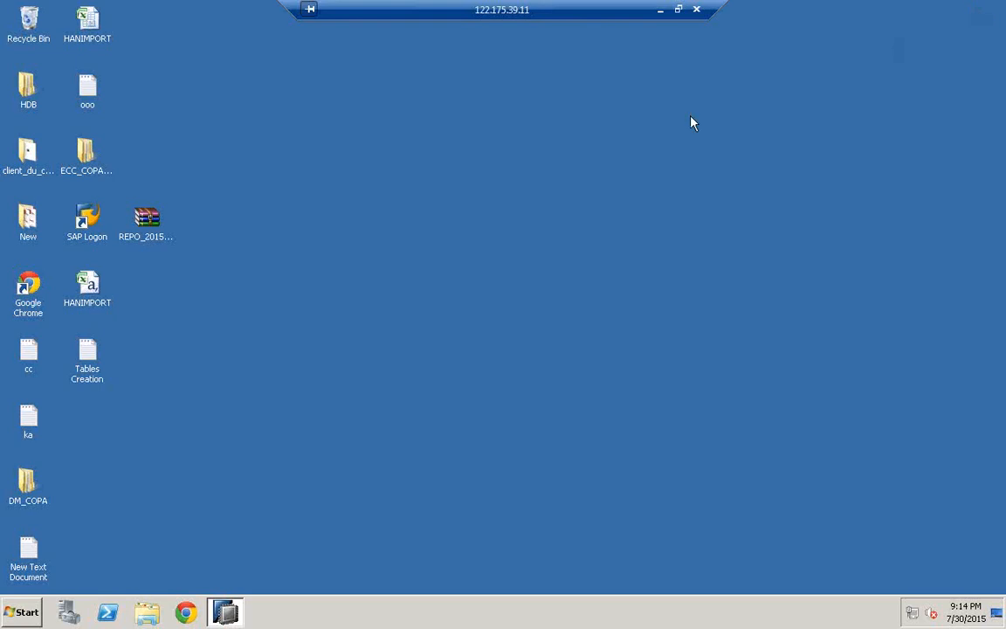
- Switch to SAP HANA Studio, narrow the Systems pane and display the Calculation View description on the Quick Launch page
{"action": "left_click", "coordinate": [15, 613]}
{"action": "left_click", "coordinate": [224, 614]}
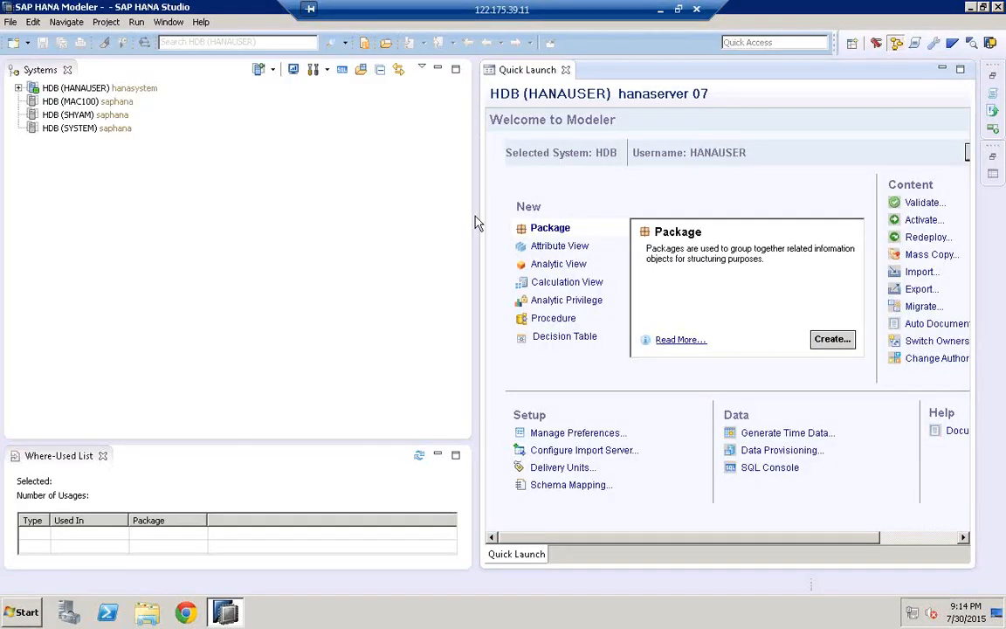
{"action": "left_click_drag", "start_coordinate": [476, 224], "coordinate": [293, 229]}
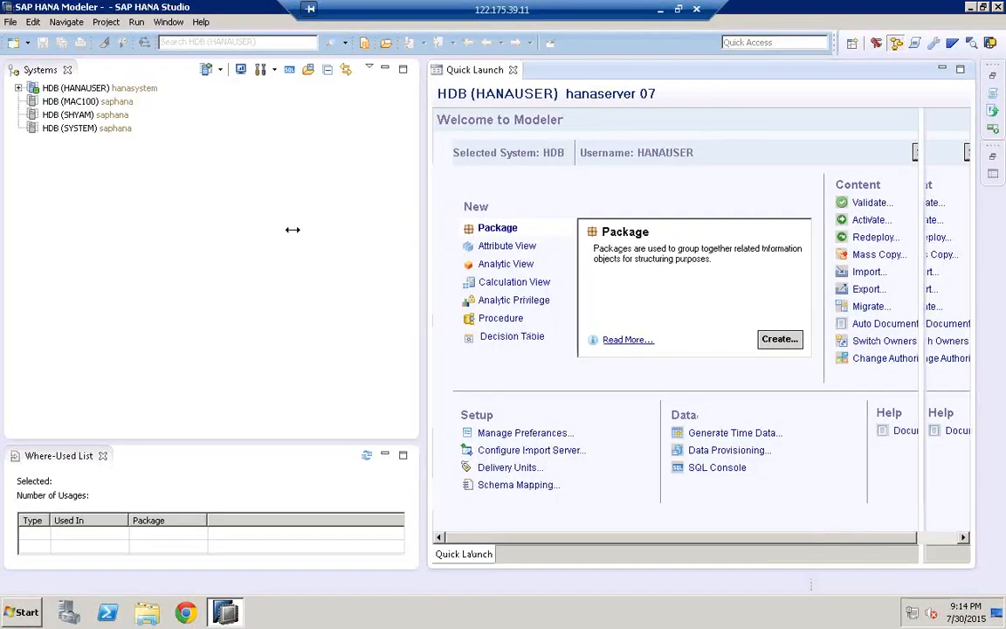
{"action": "left_click", "coordinate": [407, 285]}
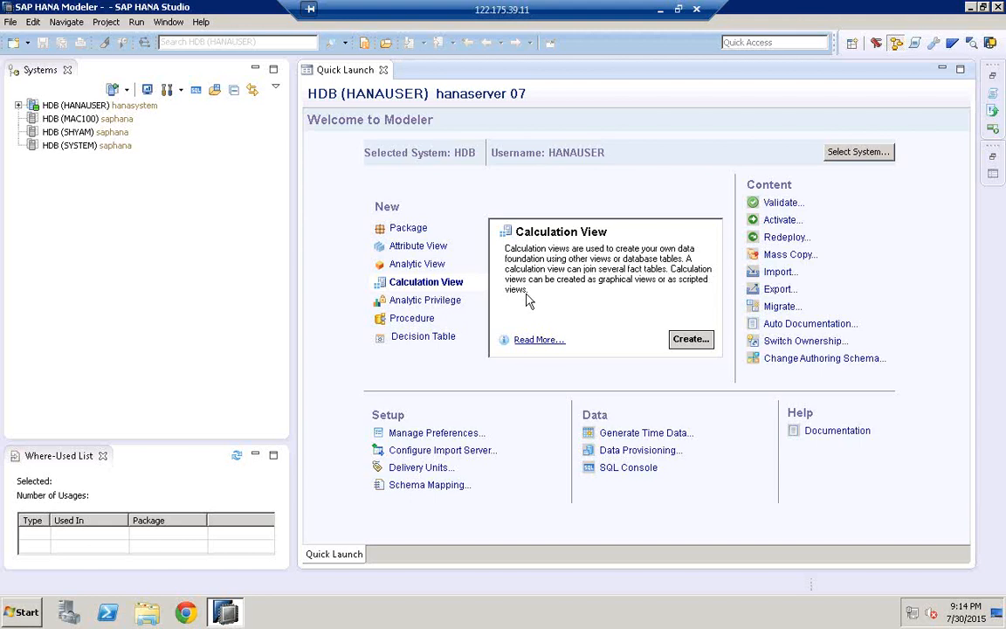
- Open Paint maximized and draw a rectangle about 286 × 362 px near the canvas's left side
{"action": "left_click", "coordinate": [25, 614]}
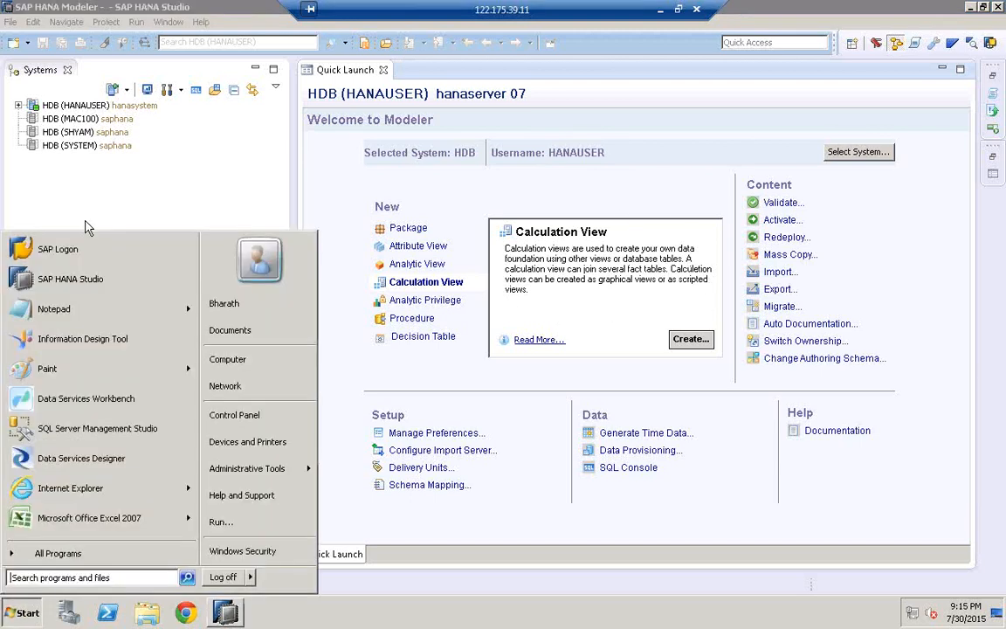
{"action": "left_click", "coordinate": [48, 369]}
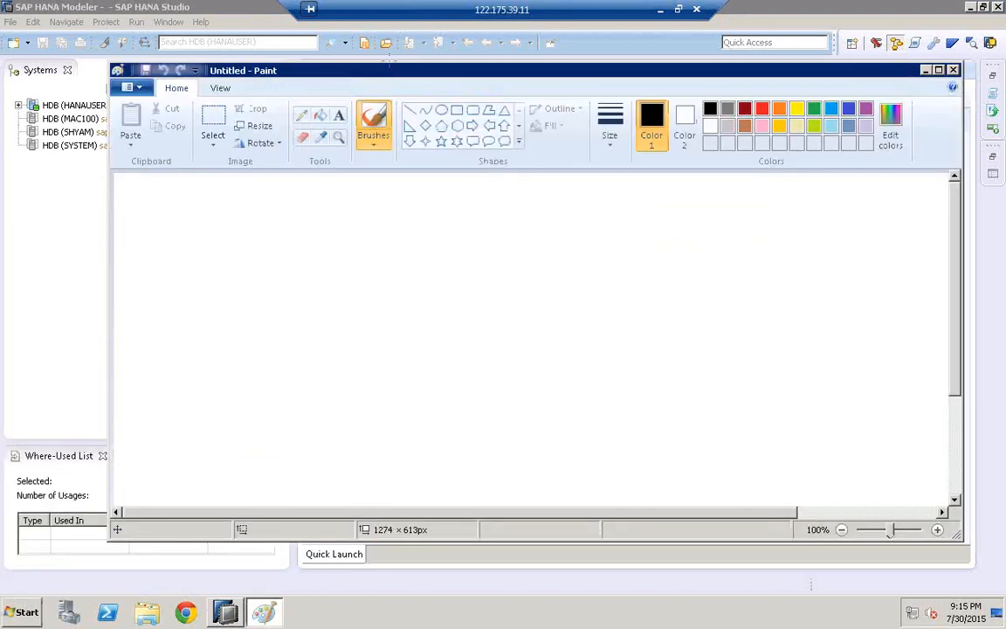
{"action": "double_click", "coordinate": [389, 70]}
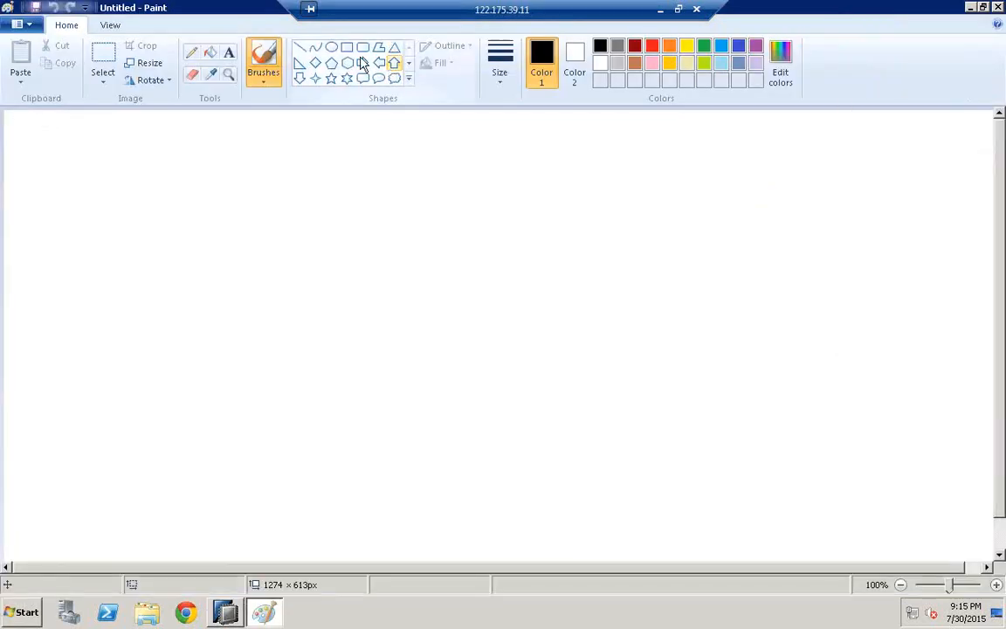
{"action": "left_click", "coordinate": [347, 49]}
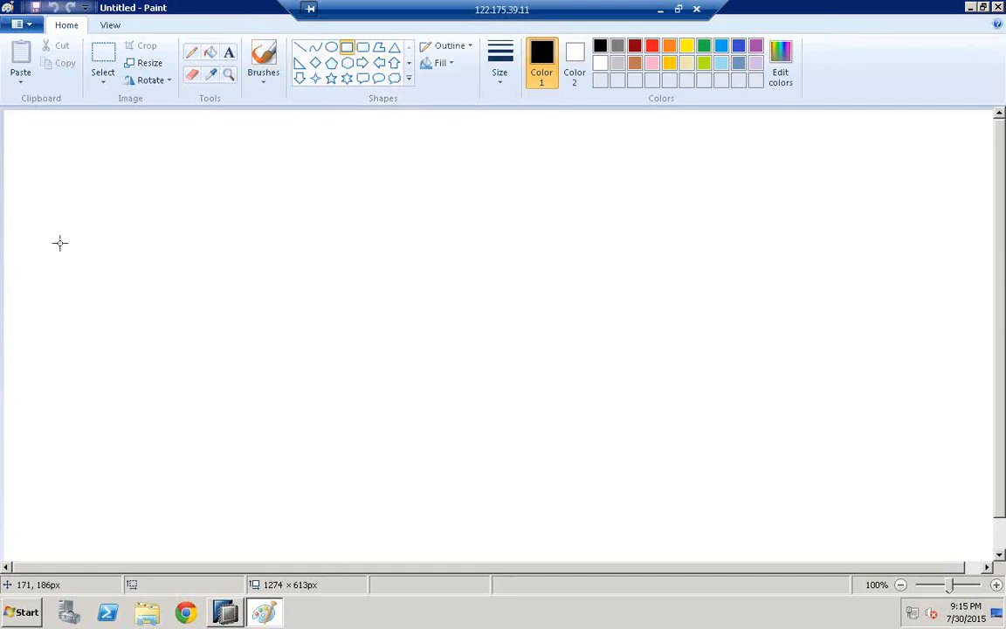
{"action": "left_click_drag", "start_coordinate": [49, 227], "coordinate": [273, 511]}
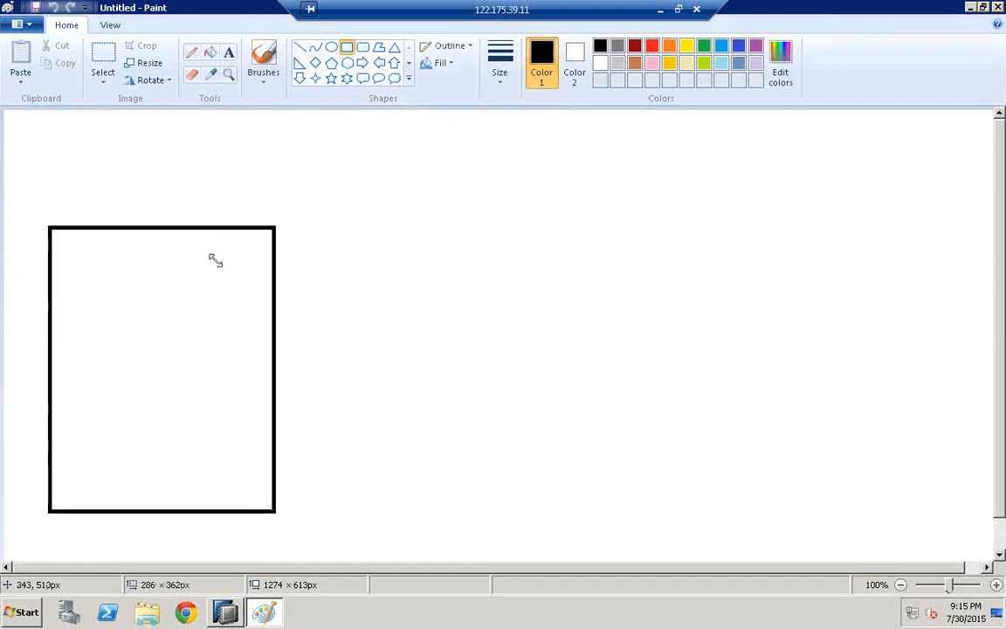
- Add the text label "datasources" above the rectangle
{"action": "left_click", "coordinate": [229, 53]}
{"action": "left_click", "coordinate": [103, 199]}
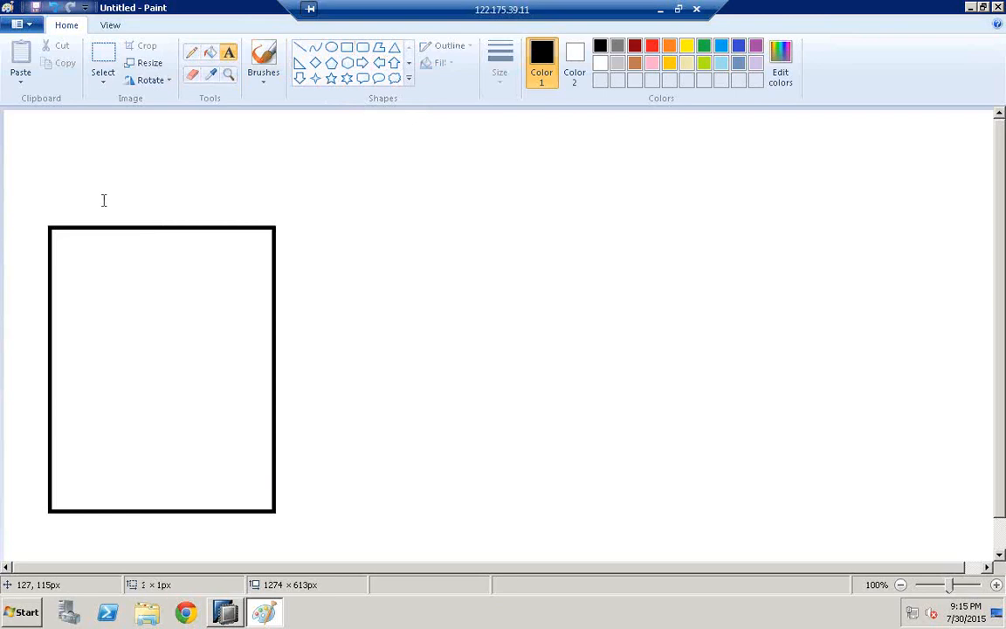
{"action": "type", "text": "dat"}
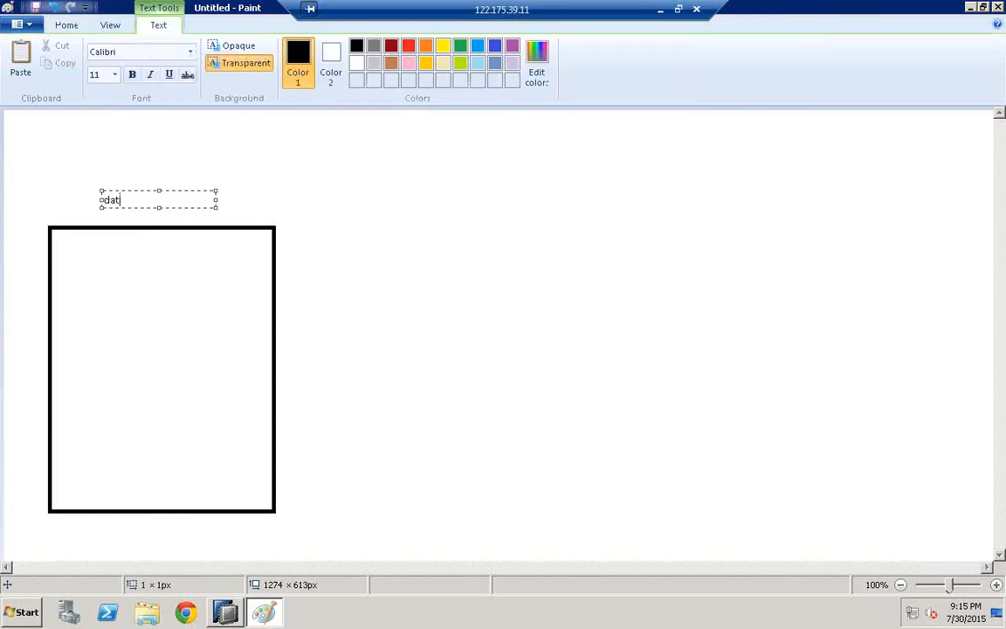
{"action": "type", "text": "asources"}
{"action": "left_click", "coordinate": [92, 251]}
- Enter "1) AT" and below it "2) ANV" as separate text items inside the datasources rectangle
{"action": "left_click", "coordinate": [84, 251]}
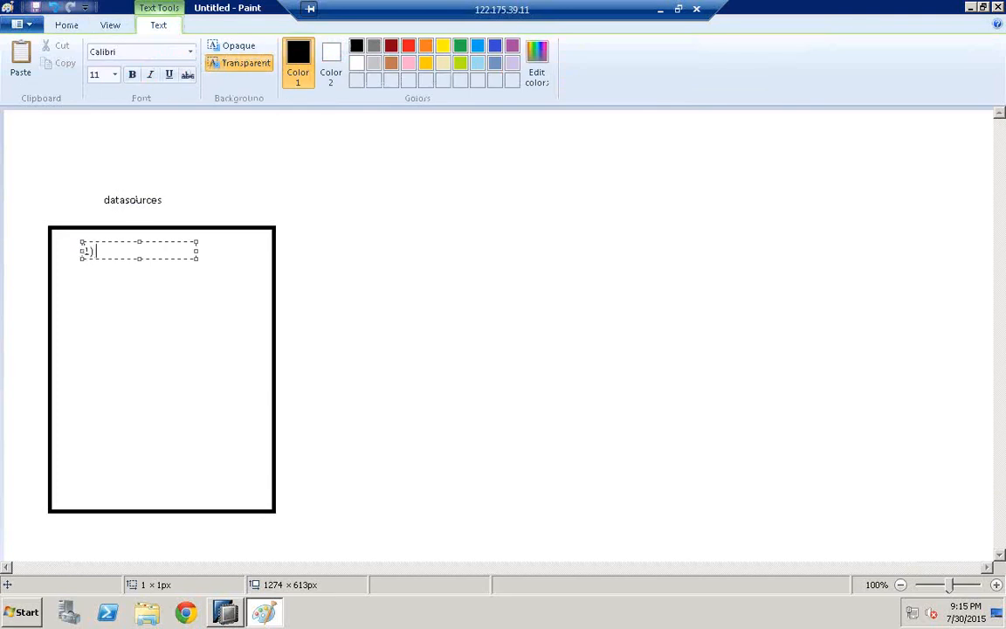
{"action": "type", "text": "1) at"}
{"action": "key", "text": "BackSpace"}
{"action": "type", "text": "AT"}
{"action": "left_click", "coordinate": [86, 314]}
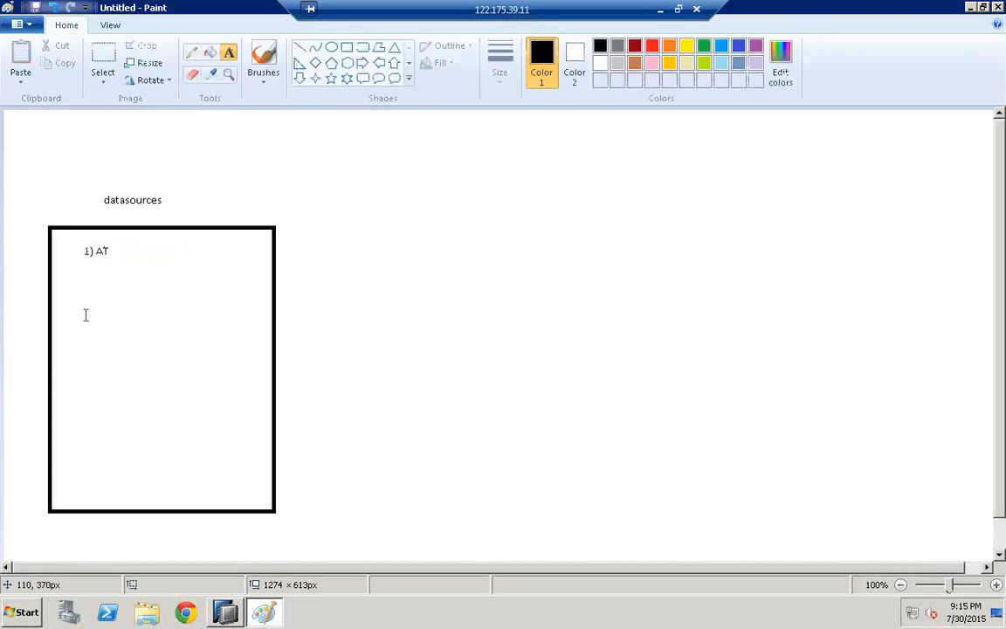
{"action": "left_click", "coordinate": [86, 315]}
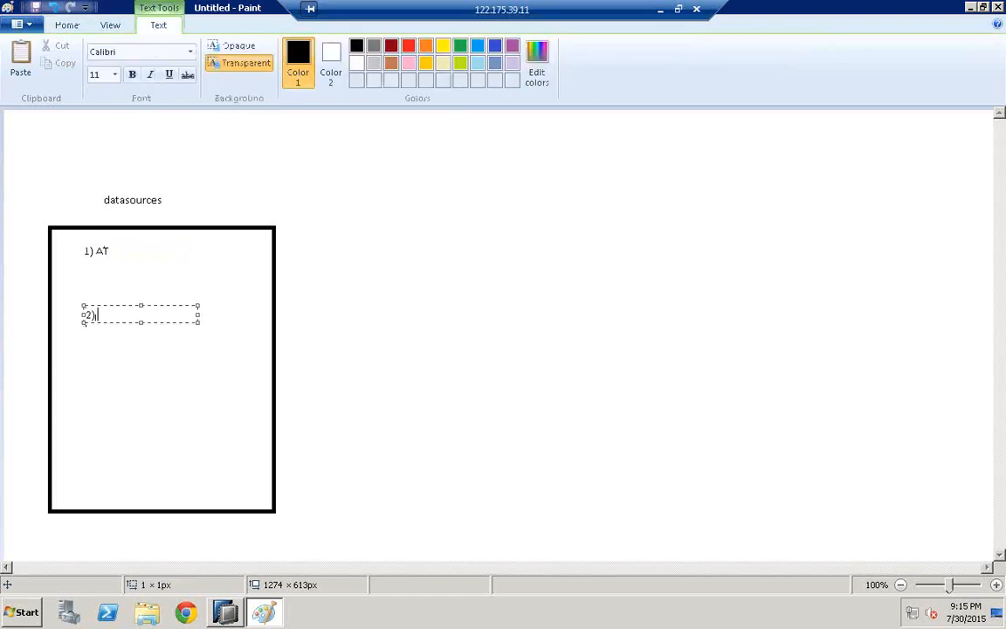
{"action": "type", "text": "2) ANV"}
{"action": "left_click", "coordinate": [91, 369]}
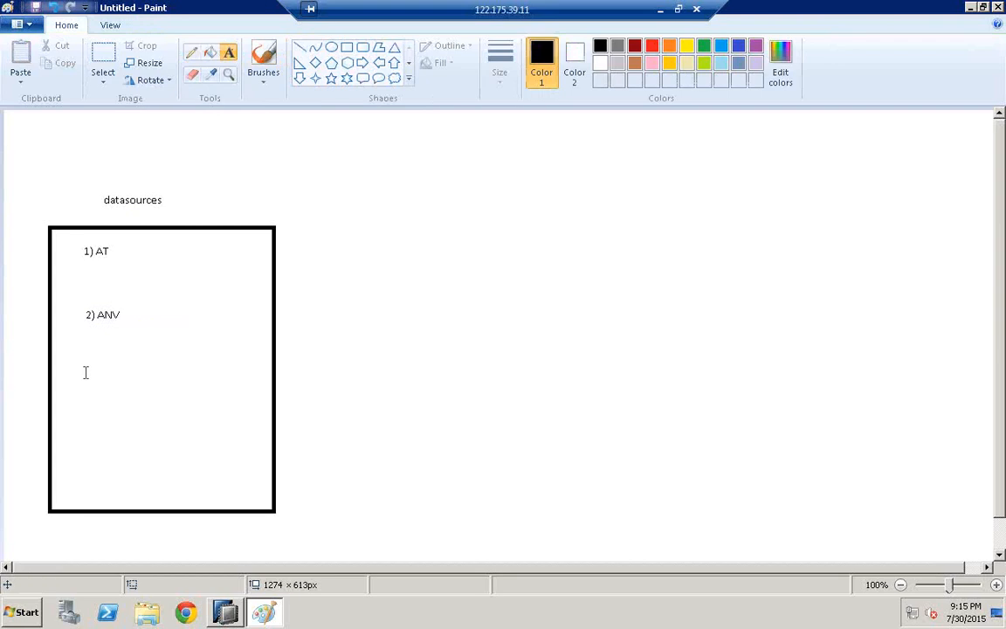
- Continue the list in the datasources rectangle with the text items "3) CV" and "4) TABLES"
{"action": "left_click", "coordinate": [87, 373]}
{"action": "type", "text": "3"}
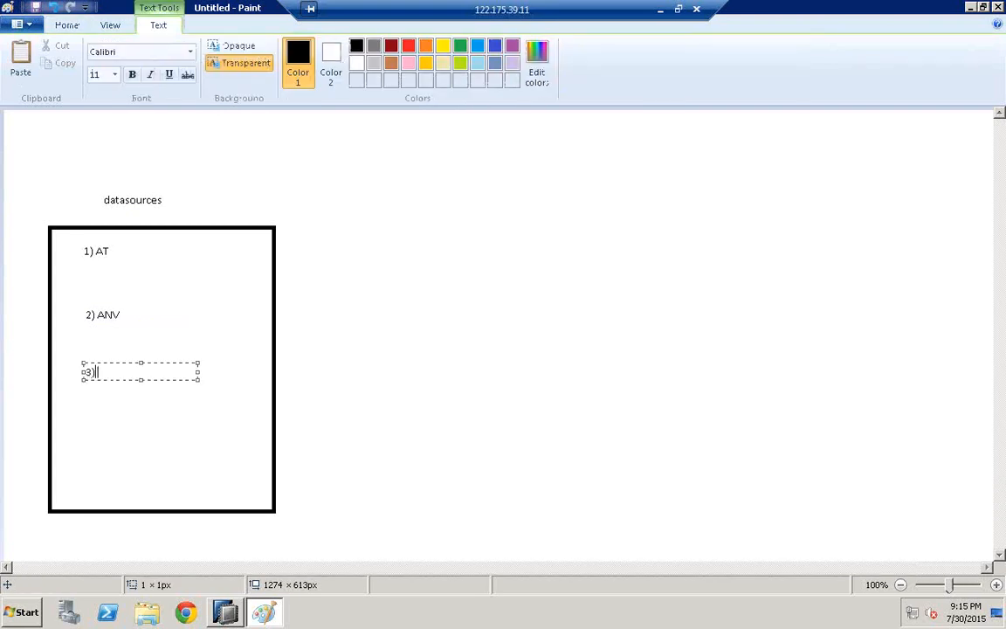
{"action": "type", "text": ") CV"}
{"action": "left_click", "coordinate": [87, 443]}
{"action": "left_click", "coordinate": [90, 445]}
{"action": "type", "text": "4"}
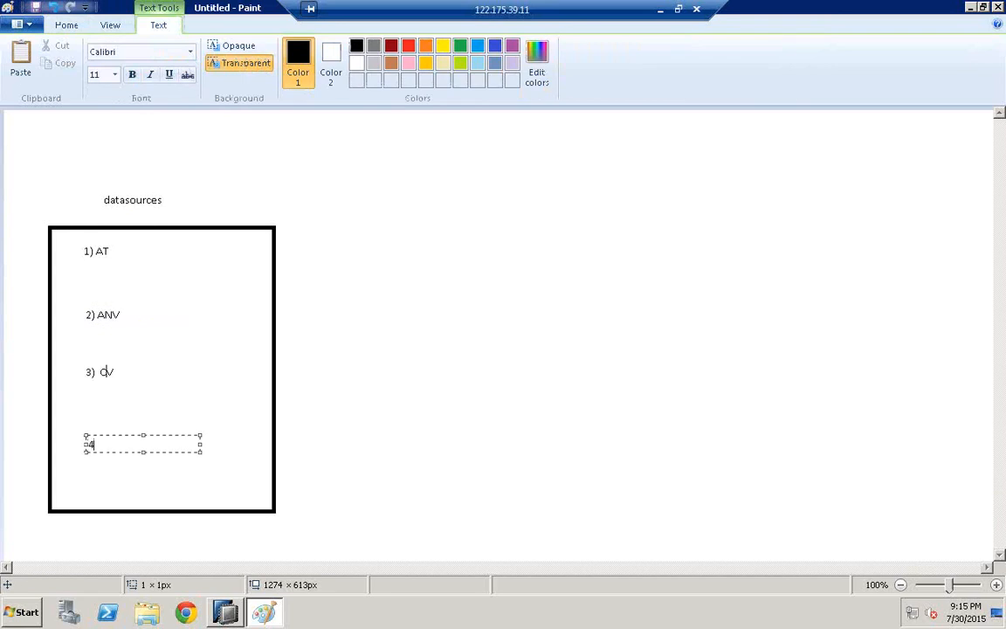
{"action": "type", "text": ") TABLES"}
{"action": "left_click", "coordinate": [308, 154]}
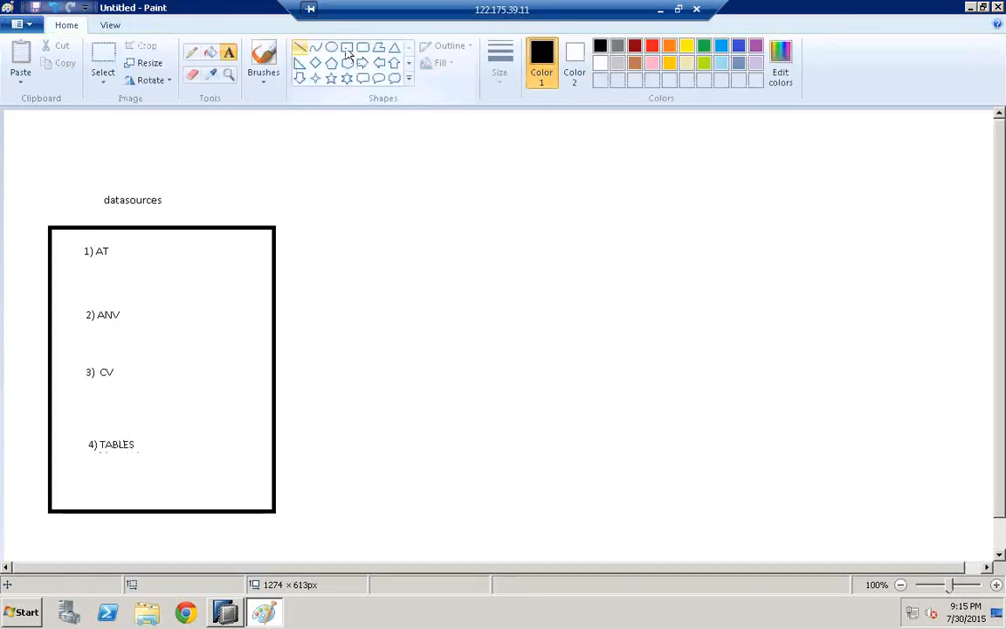
- Draw a second rectangle about 241 × 278 px to the right of the datasources box and enter "1) PRJ" inside it
{"action": "left_click", "coordinate": [418, 239]}
{"action": "left_click_drag", "start_coordinate": [607, 457], "coordinate": [606, 456]}
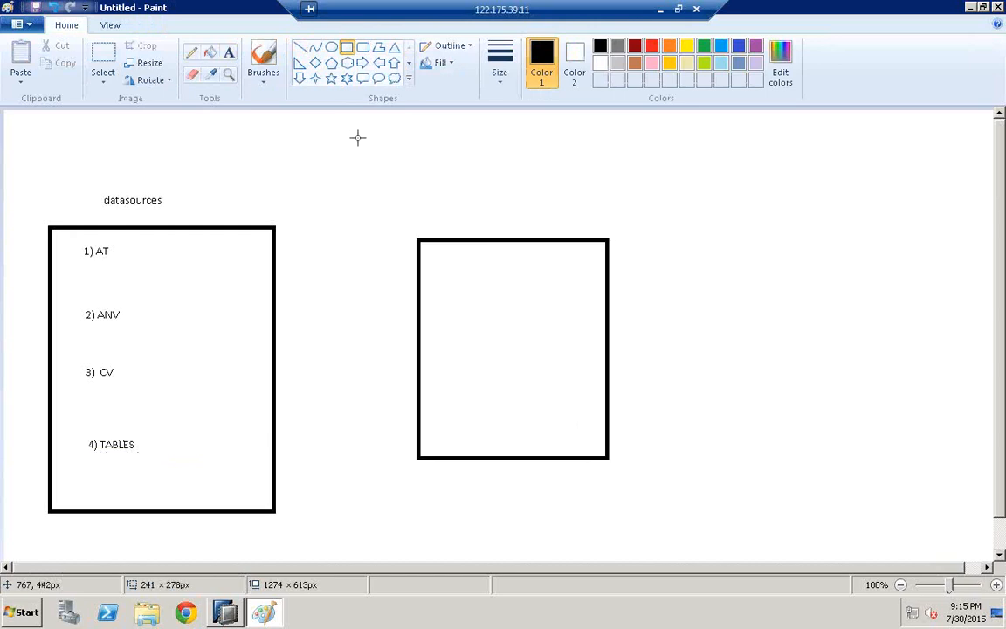
{"action": "left_click", "coordinate": [228, 51]}
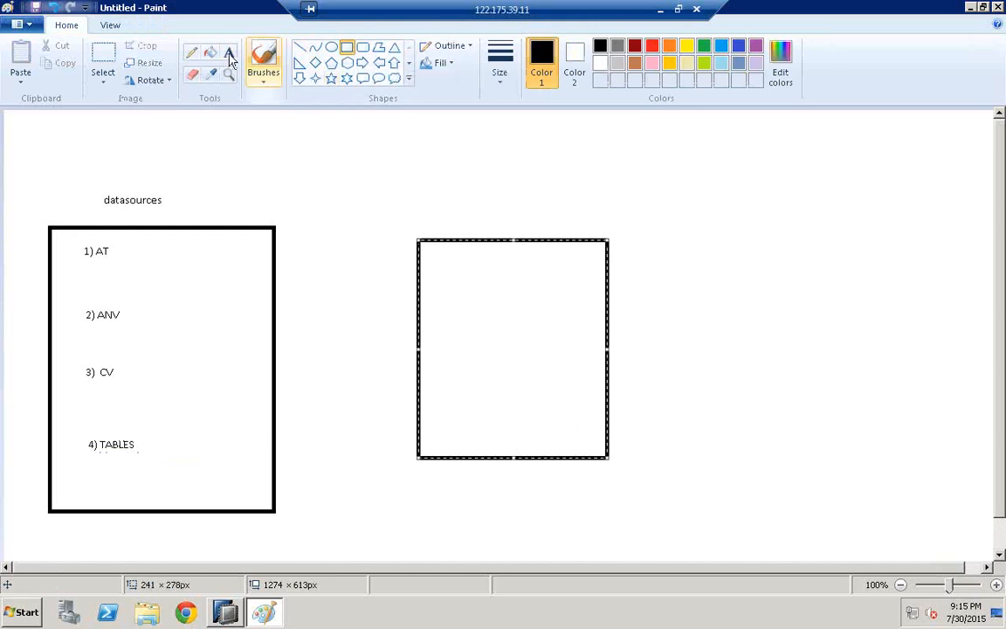
{"action": "left_click", "coordinate": [448, 272]}
{"action": "type", "text": "1) PR"}
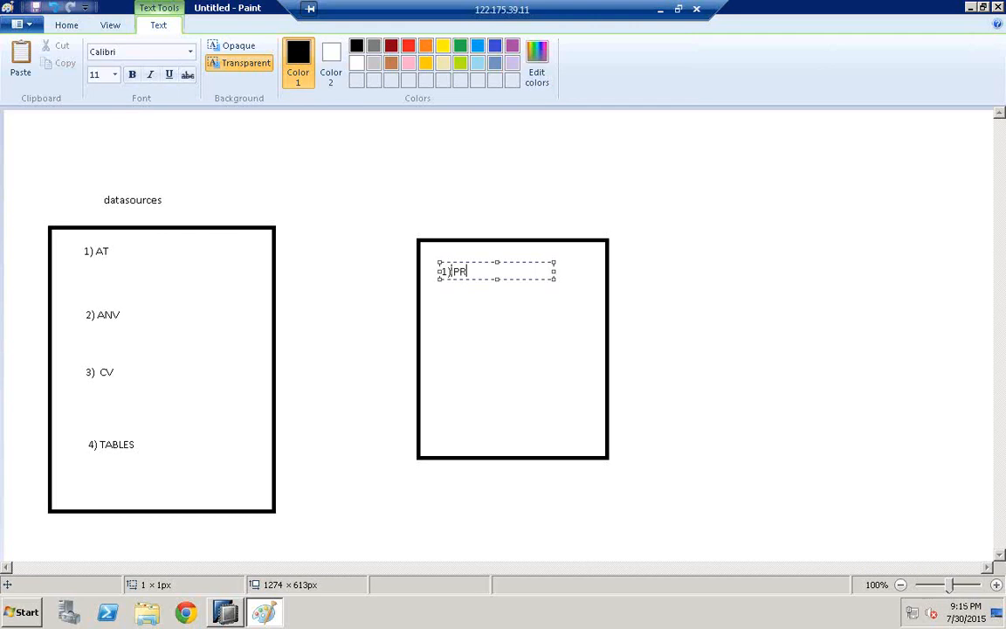
{"action": "type", "text": "J"}
- Extend the list in the middle rectangle with "2) UNION", "3) JOIN" and "4) AGG", separated by blank lines
{"action": "key", "text": "Return"}
{"action": "key", "text": "Return"}
{"action": "key", "text": "Return"}
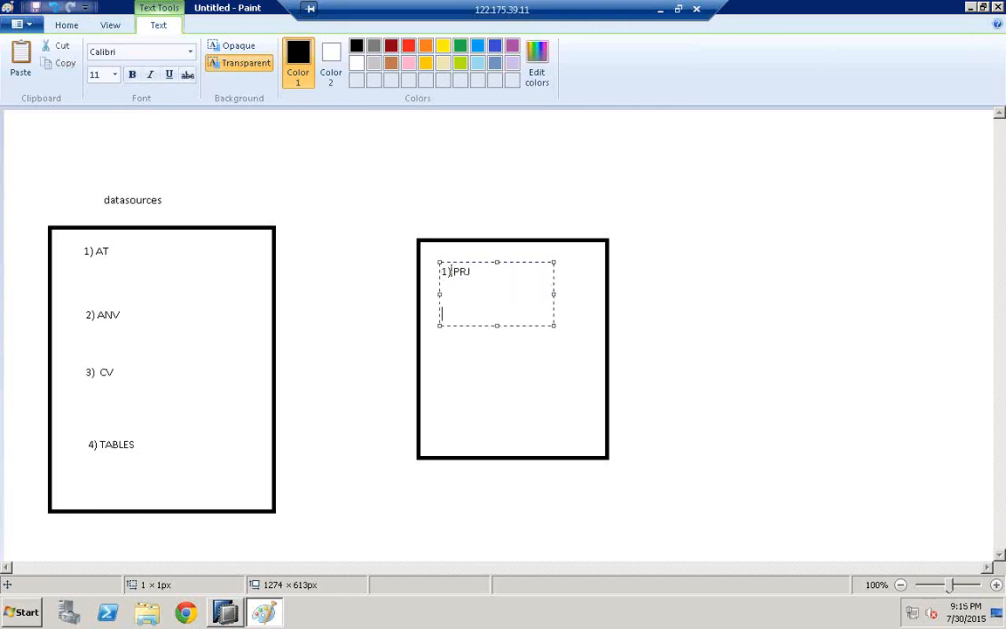
{"action": "type", "text": "2) UNION"}
{"action": "key", "text": "Return"}
{"action": "key", "text": "Return"}
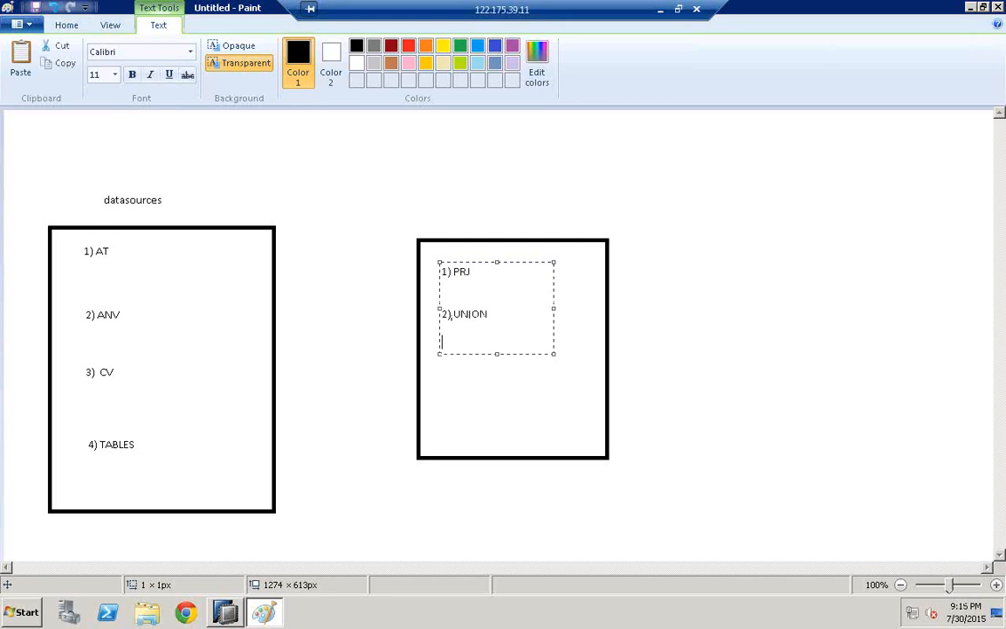
{"action": "type", "text": "3) JOIN"}
{"action": "key", "text": "Return"}
{"action": "key", "text": "Return"}
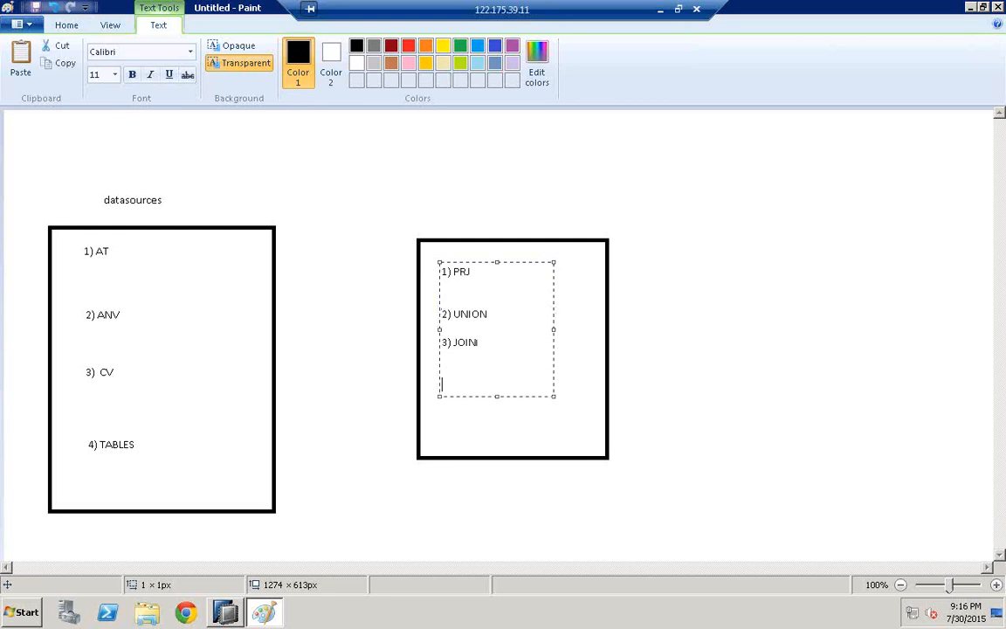
{"action": "type", "text": "4) AGG"}
{"action": "left_click", "coordinate": [737, 155]}
- Draw a third rectangle about 182 × 280 px right of the middle one and enter "1) CUBE" inside it
{"action": "left_click", "coordinate": [347, 47]}
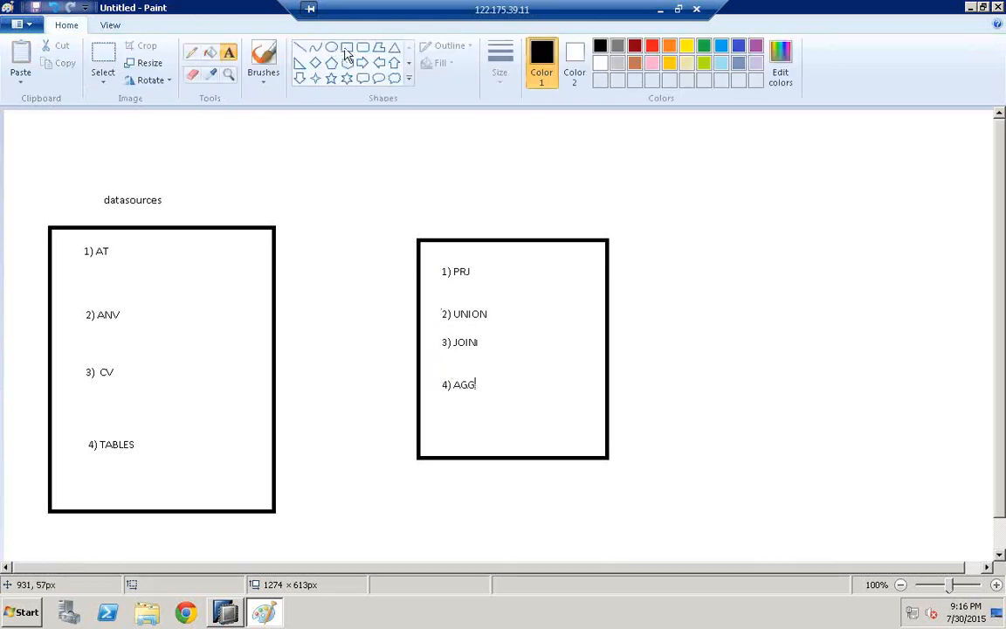
{"action": "left_click_drag", "start_coordinate": [736, 242], "coordinate": [878, 460]}
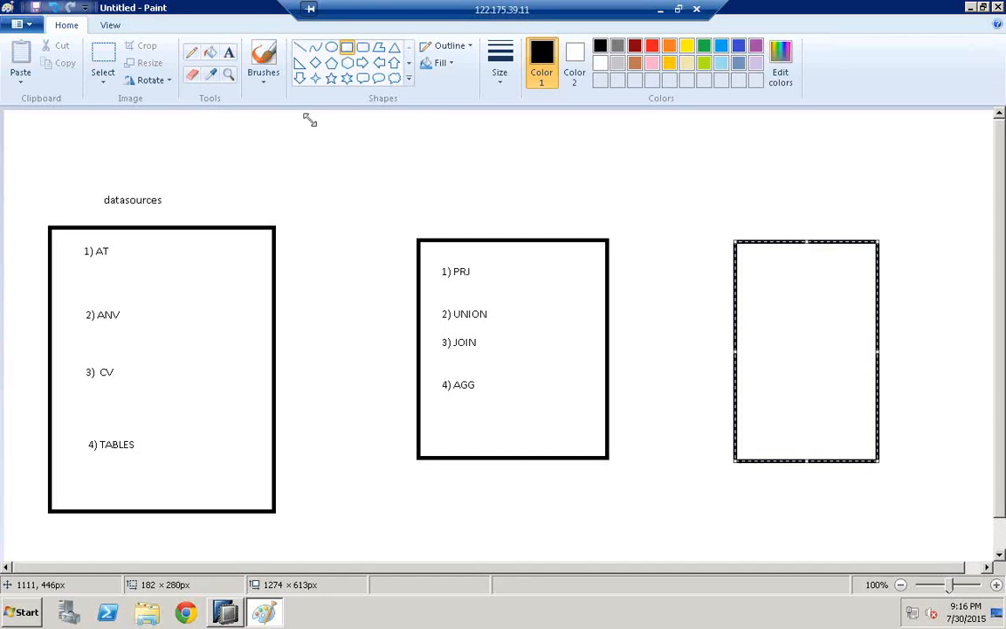
{"action": "left_click", "coordinate": [229, 52]}
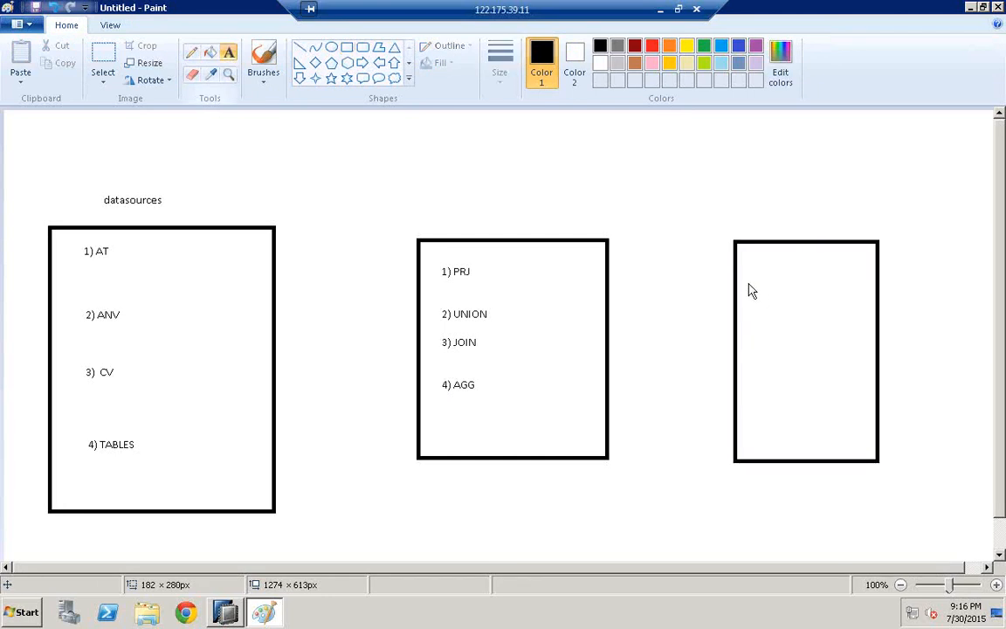
{"action": "left_click", "coordinate": [749, 279]}
{"action": "type", "text": "1)"}
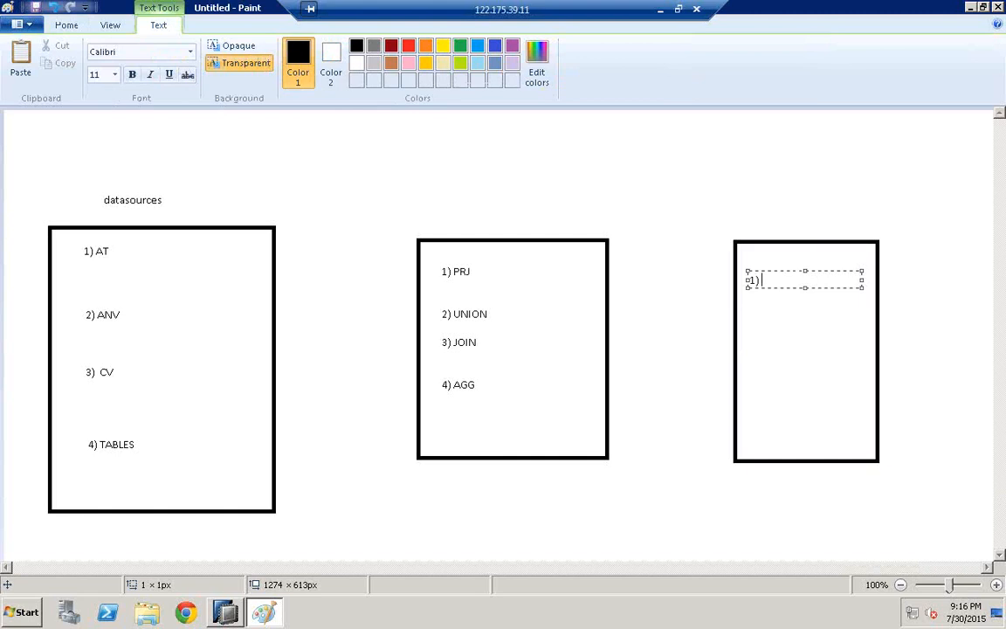
{"action": "type", "text": " CUBE"}
- Extend the list in the third rectangle with "2) CUBE WITH SJ" and "3) DIM", separated by blank lines
{"action": "key", "text": "Return"}
{"action": "key", "text": "Return"}
{"action": "type", "text": "2"}
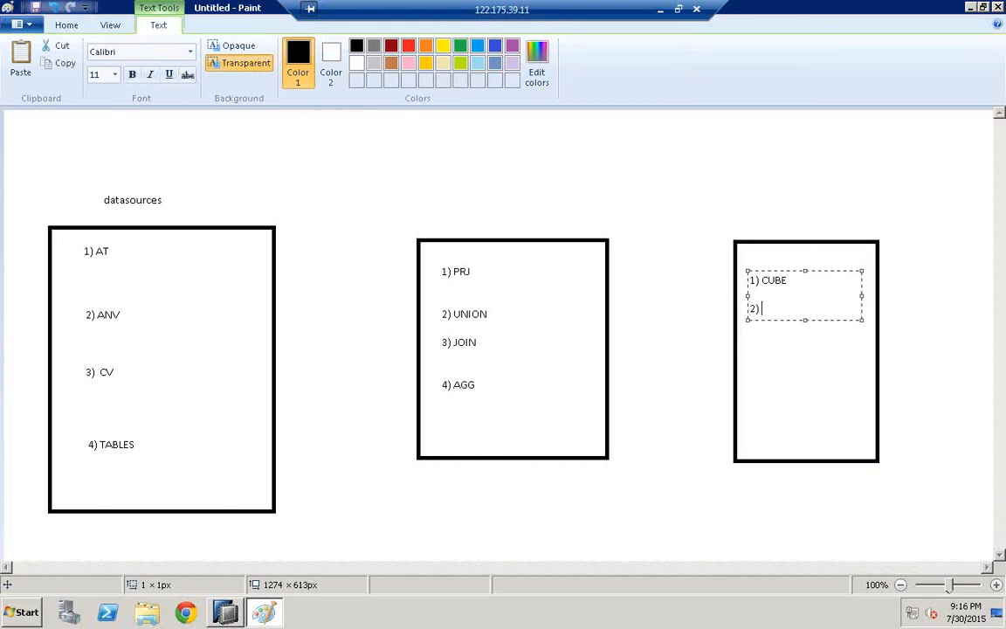
{"action": "type", "text": ") C"}
{"action": "key", "text": "BackSpace"}
{"action": "type", "text": "CUBE WITH"}
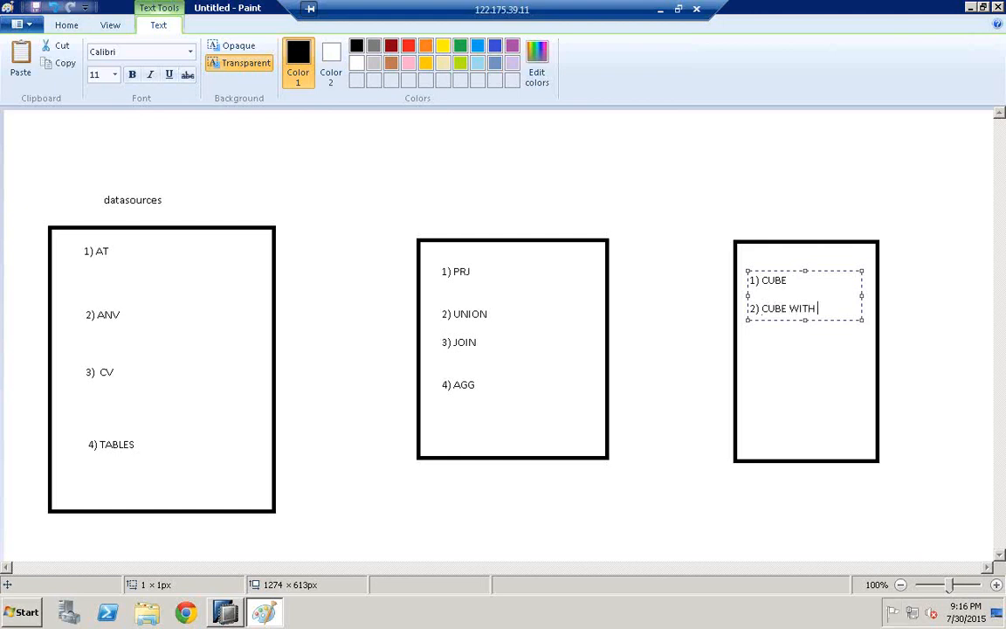
{"action": "type", "text": " S"}
{"action": "key", "text": "Return"}
{"action": "key", "text": "Return"}
{"action": "key", "text": "Return"}
{"action": "key", "text": "Return"}
{"action": "type", "text": "3) "}
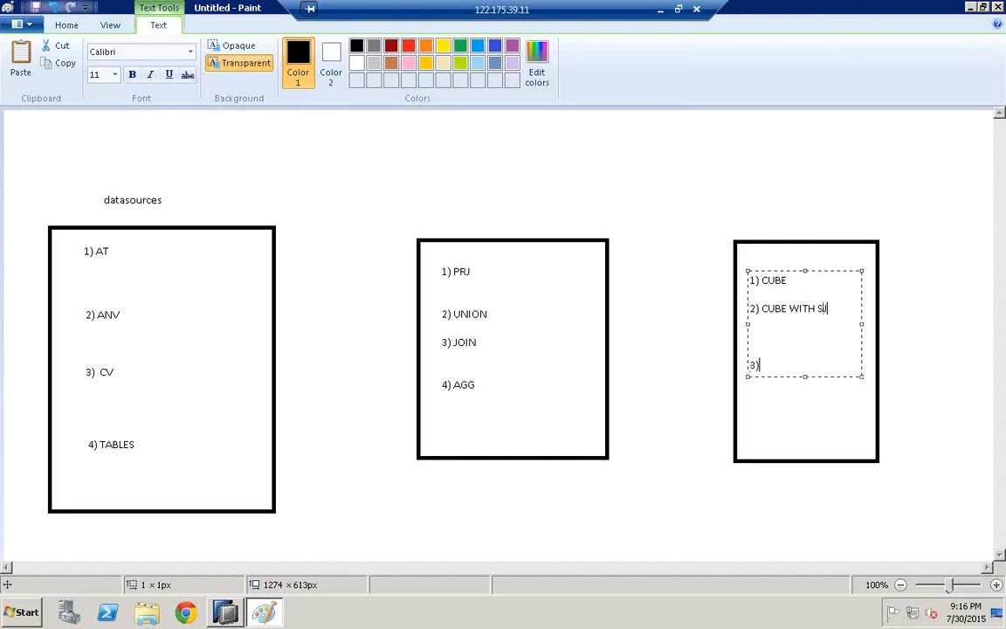
{"action": "type", "text": "DIM"}
{"action": "left_click", "coordinate": [759, 158]}
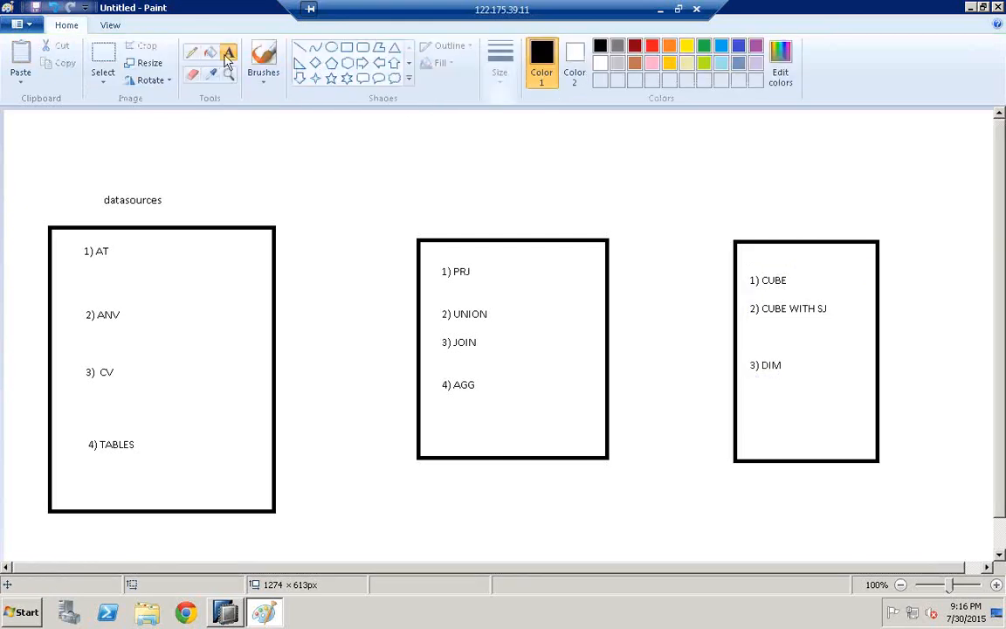
- Mark up the diagram with the Pencil: circle "1) CUBE" and the four datasources items, and underline "3) CV"
{"action": "left_click", "coordinate": [193, 52]}
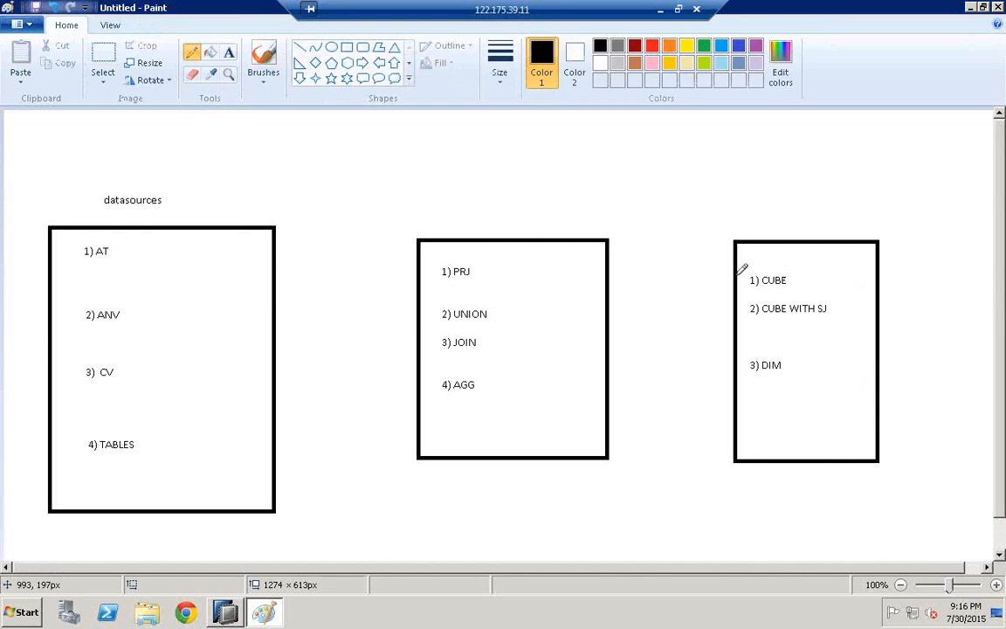
{"action": "mouse_move", "coordinate": [791, 266]}
{"action": "left_mouse_down"}
{"action": "mouse_move", "coordinate": [744, 274]}
{"action": "mouse_move", "coordinate": [768, 293]}
{"action": "mouse_move", "coordinate": [785, 276]}
{"action": "left_mouse_up"}
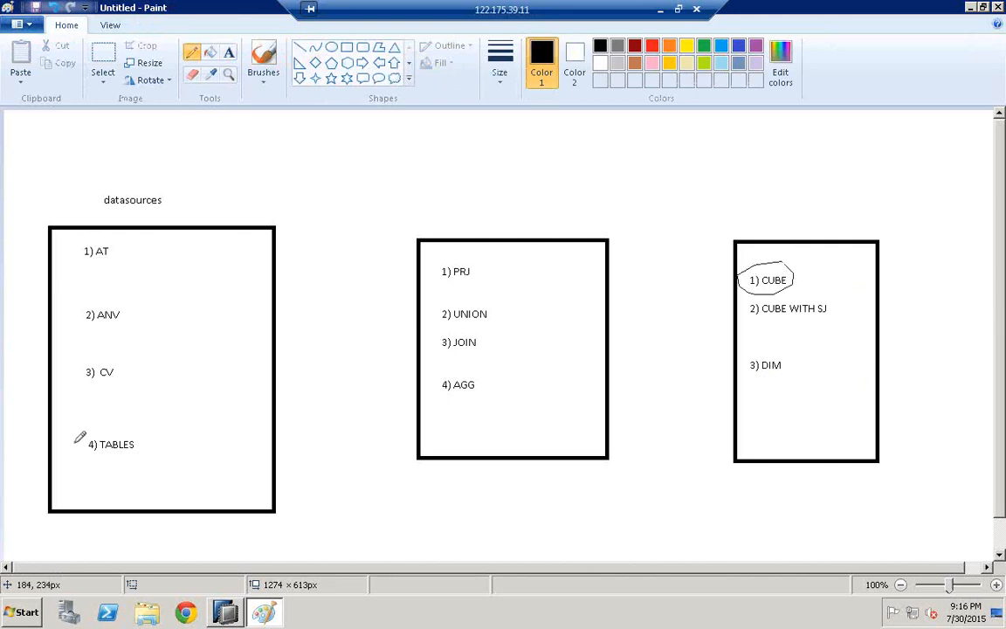
{"action": "mouse_move", "coordinate": [76, 459]}
{"action": "left_mouse_down"}
{"action": "mouse_move", "coordinate": [72, 237]}
{"action": "mouse_move", "coordinate": [82, 233]}
{"action": "mouse_move", "coordinate": [155, 402]}
{"action": "mouse_move", "coordinate": [82, 445]}
{"action": "left_mouse_up"}
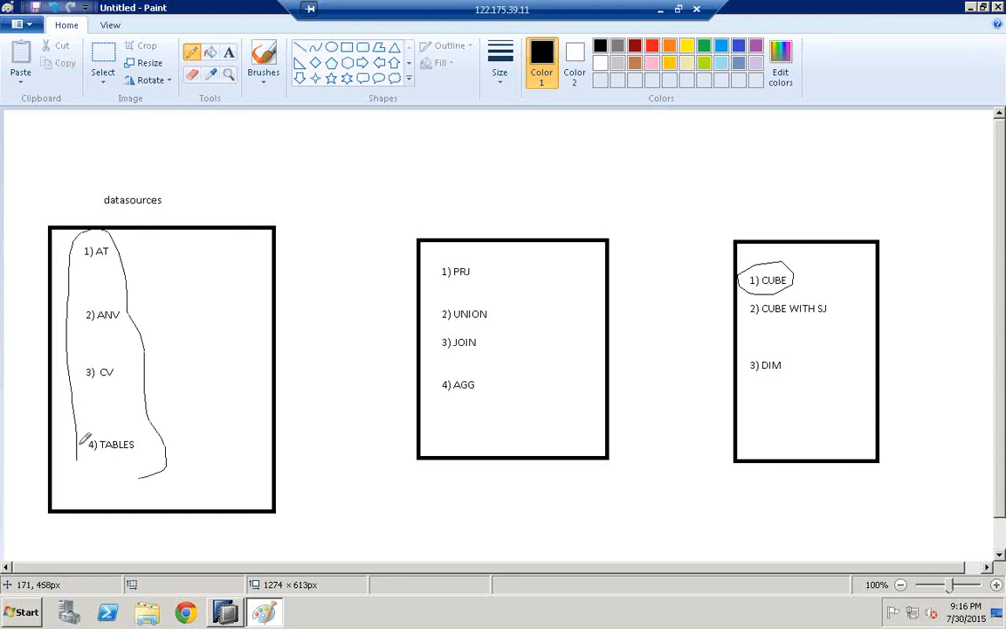
{"action": "left_click_drag", "start_coordinate": [71, 382], "coordinate": [138, 369]}
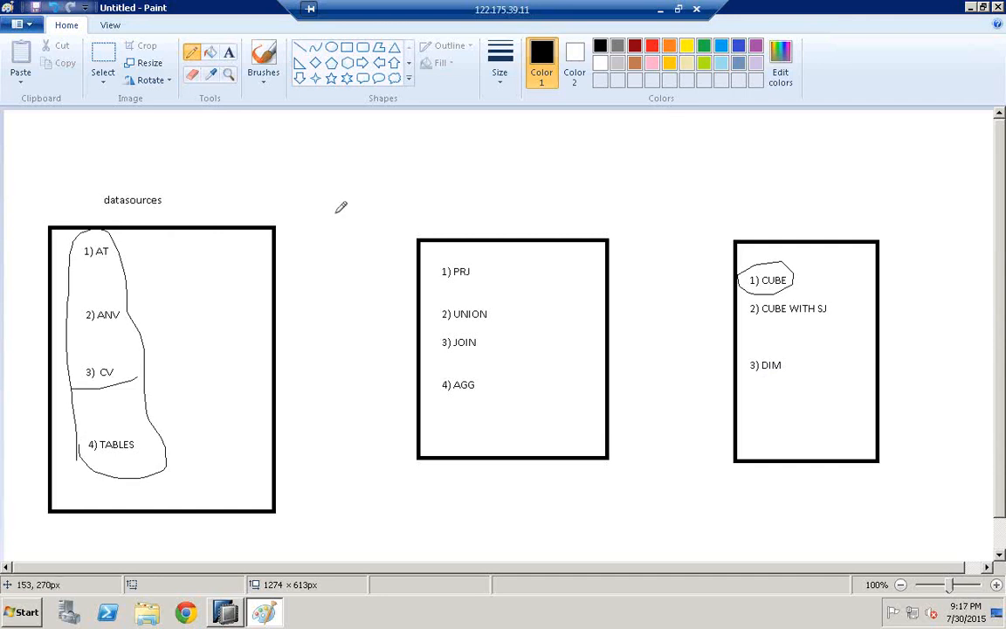
- Sketch two small boxes above the middle rectangle and connect both by lines to a box marked "U" between them
{"action": "mouse_move", "coordinate": [325, 184]}
{"action": "left_mouse_down"}
{"action": "mouse_move", "coordinate": [371, 200]}
{"action": "mouse_move", "coordinate": [332, 201]}
{"action": "mouse_move", "coordinate": [329, 189]}
{"action": "left_mouse_up"}
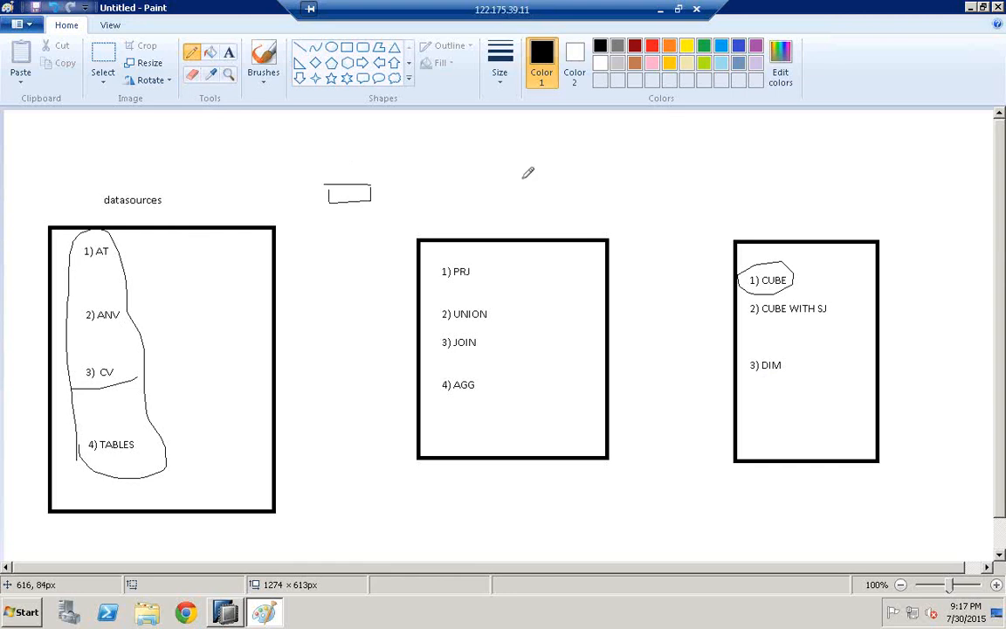
{"action": "left_click_drag", "start_coordinate": [482, 177], "coordinate": [482, 179]}
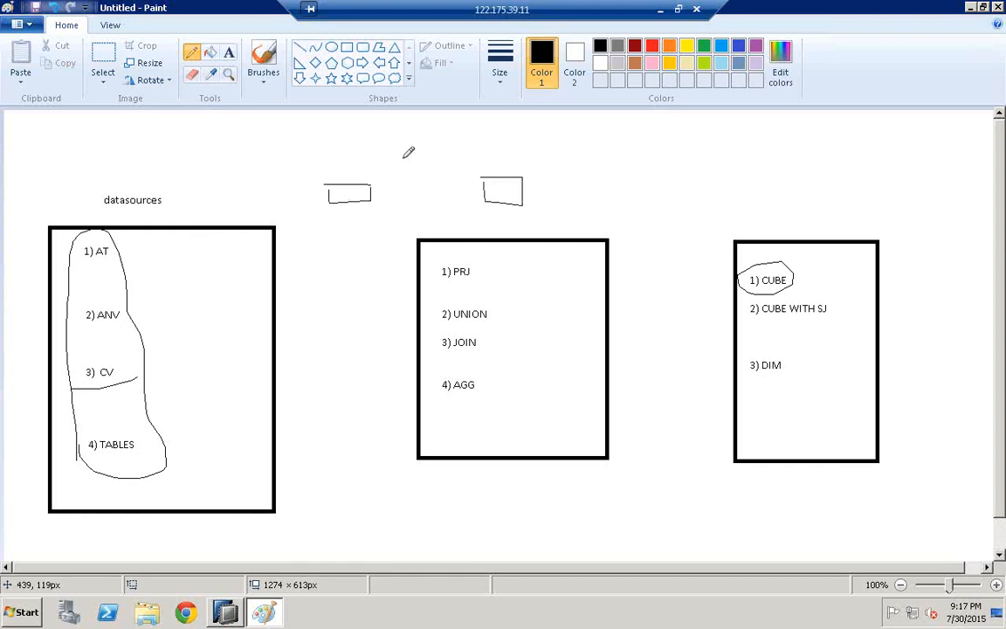
{"action": "left_click_drag", "start_coordinate": [402, 159], "coordinate": [349, 201]}
{"action": "left_click_drag", "start_coordinate": [433, 175], "coordinate": [515, 193]}
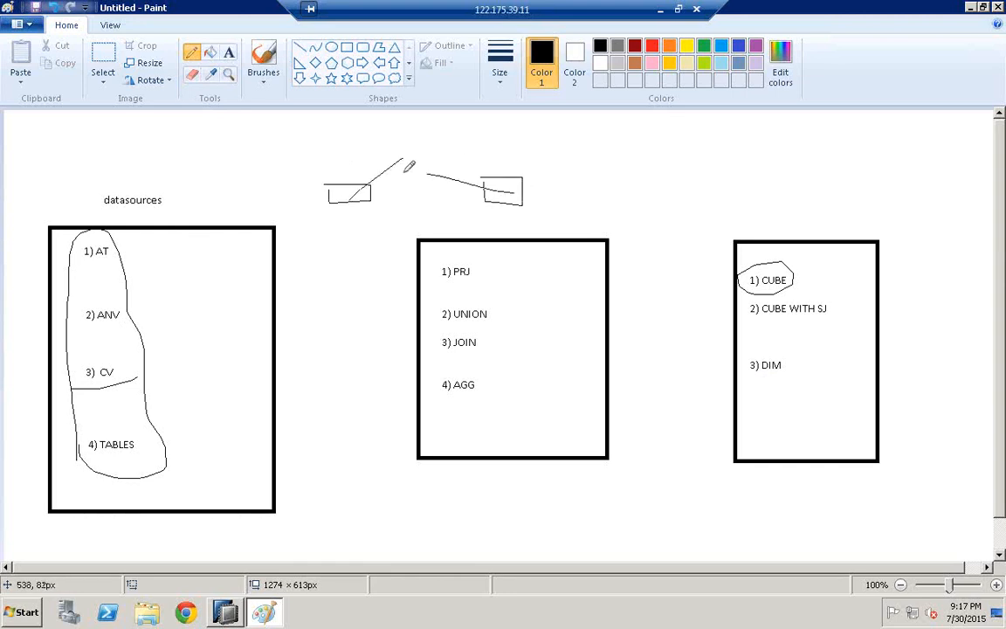
{"action": "mouse_move", "coordinate": [402, 169]}
{"action": "left_mouse_down"}
{"action": "mouse_move", "coordinate": [415, 170]}
{"action": "mouse_move", "coordinate": [398, 194]}
{"action": "mouse_move", "coordinate": [425, 175]}
{"action": "left_mouse_up"}
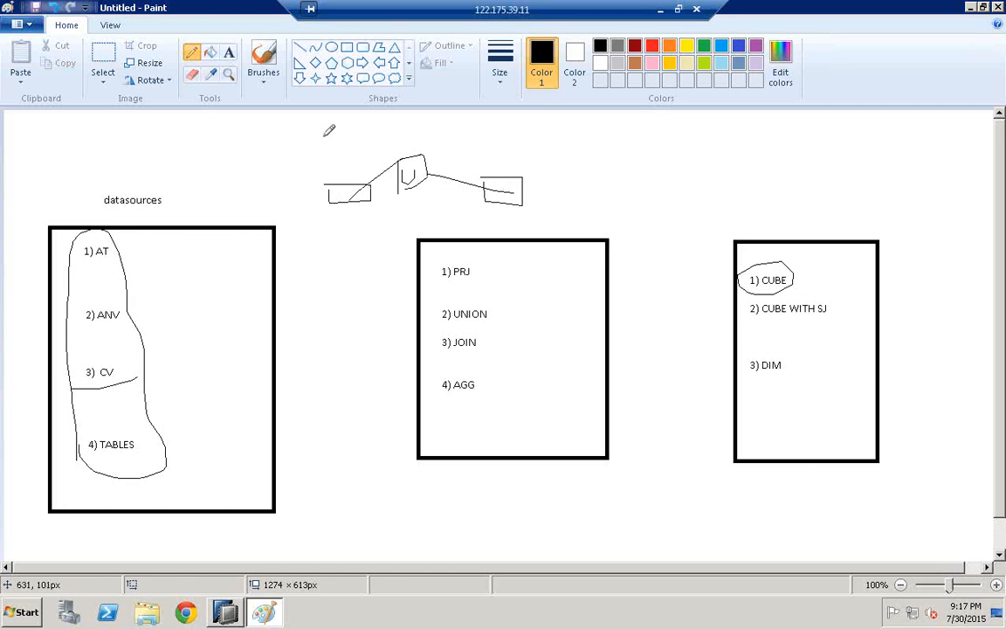
- Draw a frame around the union sketch and circle each of its two source boxes
{"action": "left_click_drag", "start_coordinate": [325, 136], "coordinate": [527, 139]}
{"action": "mouse_move", "coordinate": [543, 214]}
{"action": "left_mouse_down"}
{"action": "mouse_move", "coordinate": [329, 222]}
{"action": "mouse_move", "coordinate": [325, 136]}
{"action": "left_mouse_up"}
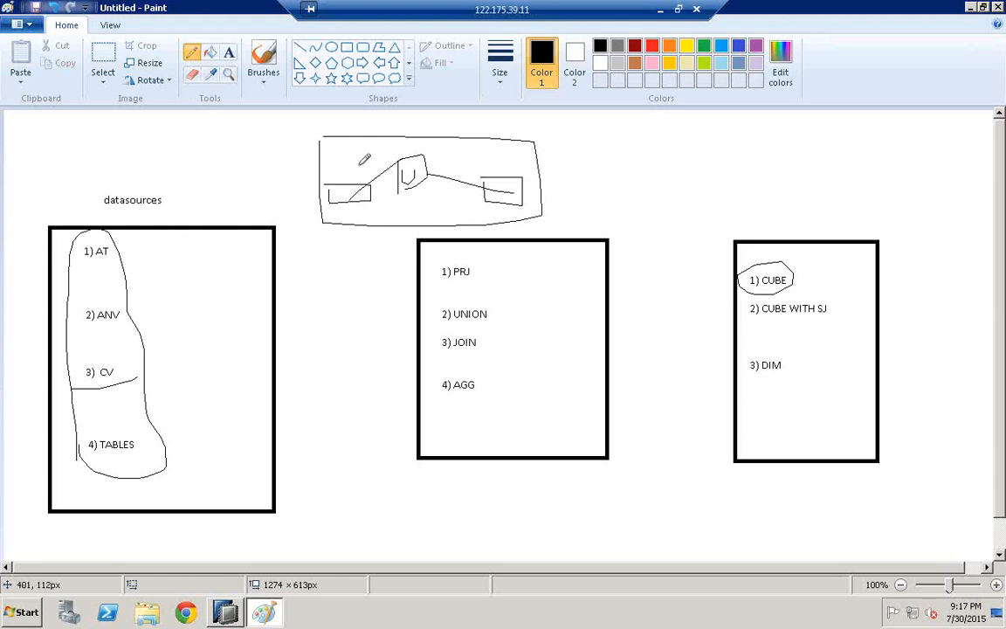
{"action": "left_click_drag", "start_coordinate": [341, 170], "coordinate": [332, 175]}
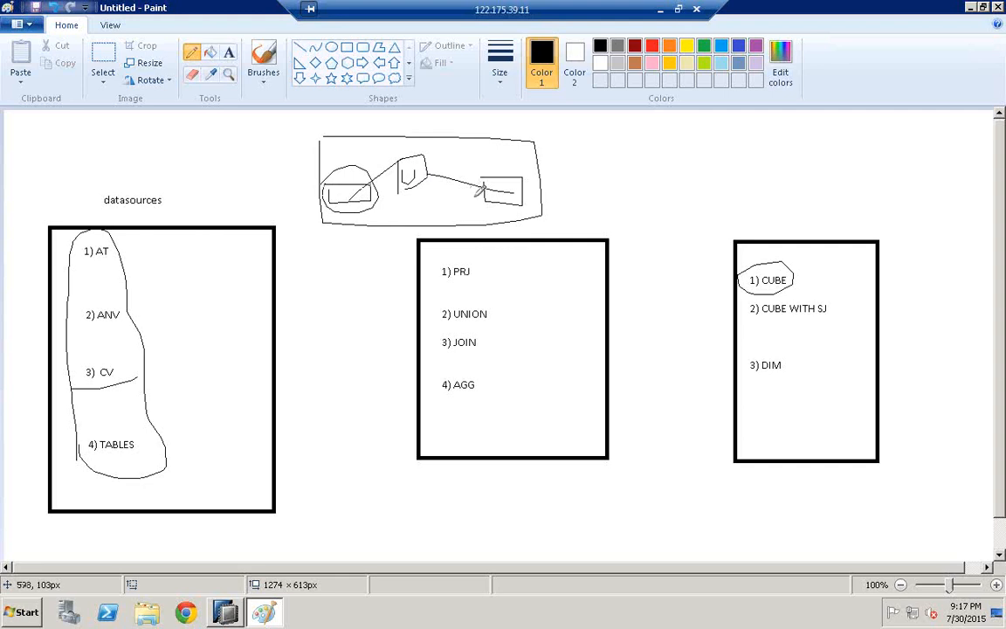
{"action": "mouse_move", "coordinate": [477, 192]}
{"action": "left_mouse_down"}
{"action": "mouse_move", "coordinate": [524, 158]}
{"action": "mouse_move", "coordinate": [538, 205]}
{"action": "mouse_move", "coordinate": [479, 185]}
{"action": "left_mouse_up"}
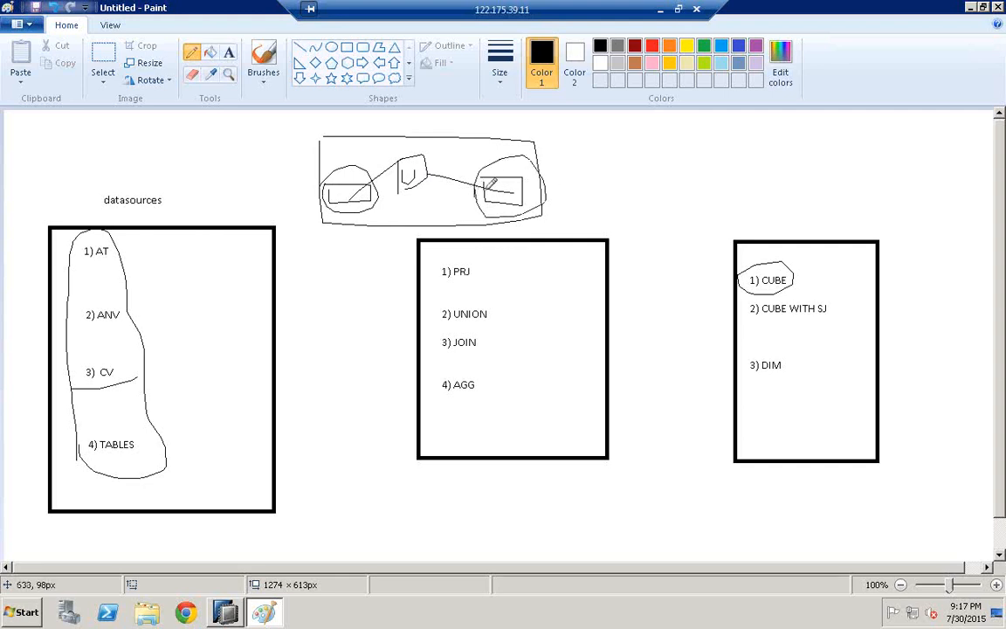
- Switch to SAP HANA Studio and expand the Content folder of the HDB (HANAUSER) system
{"action": "left_click", "coordinate": [225, 615]}
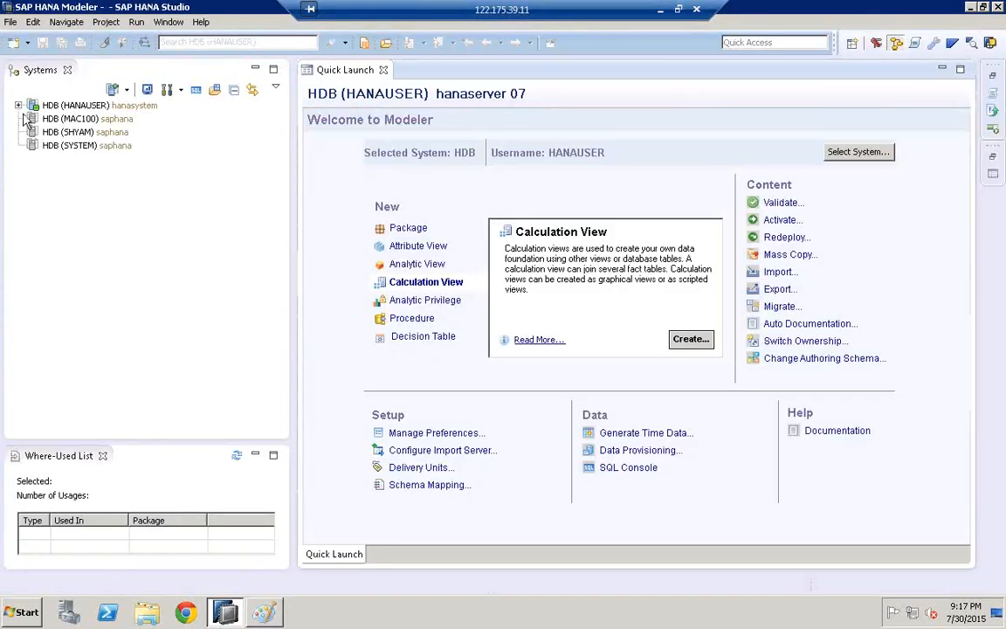
{"action": "left_click", "coordinate": [18, 106]}
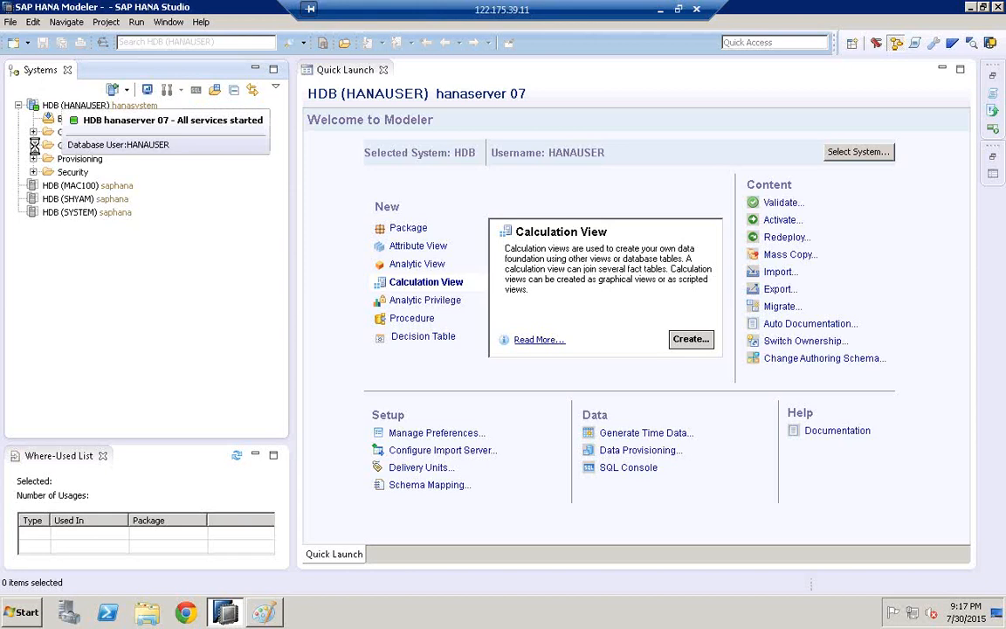
{"action": "left_click", "coordinate": [33, 145]}
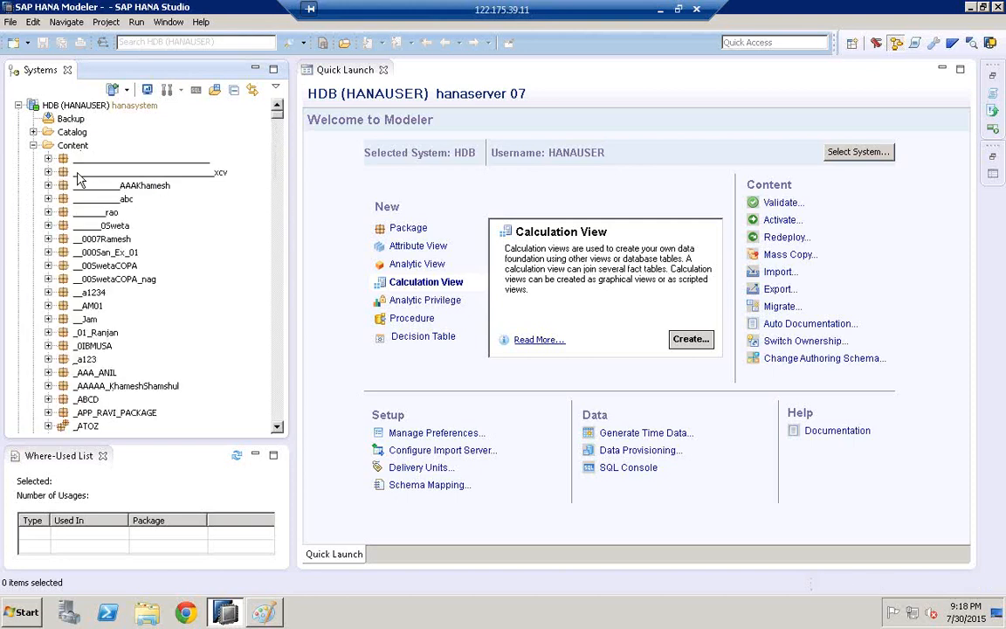
- Find the package ECCJULY19 in the Content folder by searching for "eccj", and expand it
{"action": "left_click", "coordinate": [78, 177]}
{"action": "type", "text": "e"}
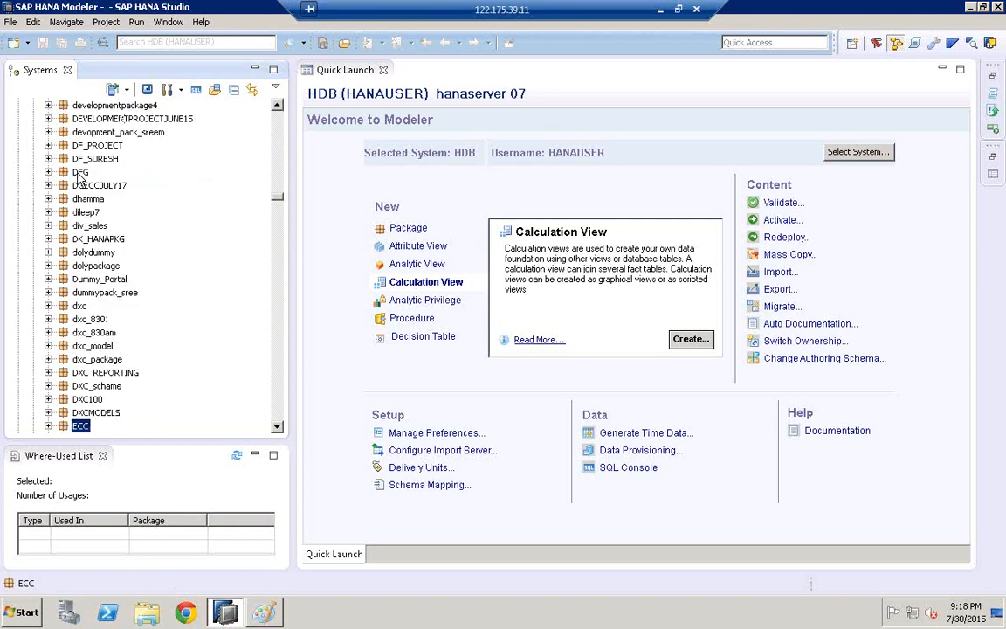
{"action": "type", "text": "ccj"}
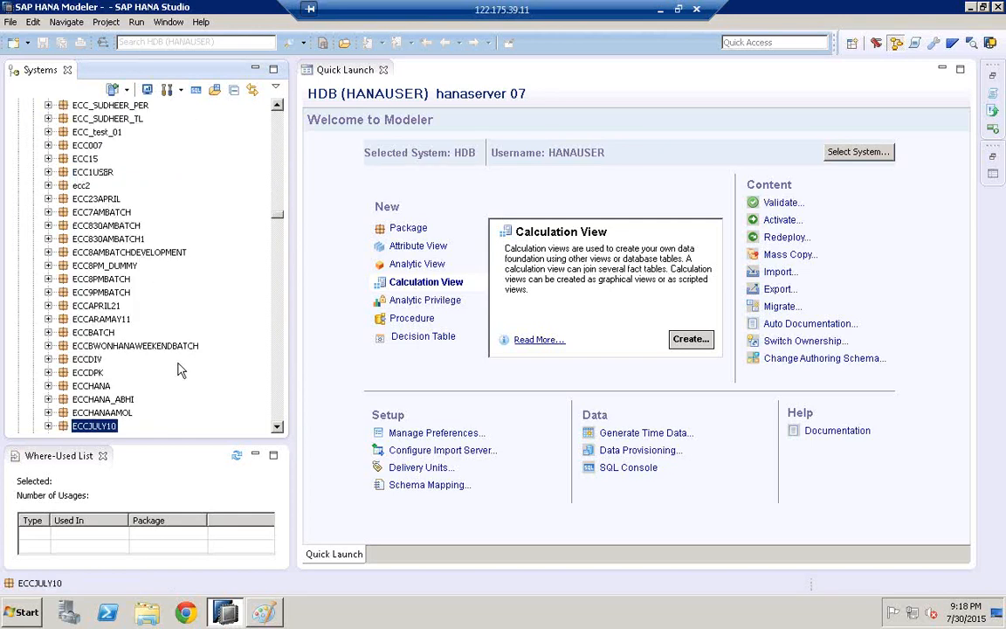
{"action": "left_click", "coordinate": [278, 429]}
{"action": "left_click", "coordinate": [278, 429]}
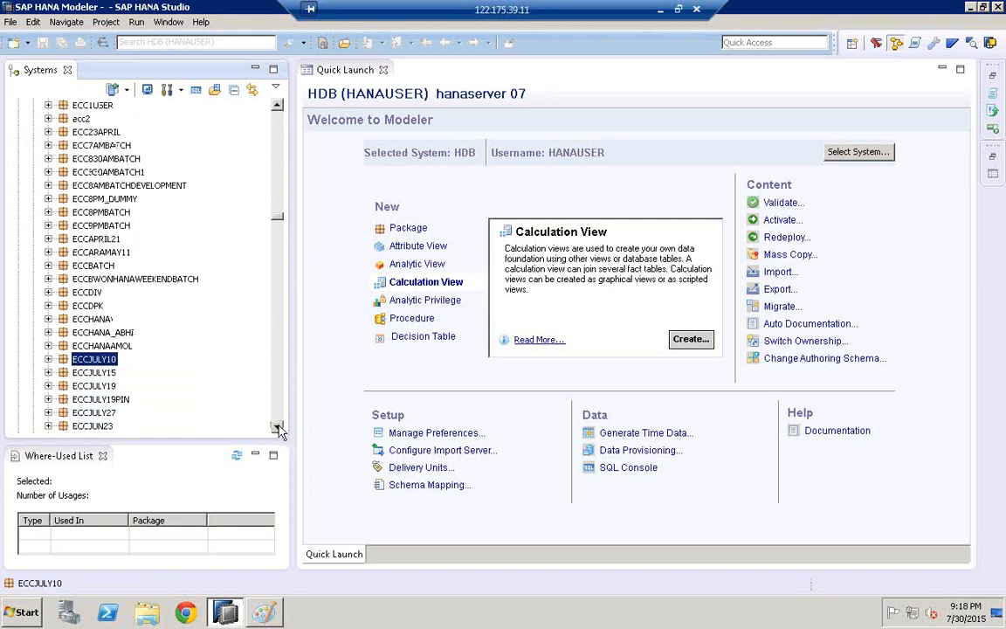
{"action": "left_click", "coordinate": [278, 429]}
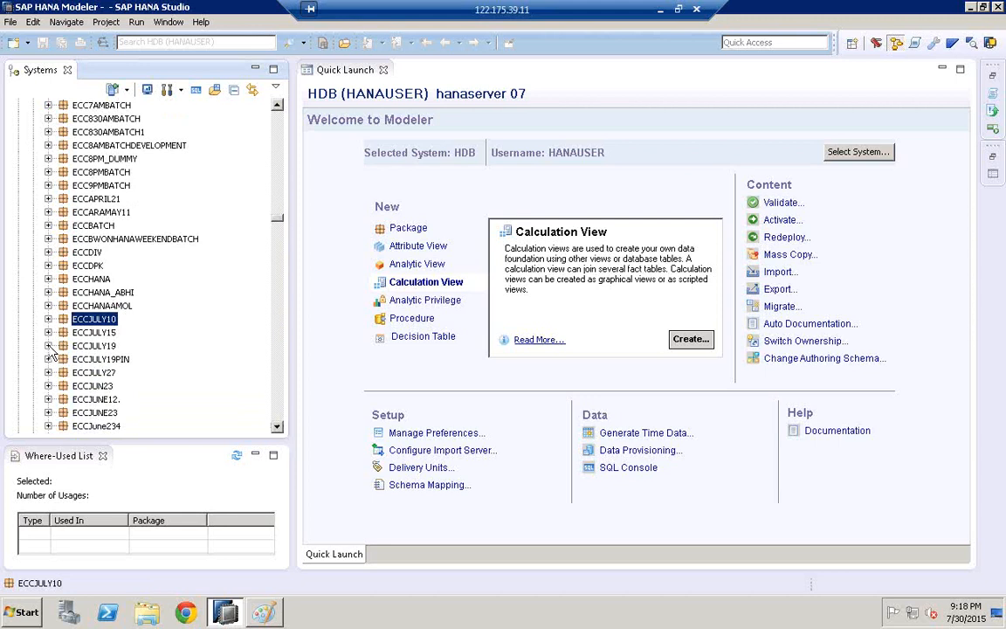
{"action": "left_click", "coordinate": [92, 345]}
{"action": "left_click", "coordinate": [49, 346]}
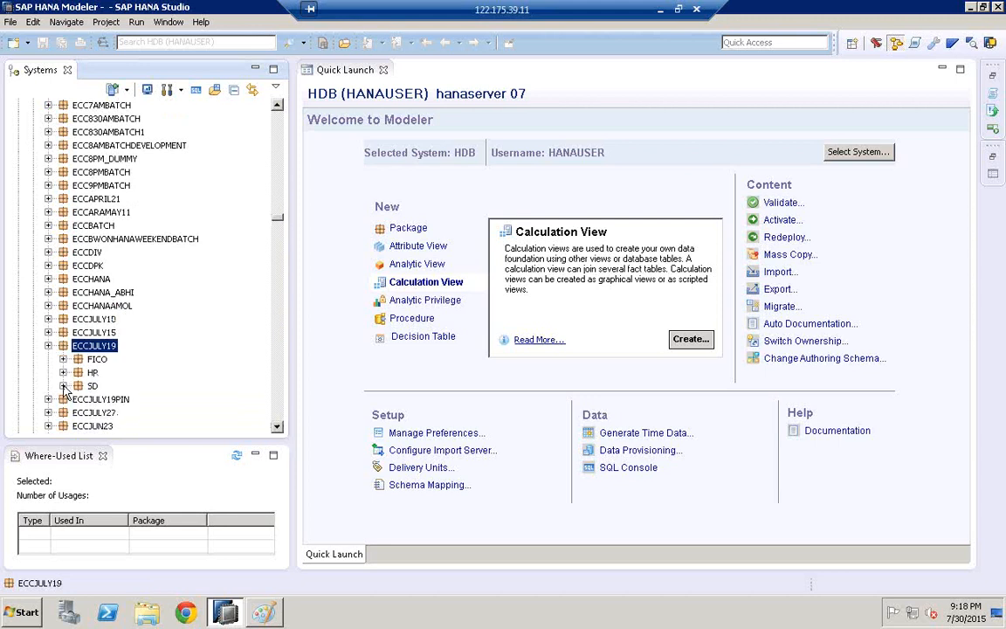
- Open the calculation view CV_ACTUAL_PLAN_COPA_DATA from the MD package under SD
{"action": "left_click", "coordinate": [63, 386]}
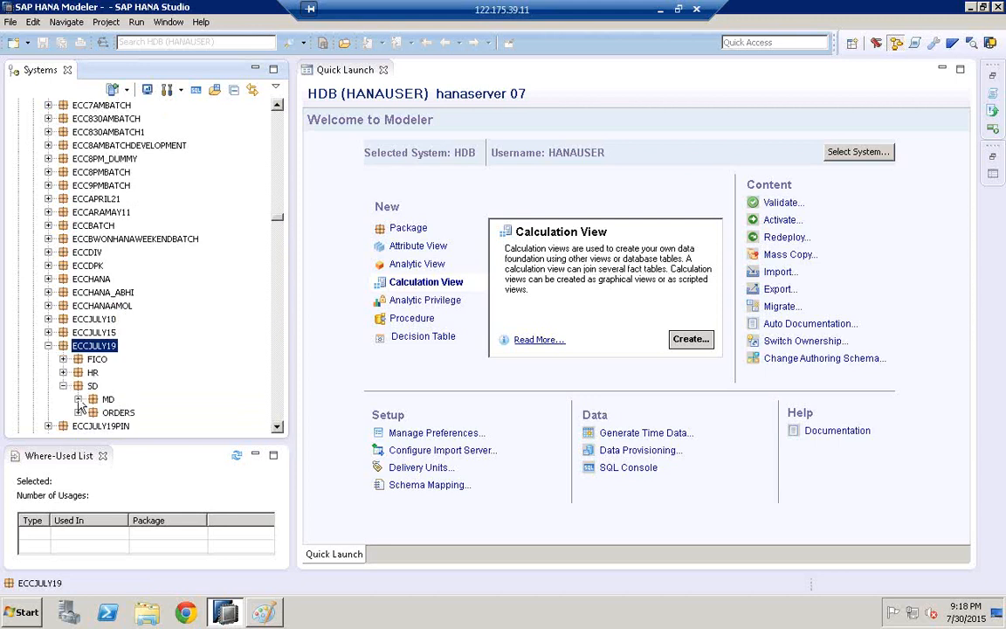
{"action": "left_click", "coordinate": [78, 399]}
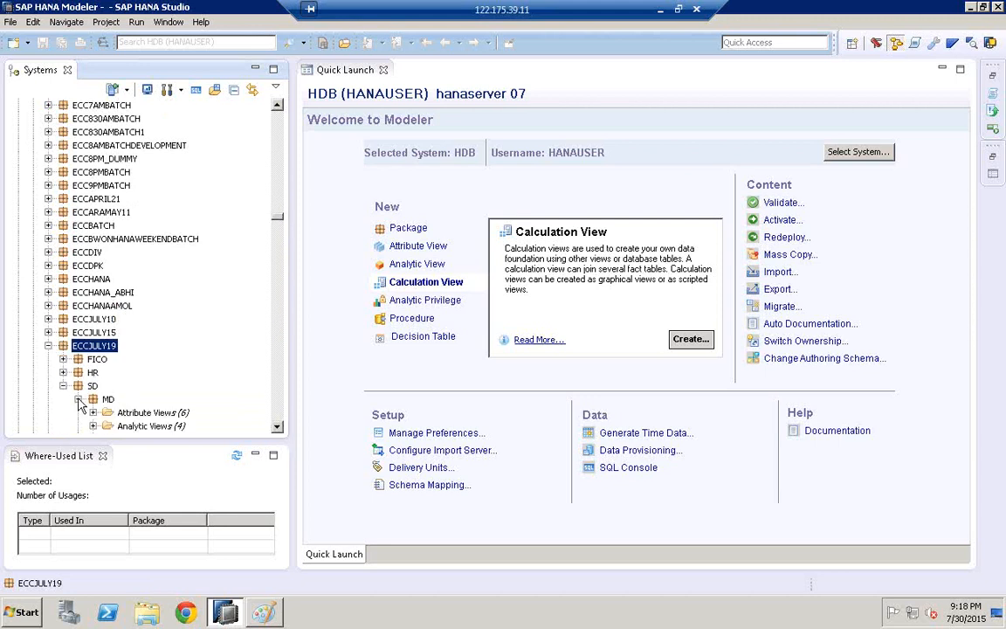
{"action": "left_click", "coordinate": [278, 428]}
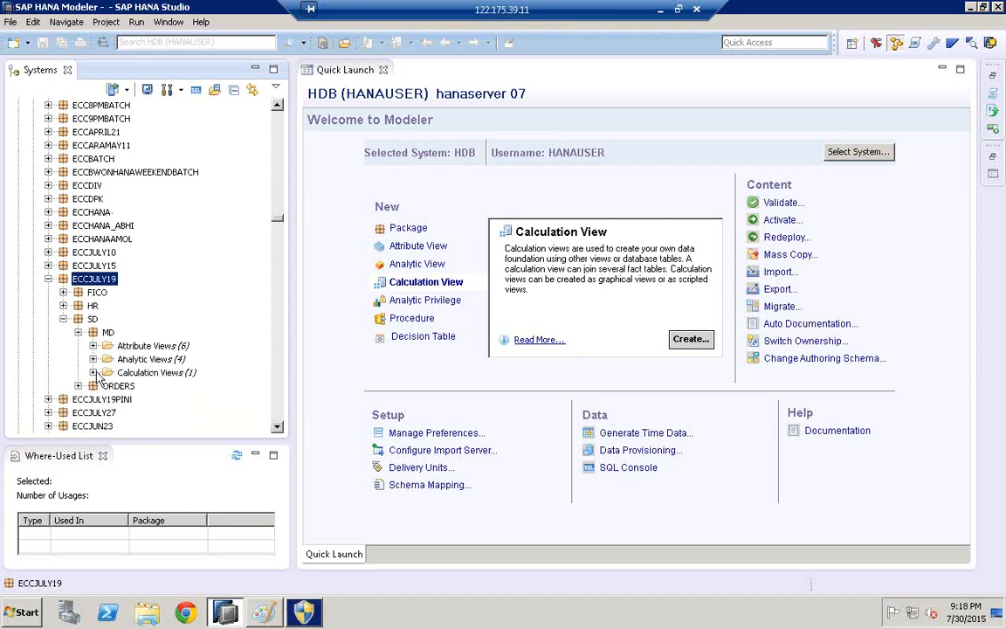
{"action": "left_click", "coordinate": [93, 372]}
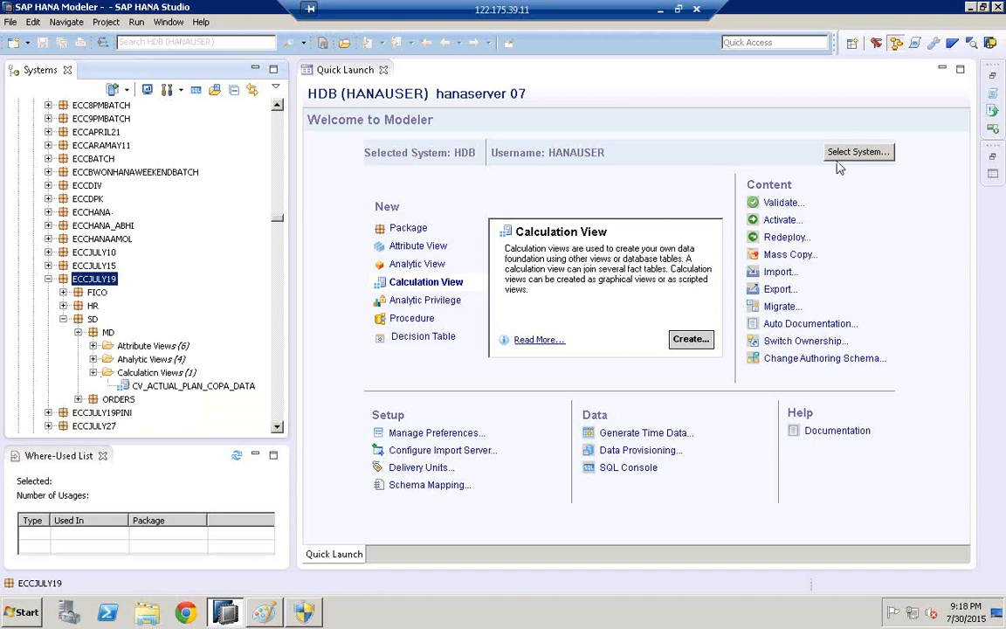
{"action": "double_click", "coordinate": [159, 387]}
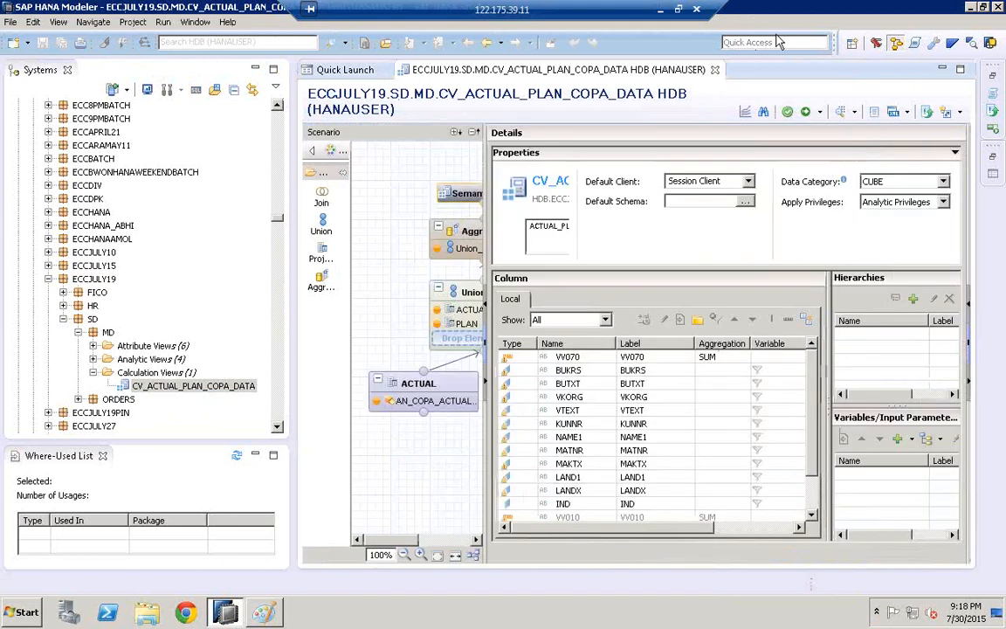
- Enlarge the view editor and examine the IND target column of Union_1 and the details of the Semantics node
{"action": "left_click_drag", "start_coordinate": [293, 273], "coordinate": [223, 269]}
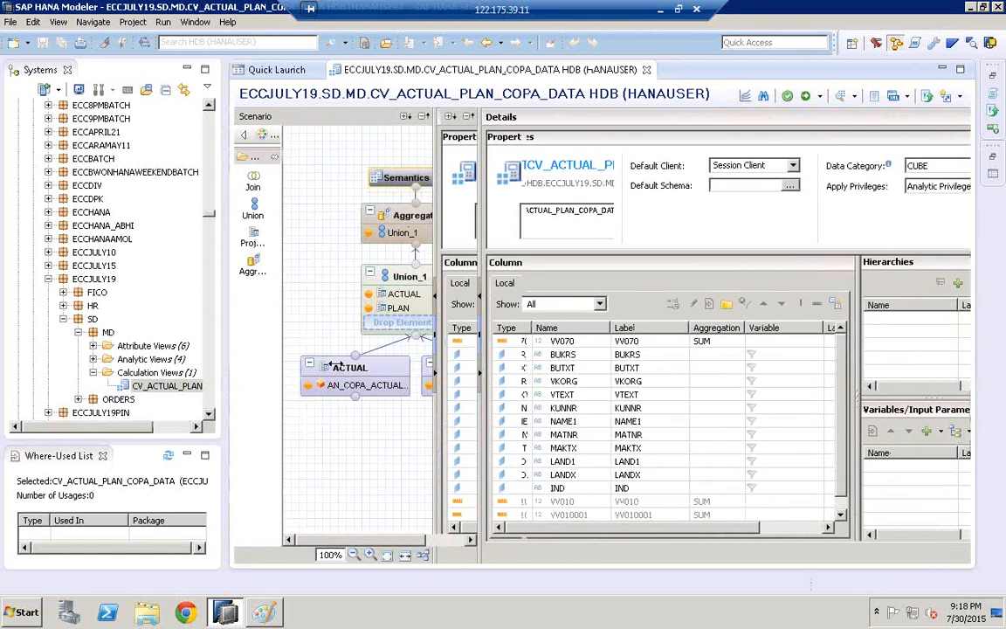
{"action": "left_click", "coordinate": [425, 283]}
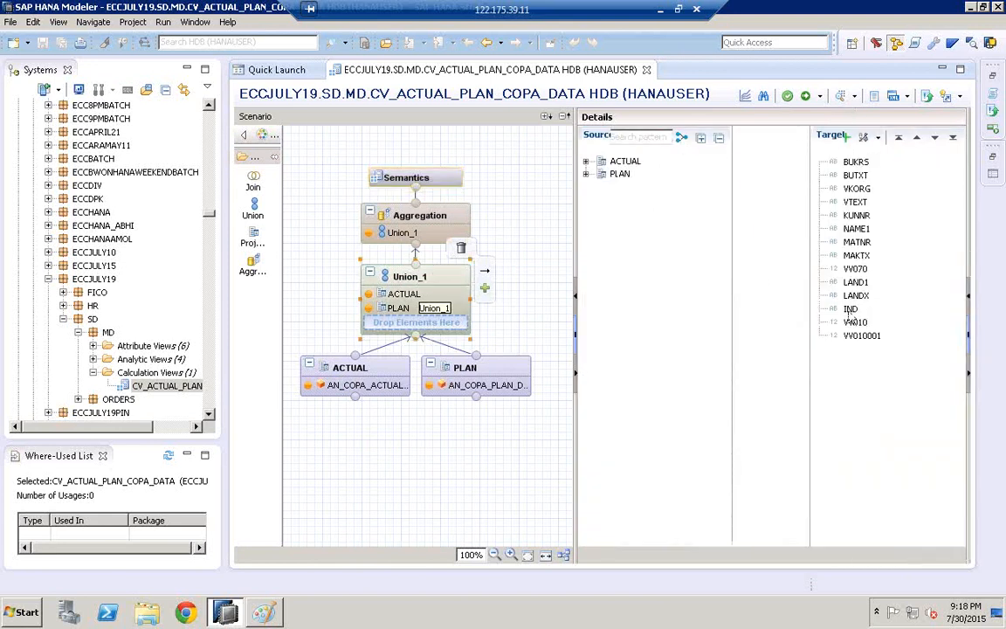
{"action": "left_click", "coordinate": [850, 310]}
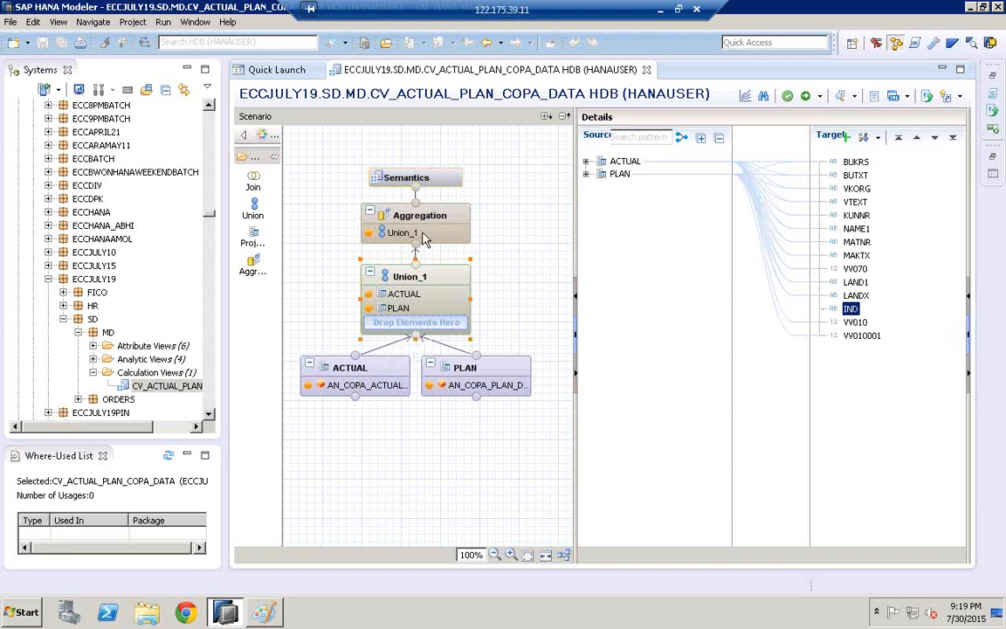
{"action": "left_click", "coordinate": [415, 184]}
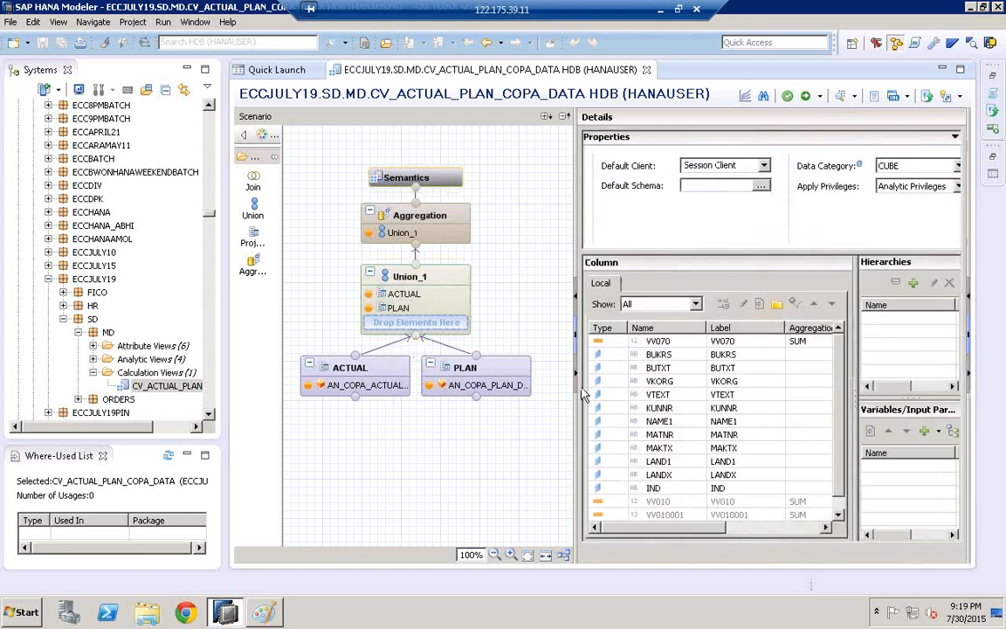
{"action": "left_click_drag", "start_coordinate": [532, 412], "coordinate": [519, 411]}
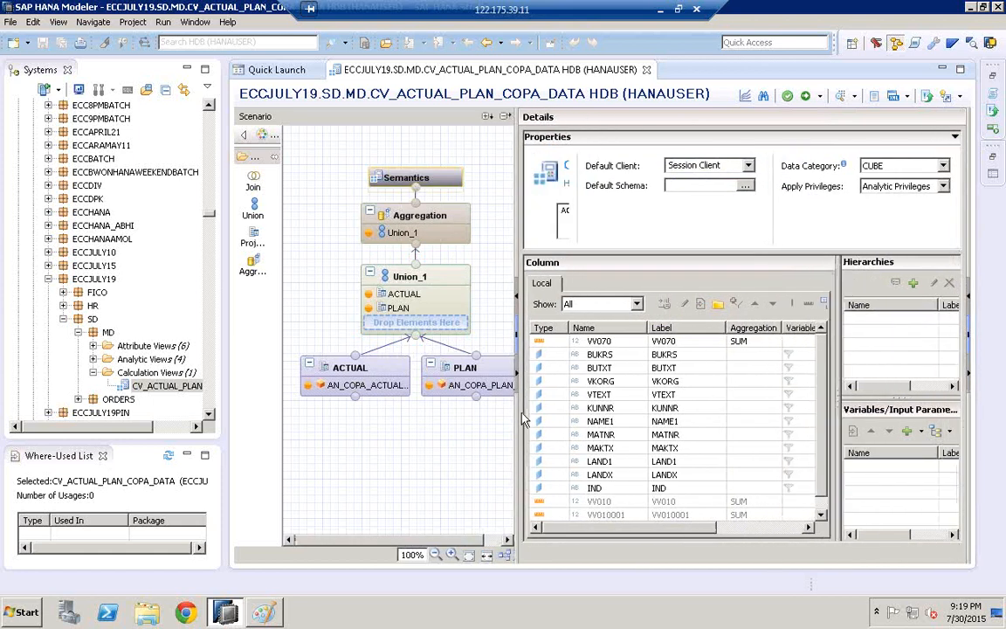
- Expand the ACTUAL and PLAN sources of Union_1 and trace the mappings of the target columns VV010 and VV010001
{"action": "mouse_move", "coordinate": [423, 284]}
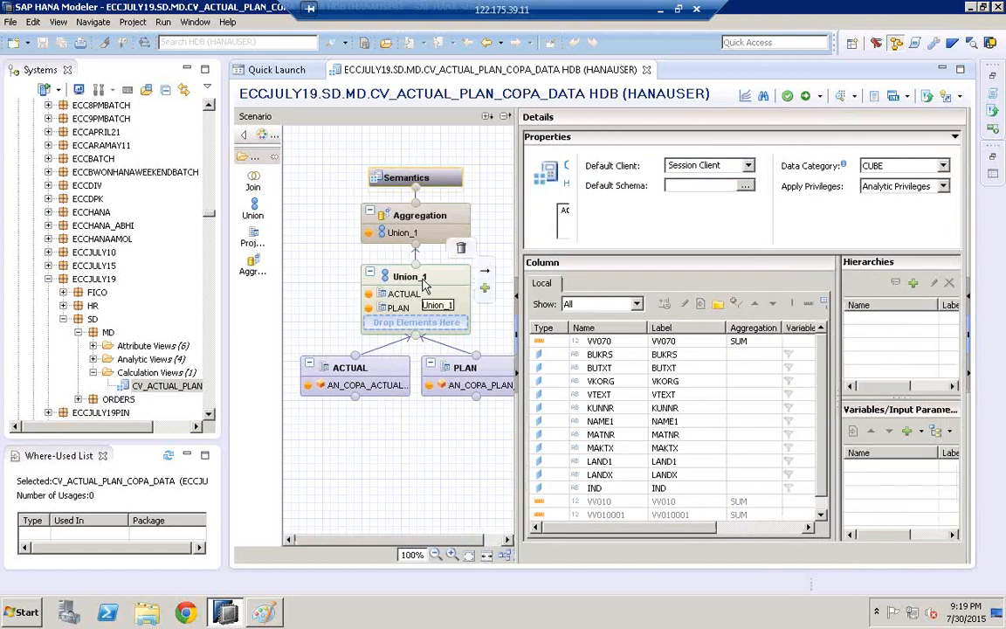
{"action": "left_click", "coordinate": [424, 283]}
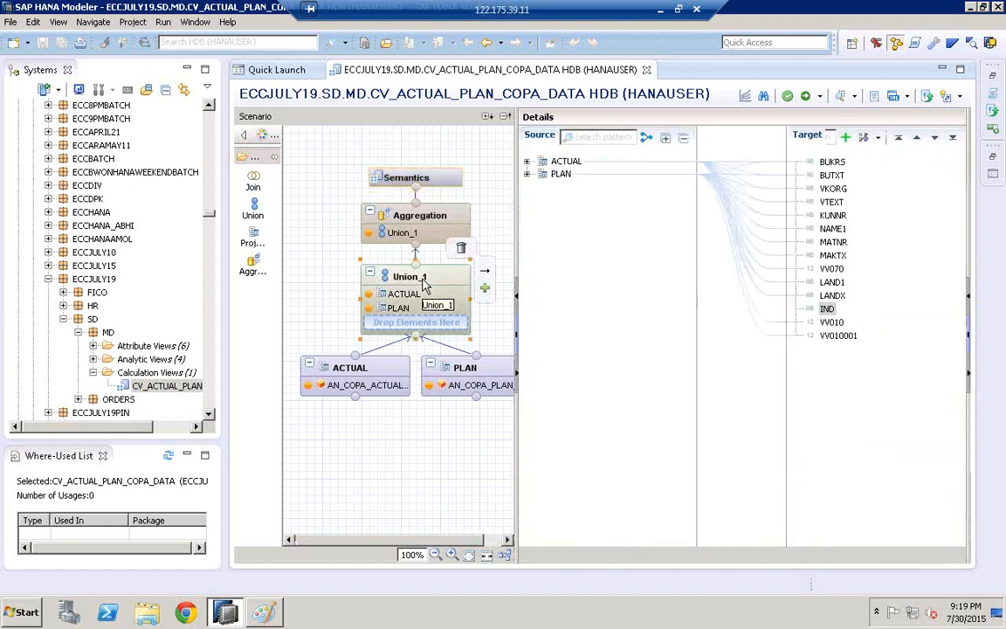
{"action": "left_click", "coordinate": [526, 161]}
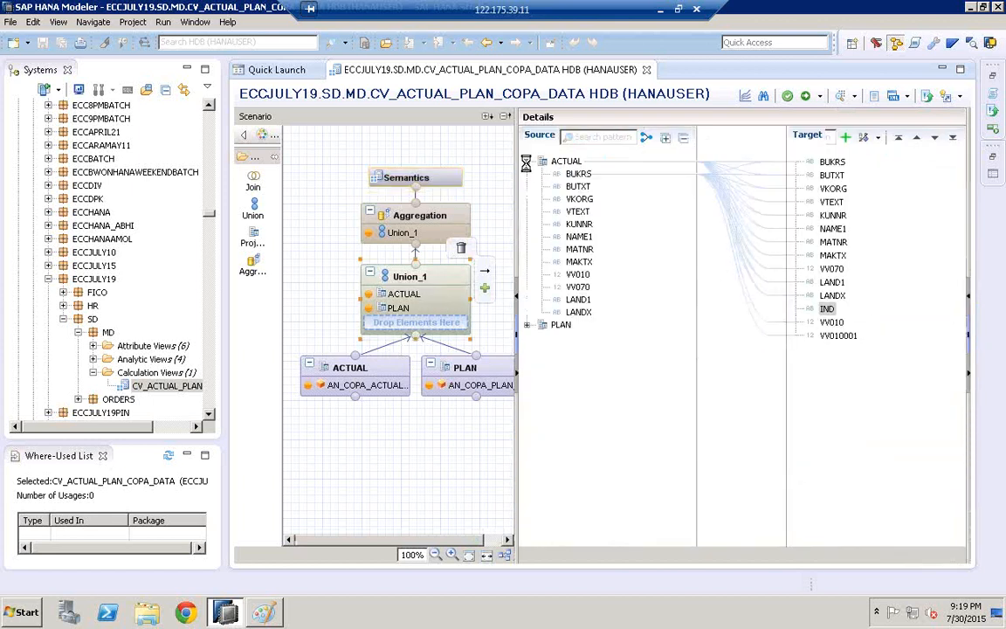
{"action": "left_click", "coordinate": [527, 324]}
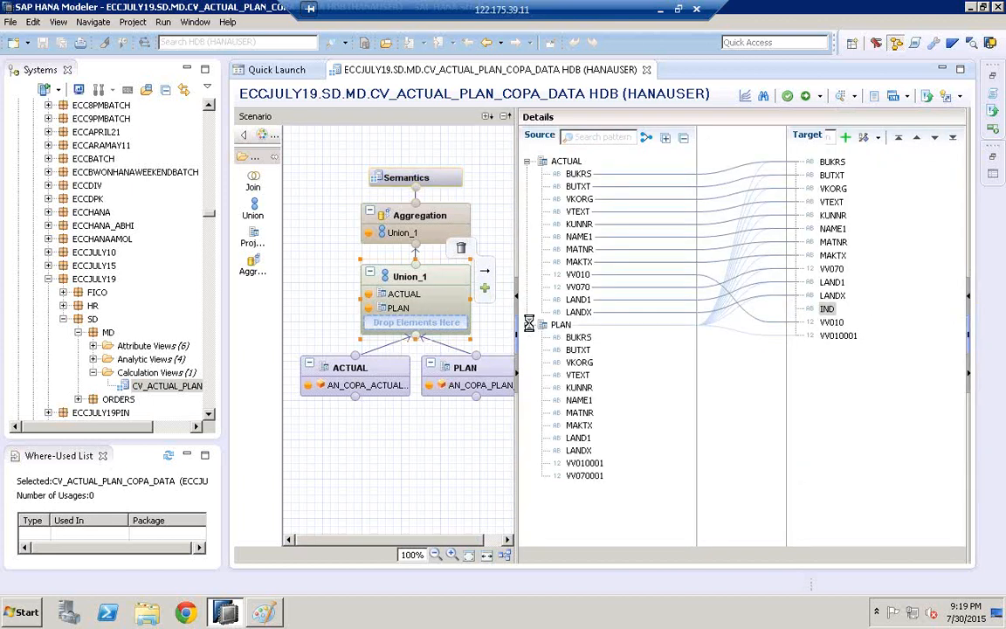
{"action": "left_click", "coordinate": [837, 326]}
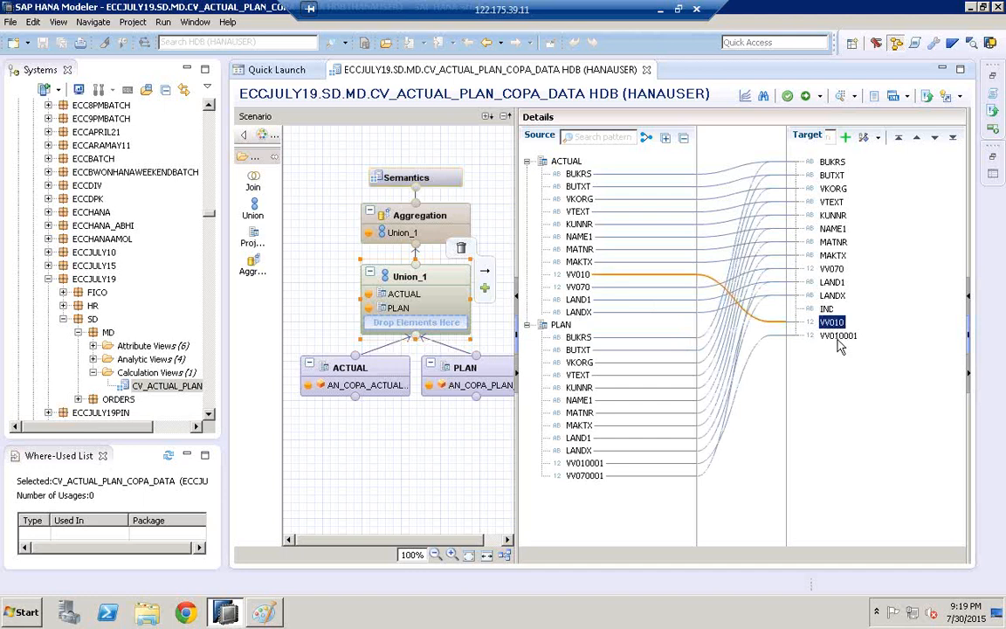
{"action": "left_click", "coordinate": [833, 337]}
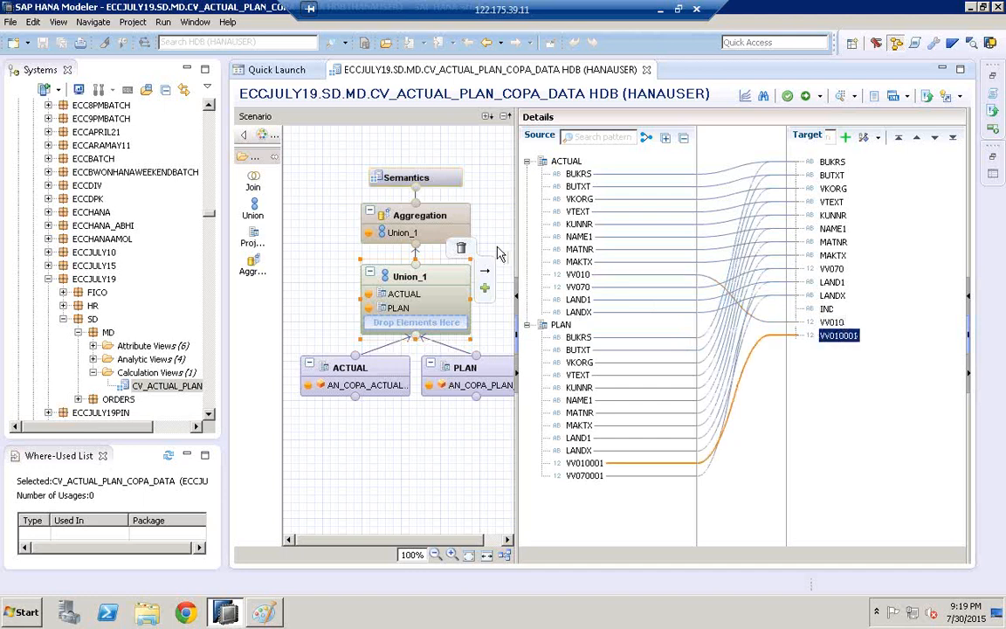
- Examine the Aggregation node's output columns and the Semantics node's column list down to the calculated column DIFF
{"action": "left_click", "coordinate": [402, 218]}
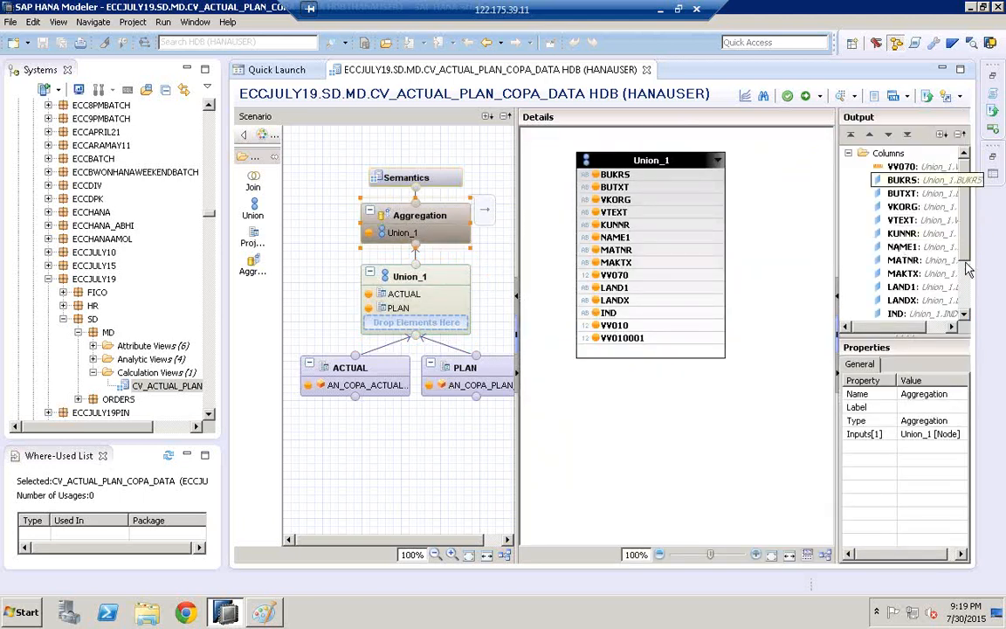
{"action": "scroll", "coordinate": [965, 317], "scroll_direction": "down", "scroll_amount": 2}
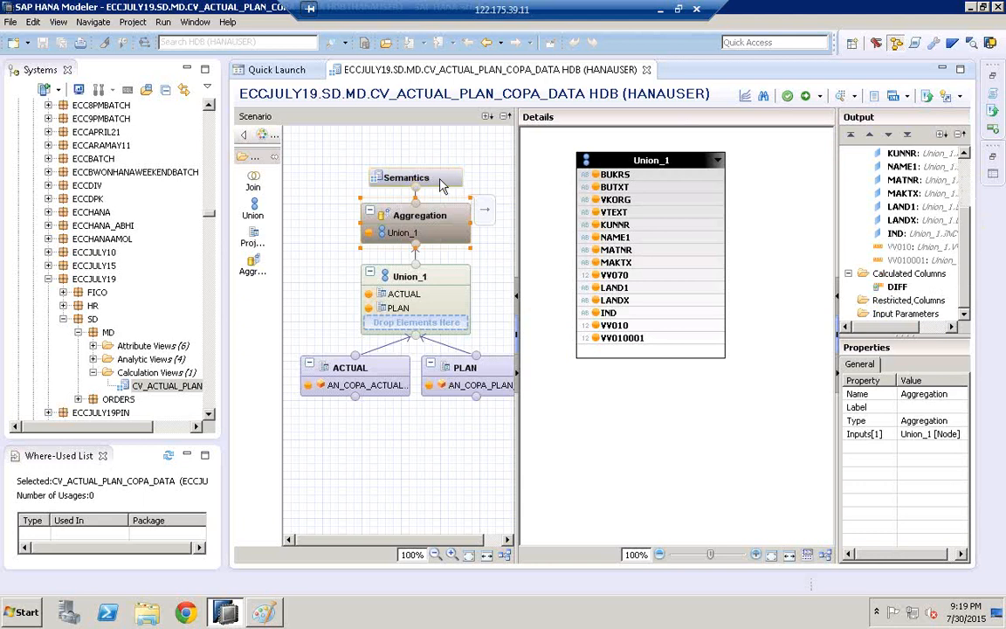
{"action": "left_click", "coordinate": [435, 182]}
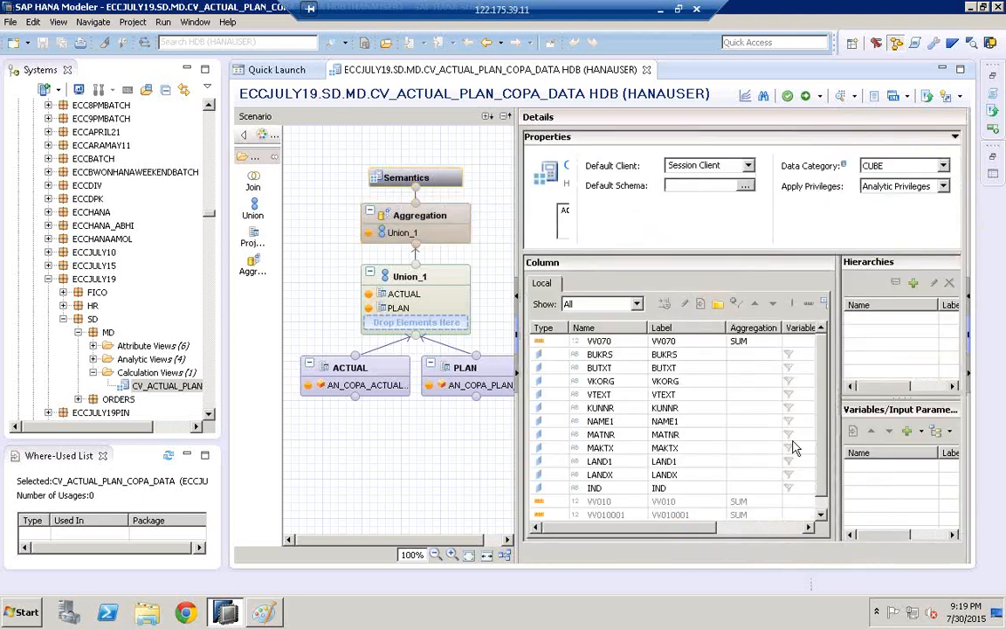
{"action": "scroll", "coordinate": [821, 489], "scroll_direction": "down", "scroll_amount": 1}
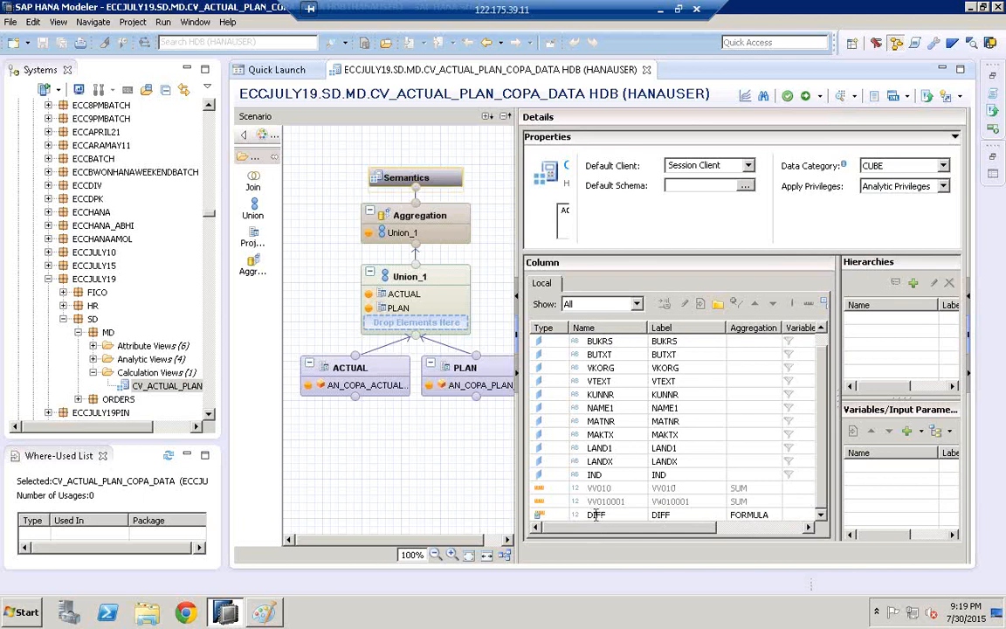
- Switch to the Paint diagram and circle the CUBE WITH SJ entry in the view types box
{"action": "left_click_drag", "start_coordinate": [633, 527], "coordinate": [602, 525]}
{"action": "left_click", "coordinate": [797, 501]}
{"action": "left_click", "coordinate": [263, 615]}
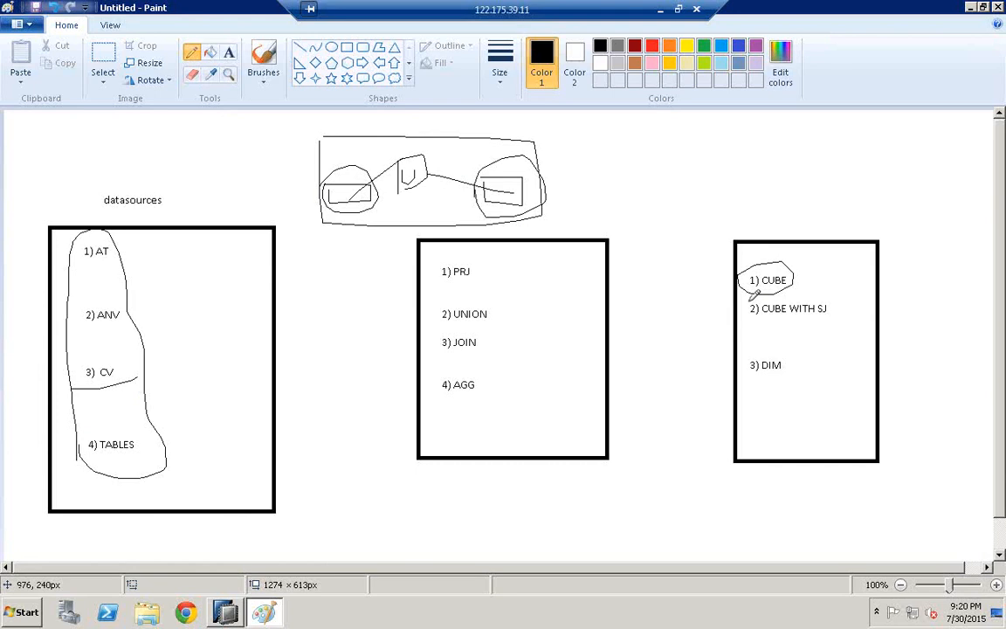
{"action": "mouse_move", "coordinate": [746, 302]}
{"action": "left_mouse_down"}
{"action": "mouse_move", "coordinate": [785, 296]}
{"action": "mouse_move", "coordinate": [838, 314]}
{"action": "mouse_move", "coordinate": [753, 319]}
{"action": "mouse_move", "coordinate": [746, 304]}
{"action": "left_mouse_up"}
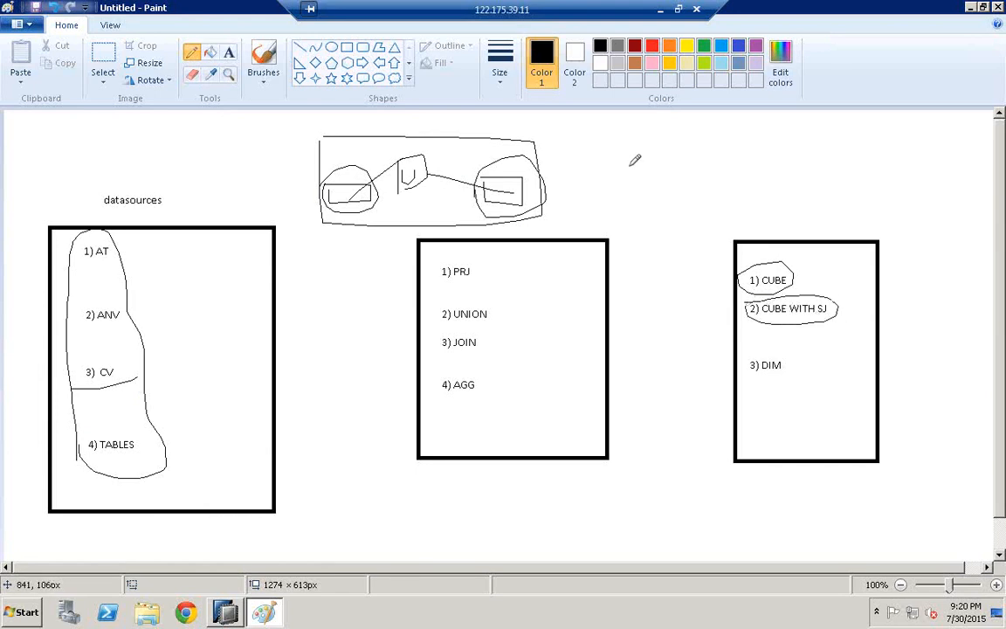
- Sketch two small rectangles above the view types box, draw a downward arrow from each, and add small circles inside the first
{"action": "mouse_move", "coordinate": [627, 167]}
{"action": "left_mouse_down"}
{"action": "mouse_move", "coordinate": [703, 187]}
{"action": "mouse_move", "coordinate": [627, 188]}
{"action": "mouse_move", "coordinate": [627, 168]}
{"action": "left_mouse_up"}
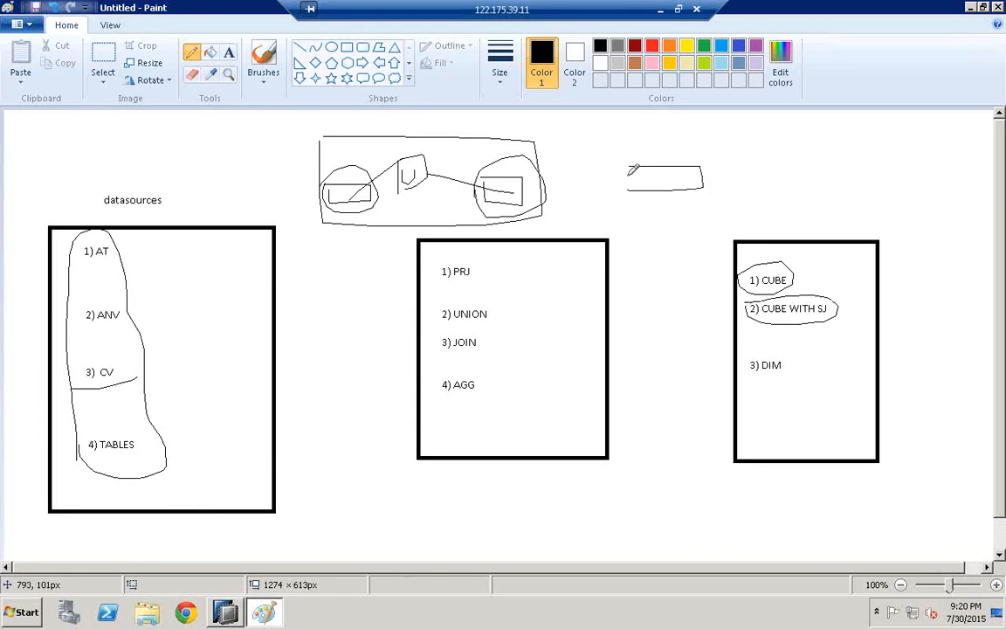
{"action": "mouse_move", "coordinate": [803, 155]}
{"action": "left_mouse_down"}
{"action": "mouse_move", "coordinate": [865, 155]}
{"action": "mouse_move", "coordinate": [854, 174]}
{"action": "left_mouse_up"}
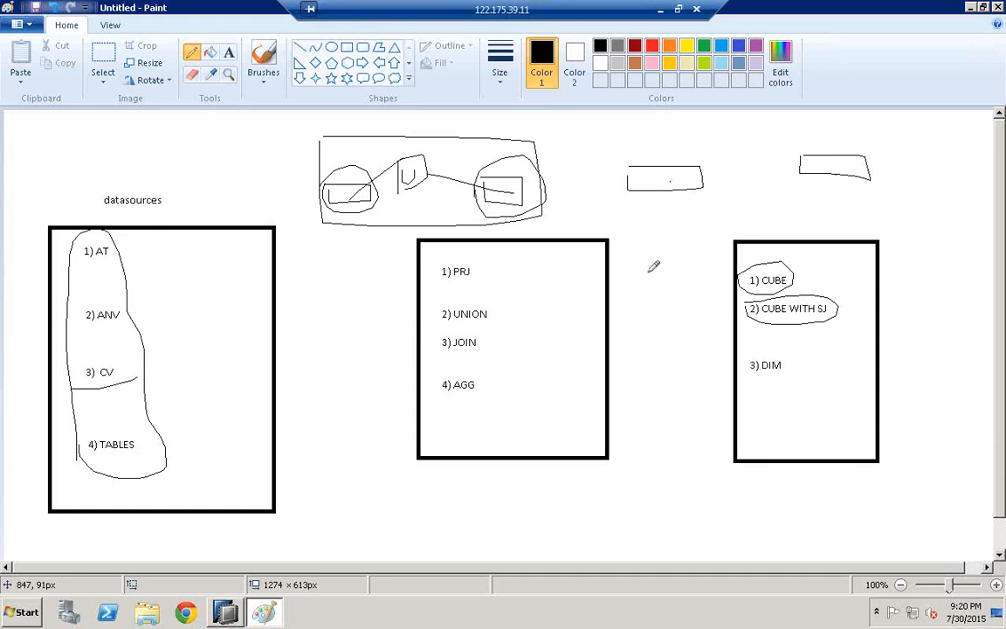
{"action": "left_click_drag", "start_coordinate": [670, 181], "coordinate": [648, 273]}
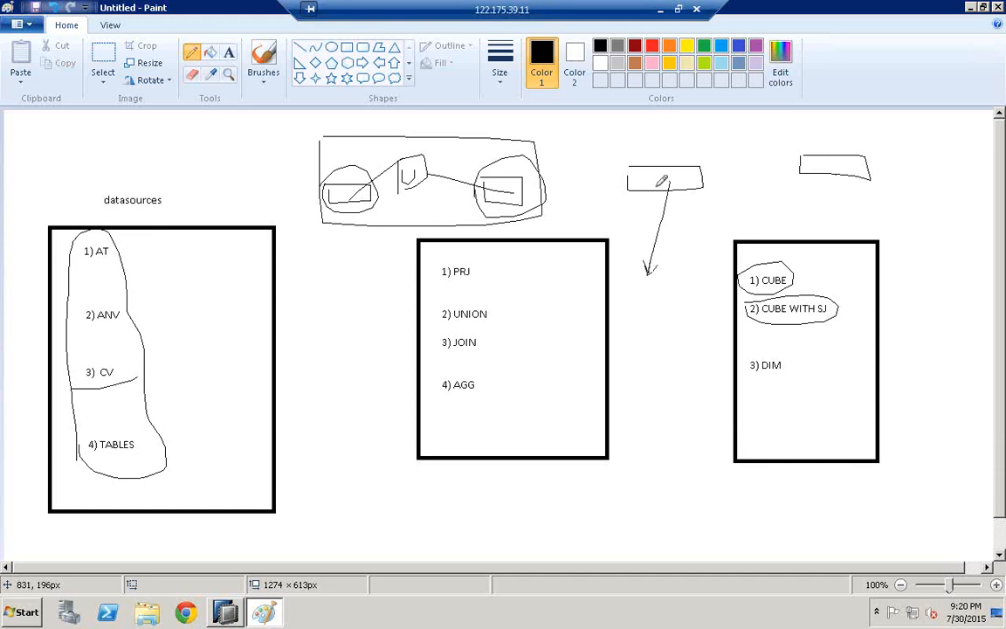
{"action": "mouse_move", "coordinate": [656, 183]}
{"action": "left_mouse_down"}
{"action": "mouse_move", "coordinate": [666, 170]}
{"action": "mouse_move", "coordinate": [657, 185]}
{"action": "left_mouse_up"}
{"action": "left_click_drag", "start_coordinate": [828, 168], "coordinate": [782, 211]}
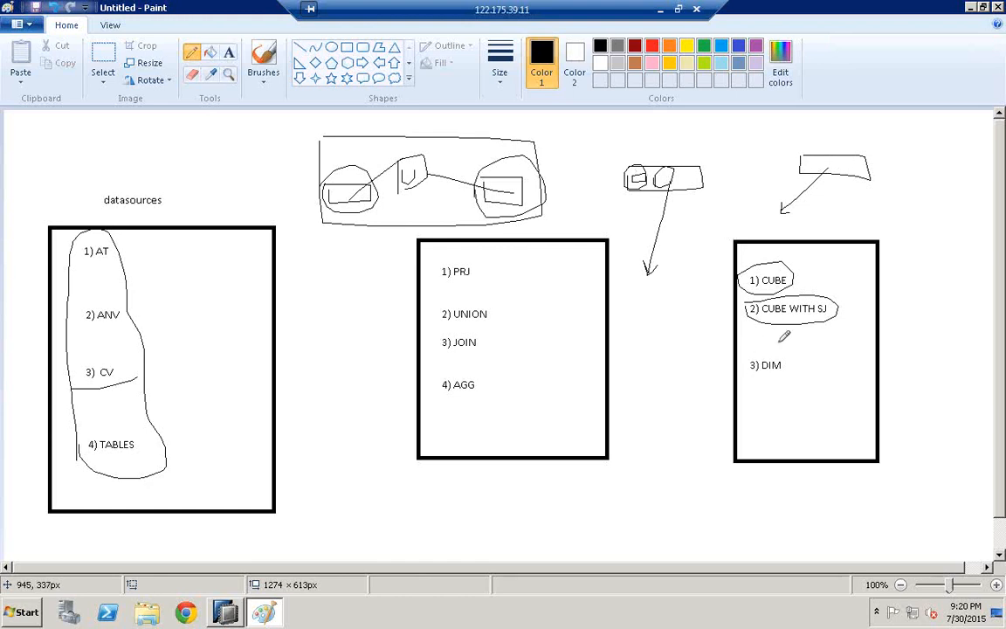
- Circle the DIM entry in the view types box and add the text DIM above the datasources heading
{"action": "left_click_drag", "start_coordinate": [752, 378], "coordinate": [751, 351]}
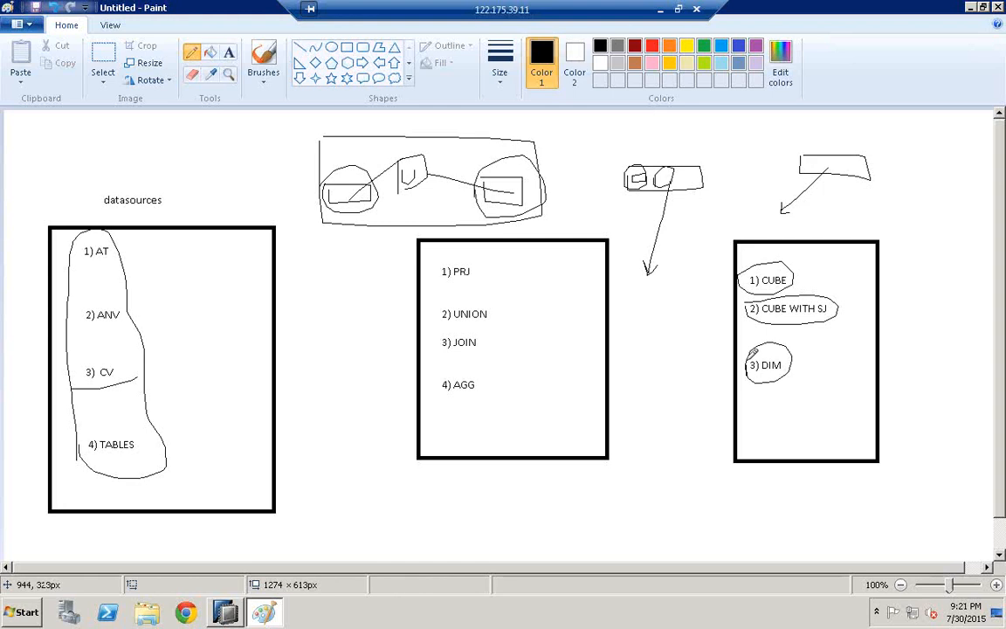
{"action": "left_click", "coordinate": [227, 54]}
{"action": "left_click", "coordinate": [113, 138]}
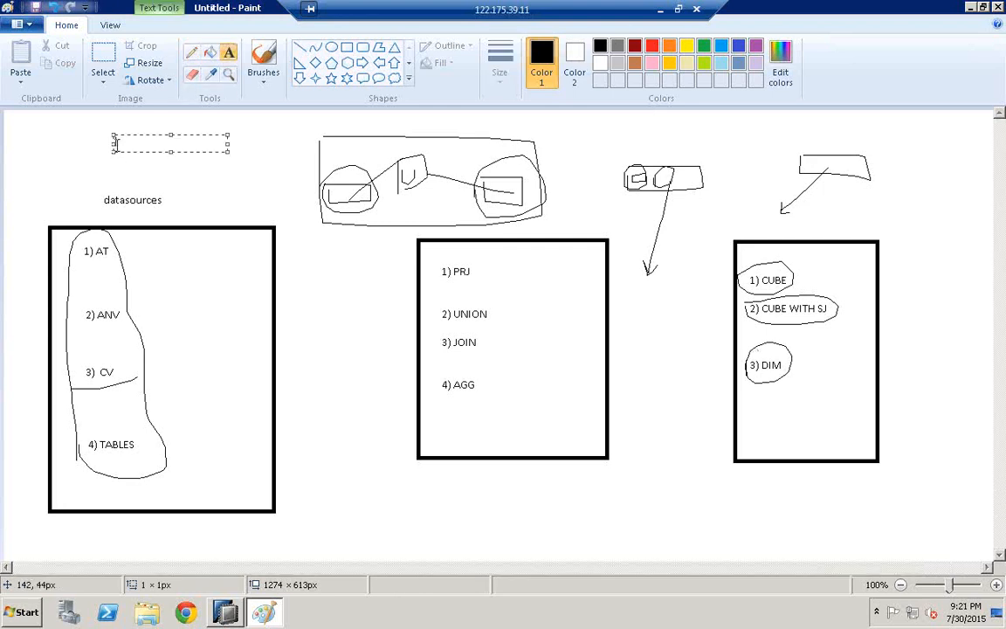
{"action": "type", "text": "DIM"}
{"action": "left_click", "coordinate": [194, 186]}
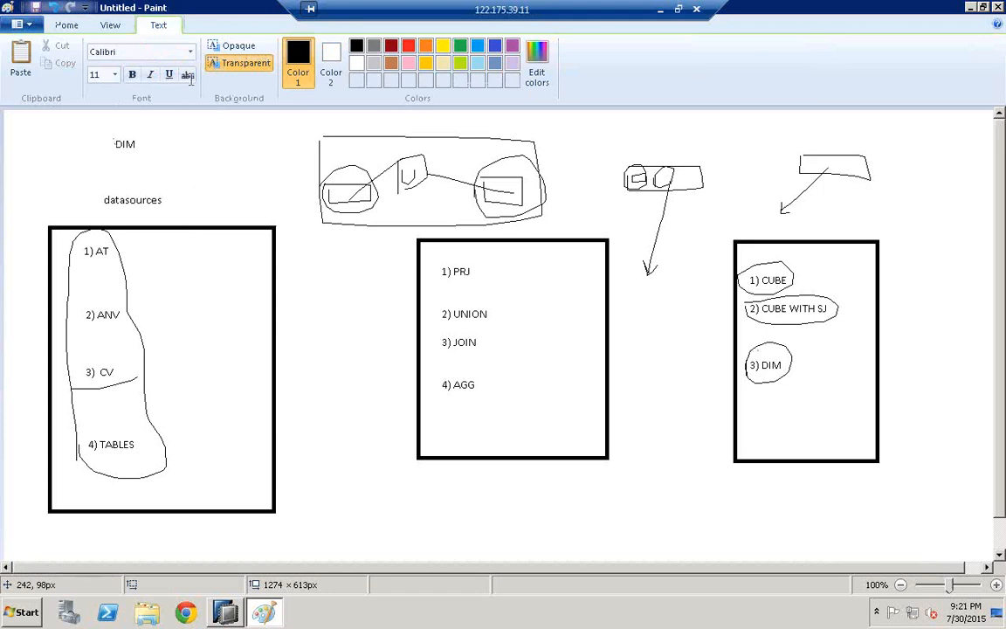
- Draw two arrows branching from the new DIM text and label their ends AT and CV
{"action": "left_click", "coordinate": [193, 55]}
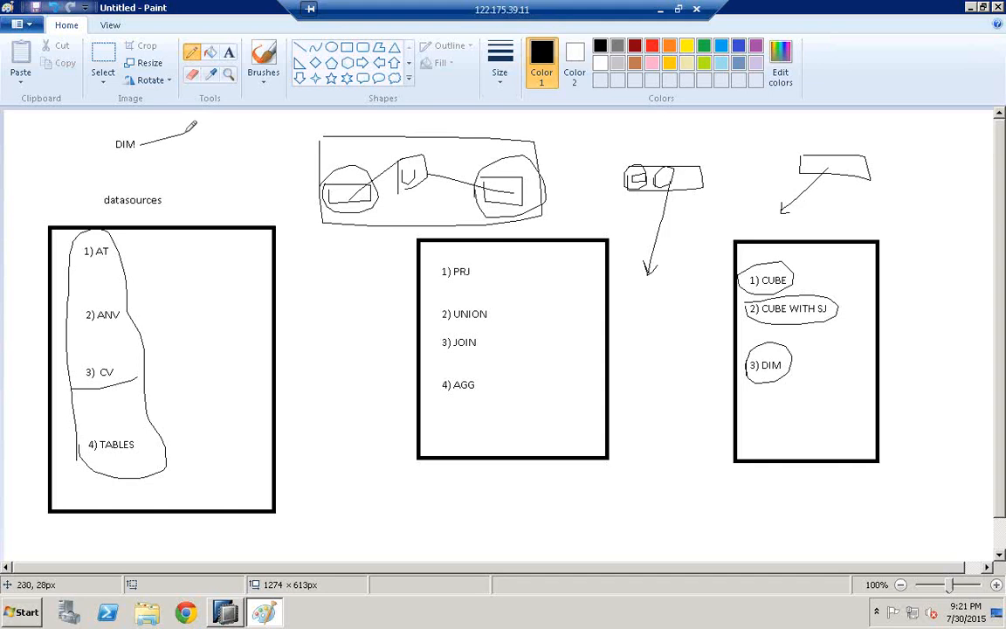
{"action": "left_click_drag", "start_coordinate": [182, 129], "coordinate": [187, 135]}
{"action": "left_click_drag", "start_coordinate": [142, 151], "coordinate": [181, 178]}
{"action": "left_click", "coordinate": [229, 53]}
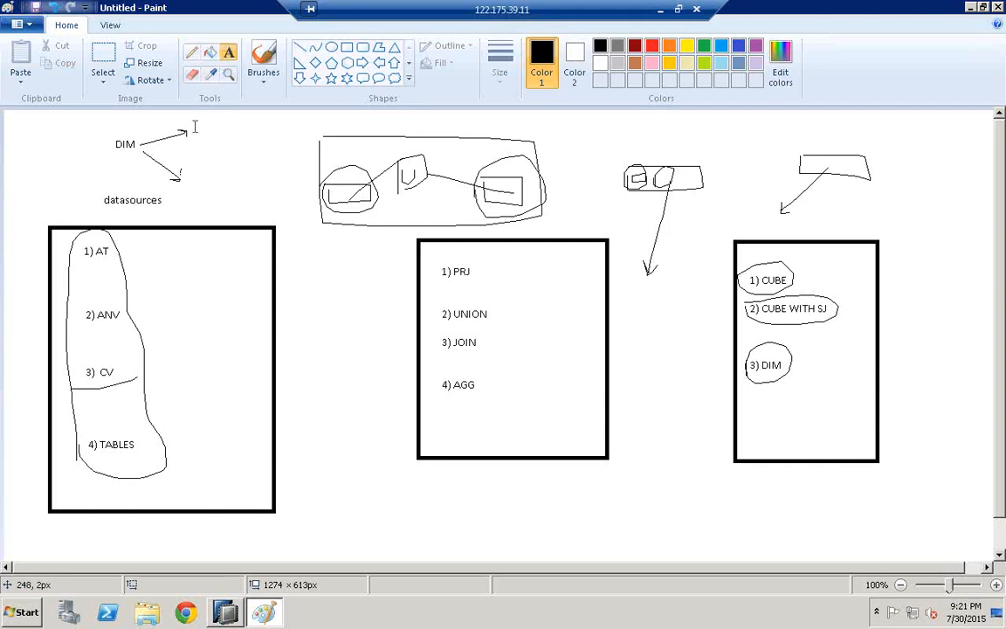
{"action": "left_click", "coordinate": [196, 128]}
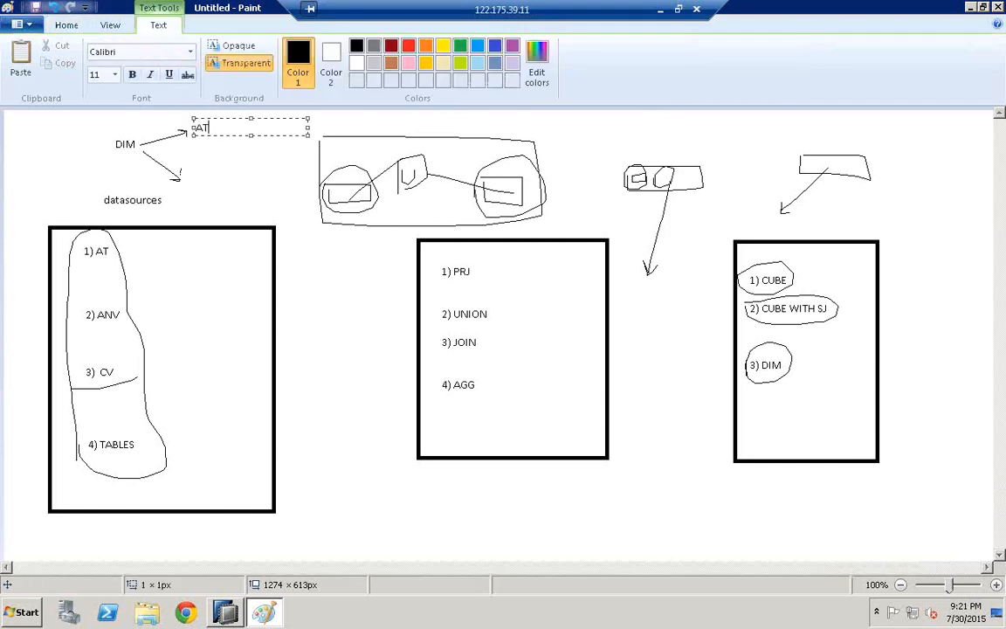
{"action": "type", "text": "AT"}
{"action": "left_click", "coordinate": [196, 180]}
{"action": "left_click", "coordinate": [196, 180]}
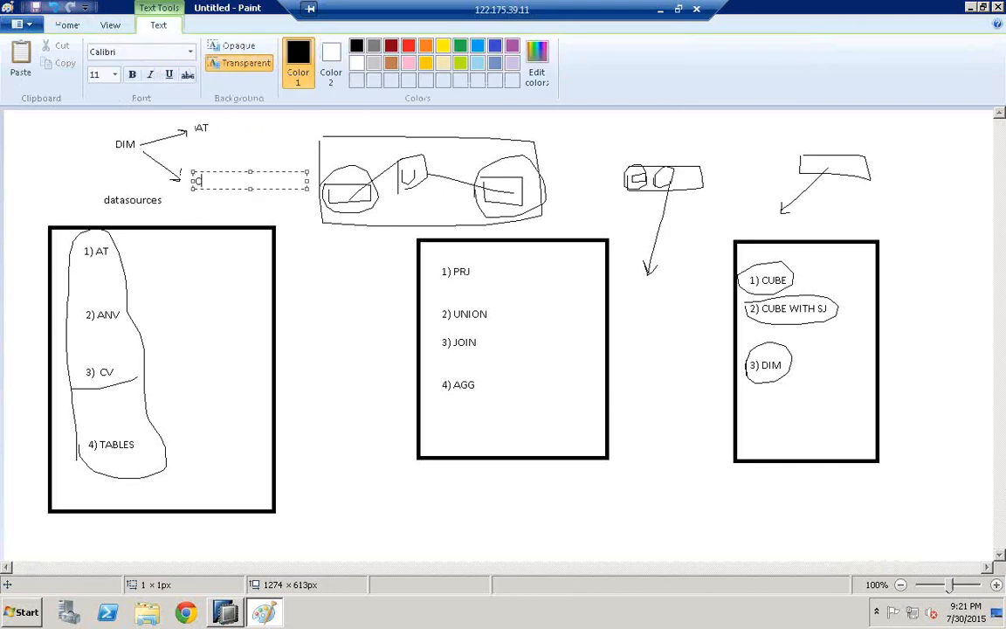
{"action": "left_click", "coordinate": [229, 150]}
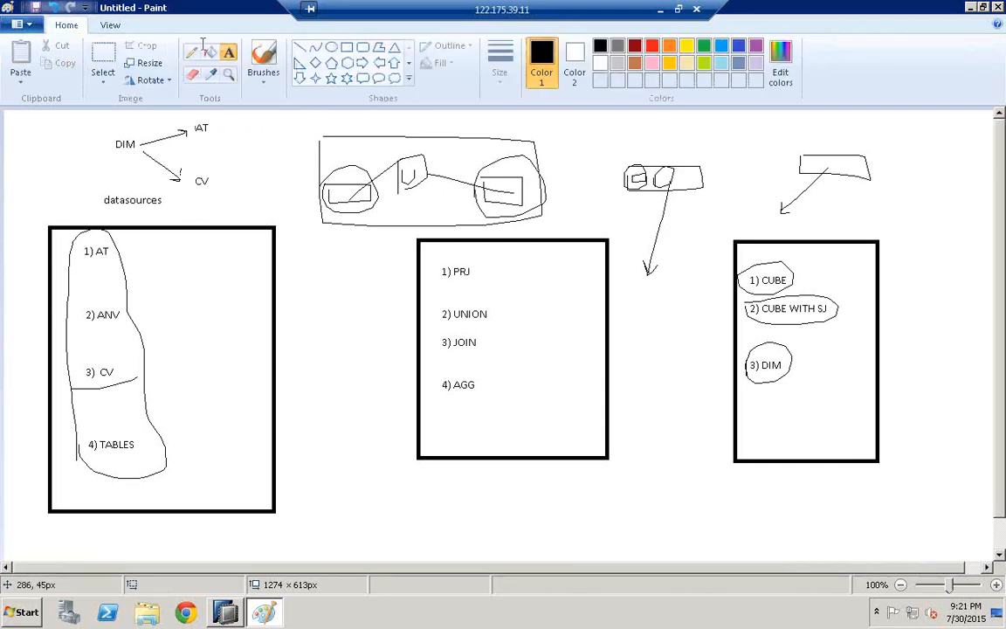
- Circle the AT and CV labels, linking AT to the small rectangle with circles and CV to the CUBE WITH SJ entry
{"action": "left_click", "coordinate": [192, 54]}
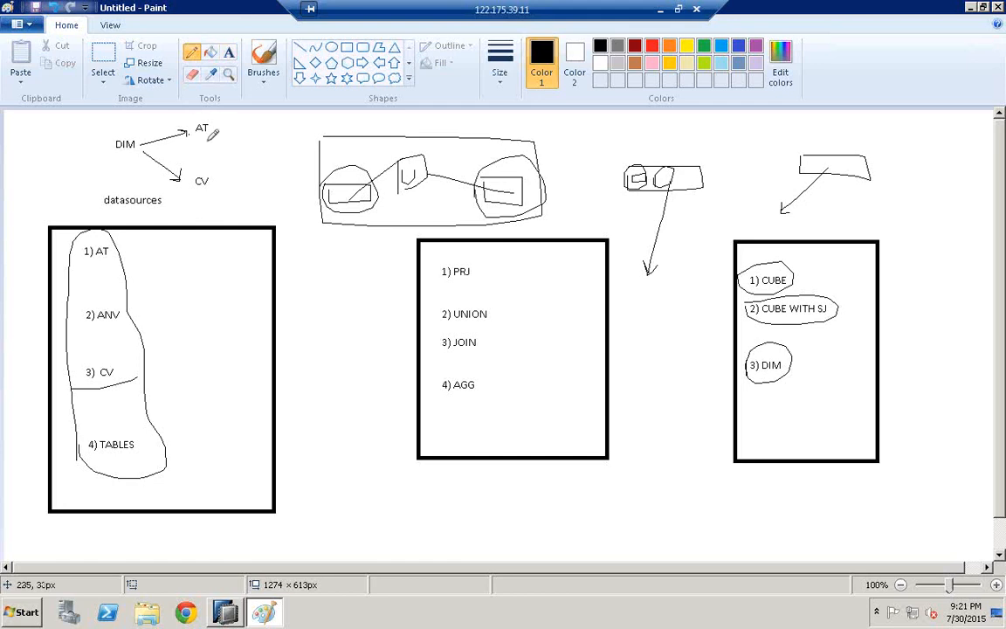
{"action": "left_click_drag", "start_coordinate": [188, 135], "coordinate": [216, 122]}
{"action": "mouse_move", "coordinate": [217, 128]}
{"action": "left_mouse_down"}
{"action": "mouse_move", "coordinate": [350, 133]}
{"action": "mouse_move", "coordinate": [423, 165]}
{"action": "left_mouse_up"}
{"action": "left_click_drag", "start_coordinate": [570, 174], "coordinate": [633, 184]}
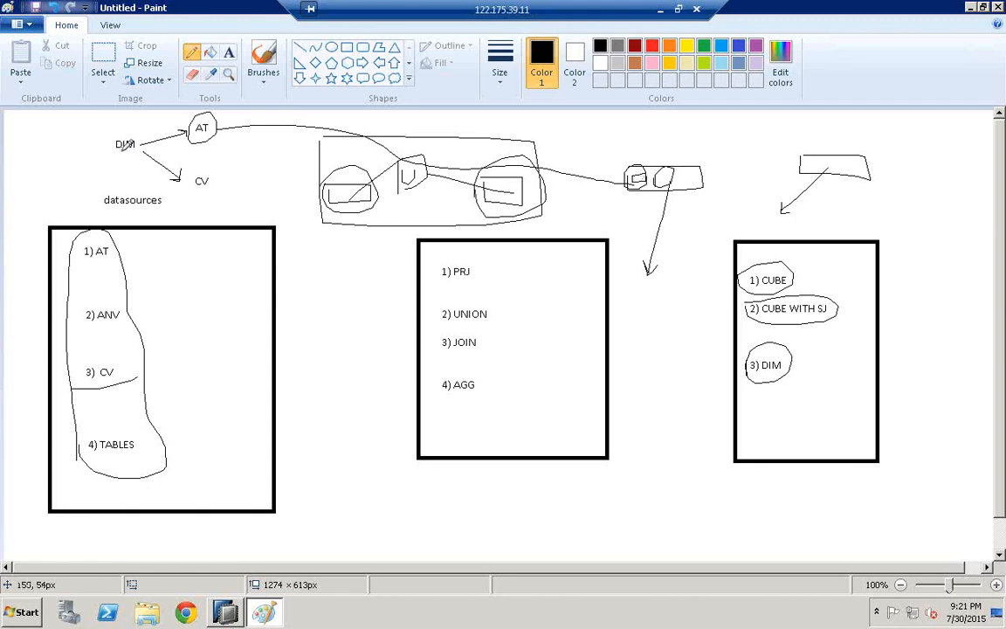
{"action": "mouse_move", "coordinate": [196, 175]}
{"action": "left_mouse_down"}
{"action": "mouse_move", "coordinate": [217, 169]}
{"action": "mouse_move", "coordinate": [201, 171]}
{"action": "mouse_move", "coordinate": [430, 421]}
{"action": "mouse_move", "coordinate": [513, 436]}
{"action": "mouse_move", "coordinate": [714, 412]}
{"action": "mouse_move", "coordinate": [742, 349]}
{"action": "mouse_move", "coordinate": [796, 306]}
{"action": "left_mouse_up"}
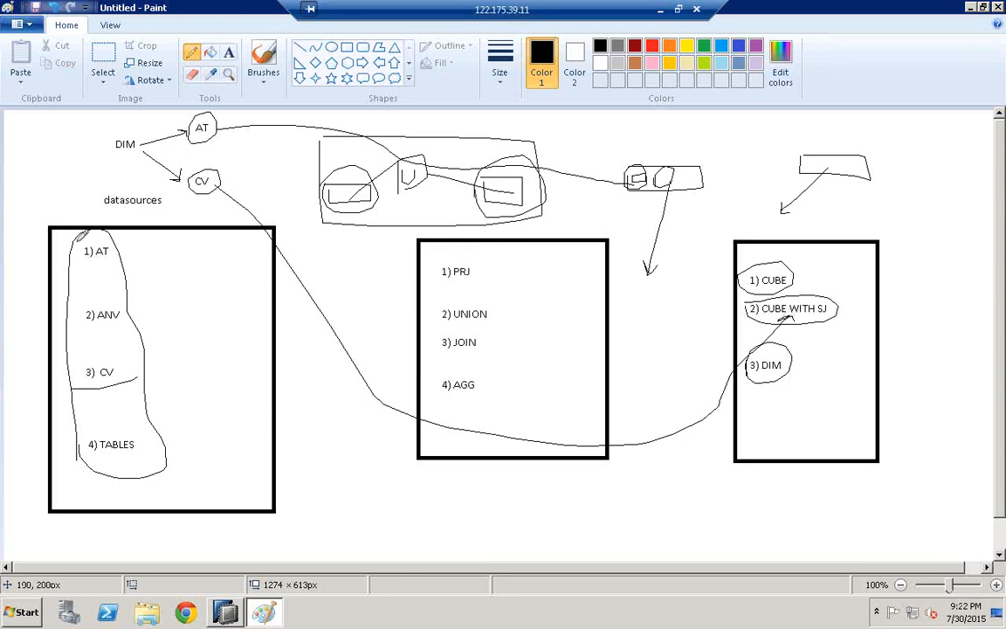
- Circle and tick AT and ANV in the datasources box, and draw an arrow from CUBE WITH SJ to a new rectangle outside its box
{"action": "mouse_move", "coordinate": [78, 238]}
{"action": "left_mouse_down"}
{"action": "mouse_move", "coordinate": [131, 249]}
{"action": "mouse_move", "coordinate": [68, 279]}
{"action": "mouse_move", "coordinate": [71, 243]}
{"action": "mouse_move", "coordinate": [131, 219]}
{"action": "left_mouse_up"}
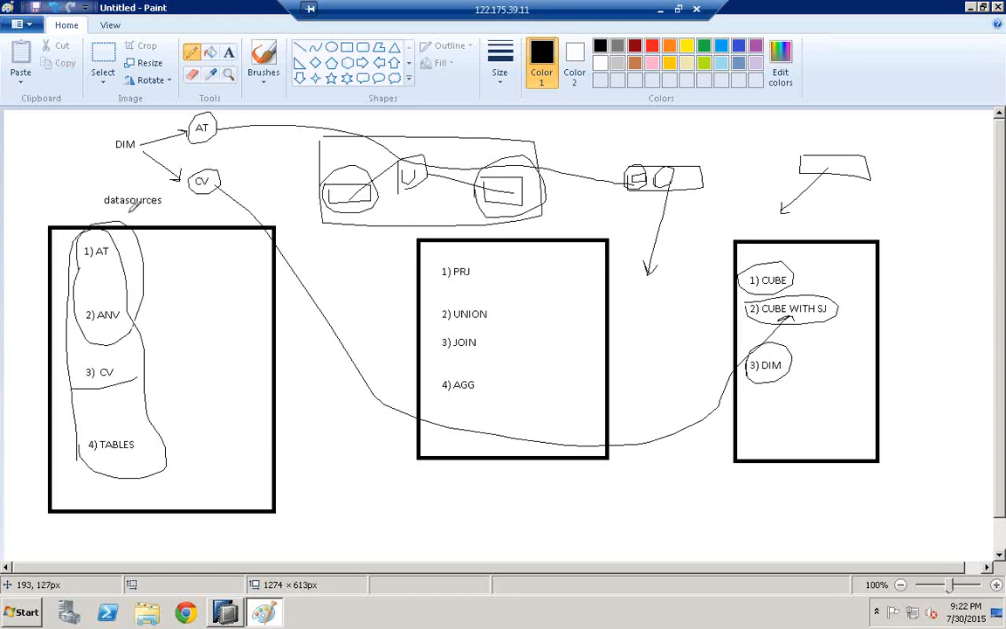
{"action": "mouse_move", "coordinate": [110, 254]}
{"action": "left_mouse_down"}
{"action": "mouse_move", "coordinate": [124, 219]}
{"action": "mouse_move", "coordinate": [125, 257]}
{"action": "left_mouse_up"}
{"action": "left_click_drag", "start_coordinate": [119, 318], "coordinate": [134, 290]}
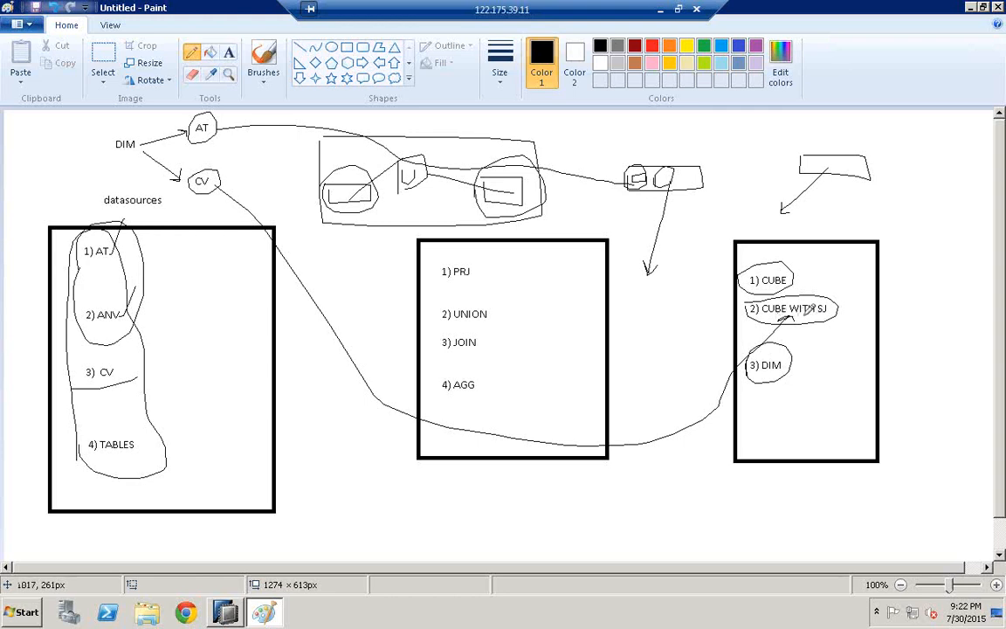
{"action": "left_click_drag", "start_coordinate": [808, 311], "coordinate": [922, 397]}
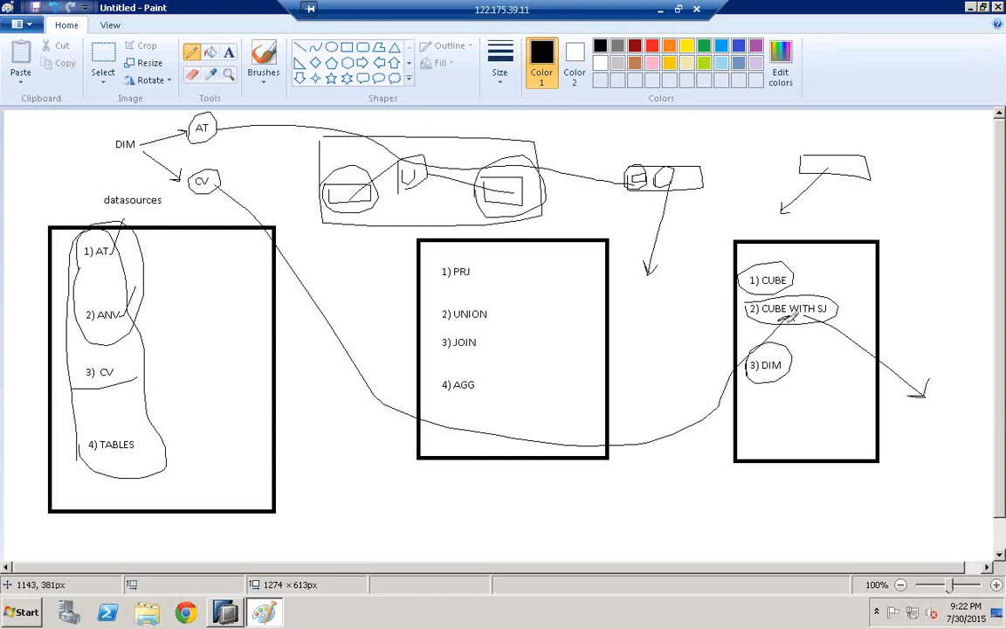
{"action": "mouse_move", "coordinate": [900, 407]}
{"action": "left_mouse_down"}
{"action": "mouse_move", "coordinate": [961, 408]}
{"action": "mouse_move", "coordinate": [962, 428]}
{"action": "mouse_move", "coordinate": [901, 431]}
{"action": "mouse_move", "coordinate": [895, 410]}
{"action": "left_mouse_up"}
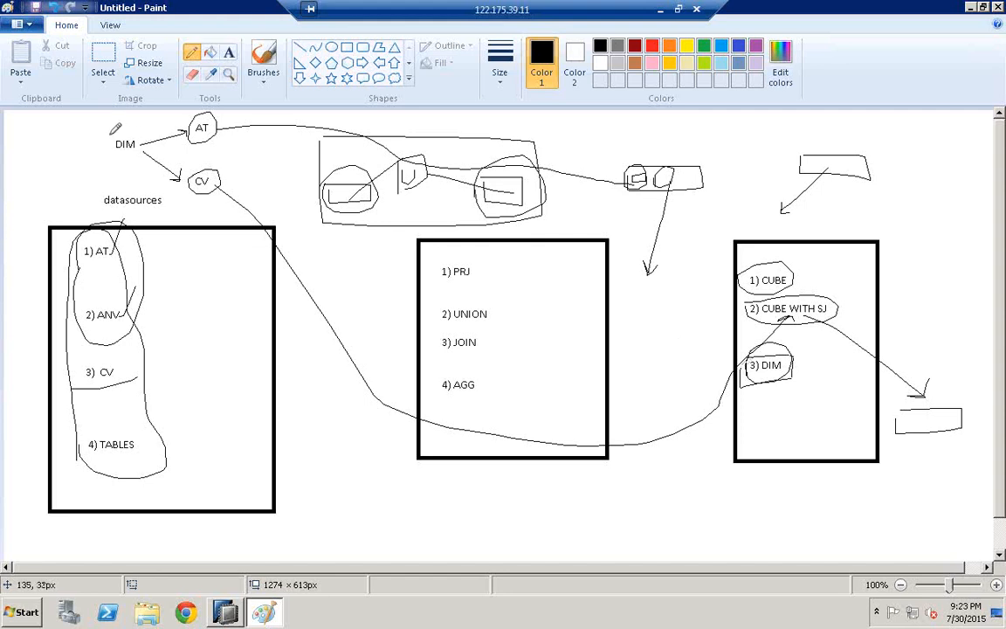
- Box the DIM text above datasources, add outer circles around its AT and CV branches, and draw a curved arrow from AT to CV
{"action": "mouse_move", "coordinate": [111, 135]}
{"action": "left_mouse_down"}
{"action": "mouse_move", "coordinate": [144, 139]}
{"action": "mouse_move", "coordinate": [119, 155]}
{"action": "mouse_move", "coordinate": [110, 134]}
{"action": "left_mouse_up"}
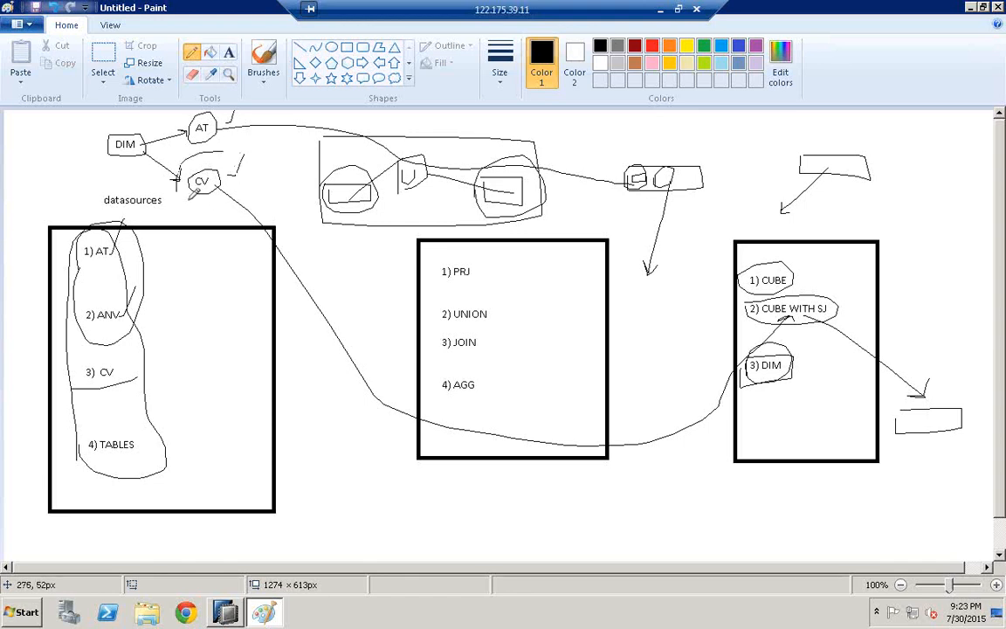
{"action": "left_click_drag", "start_coordinate": [179, 171], "coordinate": [225, 195]}
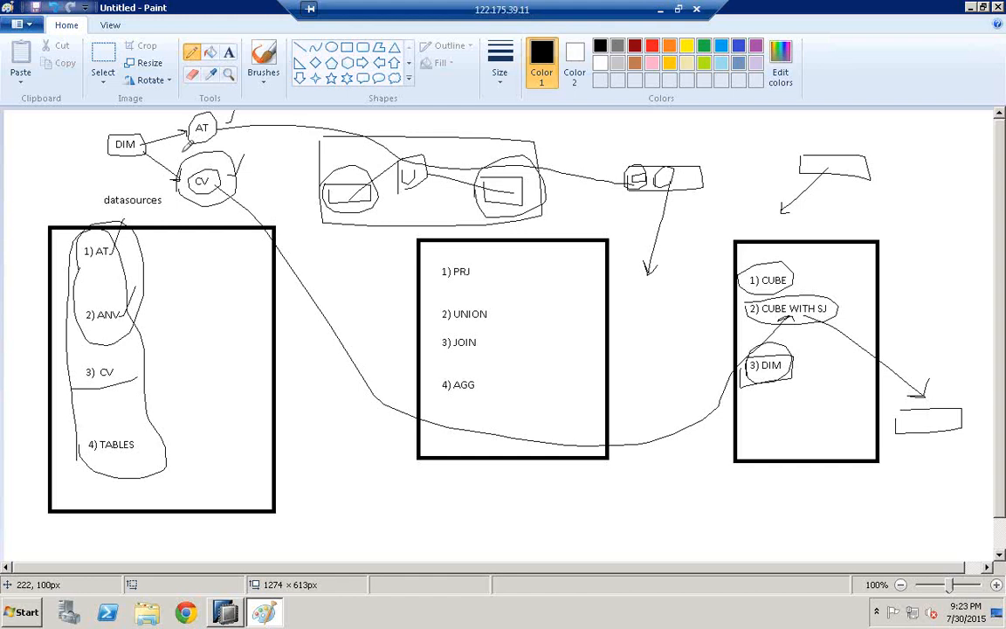
{"action": "mouse_move", "coordinate": [179, 131]}
{"action": "left_mouse_down"}
{"action": "mouse_move", "coordinate": [211, 119]}
{"action": "mouse_move", "coordinate": [175, 128]}
{"action": "left_mouse_up"}
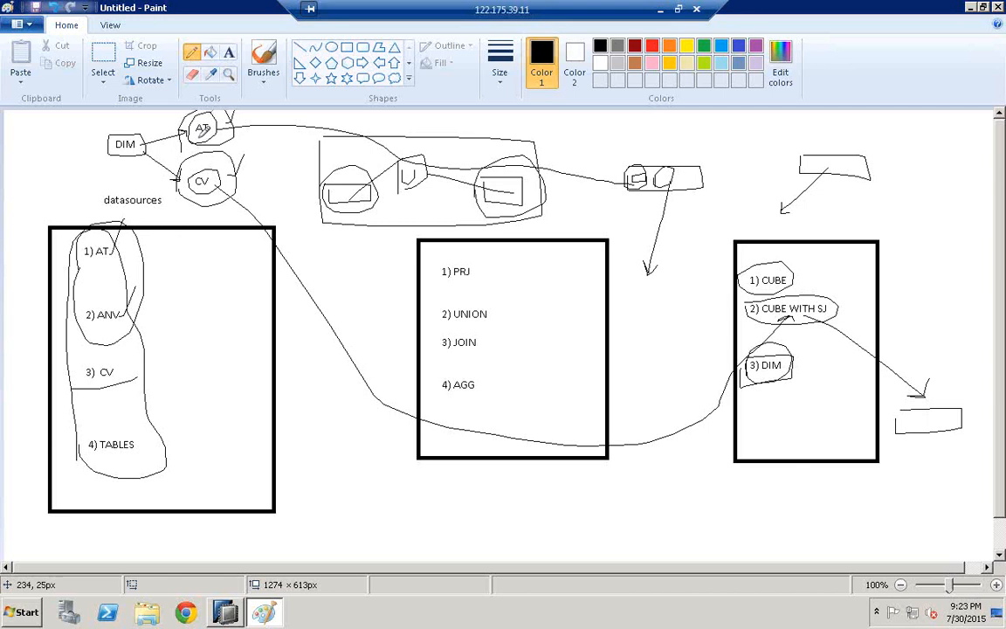
{"action": "mouse_move", "coordinate": [215, 135]}
{"action": "left_mouse_down"}
{"action": "mouse_move", "coordinate": [254, 174]}
{"action": "mouse_move", "coordinate": [239, 183]}
{"action": "mouse_move", "coordinate": [250, 181]}
{"action": "left_mouse_up"}
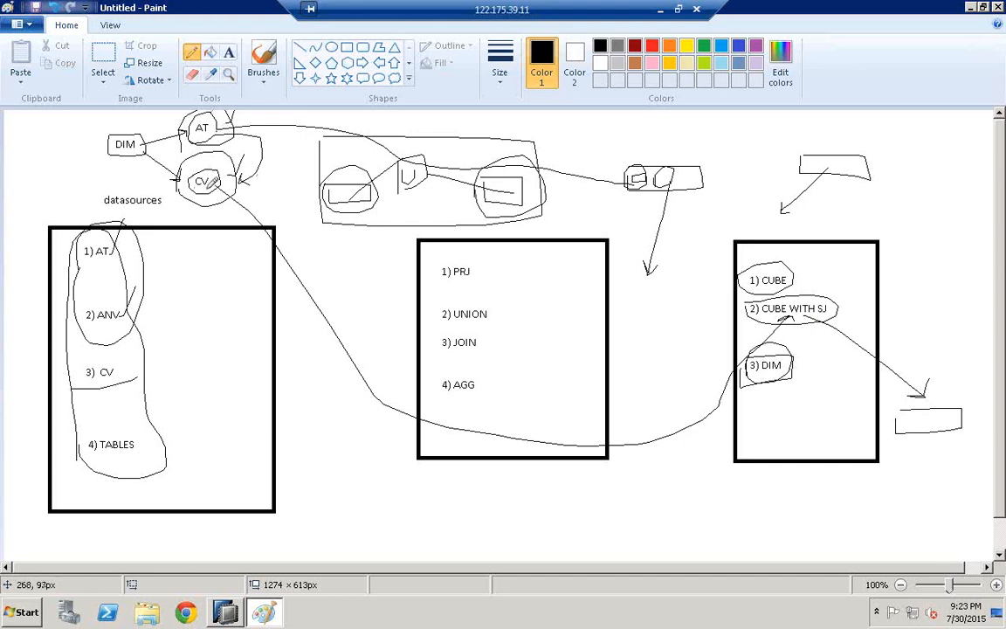
- Switch to SAP HANA Studio and start a new calculation view in the MD package under SD
{"action": "left_click", "coordinate": [226, 614]}
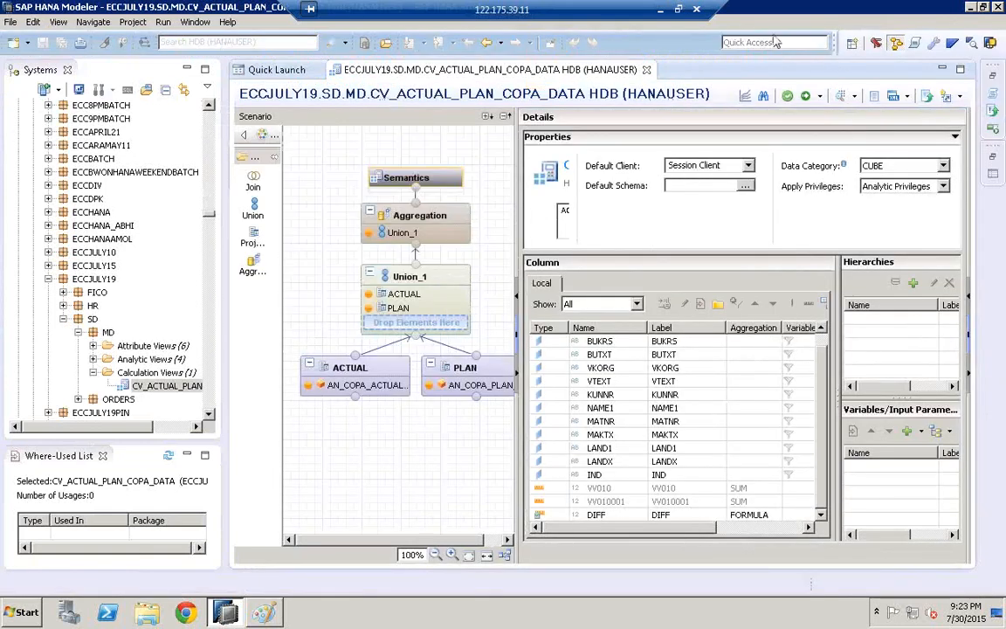
{"action": "left_click", "coordinate": [108, 333]}
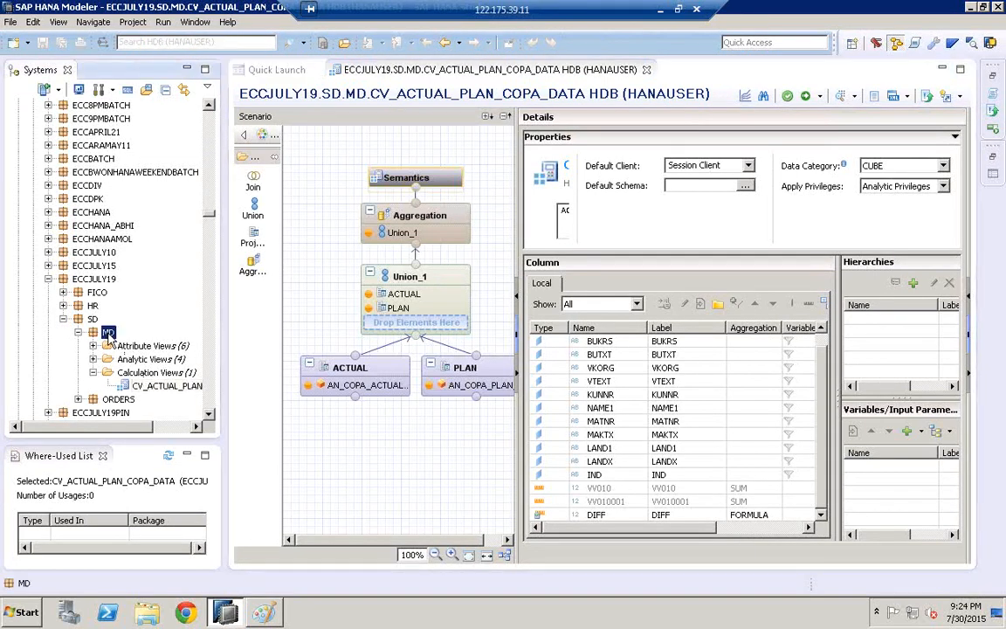
{"action": "right_click", "coordinate": [108, 332]}
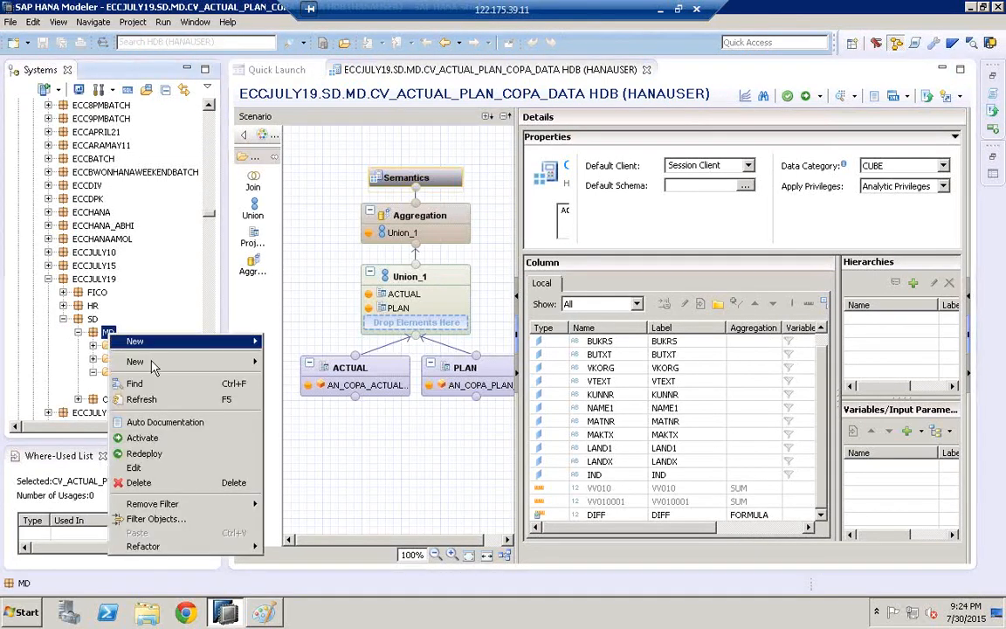
{"action": "mouse_move", "coordinate": [153, 367]}
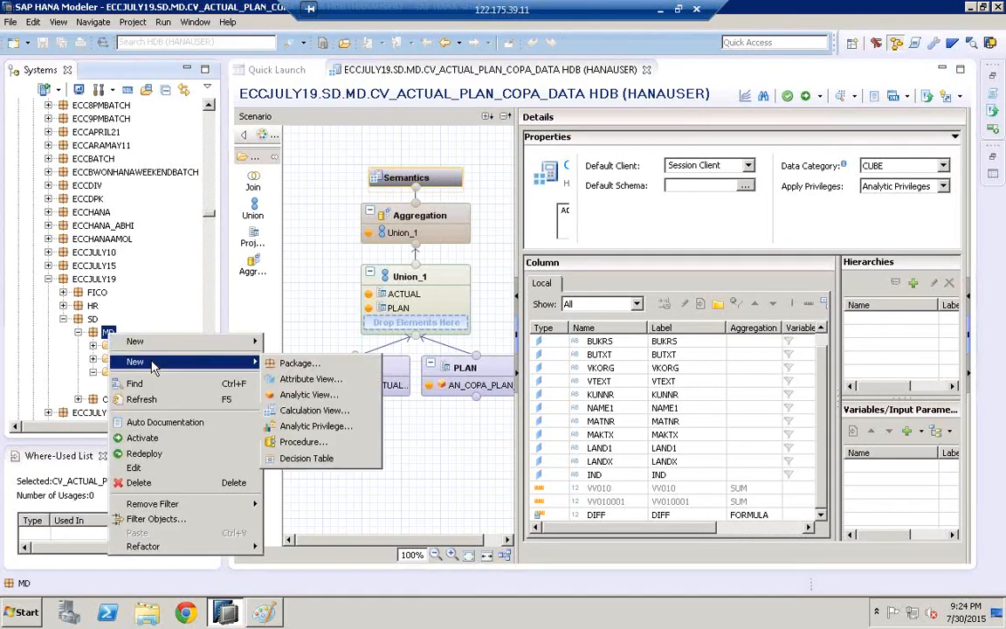
{"action": "left_click", "coordinate": [307, 411]}
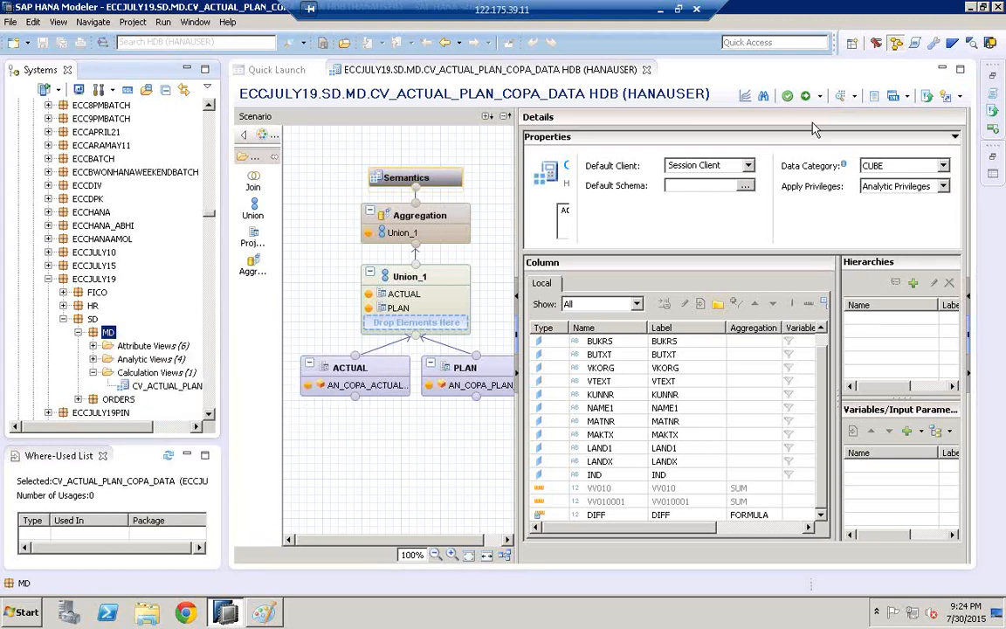
{"action": "left_click", "coordinate": [899, 44]}
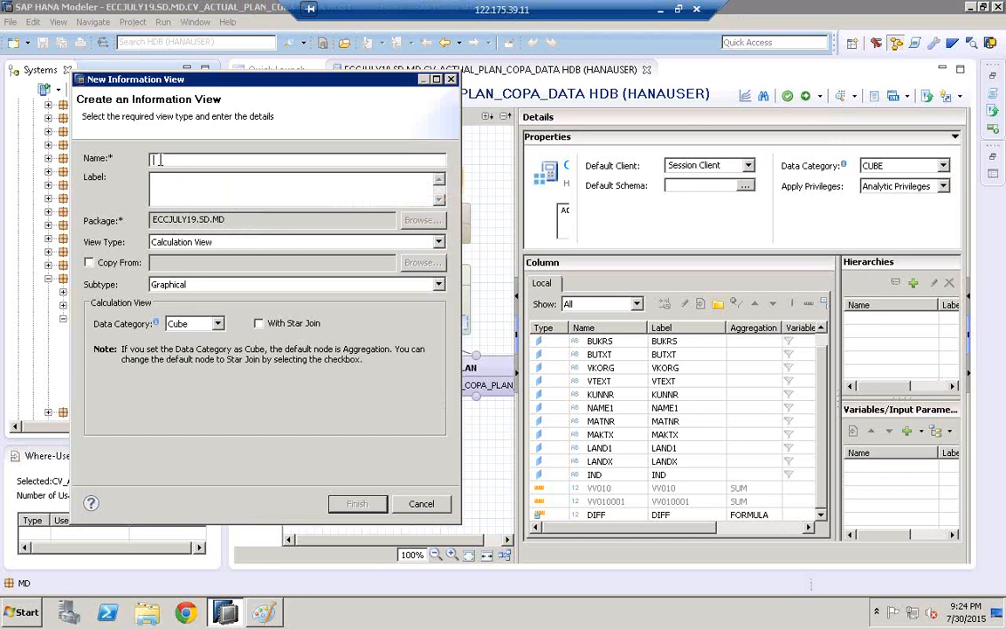
- Name the new information view CV_COMPANYCODE and shorten its label to COMPANYCODE
{"action": "type", "text": "CV_COMPANYCODE"}
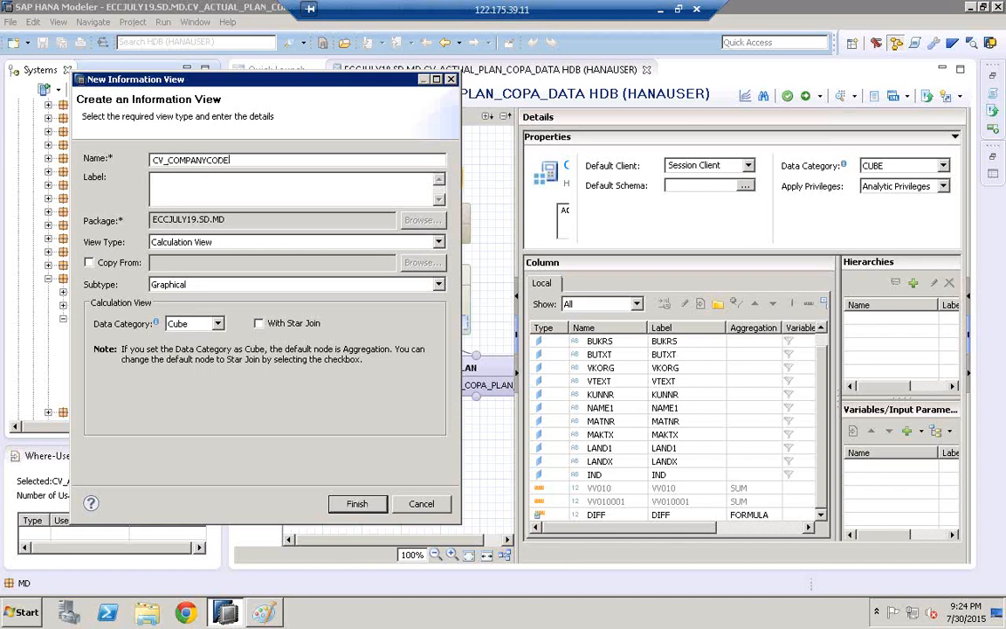
{"action": "left_click", "coordinate": [165, 177]}
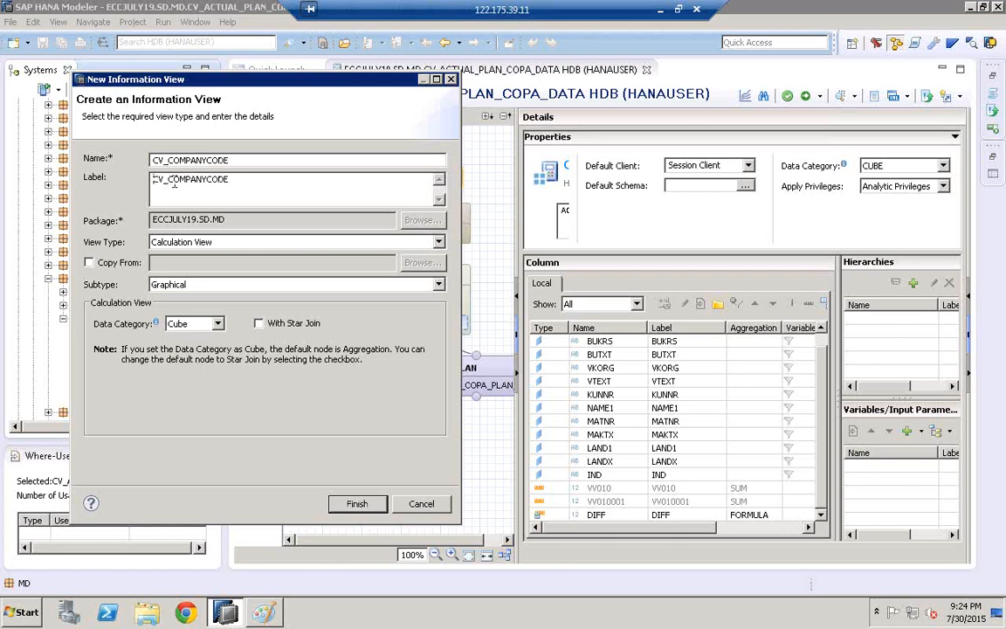
{"action": "key", "text": "BackSpace"}
{"action": "key", "text": "BackSpace"}
{"action": "key", "text": "BackSpace"}
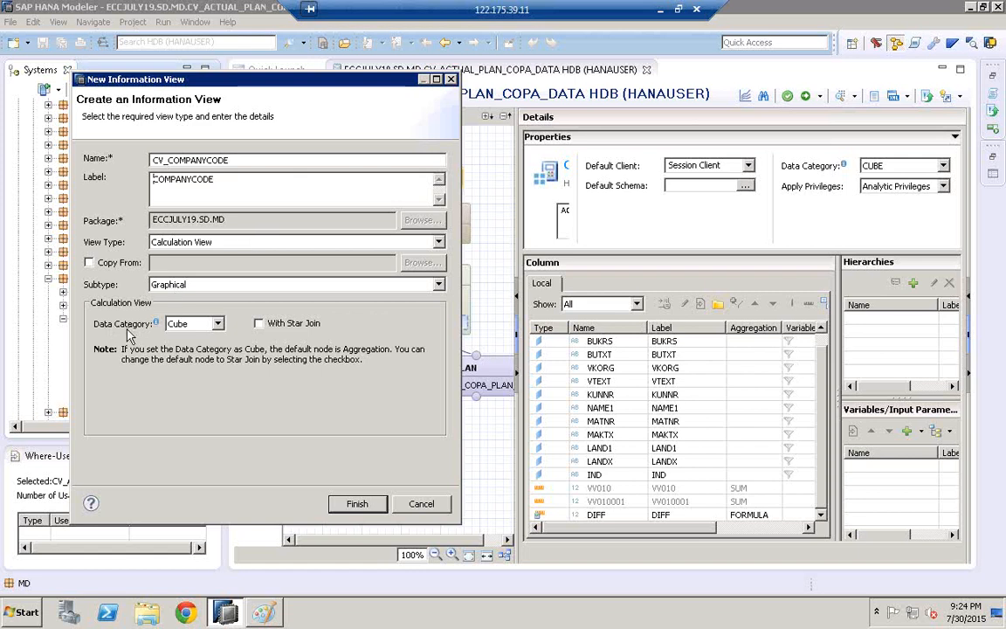
- Set the data category to Dimension and create the graphical calculation view
{"action": "left_click", "coordinate": [218, 324]}
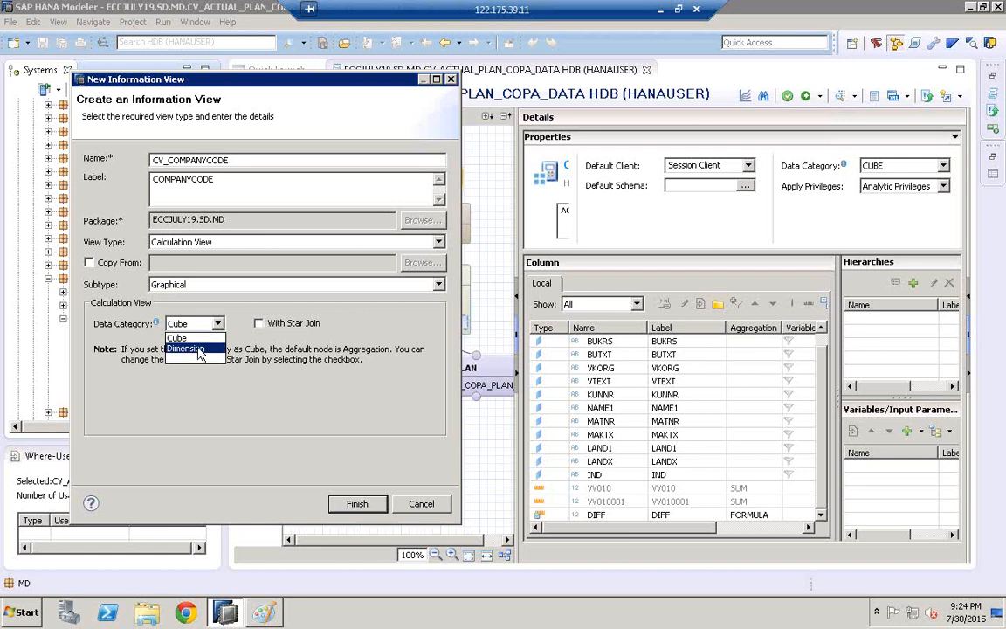
{"action": "left_click", "coordinate": [197, 349]}
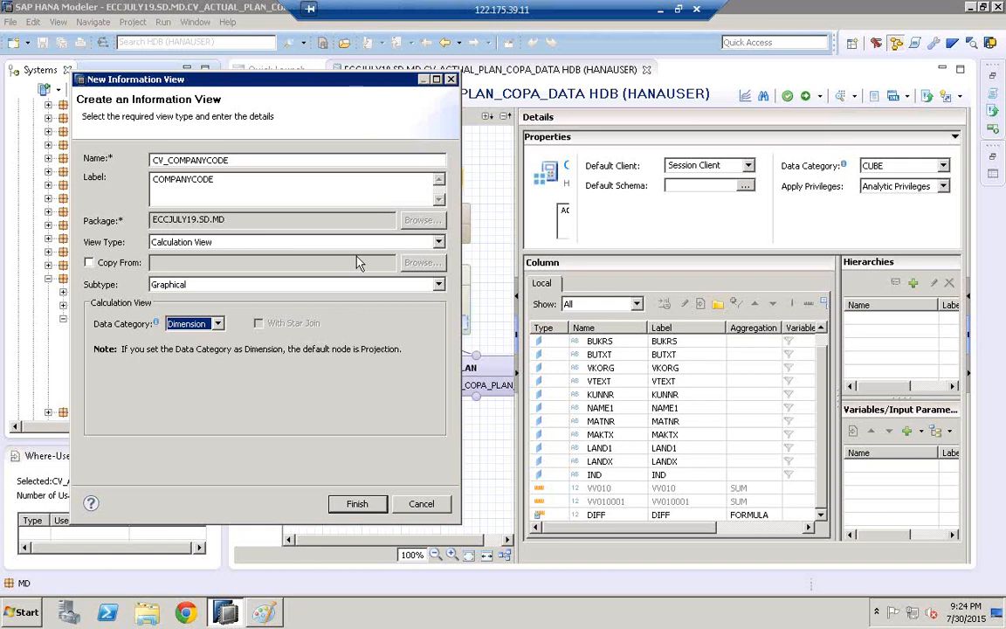
{"action": "left_click_drag", "start_coordinate": [354, 80], "coordinate": [364, 365]}
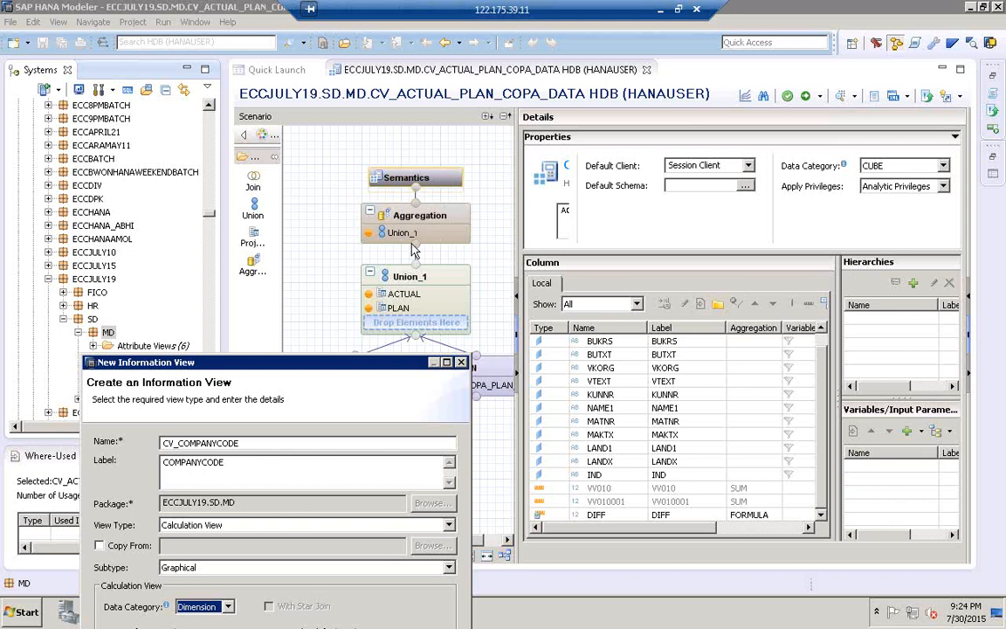
{"action": "left_click_drag", "start_coordinate": [339, 364], "coordinate": [394, 157]}
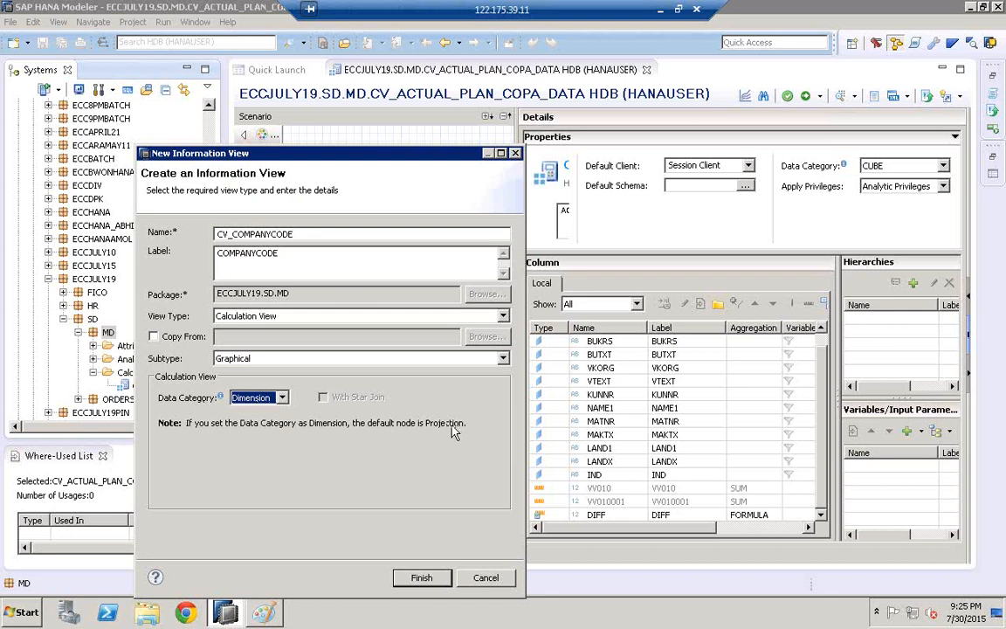
{"action": "left_click", "coordinate": [421, 578]}
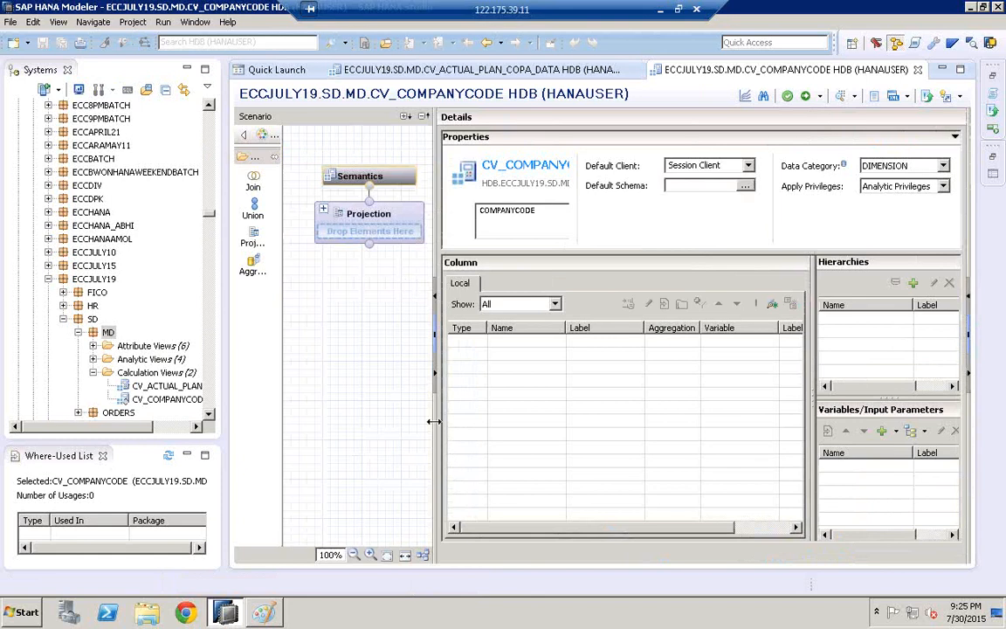
- Widen the scenario area and rearrange the Semantics and Projection nodes, keeping Projection below Semantics
{"action": "left_click_drag", "start_coordinate": [435, 404], "coordinate": [590, 404]}
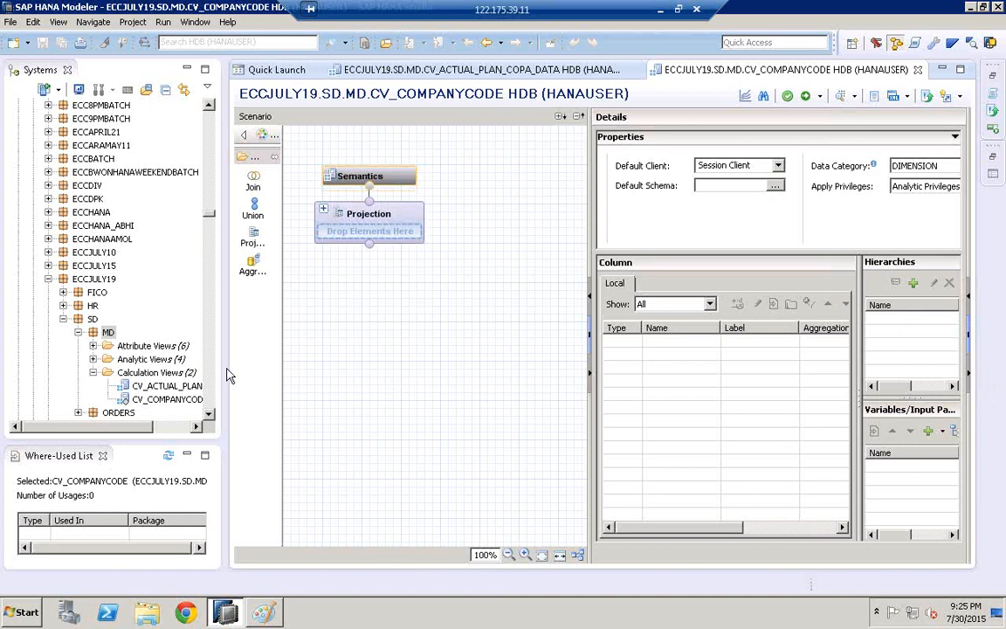
{"action": "left_click_drag", "start_coordinate": [363, 180], "coordinate": [402, 164]}
{"action": "left_click", "coordinate": [365, 208]}
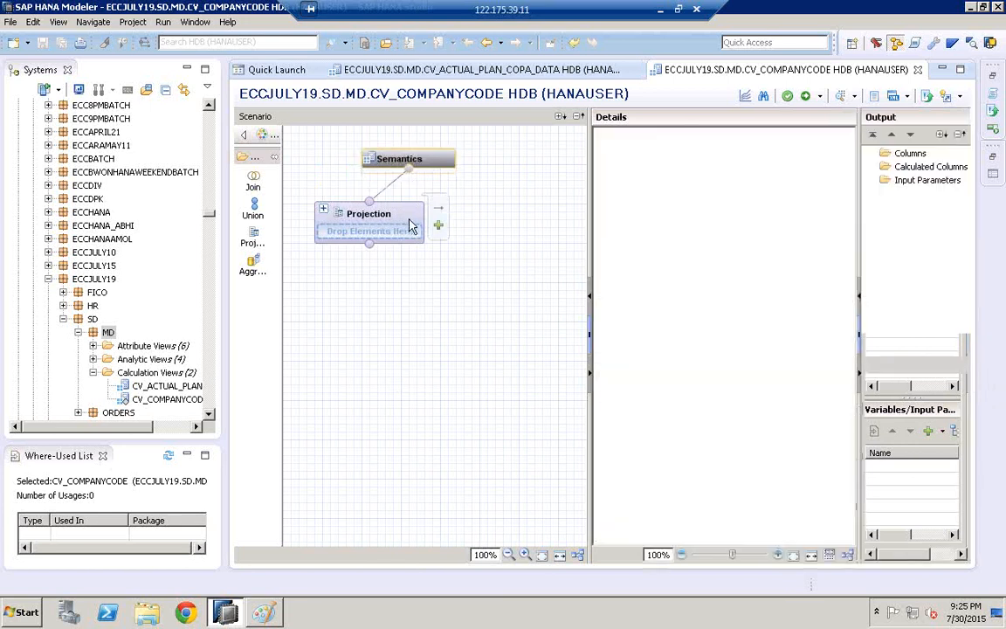
{"action": "left_click_drag", "start_coordinate": [410, 225], "coordinate": [413, 226]}
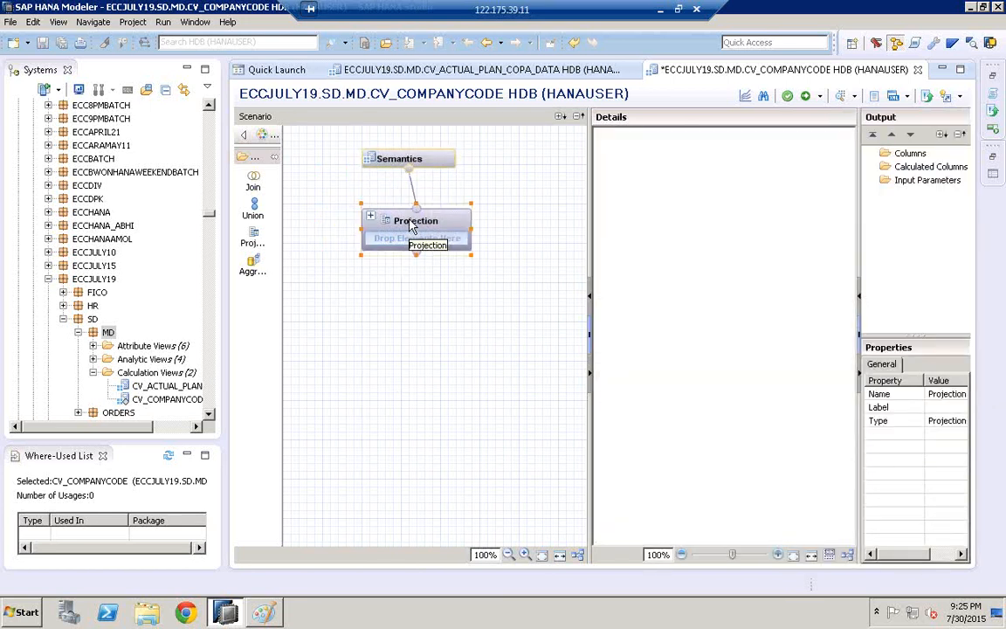
- Add a Join node to the scenario, well below the Projection node
{"action": "left_click", "coordinate": [253, 180]}
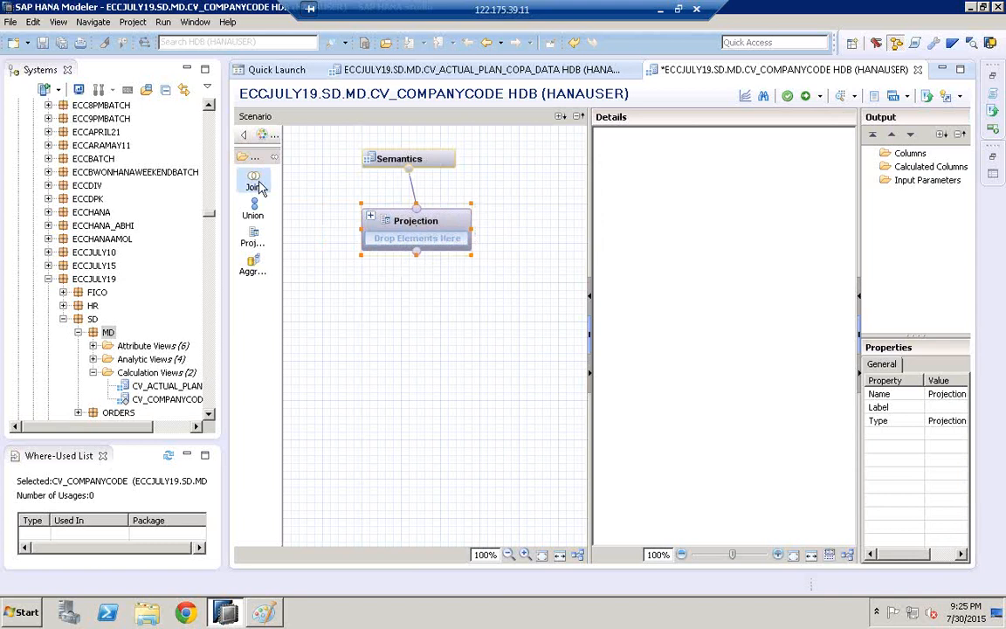
{"action": "left_click", "coordinate": [381, 462]}
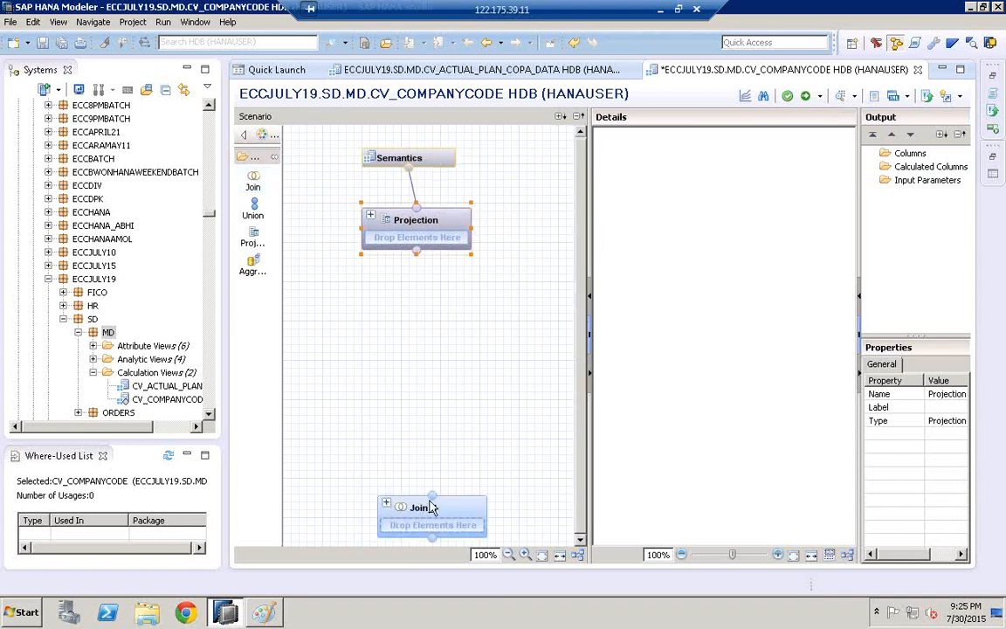
{"action": "mouse_move", "coordinate": [473, 527]}
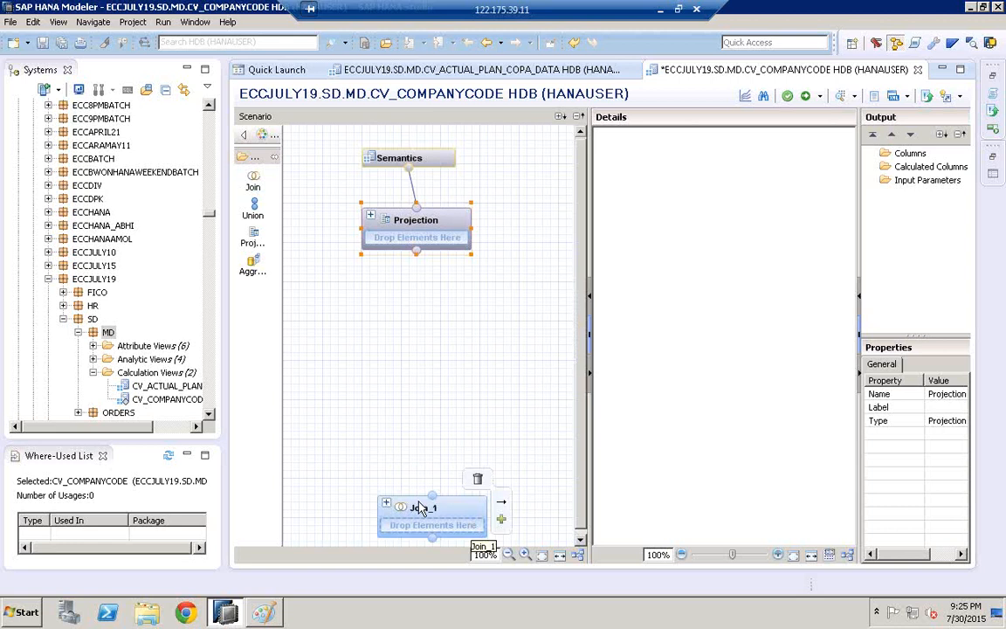
{"action": "left_click", "coordinate": [502, 520]}
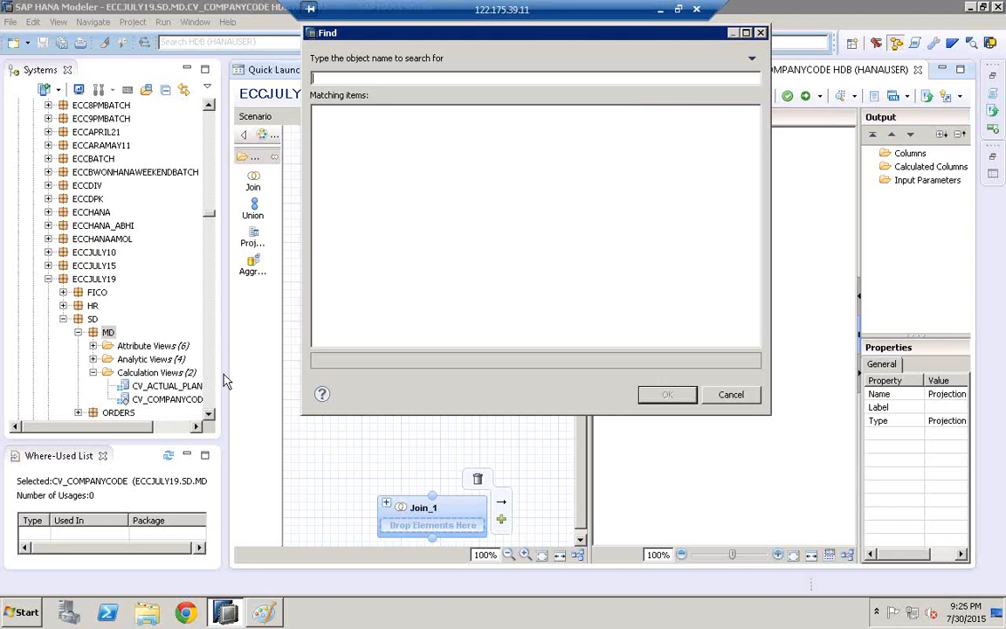
{"action": "left_click", "coordinate": [731, 395]}
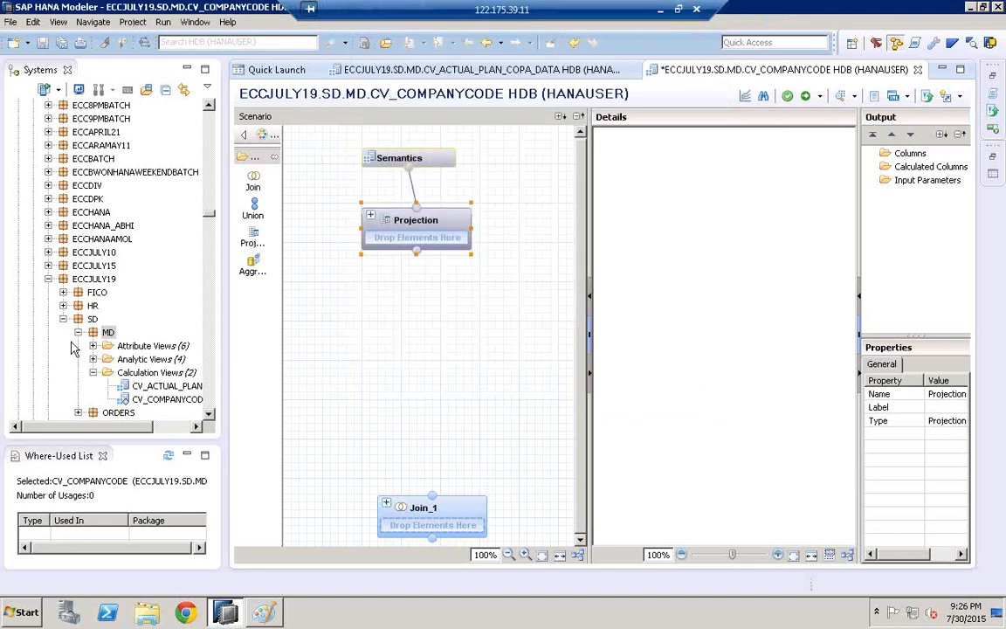
- Open the attribute view AT_COMPANYCODE from the MD package and review its data foundation tables and semantics columns
{"action": "left_click", "coordinate": [93, 346]}
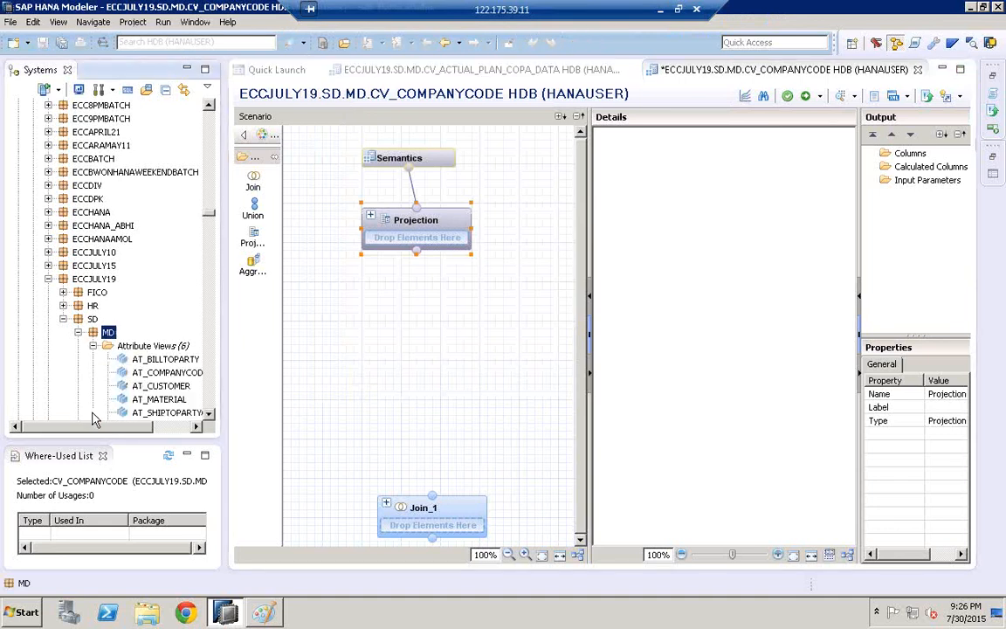
{"action": "left_click_drag", "start_coordinate": [127, 429], "coordinate": [162, 430]}
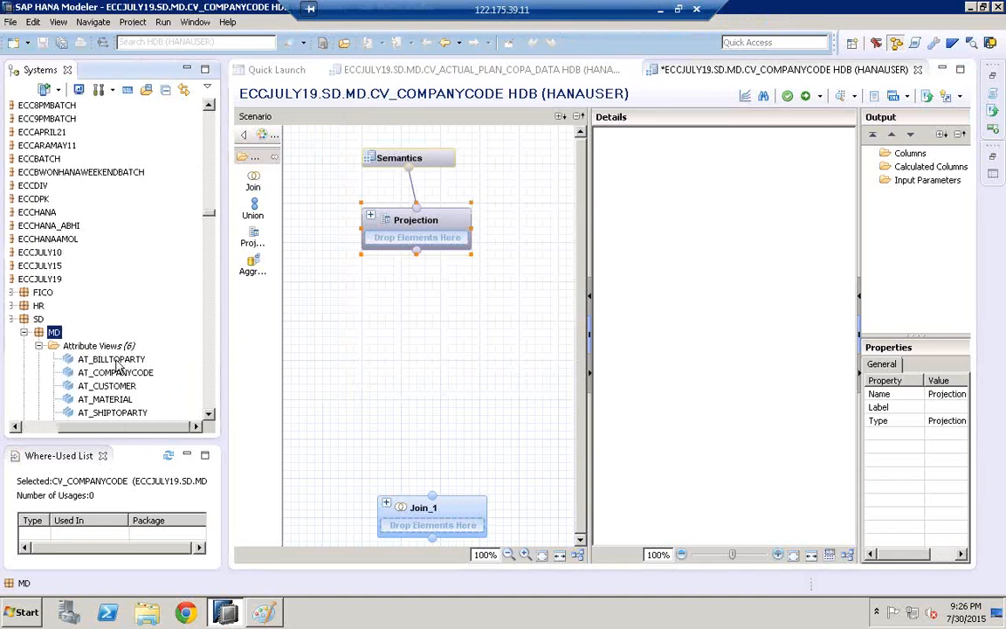
{"action": "left_click", "coordinate": [91, 373]}
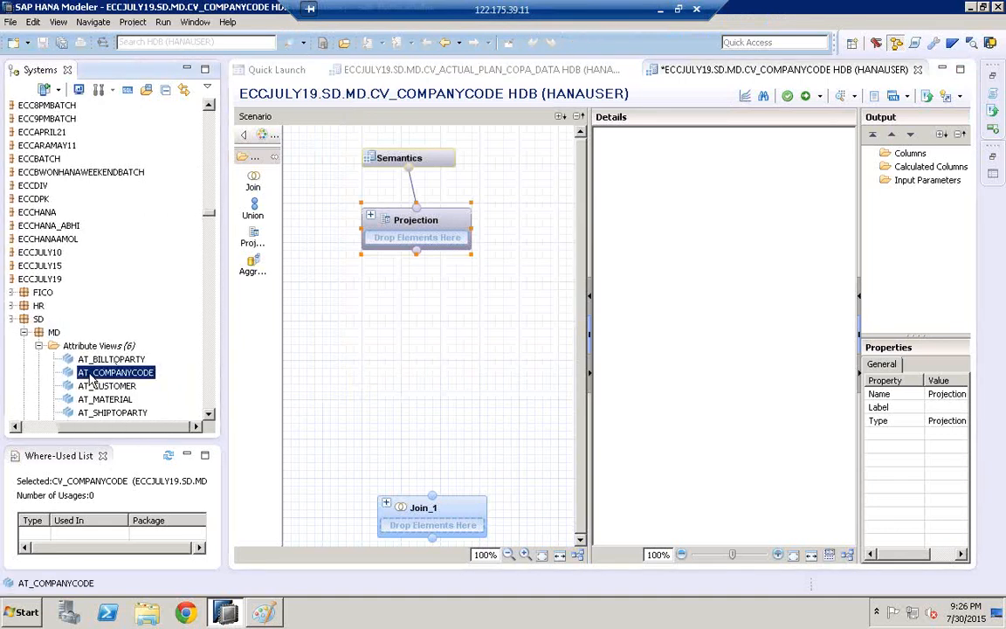
{"action": "double_click", "coordinate": [91, 374]}
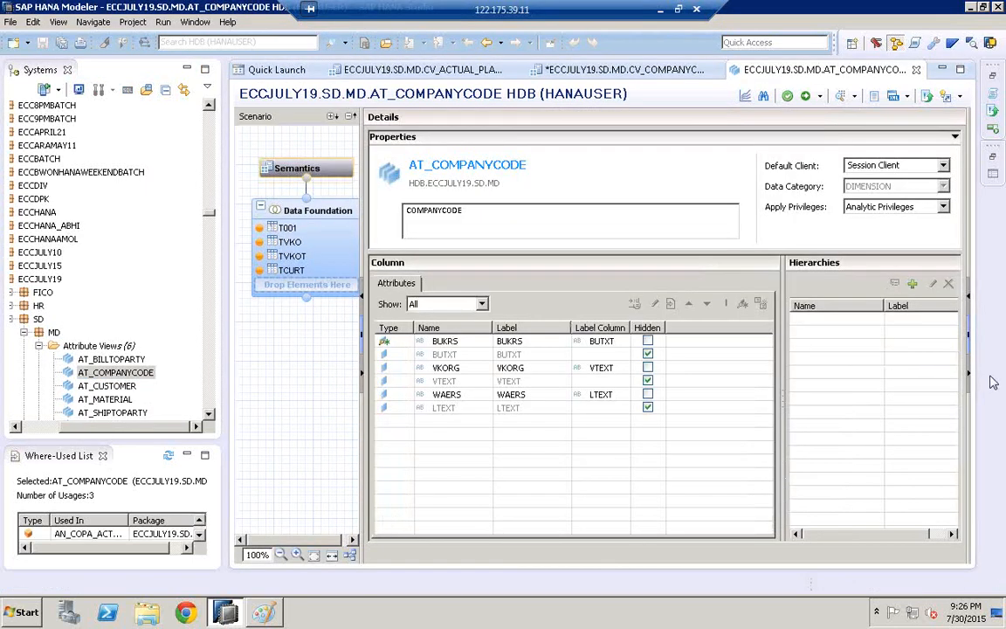
{"action": "left_click", "coordinate": [288, 216]}
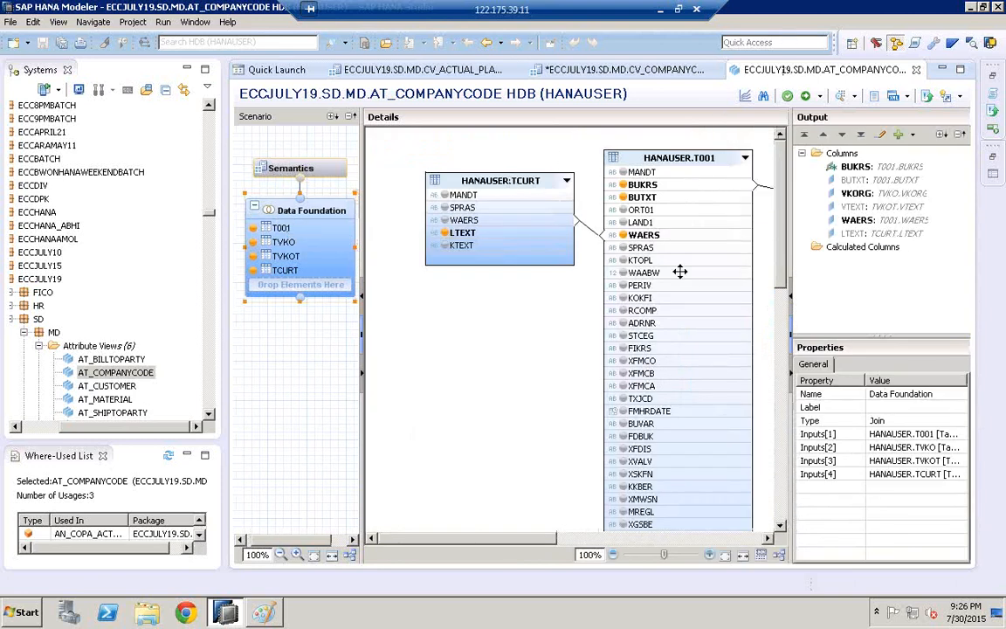
{"action": "left_click", "coordinate": [293, 172]}
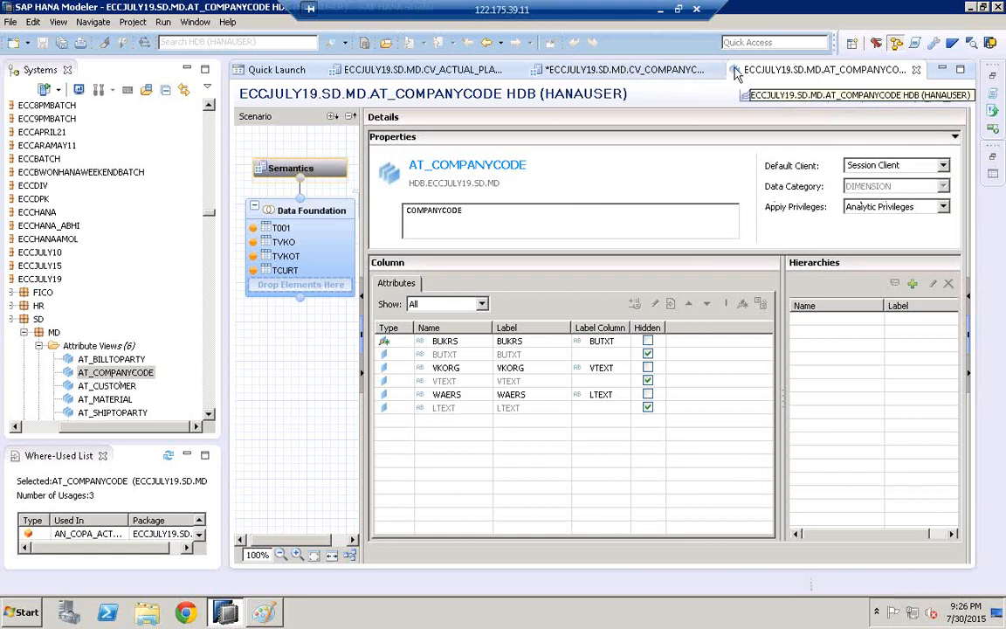
- Return to the CV_COMPANYCODE view, check its semantics, and move the Join_1 node slightly higher in the scenario
{"action": "left_click", "coordinate": [554, 70]}
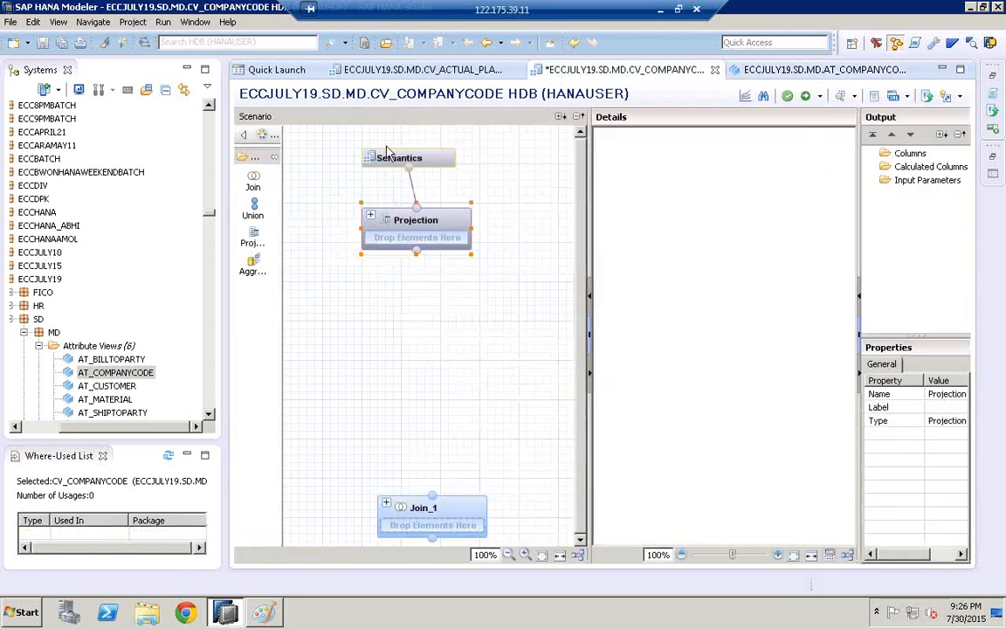
{"action": "left_click", "coordinate": [384, 166]}
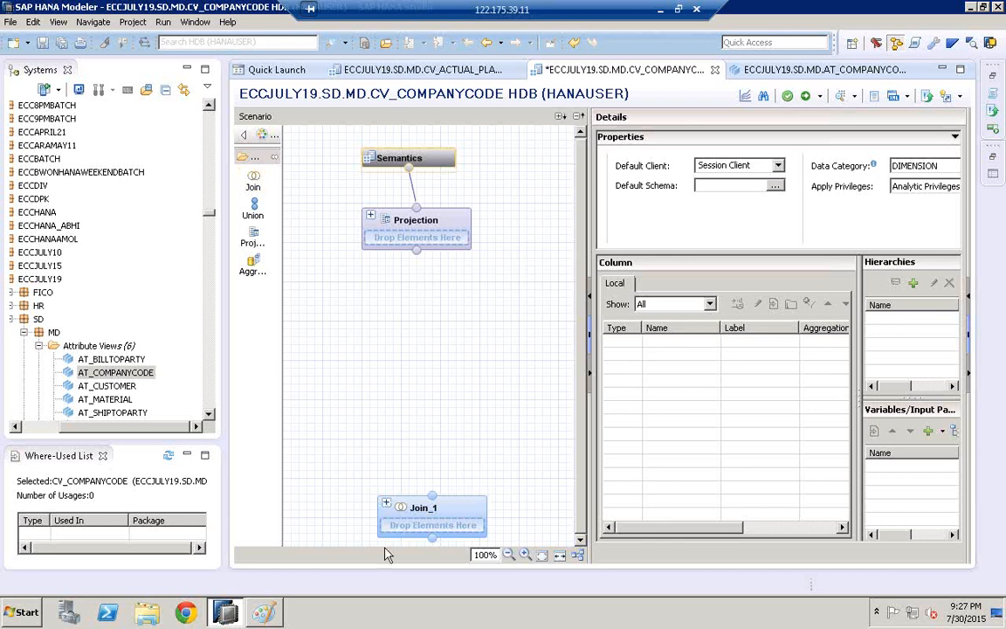
{"action": "left_click", "coordinate": [416, 497]}
{"action": "left_click_drag", "start_coordinate": [416, 497], "coordinate": [407, 478]}
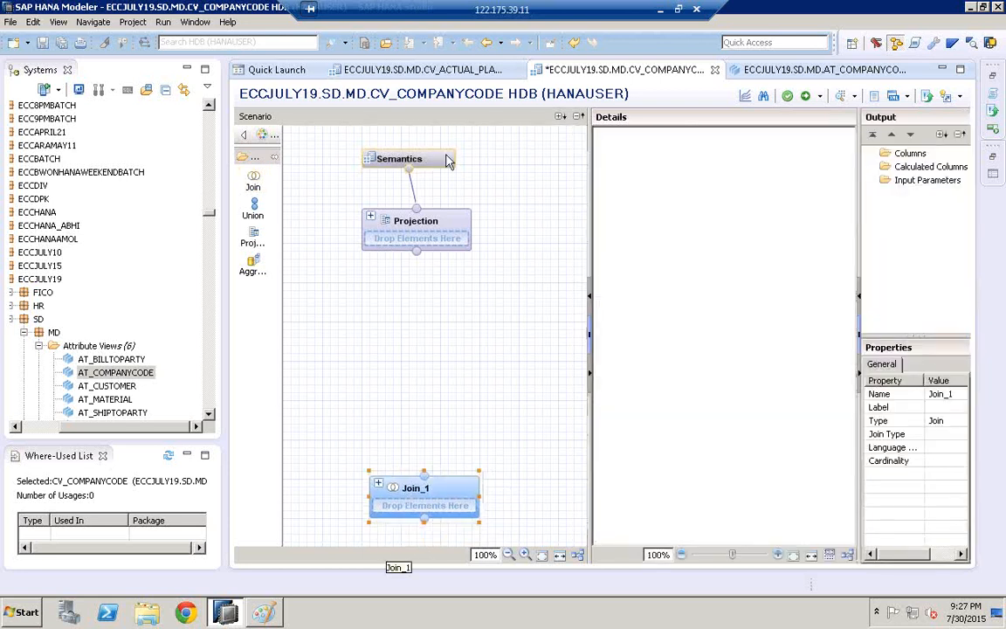
- Examine the table joins in the AT_COMPANYCODE data foundation, from TCURT and T001 across to TVKO
{"action": "left_click", "coordinate": [811, 73]}
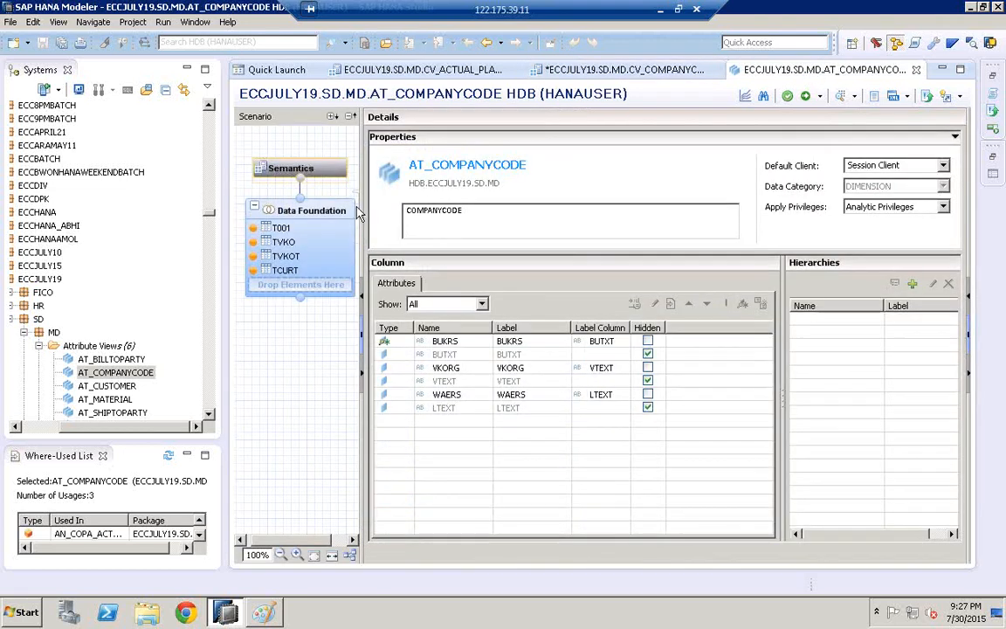
{"action": "left_click", "coordinate": [300, 218]}
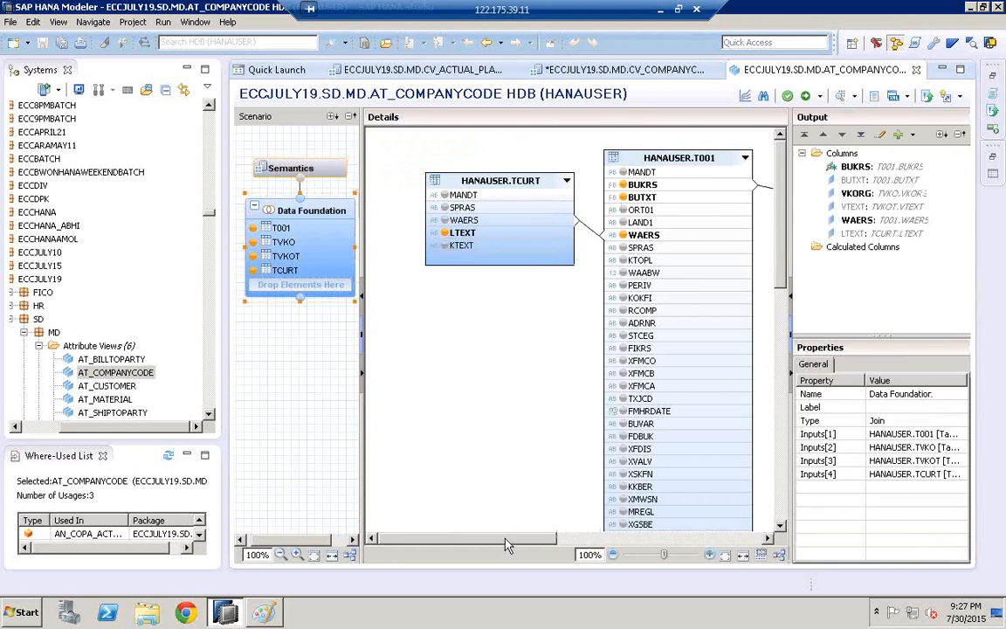
{"action": "left_click_drag", "start_coordinate": [506, 543], "coordinate": [697, 536]}
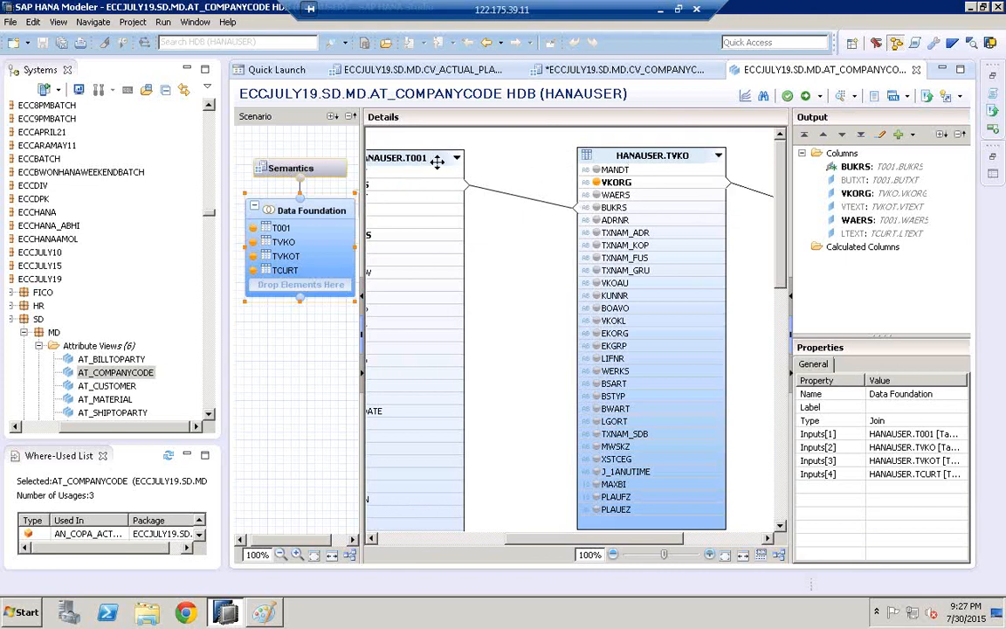
- Return to the CV_COMPANYCODE view and add table T001 from schema HANAUSER to the Join_1 node
{"action": "left_click", "coordinate": [609, 72]}
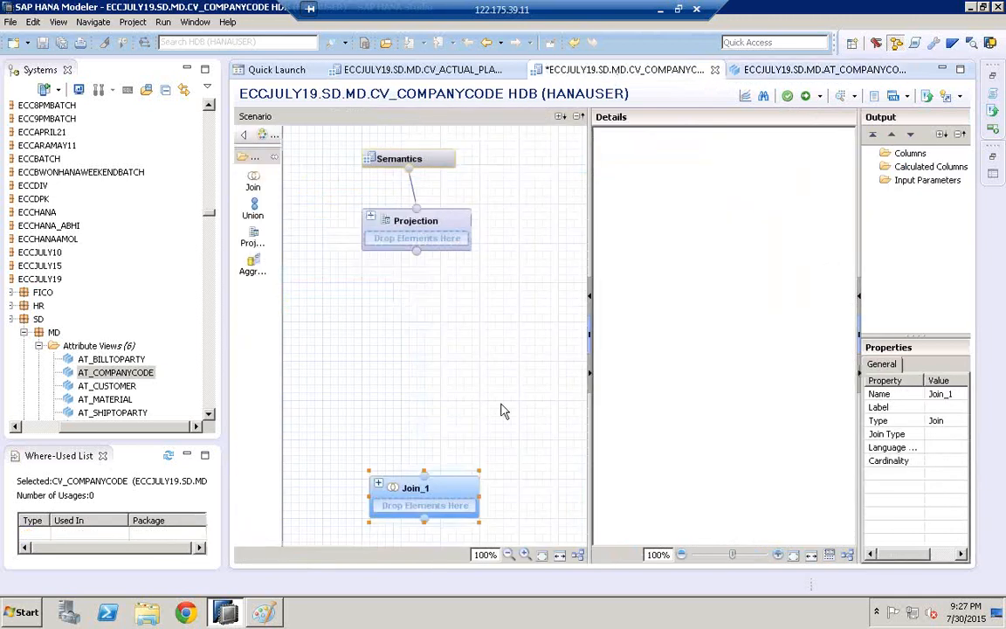
{"action": "mouse_move", "coordinate": [483, 499]}
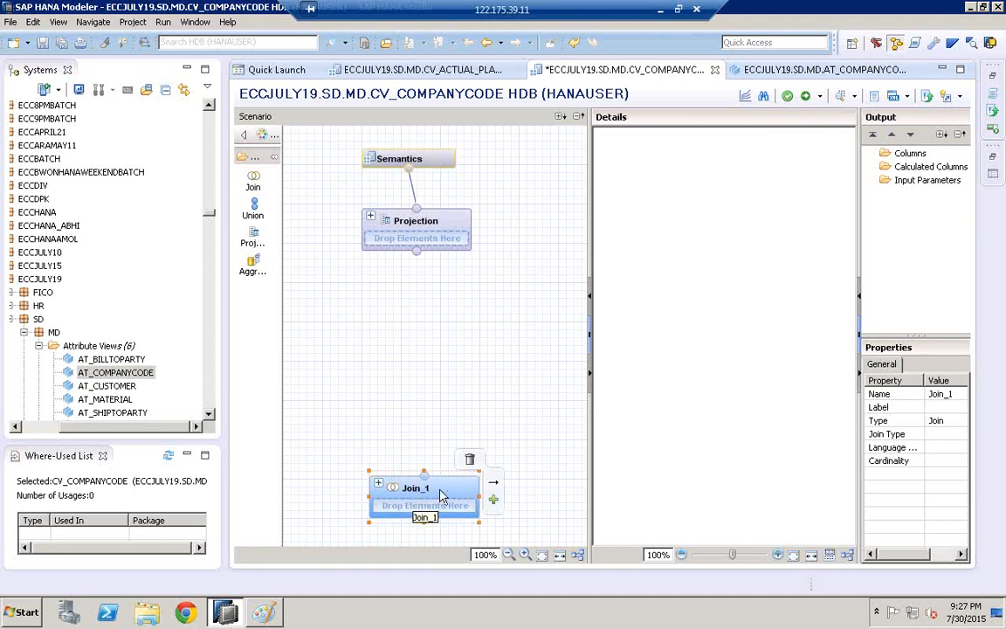
{"action": "left_click", "coordinate": [494, 503]}
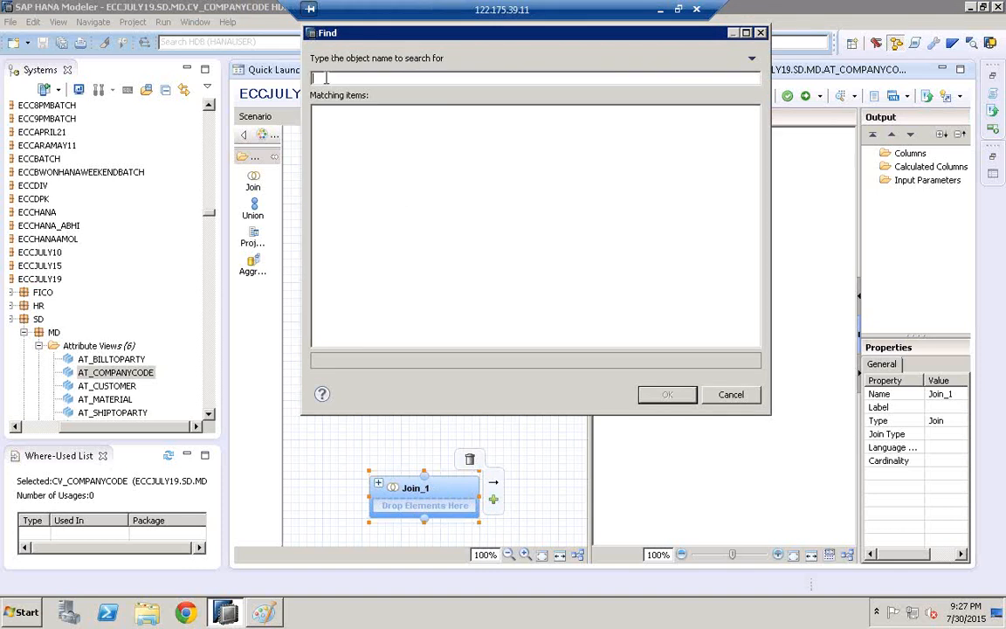
{"action": "type", "text": "T001"}
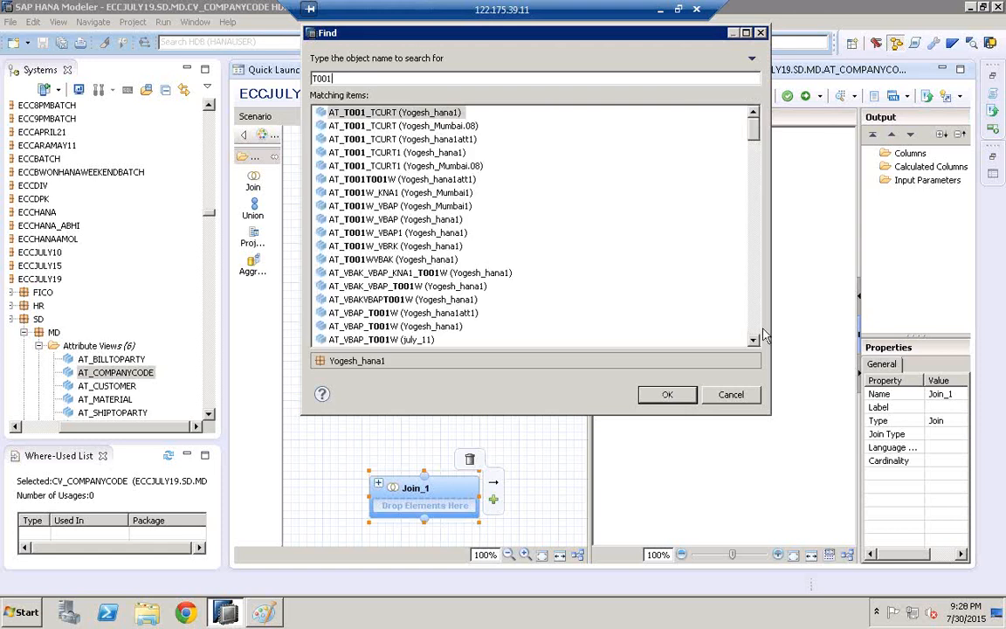
{"action": "scroll", "coordinate": [757, 335], "scroll_direction": "down", "scroll_amount": 5}
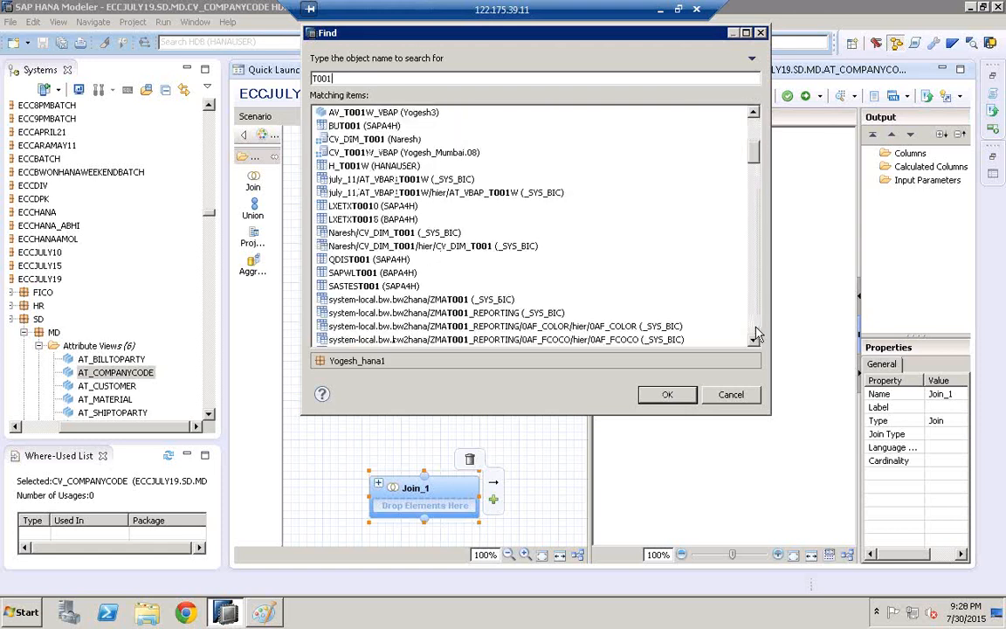
{"action": "scroll", "coordinate": [756, 334], "scroll_direction": "down", "scroll_amount": 6}
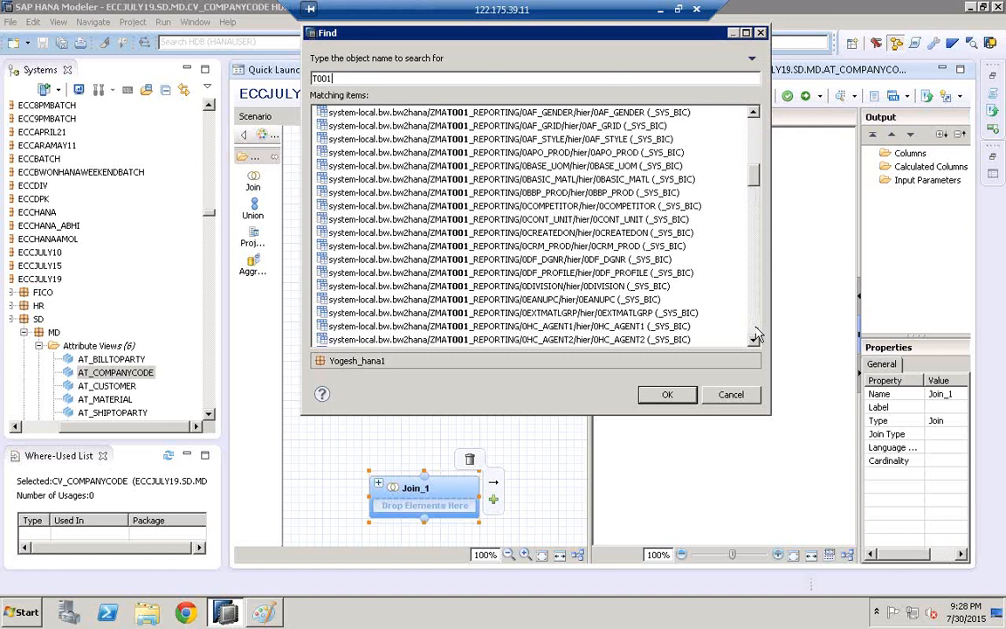
{"action": "scroll", "coordinate": [757, 335], "scroll_direction": "down", "scroll_amount": 5}
{"action": "scroll", "coordinate": [757, 334], "scroll_direction": "down", "scroll_amount": 5}
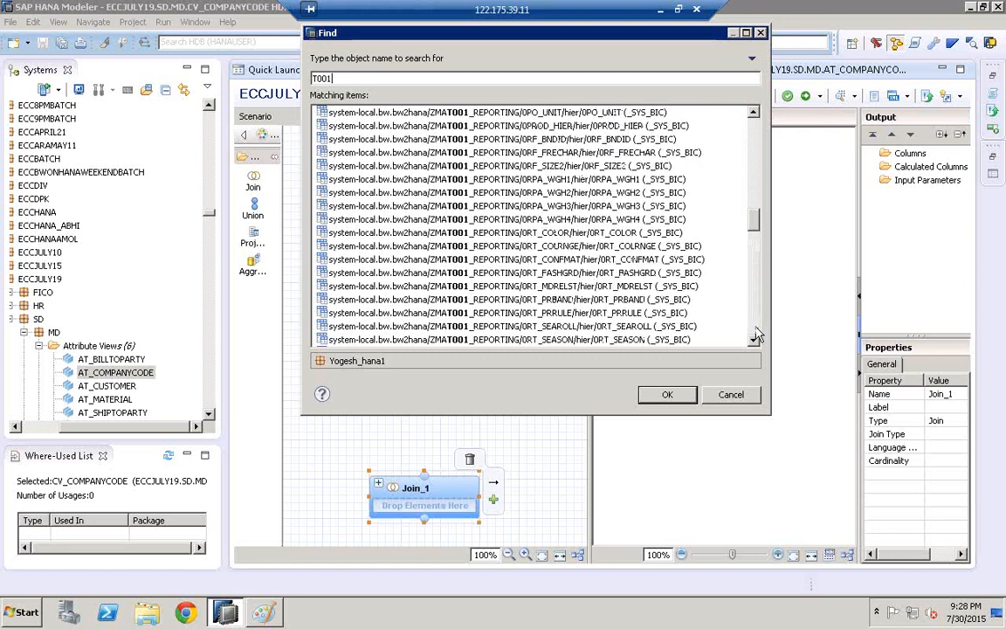
{"action": "scroll", "coordinate": [757, 334], "scroll_direction": "down", "scroll_amount": 8}
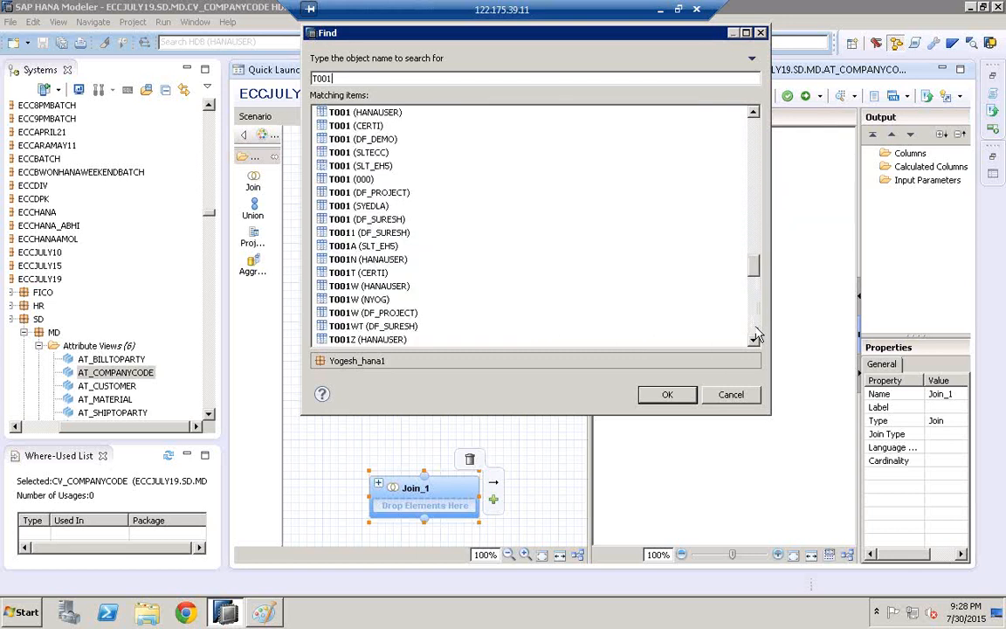
{"action": "left_click", "coordinate": [360, 115]}
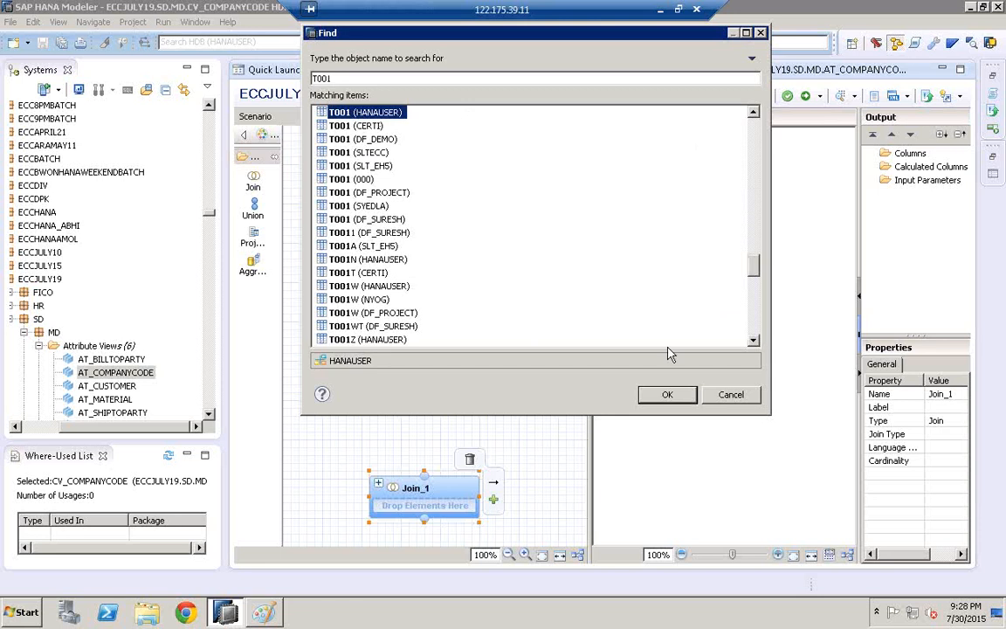
{"action": "left_click", "coordinate": [667, 395]}
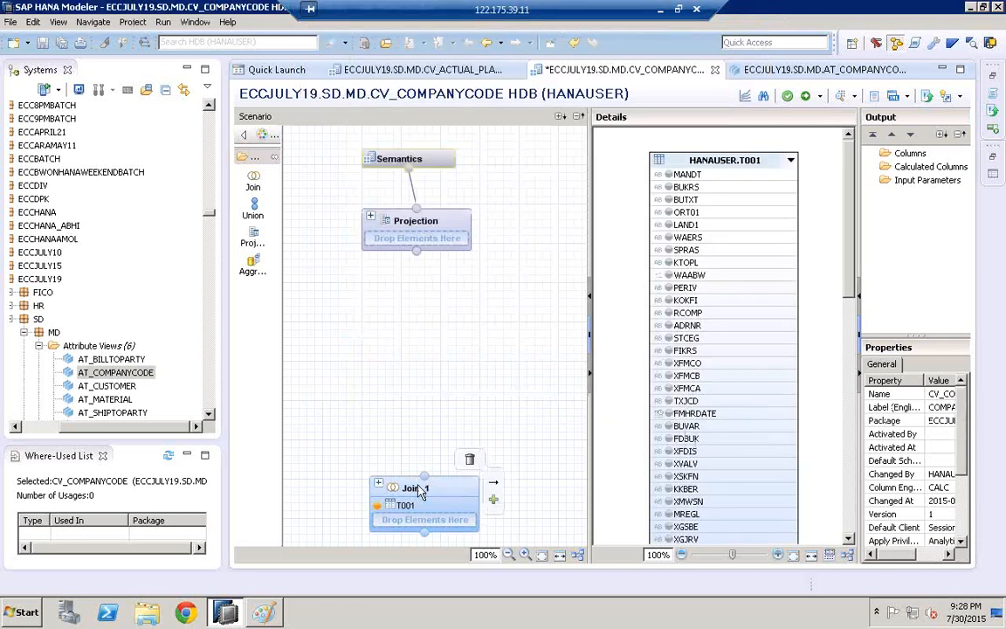
- Add table TVKO from schema HANAUSER to the Join_1 node as its second input
{"action": "mouse_move", "coordinate": [437, 492]}
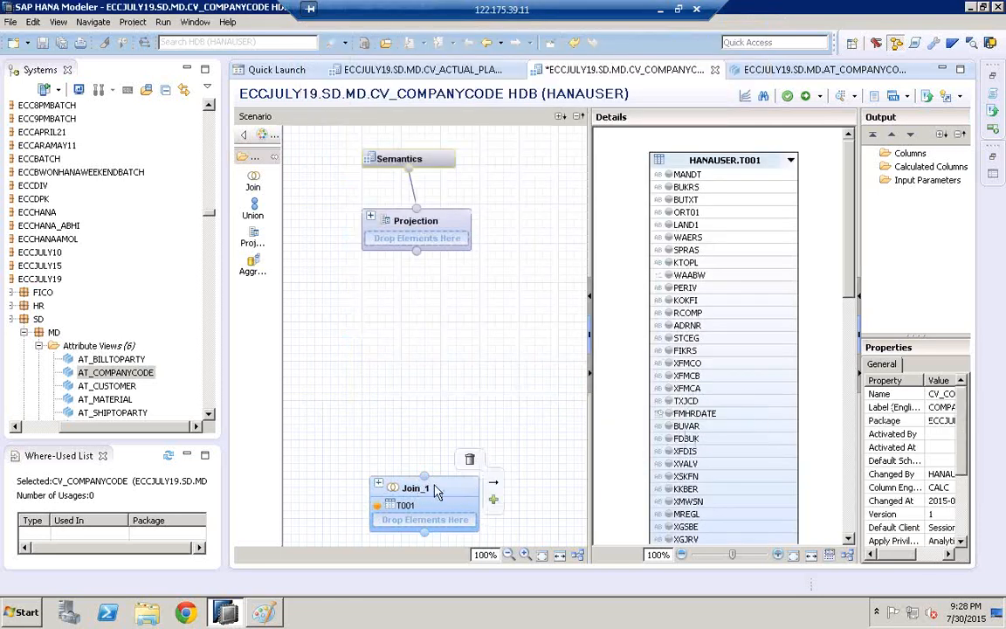
{"action": "left_click", "coordinate": [494, 502]}
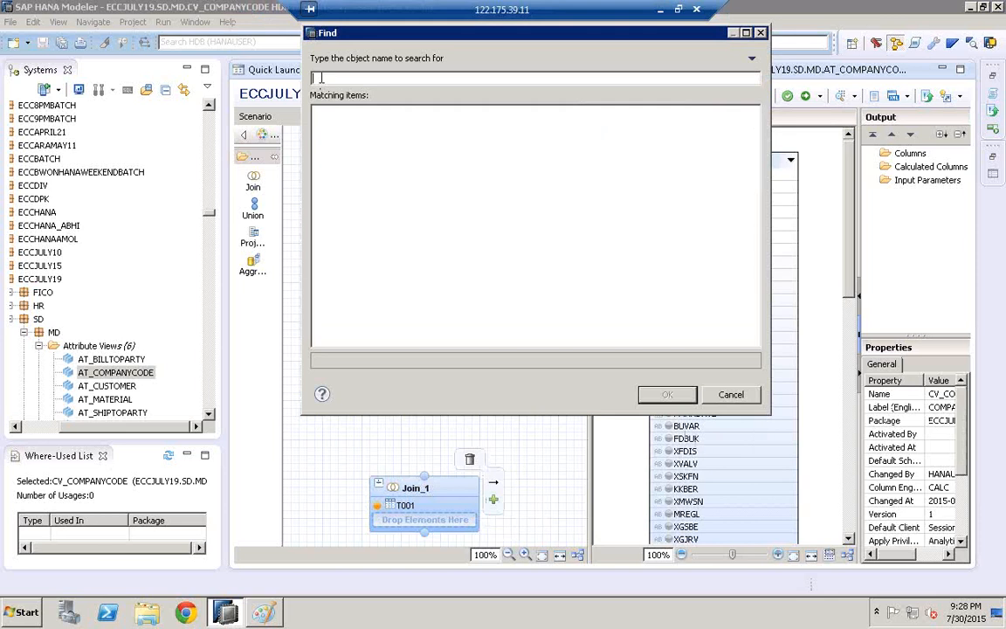
{"action": "type", "text": "TVKO"}
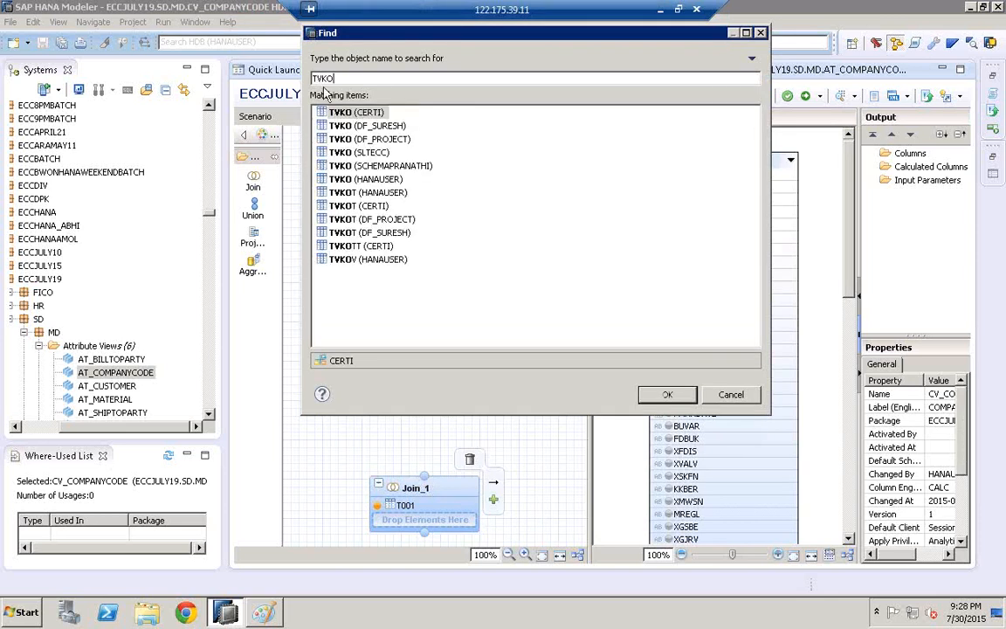
{"action": "left_click", "coordinate": [331, 178]}
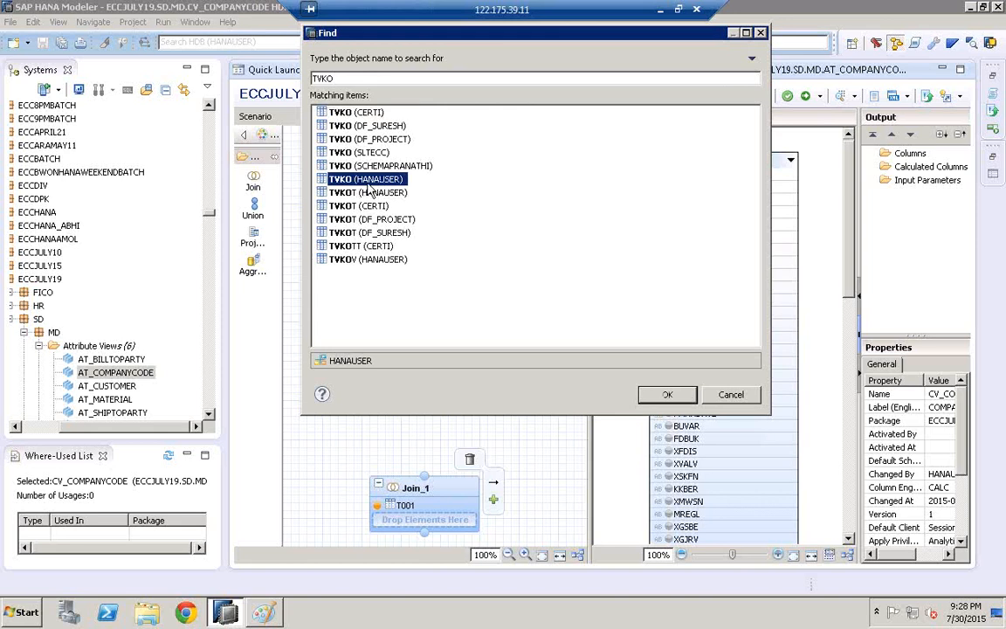
{"action": "left_click", "coordinate": [667, 395]}
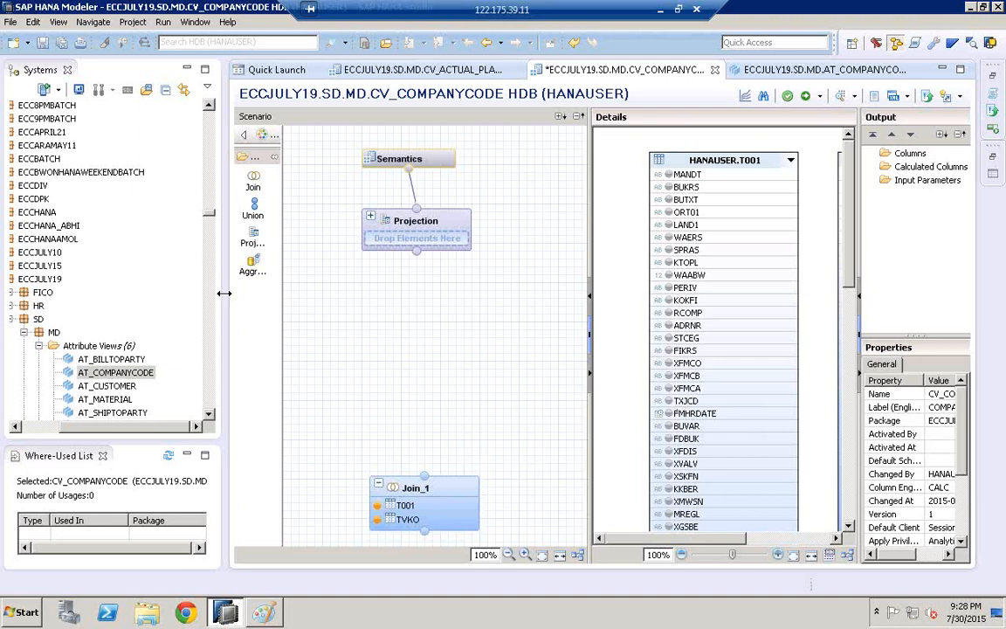
- Enlarge the join details area and move the TVKO table farther away from T001
{"action": "left_click_drag", "start_coordinate": [130, 294], "coordinate": [114, 291]}
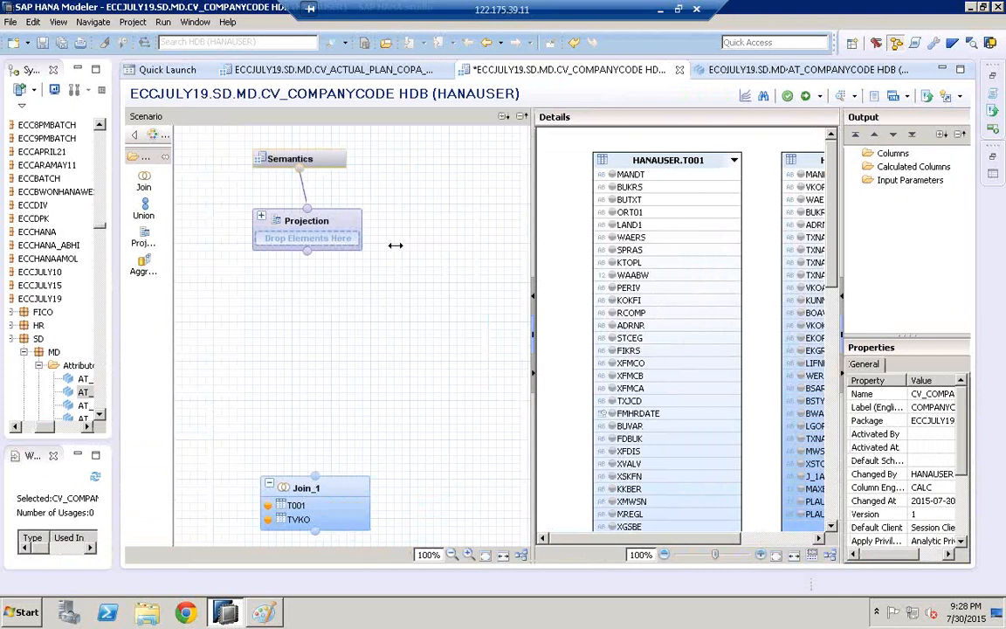
{"action": "left_click_drag", "start_coordinate": [395, 245], "coordinate": [398, 252]}
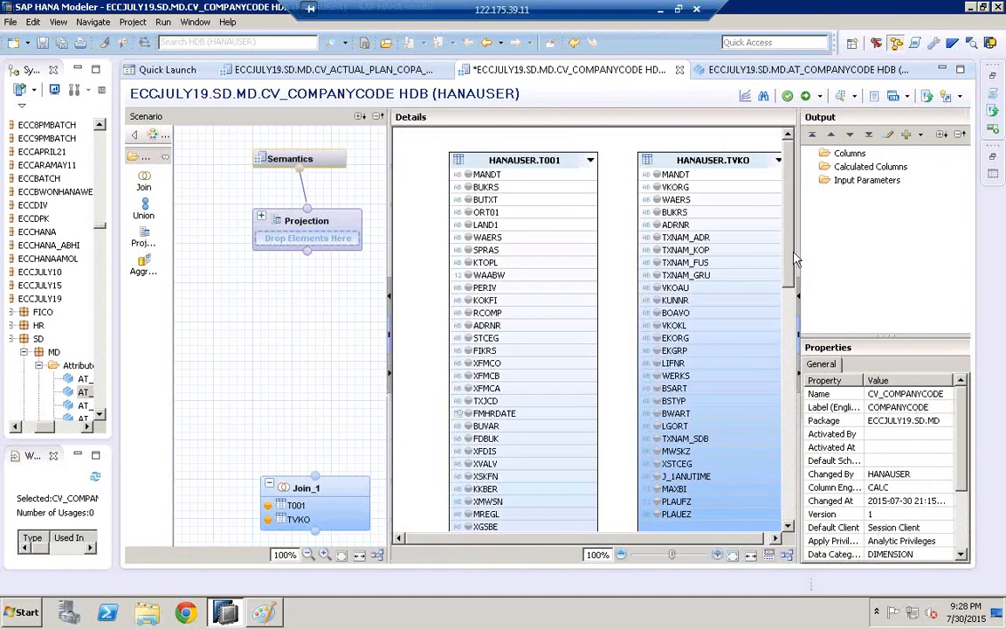
{"action": "left_click", "coordinate": [795, 254]}
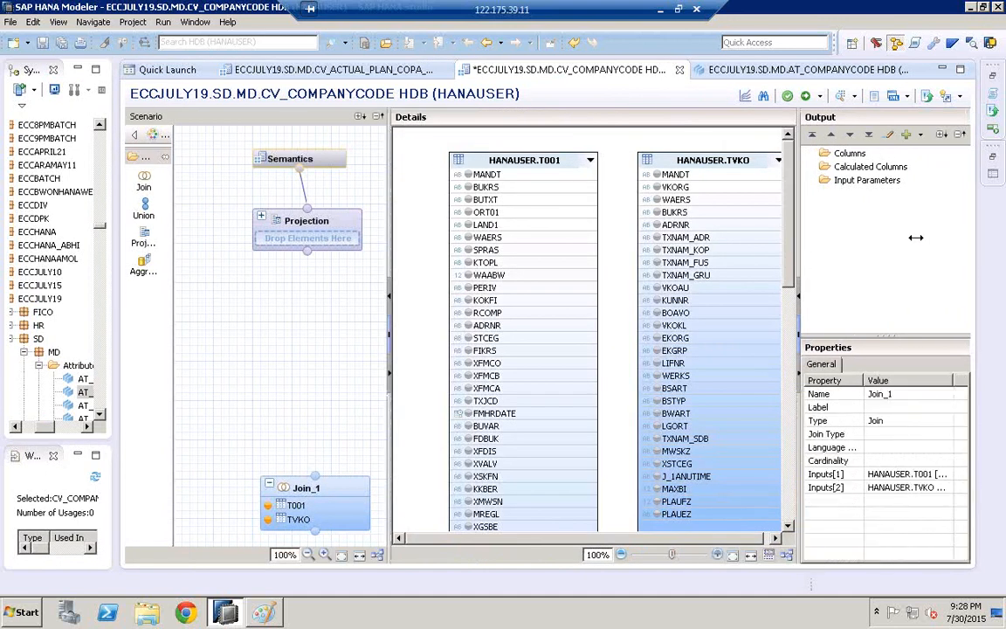
{"action": "left_click_drag", "start_coordinate": [915, 236], "coordinate": [915, 237]}
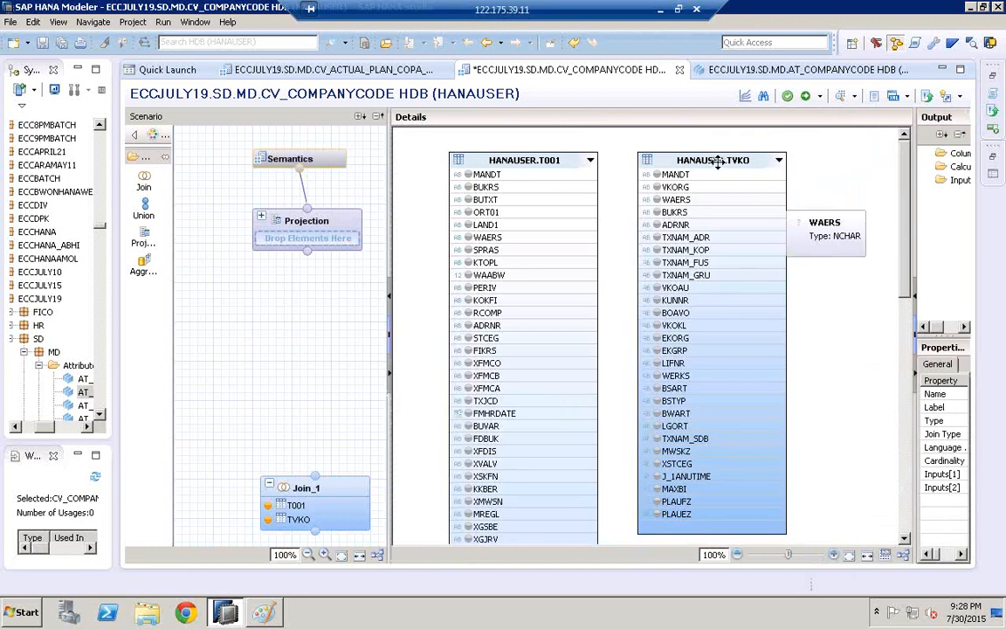
{"action": "left_click", "coordinate": [763, 164]}
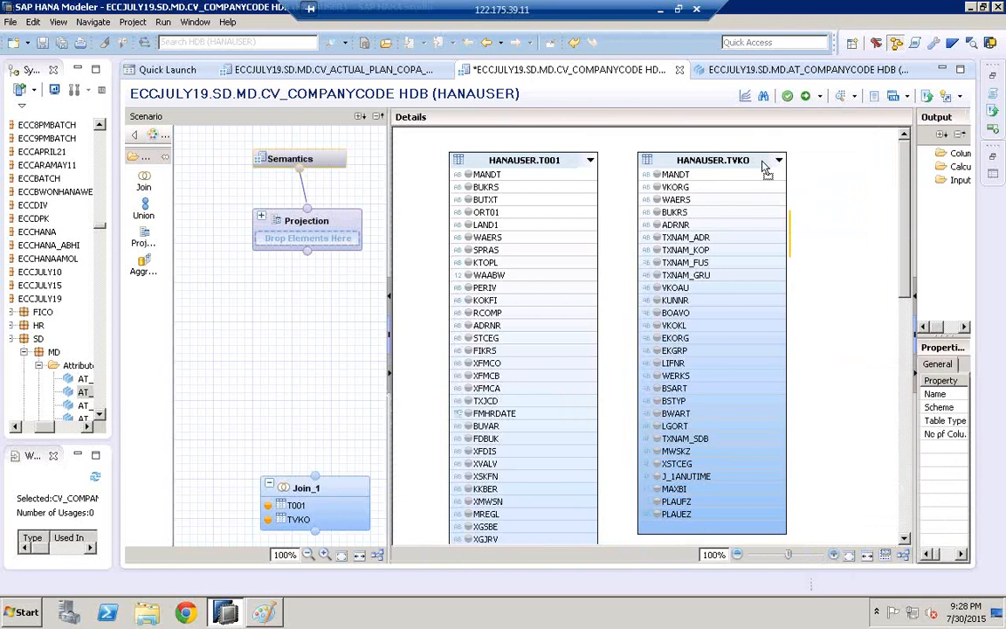
{"action": "left_click", "coordinate": [761, 160]}
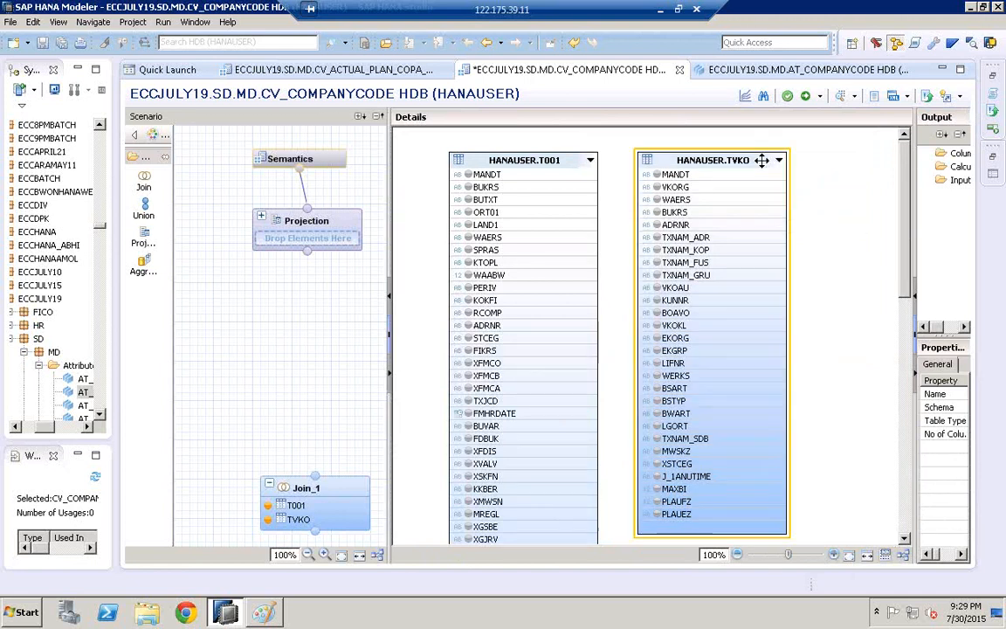
{"action": "left_click_drag", "start_coordinate": [761, 161], "coordinate": [780, 162]}
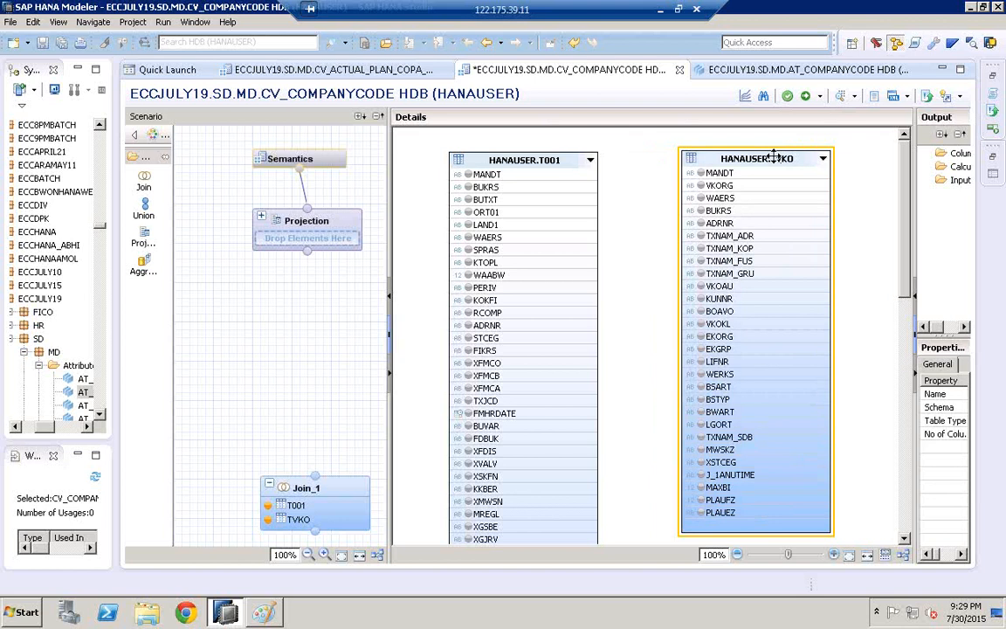
{"action": "left_click_drag", "start_coordinate": [773, 158], "coordinate": [821, 157]}
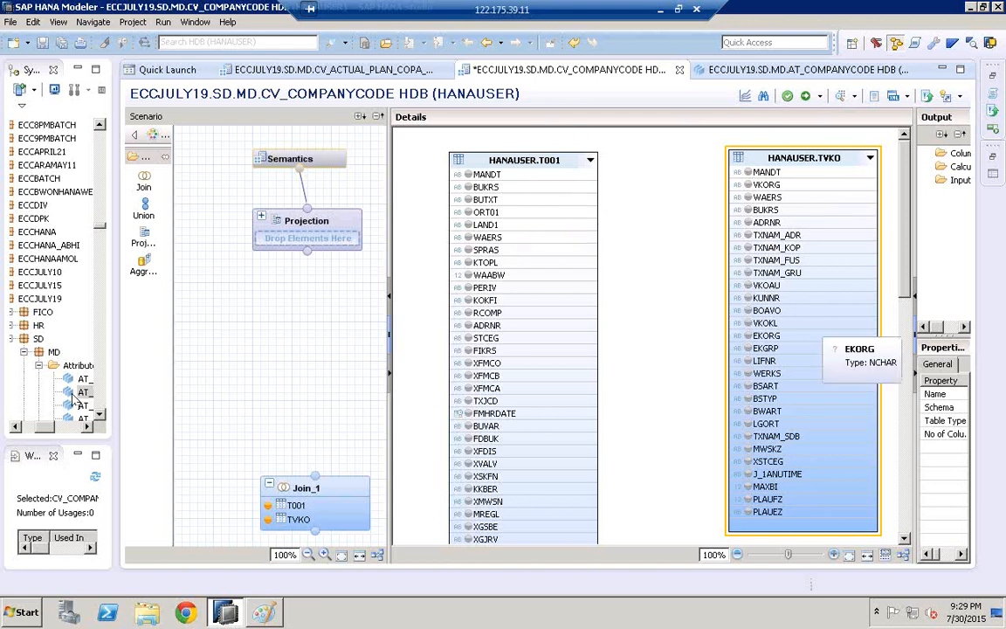
- Join T001 to TVKO on the BUKRS column and check the join's output and properties
{"action": "left_click", "coordinate": [578, 188]}
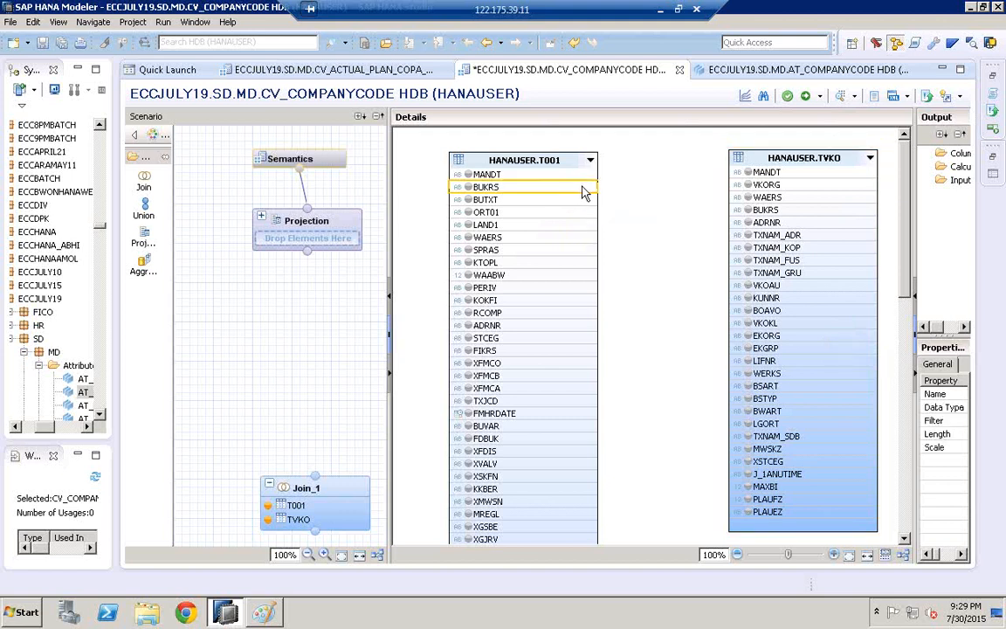
{"action": "left_click_drag", "start_coordinate": [684, 206], "coordinate": [736, 216]}
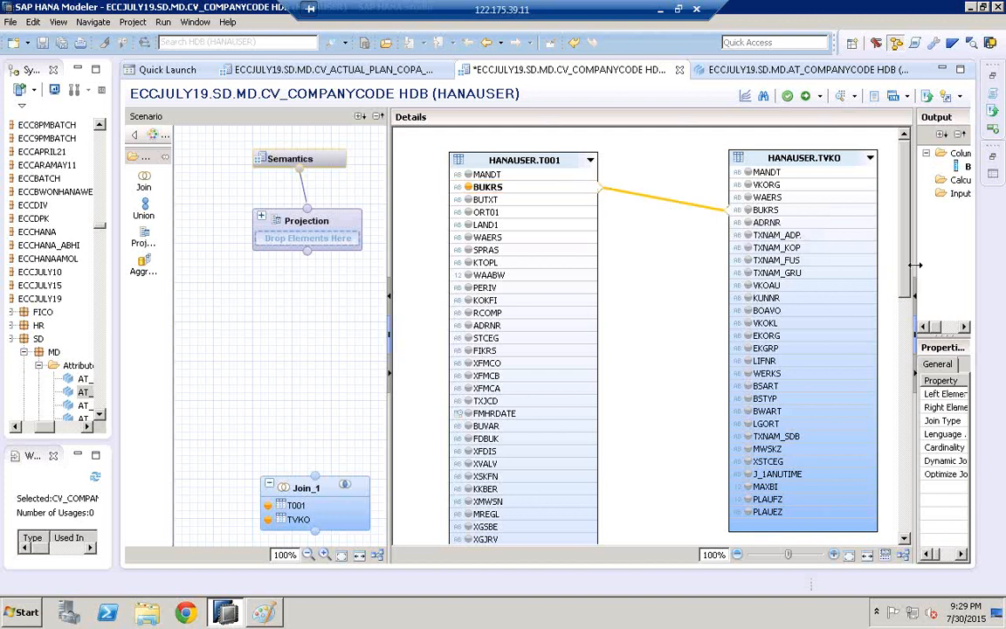
{"action": "left_click_drag", "start_coordinate": [894, 268], "coordinate": [803, 270]}
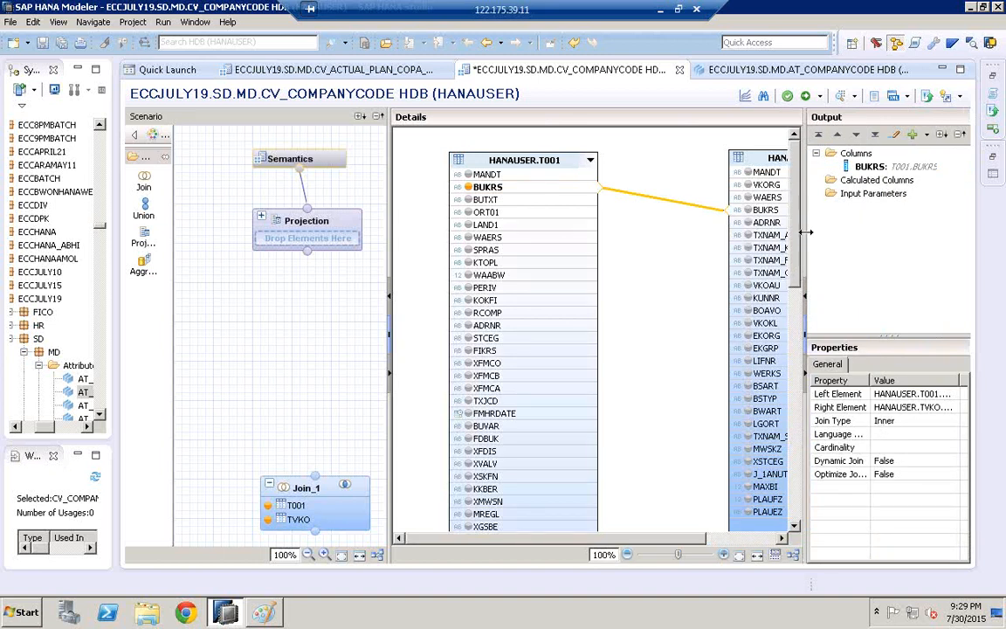
- Add BUTXT from T001 and VKORG from TVKO to the output columns of Join_1
{"action": "left_click_drag", "start_coordinate": [806, 232], "coordinate": [922, 219]}
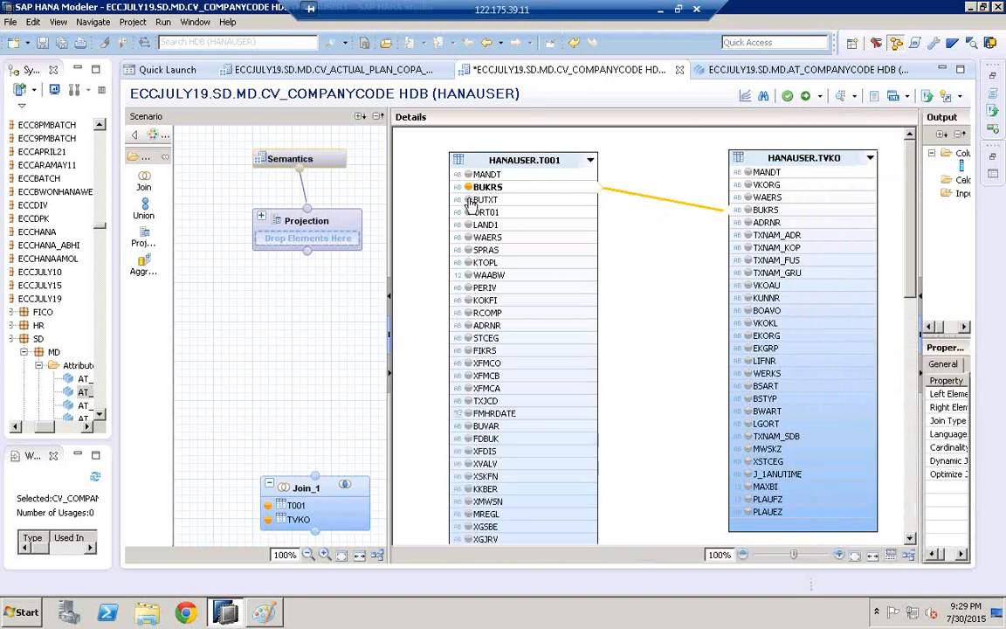
{"action": "left_click", "coordinate": [469, 200]}
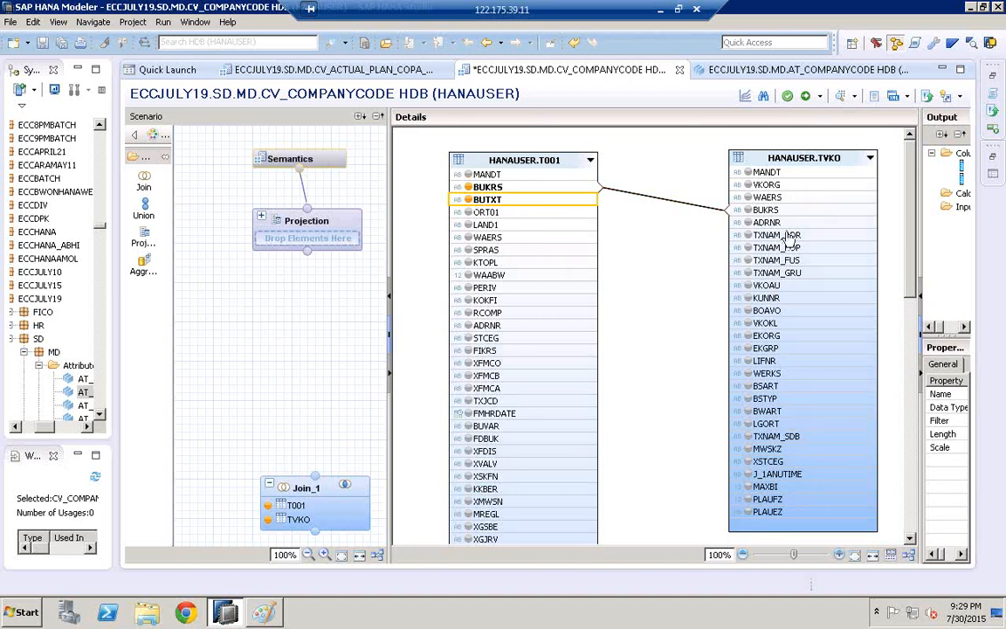
{"action": "left_click", "coordinate": [751, 186]}
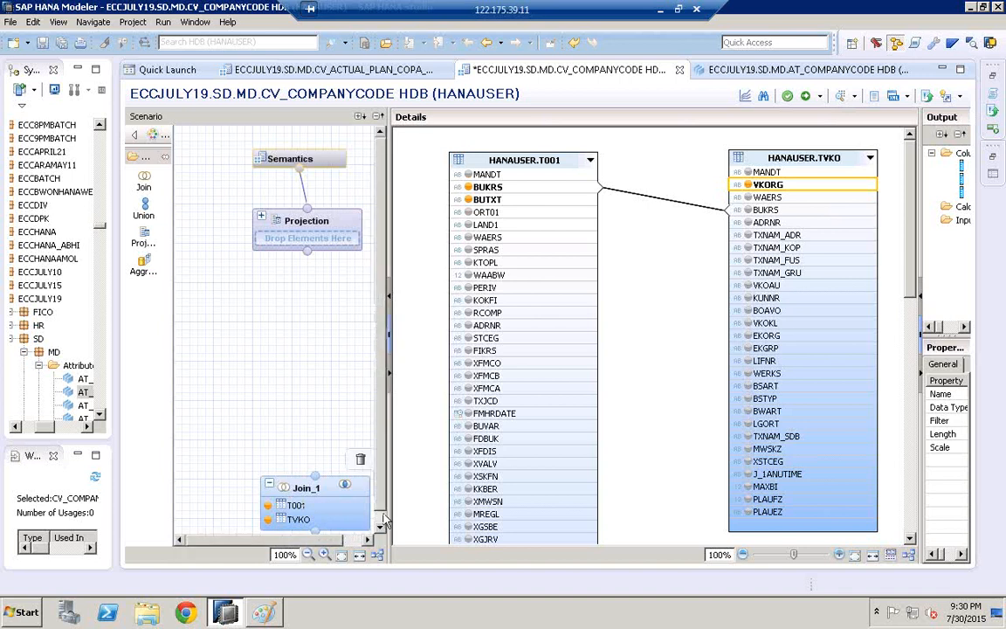
- Widen the scenario area, check the AT_COMPANYCODE data foundation against the Join_1 node, and return to CV_COMPANYCODE
{"action": "left_click_drag", "start_coordinate": [355, 542], "coordinate": [316, 514]}
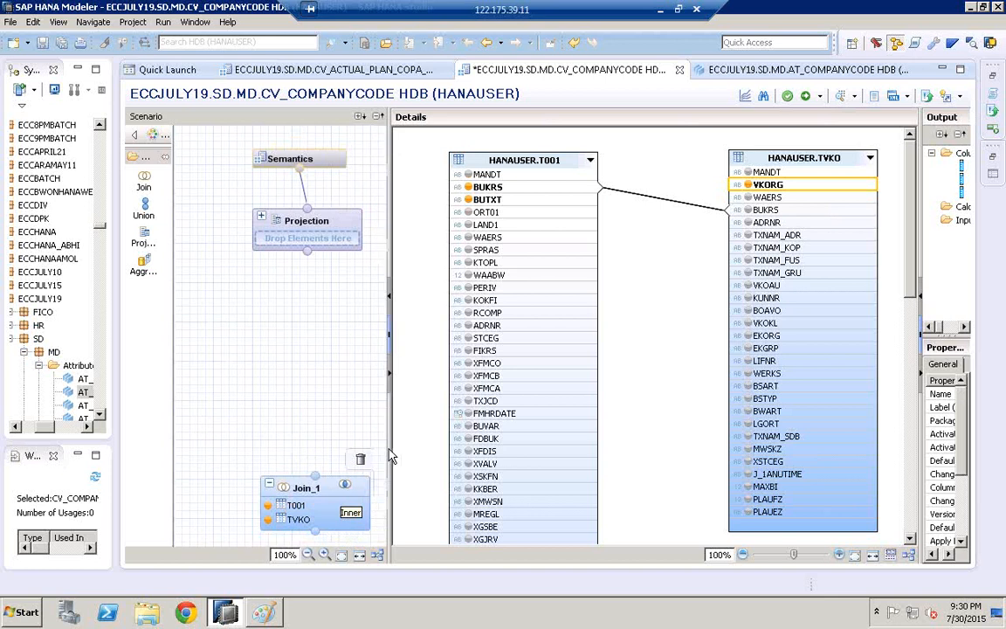
{"action": "left_click_drag", "start_coordinate": [460, 444], "coordinate": [458, 443]}
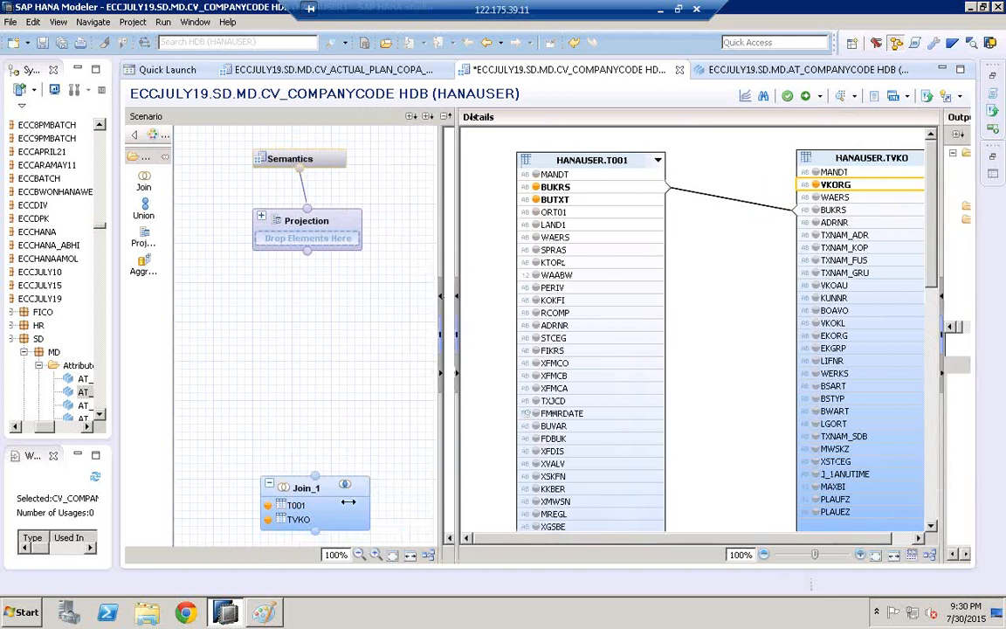
{"action": "mouse_move", "coordinate": [353, 490]}
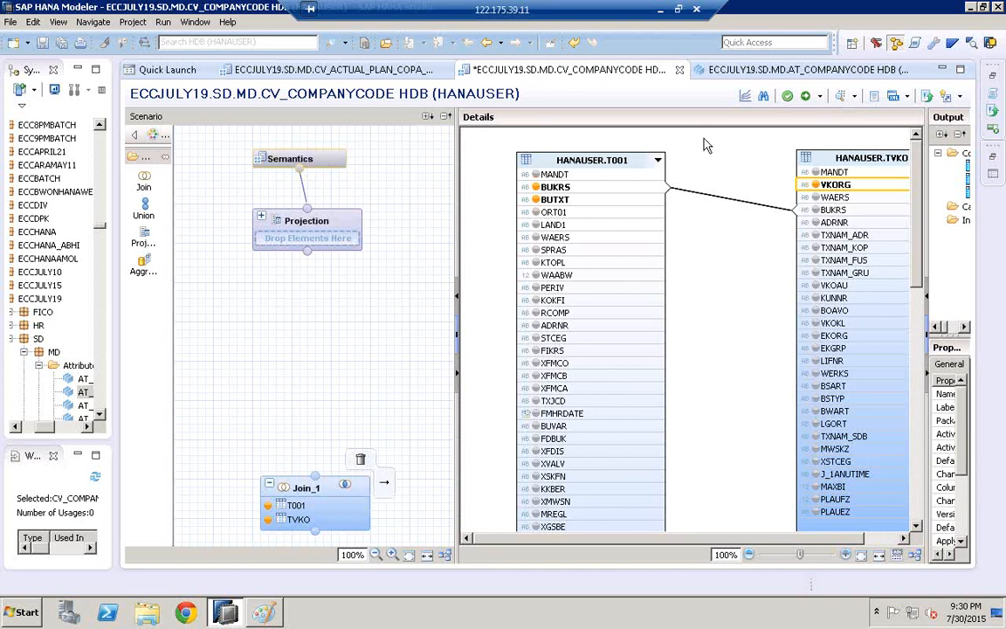
{"action": "left_click", "coordinate": [762, 72]}
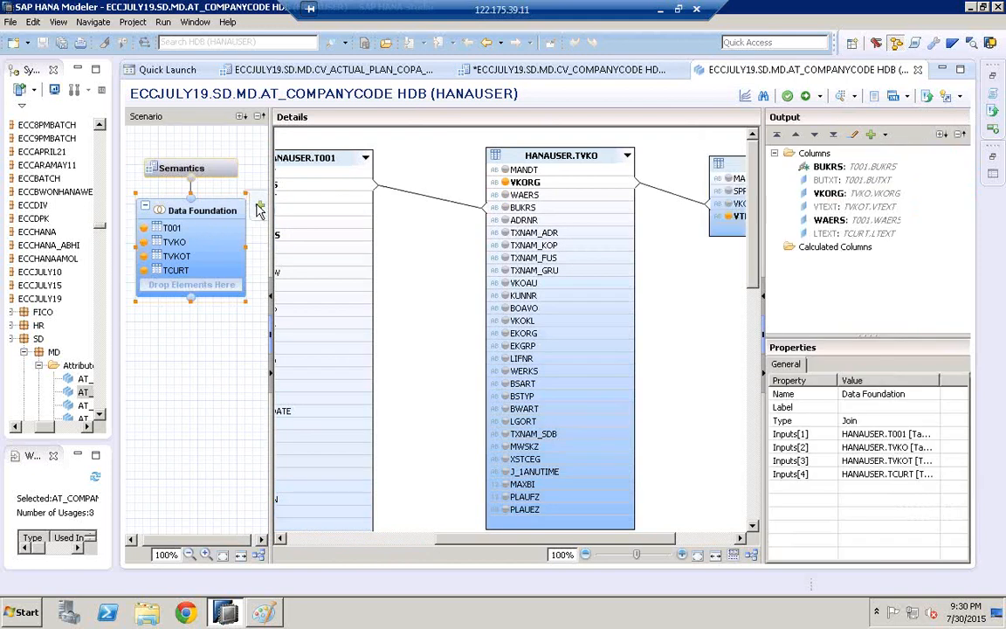
{"action": "left_click", "coordinate": [612, 73]}
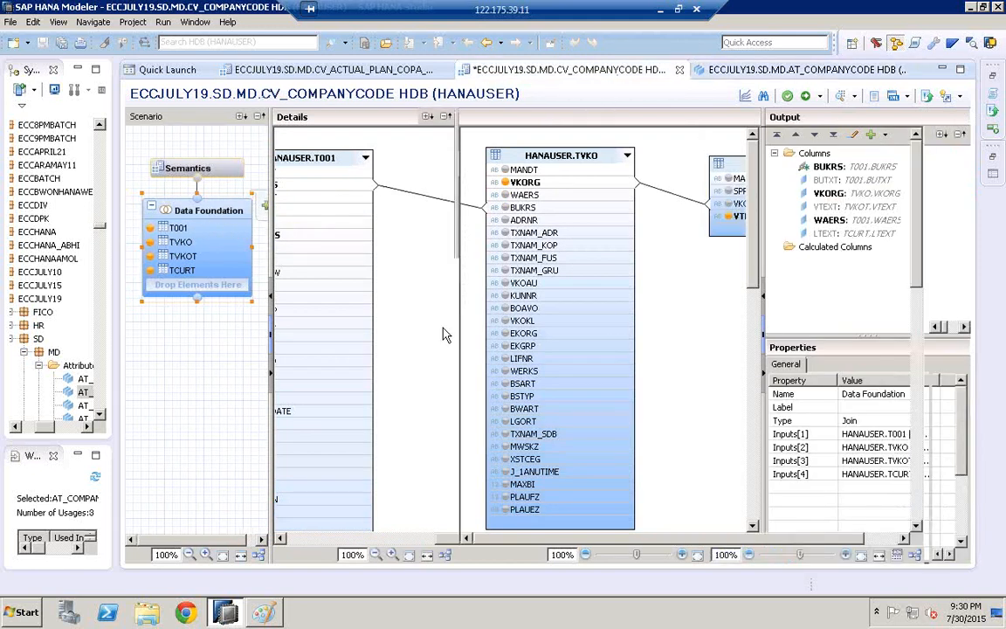
{"action": "mouse_move", "coordinate": [367, 468]}
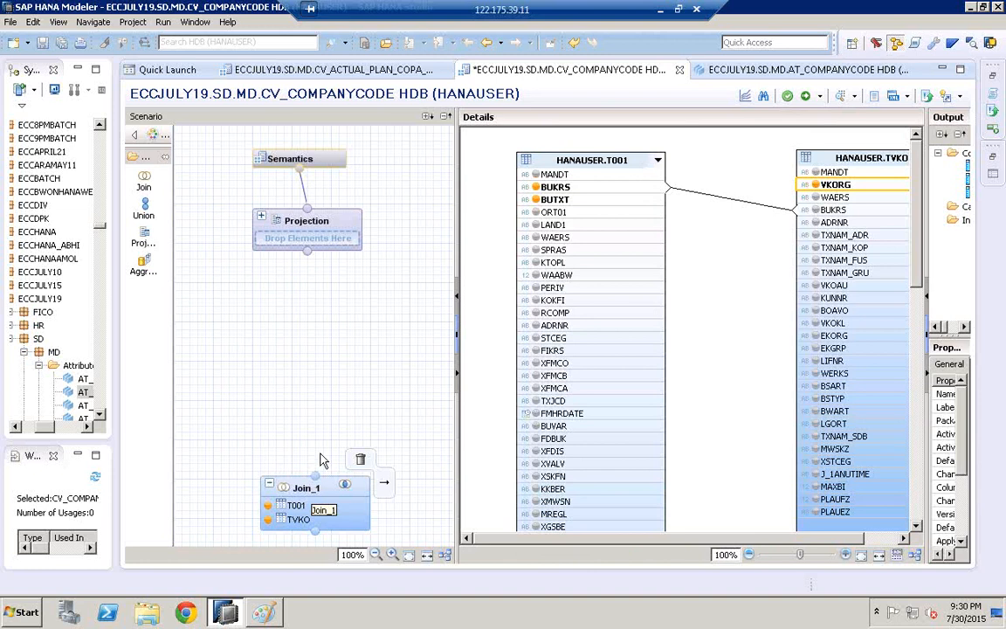
- Add a second join node above Join_1 in the scenario and connect Join_1 to it as an input
{"action": "left_click", "coordinate": [145, 181]}
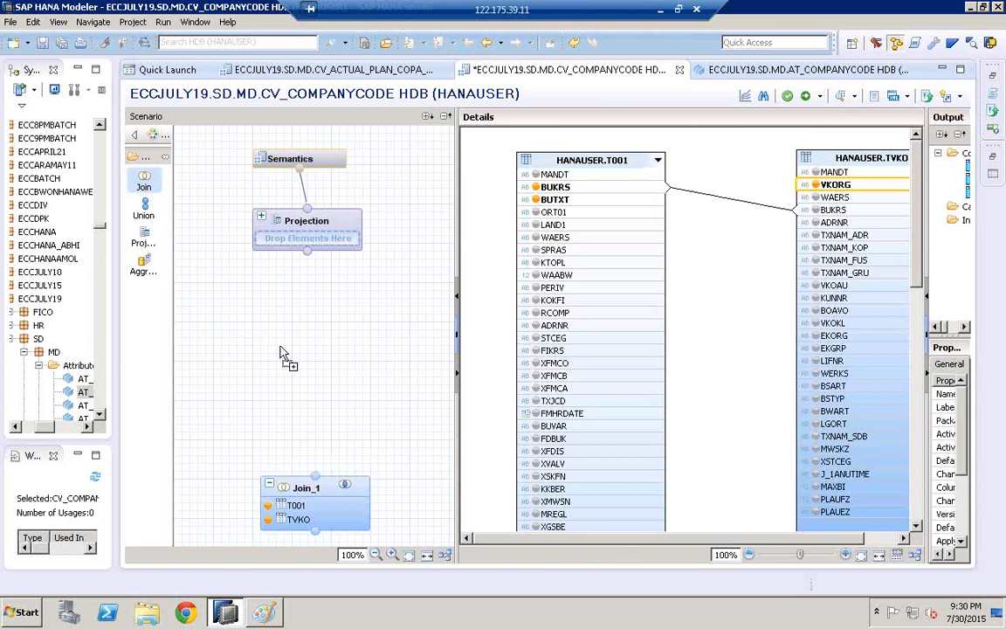
{"action": "left_click", "coordinate": [280, 390]}
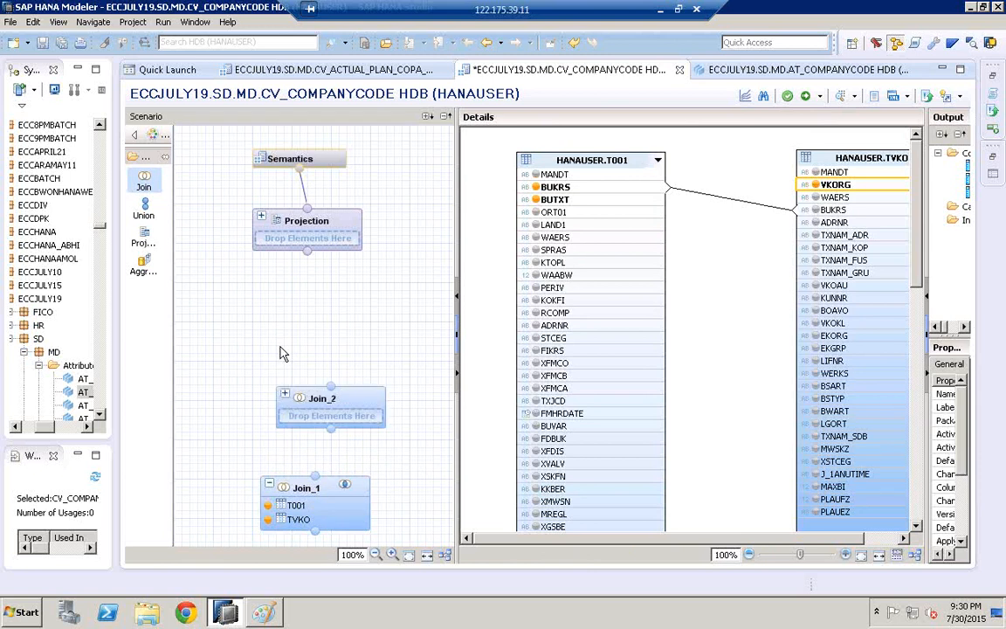
{"action": "left_click", "coordinate": [320, 399]}
{"action": "left_click_drag", "start_coordinate": [321, 399], "coordinate": [312, 395]}
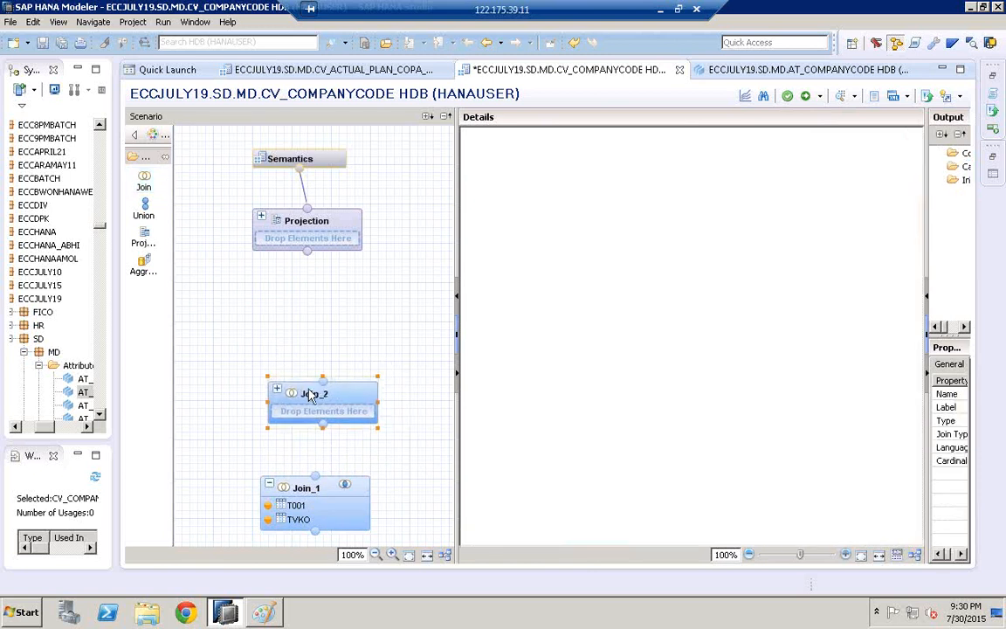
{"action": "mouse_move", "coordinate": [347, 386]}
{"action": "left_click_drag", "start_coordinate": [317, 477], "coordinate": [325, 432]}
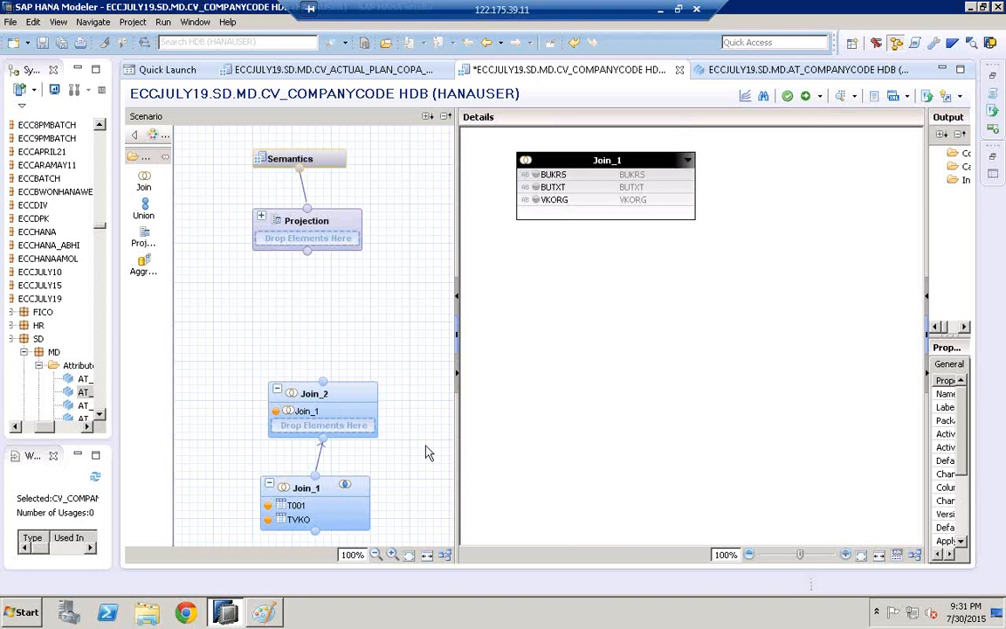
- Add WAERS from T001 to the output columns of Join_1 and return to the Join_2 details
{"action": "left_click", "coordinate": [312, 495]}
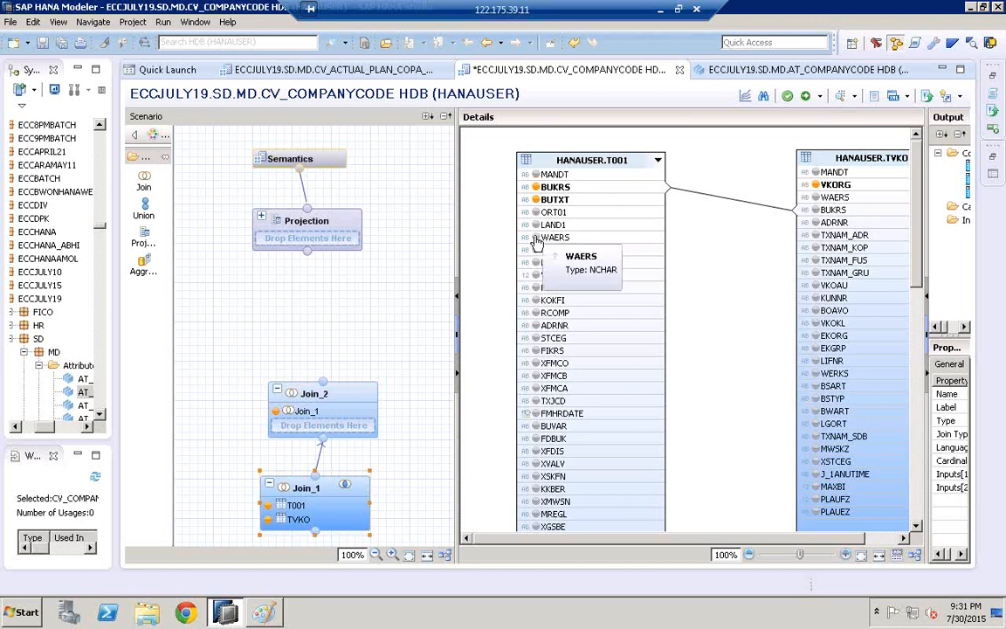
{"action": "left_click", "coordinate": [540, 239]}
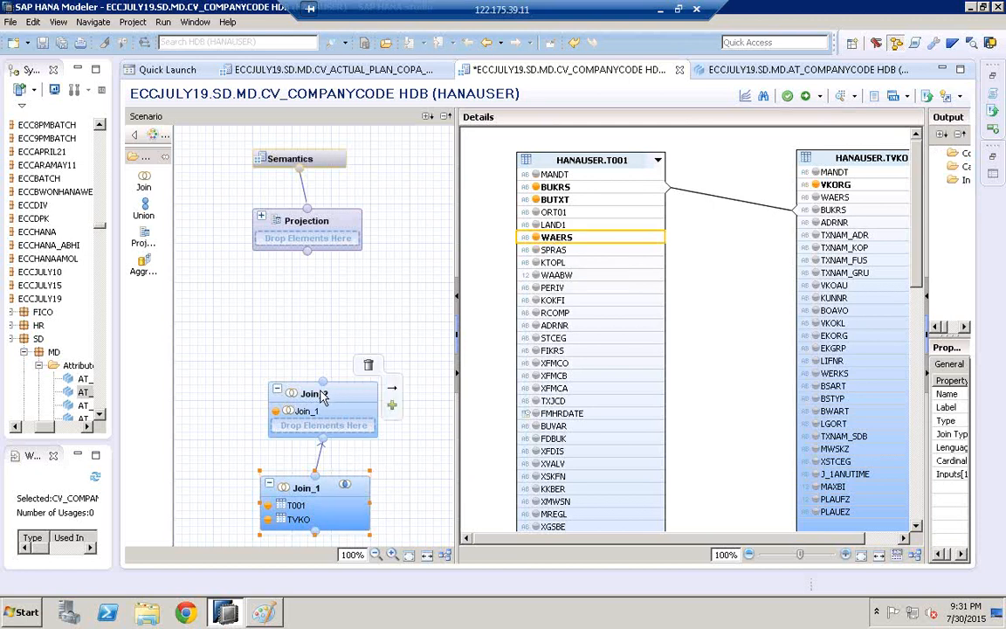
{"action": "left_click", "coordinate": [325, 395]}
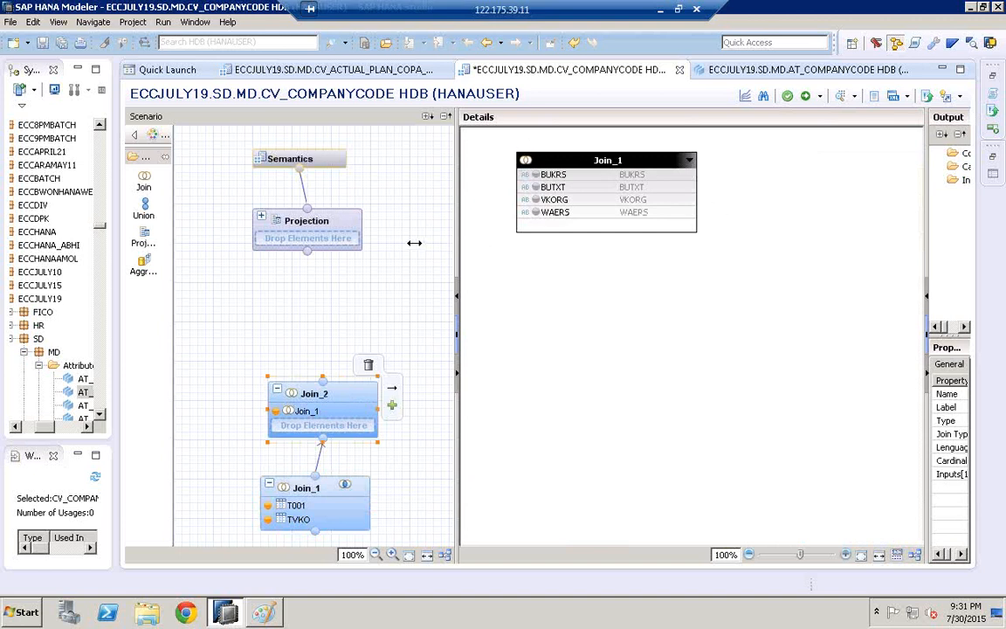
- Narrow the scenario area and add the TVKOT table from the HANAUSER schema to Join_2
{"action": "left_click_drag", "start_coordinate": [457, 243], "coordinate": [414, 243]}
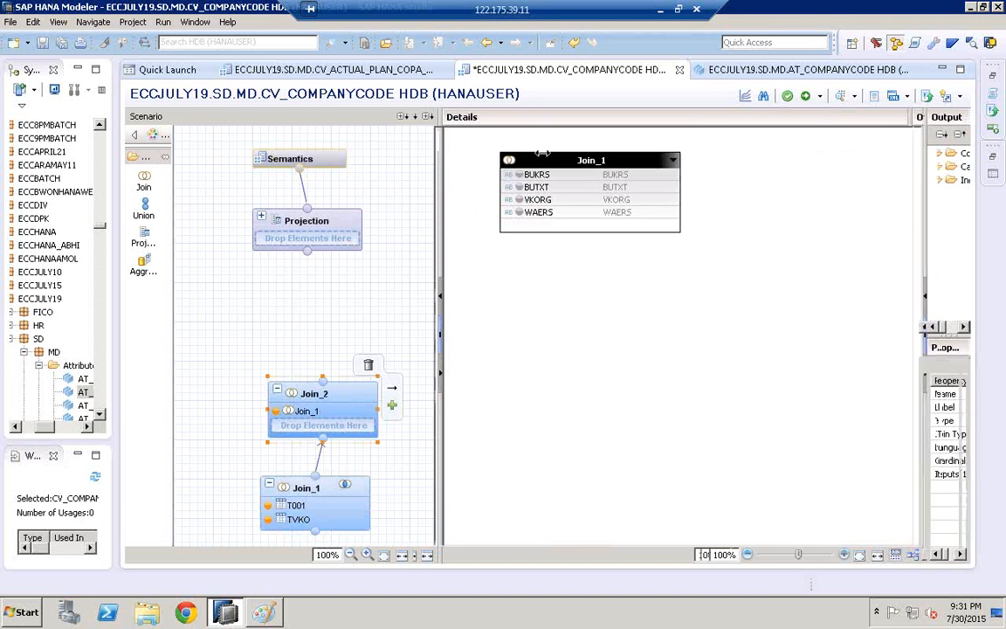
{"action": "left_click", "coordinate": [392, 407]}
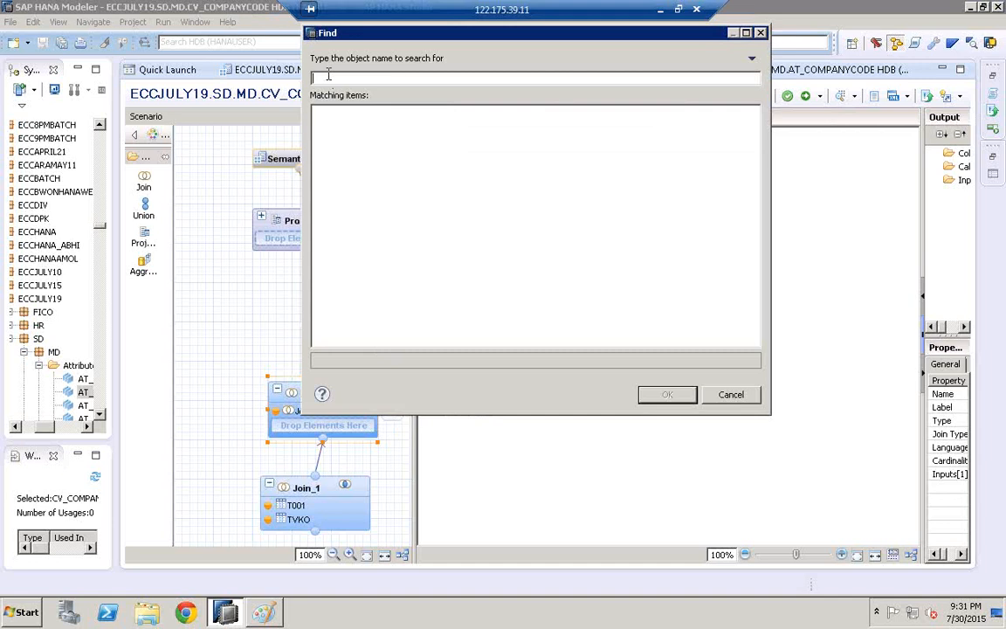
{"action": "type", "text": "TVKOT"}
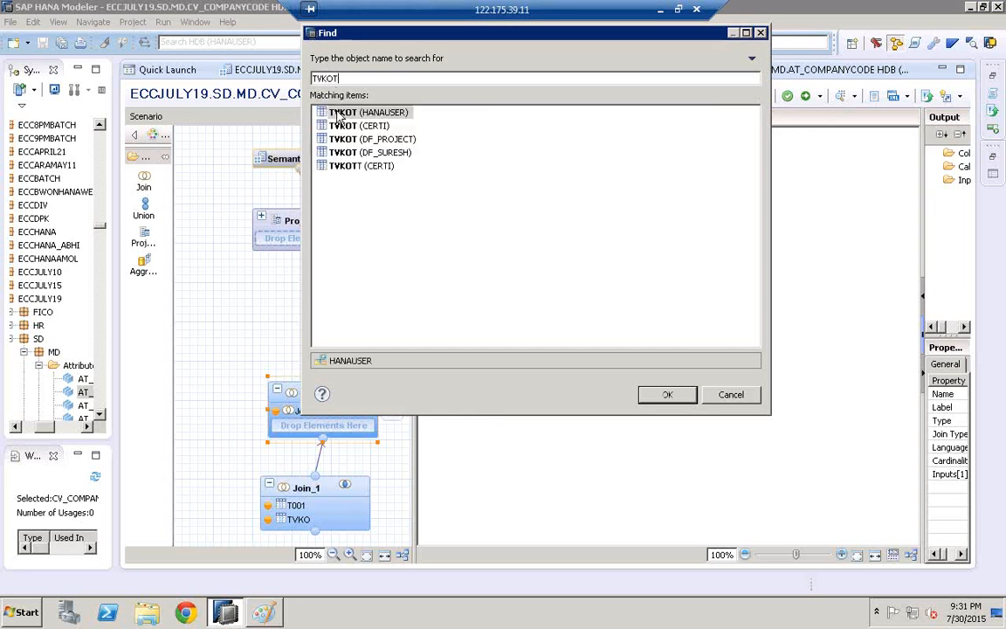
{"action": "left_click", "coordinate": [338, 116]}
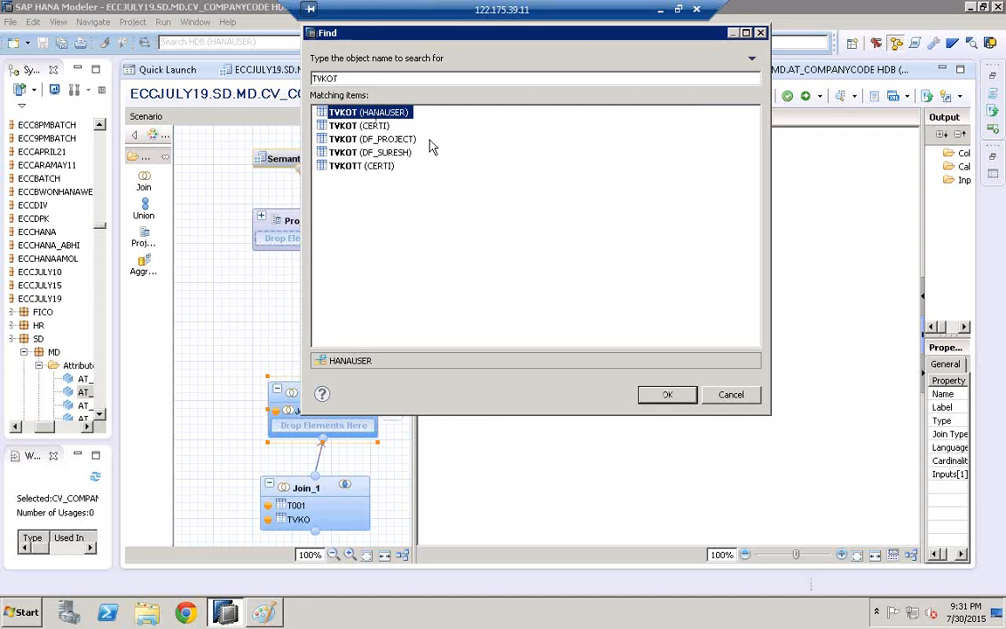
{"action": "left_click", "coordinate": [653, 397]}
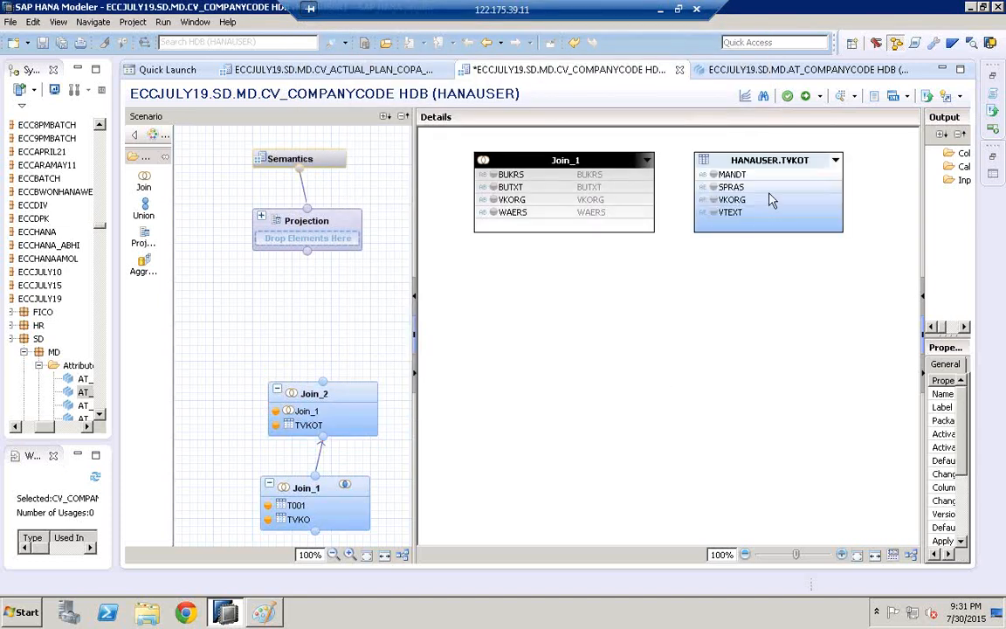
- Move TVKOT farther from Join_1, join the two on the VKORG column, and widen the output area
{"action": "left_click_drag", "start_coordinate": [782, 160], "coordinate": [817, 156]}
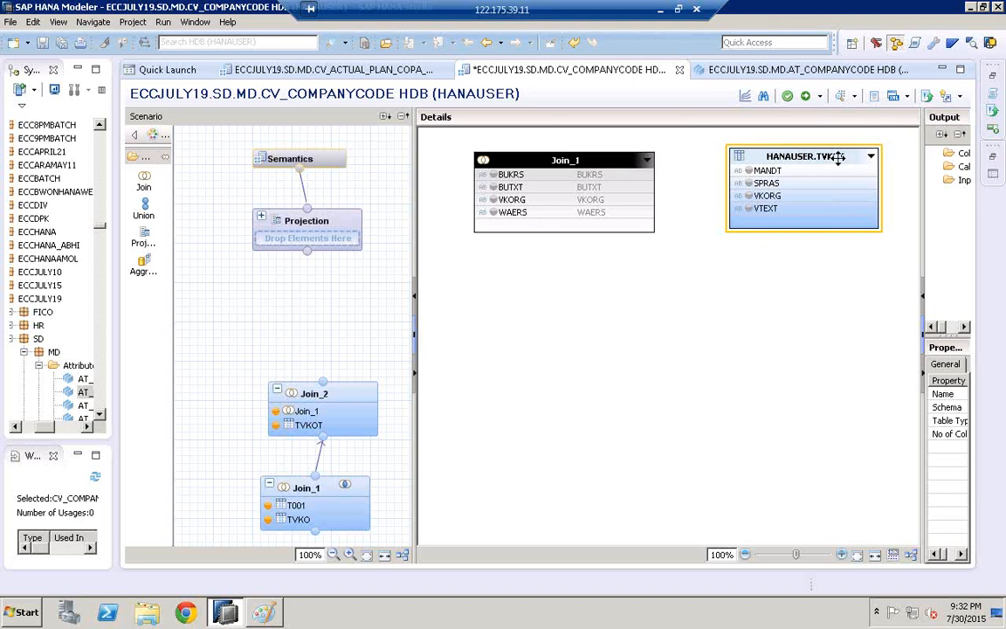
{"action": "left_click", "coordinate": [635, 202]}
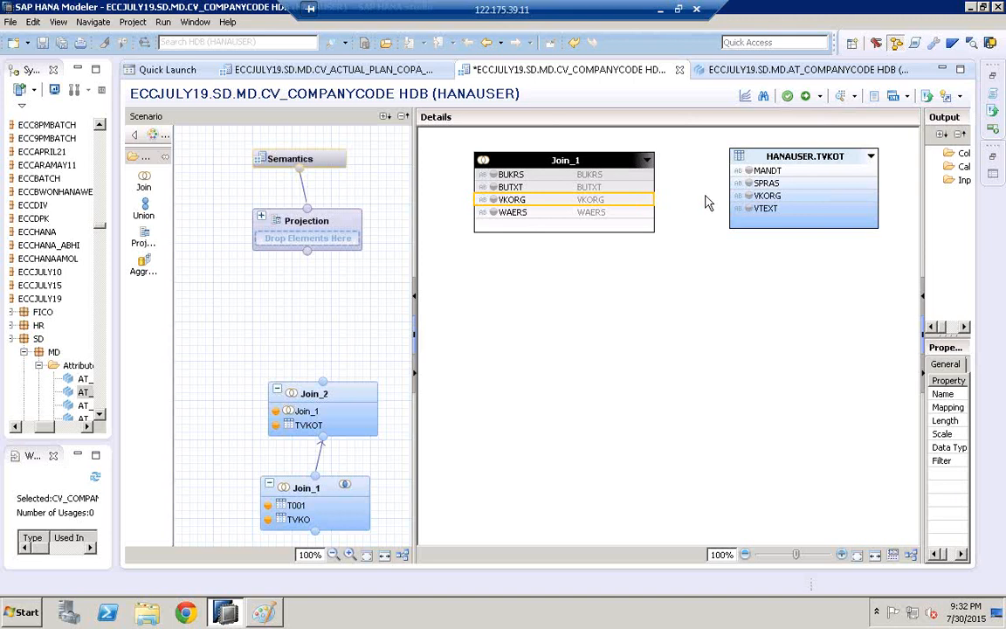
{"action": "left_click_drag", "start_coordinate": [658, 198], "coordinate": [738, 200]}
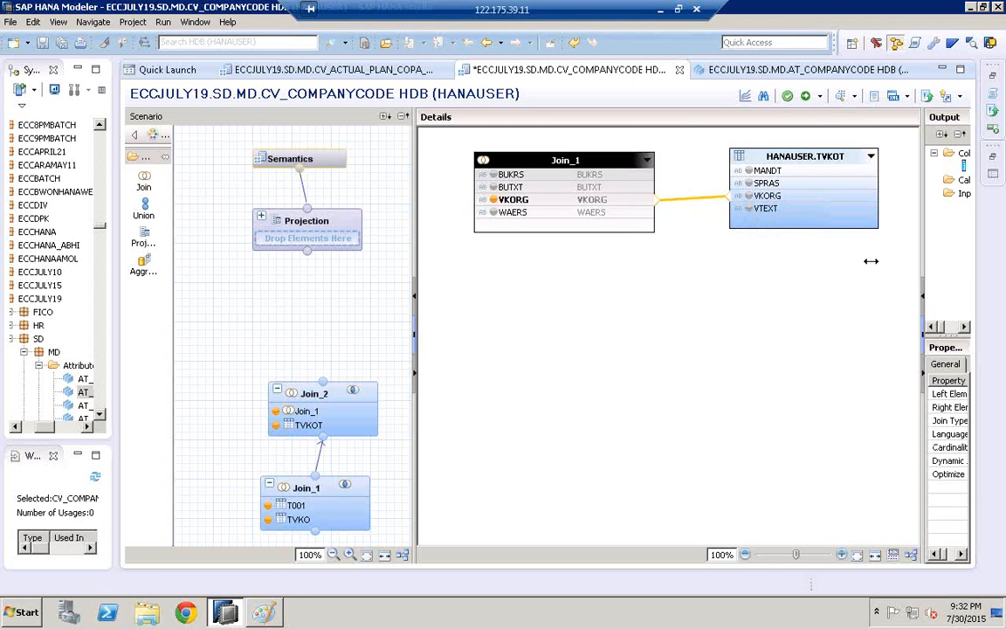
{"action": "left_click_drag", "start_coordinate": [870, 260], "coordinate": [793, 229]}
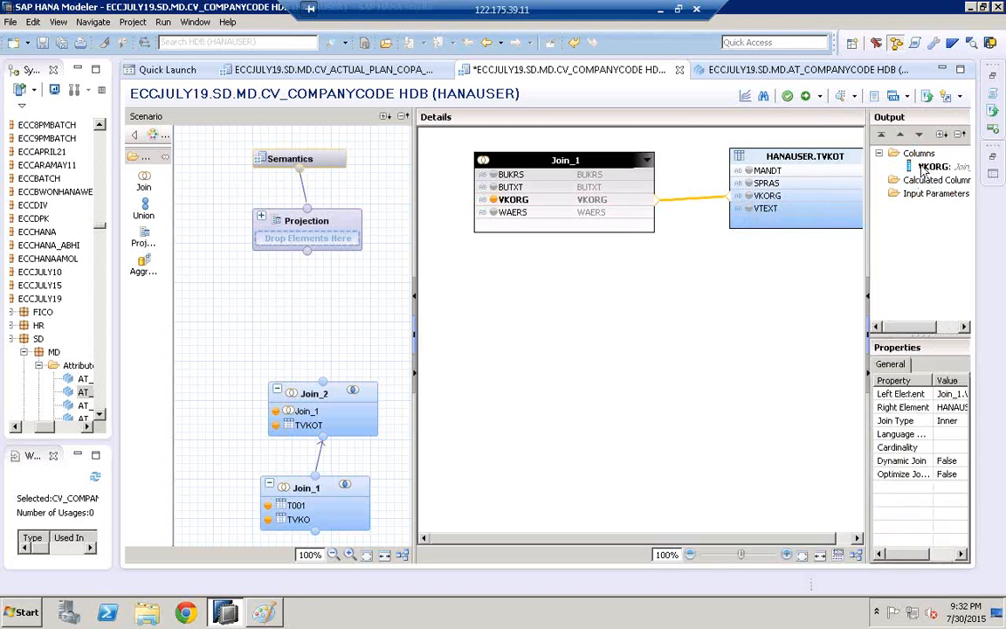
- Add BUKRS and BUTXT from Join_1 and VTEXT from TVKOT to the output columns of Join_2
{"action": "left_click", "coordinate": [492, 177]}
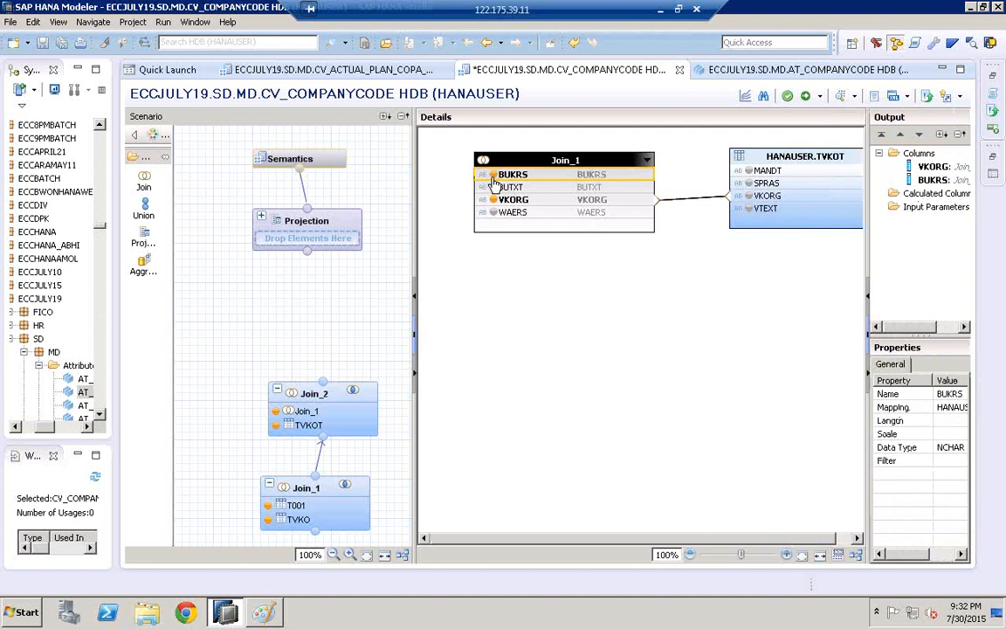
{"action": "left_click", "coordinate": [494, 187]}
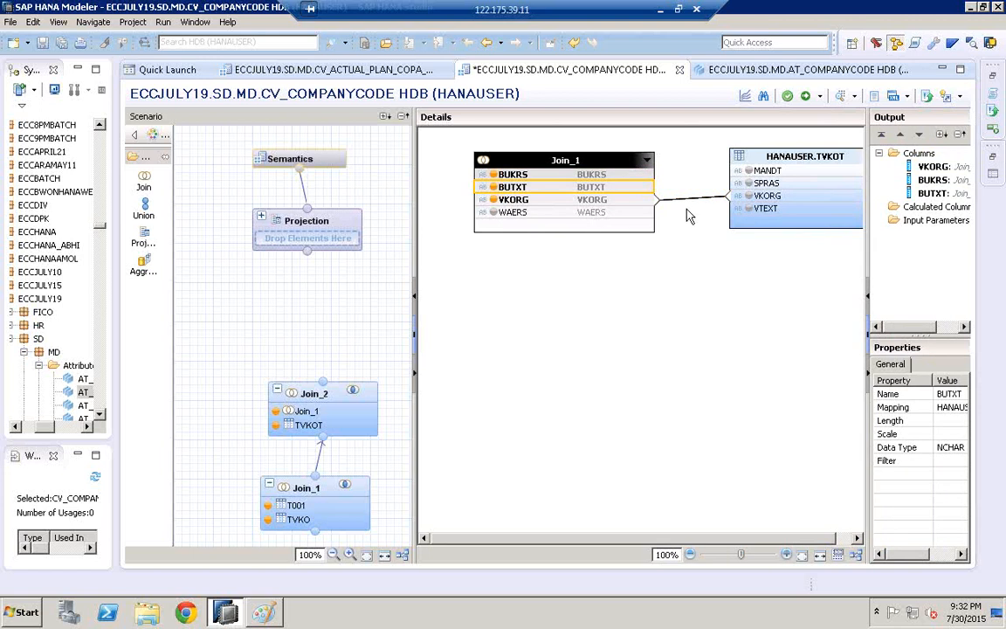
{"action": "left_click", "coordinate": [749, 211]}
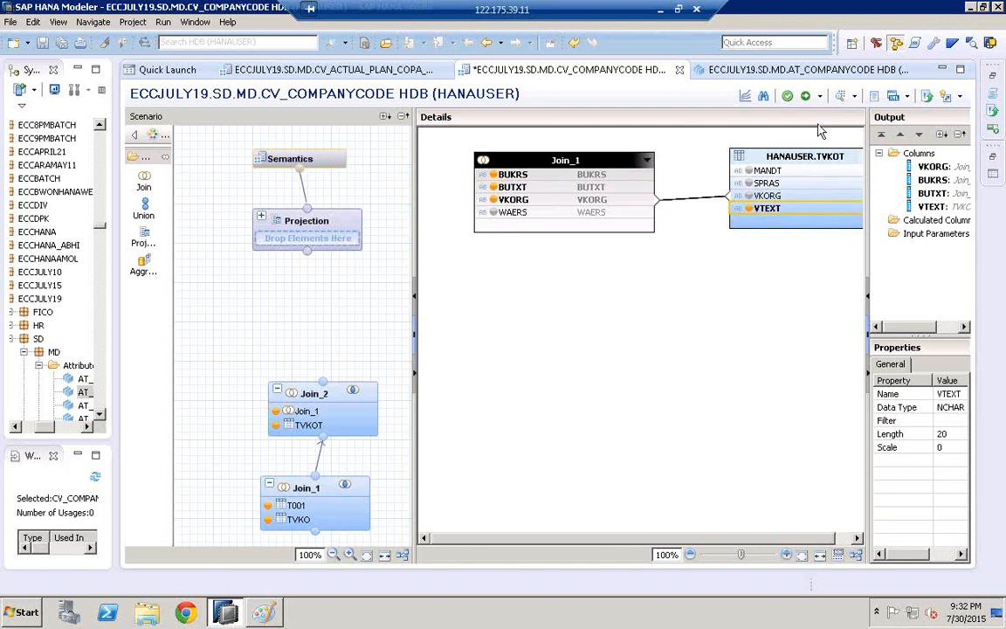
- Set the join type of the VKORG join between Join_1 and TVKOT to Text Join
{"action": "left_click", "coordinate": [697, 201]}
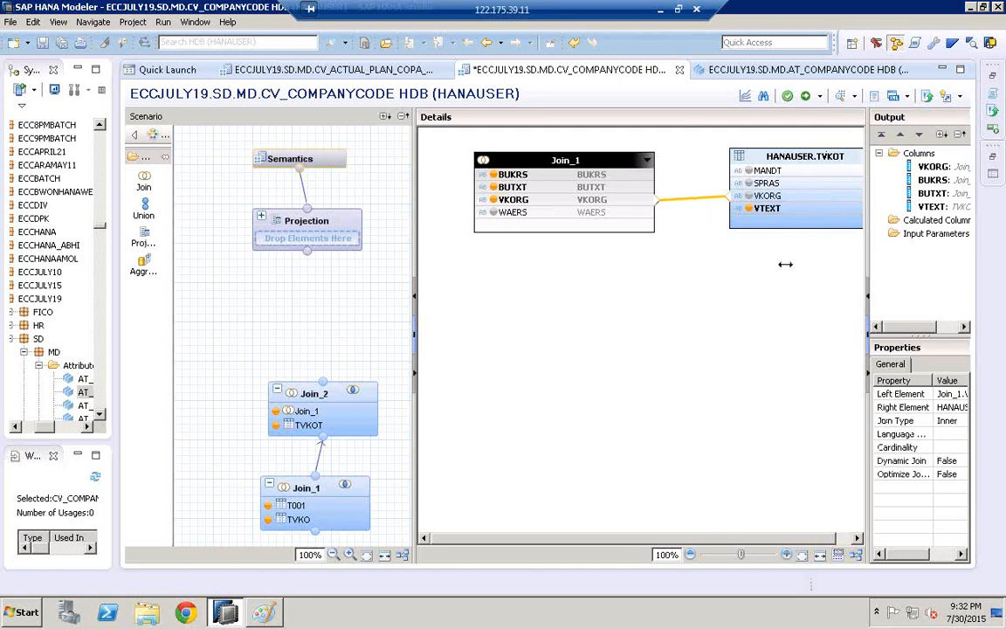
{"action": "left_click_drag", "start_coordinate": [868, 264], "coordinate": [786, 264]}
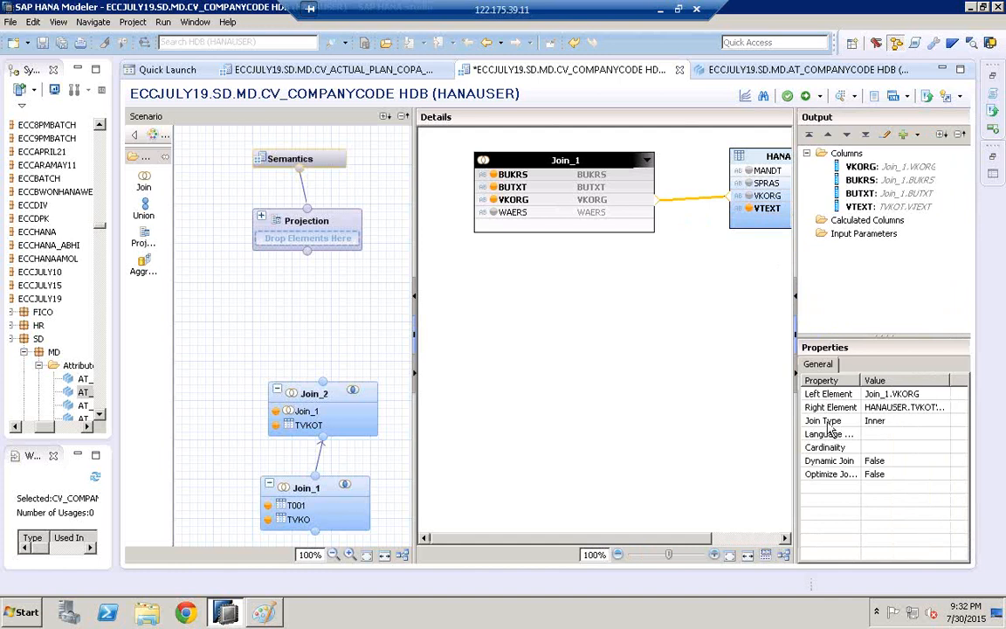
{"action": "left_click", "coordinate": [891, 420]}
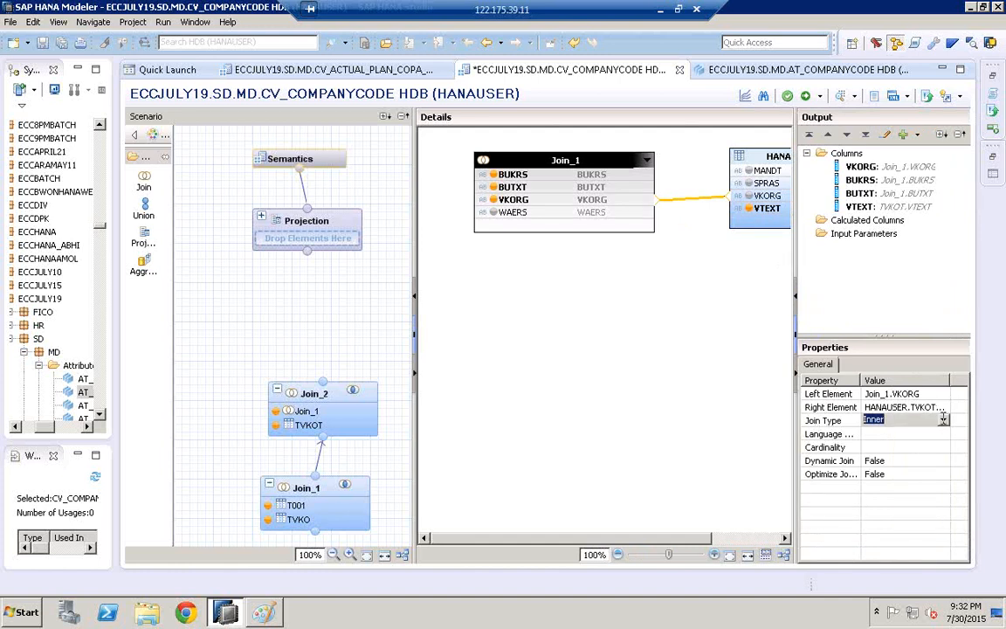
{"action": "left_click", "coordinate": [943, 421]}
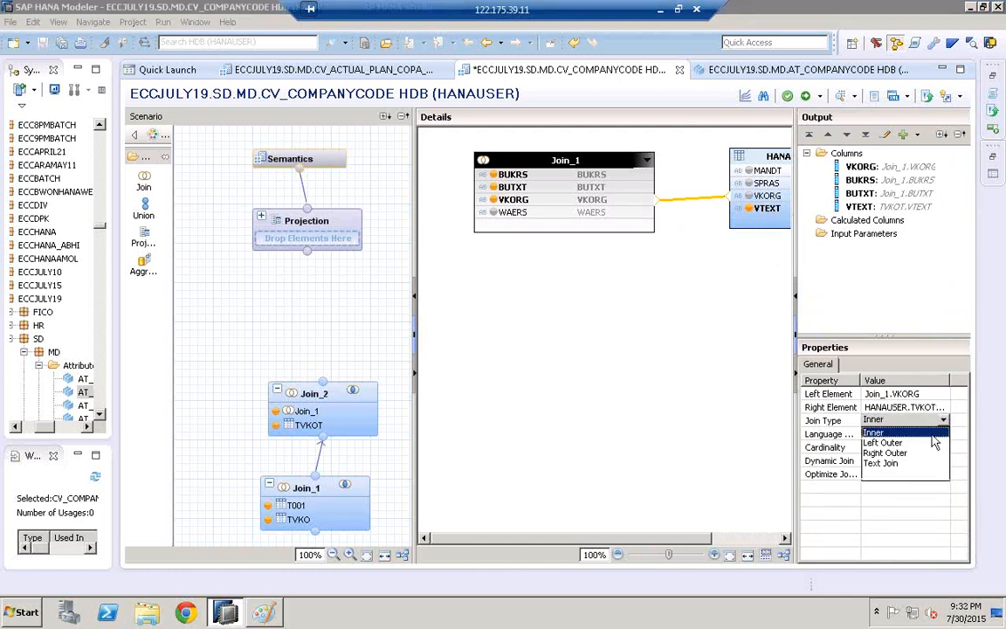
{"action": "left_click", "coordinate": [882, 463]}
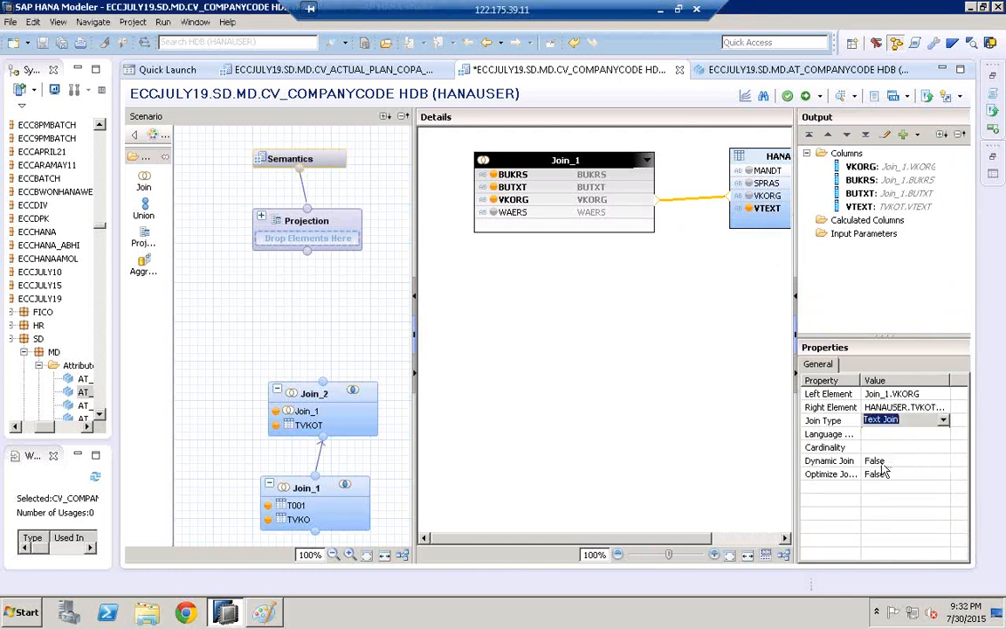
{"action": "left_click", "coordinate": [844, 438]}
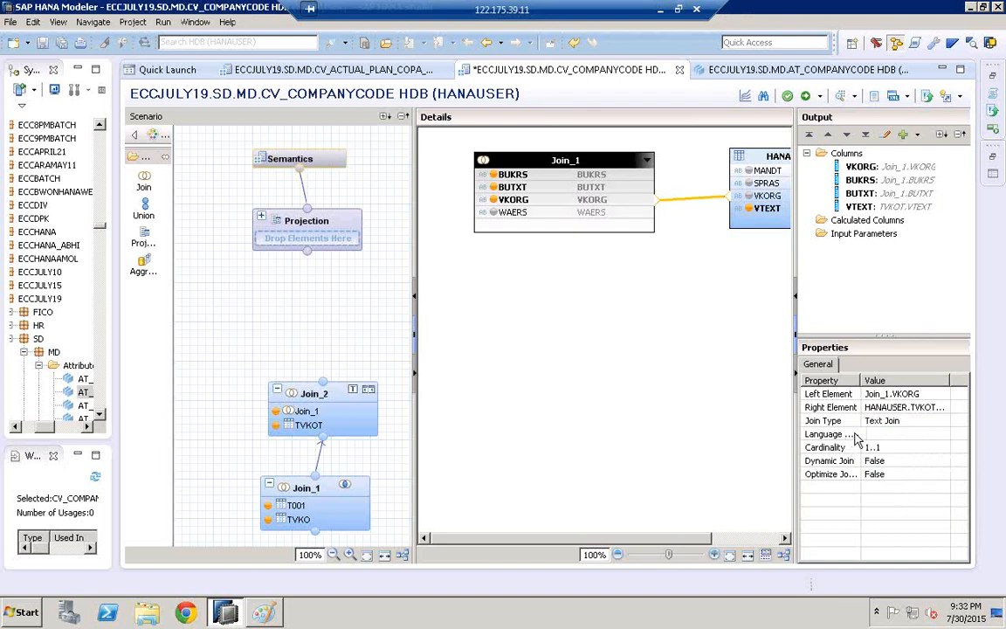
- Set SPRAS as the language column of the text join with TVKOT
{"action": "left_click", "coordinate": [885, 432]}
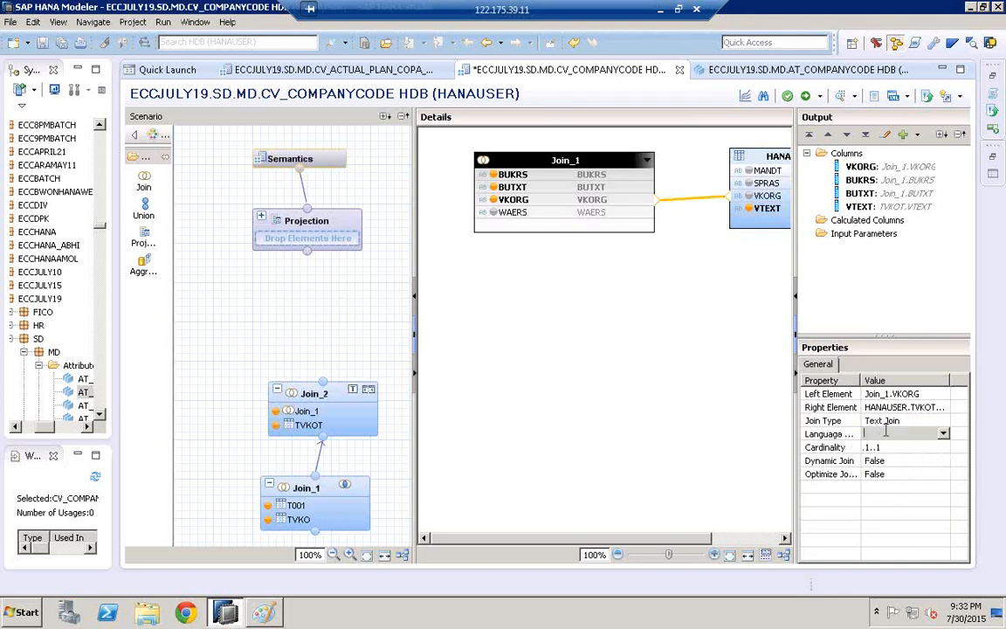
{"action": "left_click", "coordinate": [944, 435]}
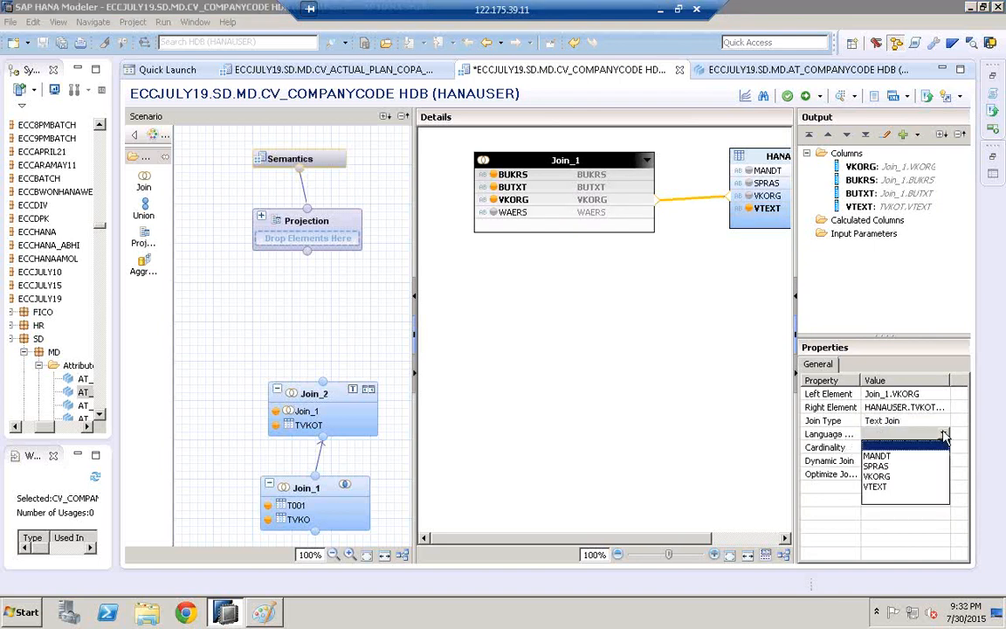
{"action": "left_click", "coordinate": [878, 467]}
{"action": "left_click", "coordinate": [872, 442]}
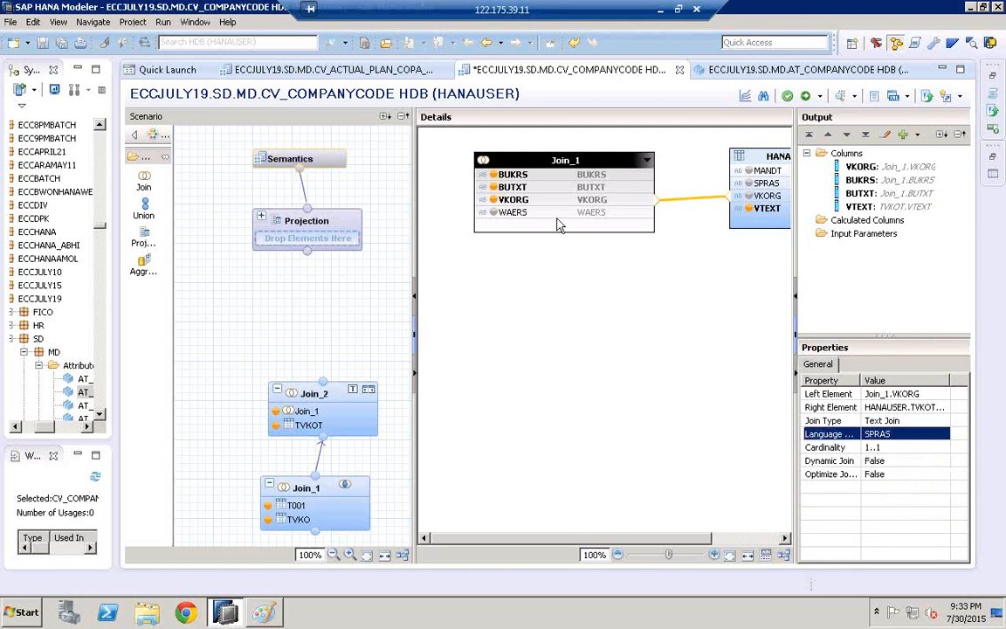
- Add WAERS from Join_1 to Join_2's output and move BUKRS and BUTXT ahead of VKORG in the column order
{"action": "left_click", "coordinate": [494, 214]}
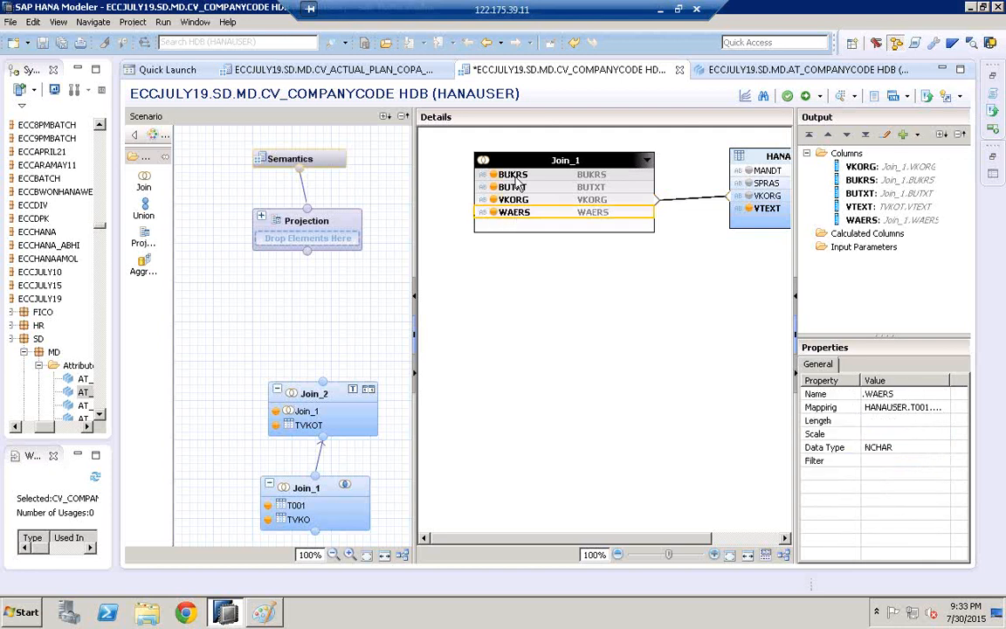
{"action": "left_click", "coordinate": [862, 181]}
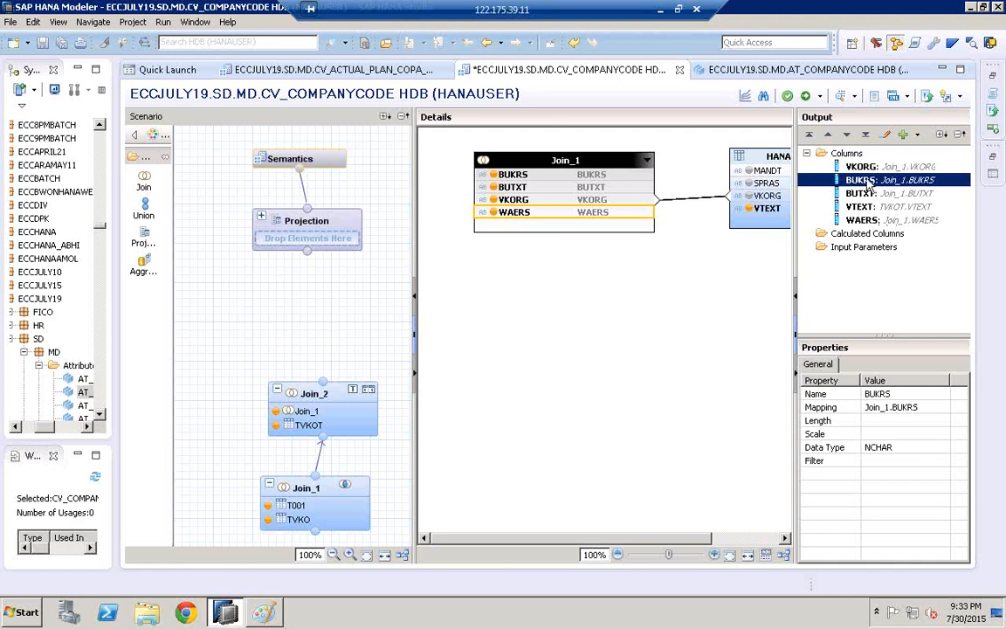
{"action": "left_click", "coordinate": [828, 135]}
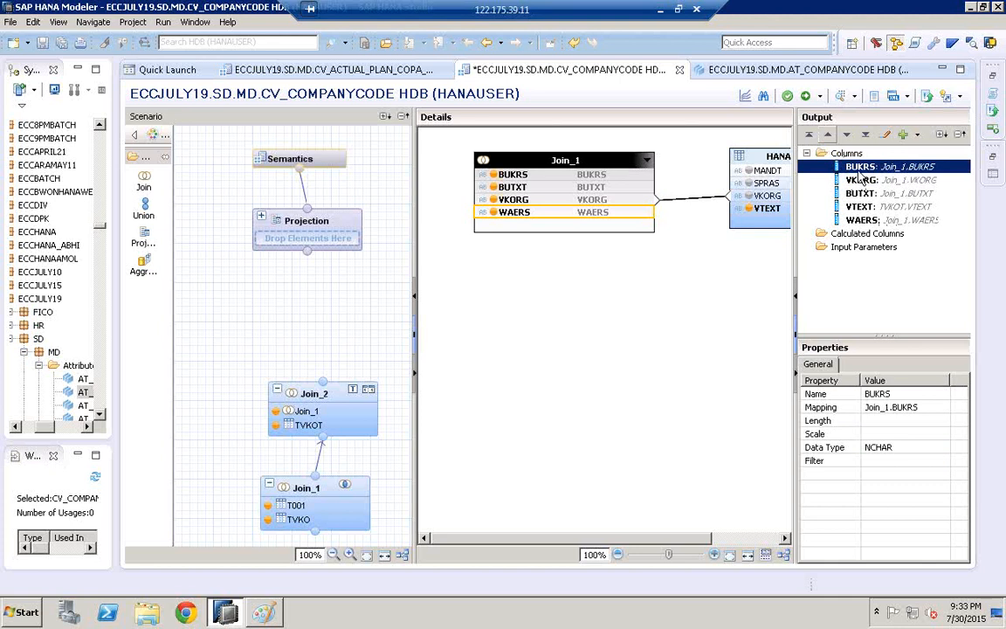
{"action": "left_click", "coordinate": [861, 193]}
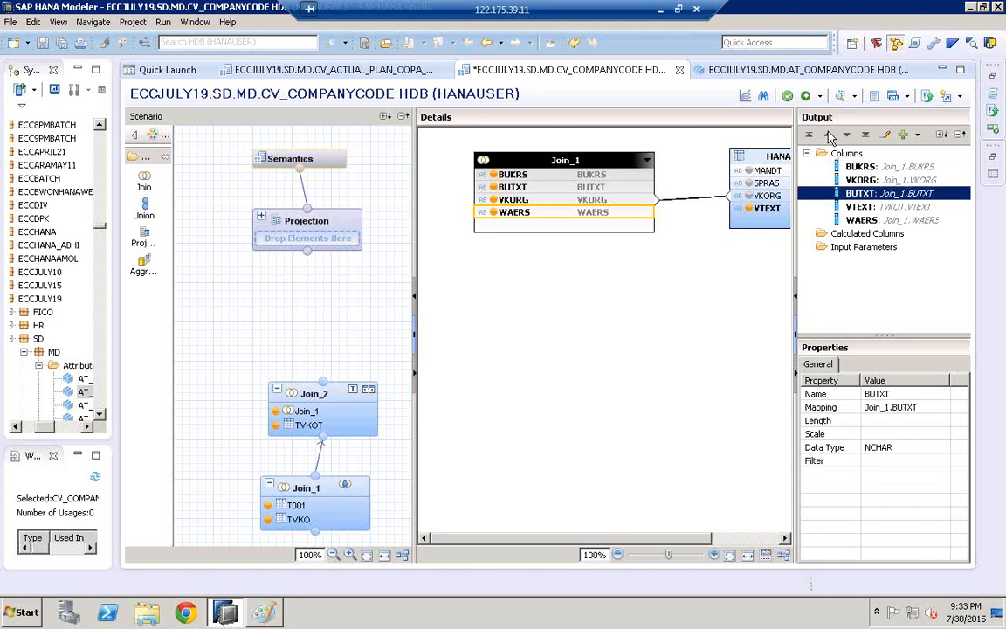
{"action": "left_click", "coordinate": [829, 135]}
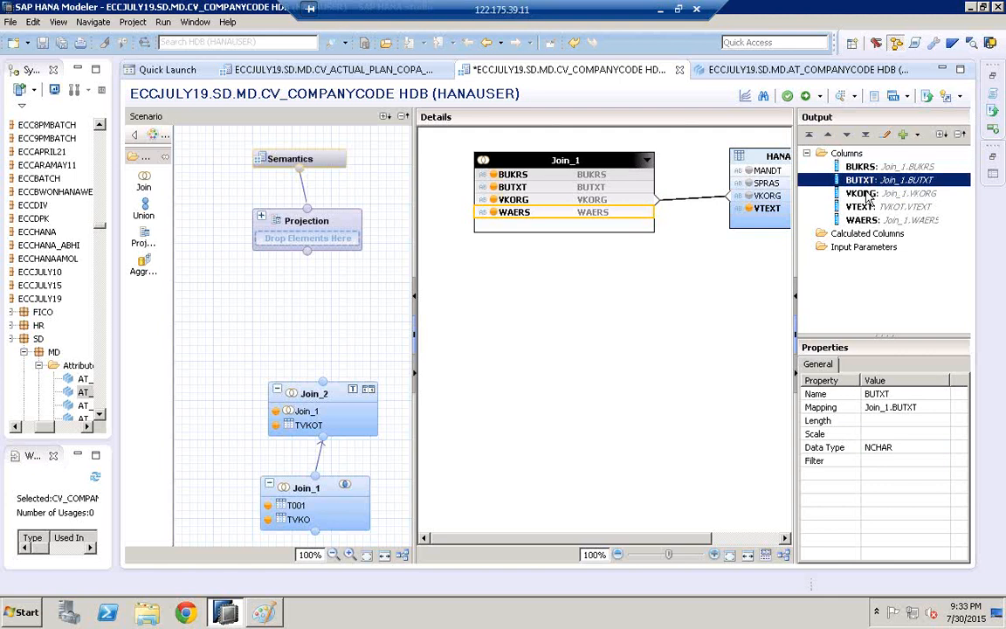
{"action": "left_click", "coordinate": [865, 194]}
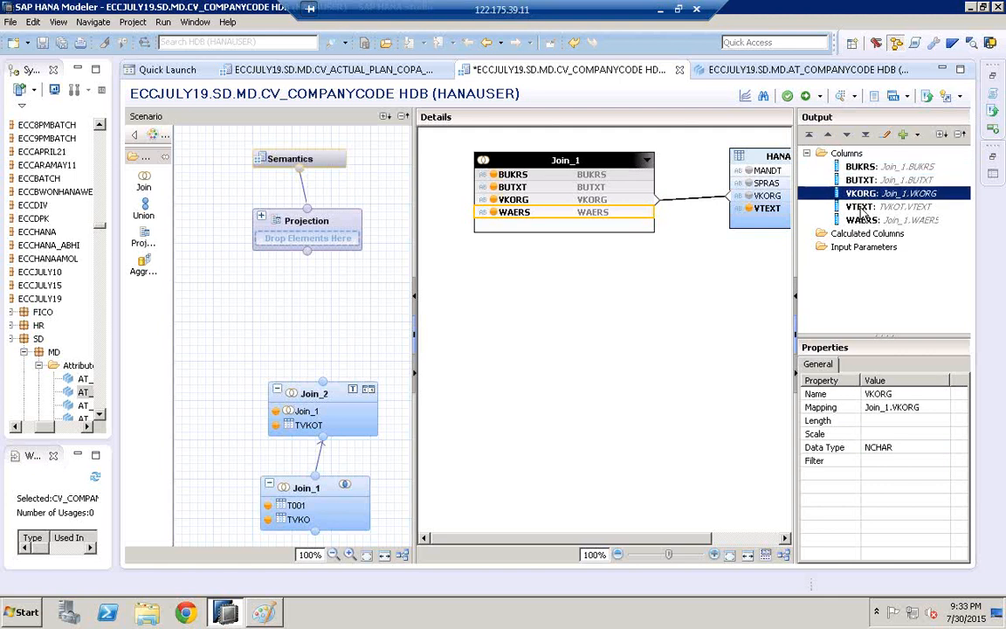
{"action": "left_click", "coordinate": [861, 207]}
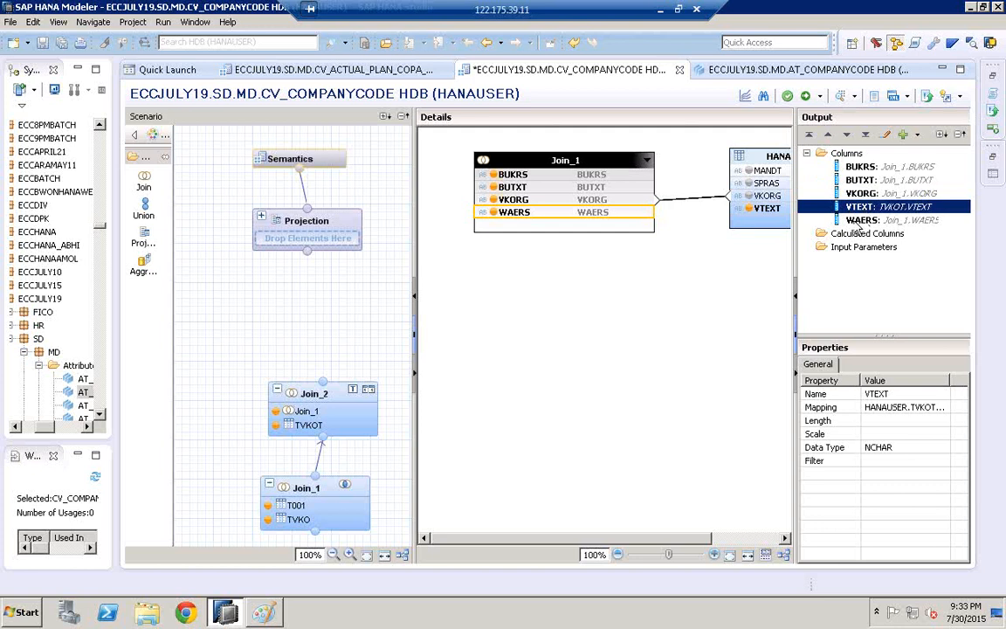
- Add a third join node between Join_2 and the Projection node, and connect Join_2 to it as input
{"action": "left_click", "coordinate": [869, 220]}
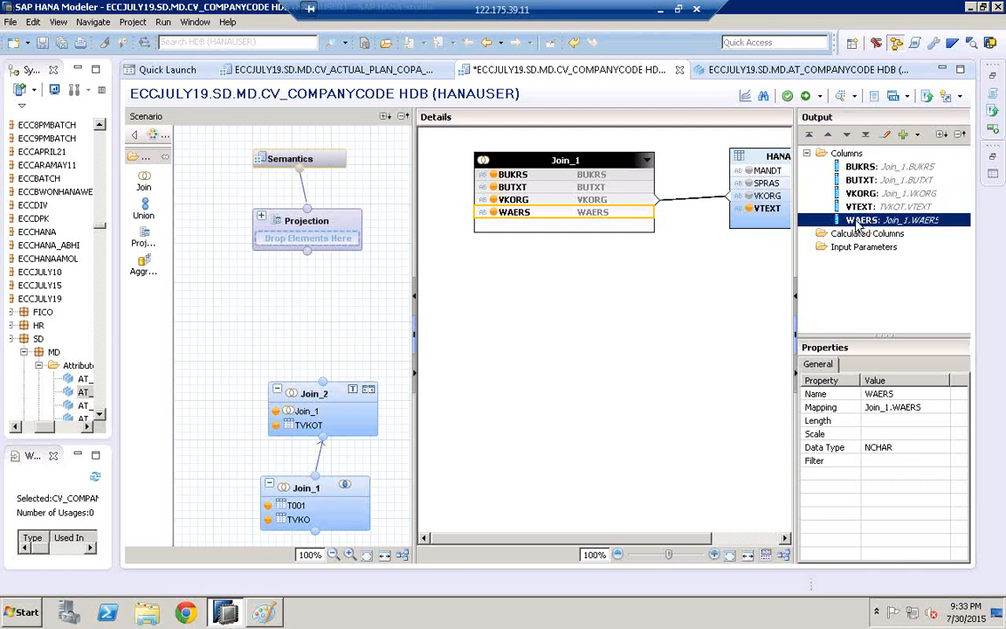
{"action": "left_click", "coordinate": [146, 180]}
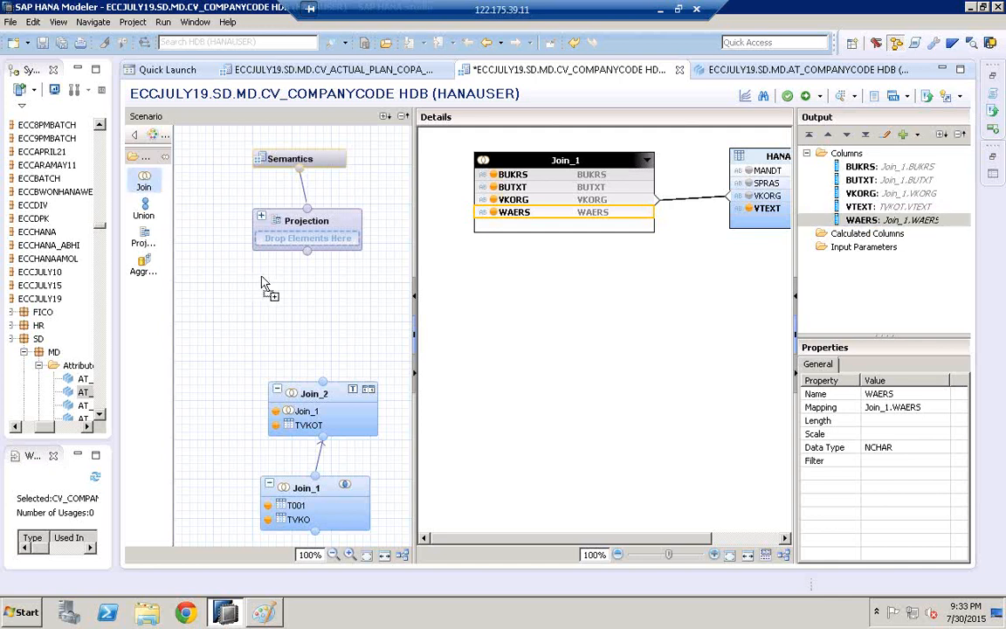
{"action": "left_click", "coordinate": [266, 285]}
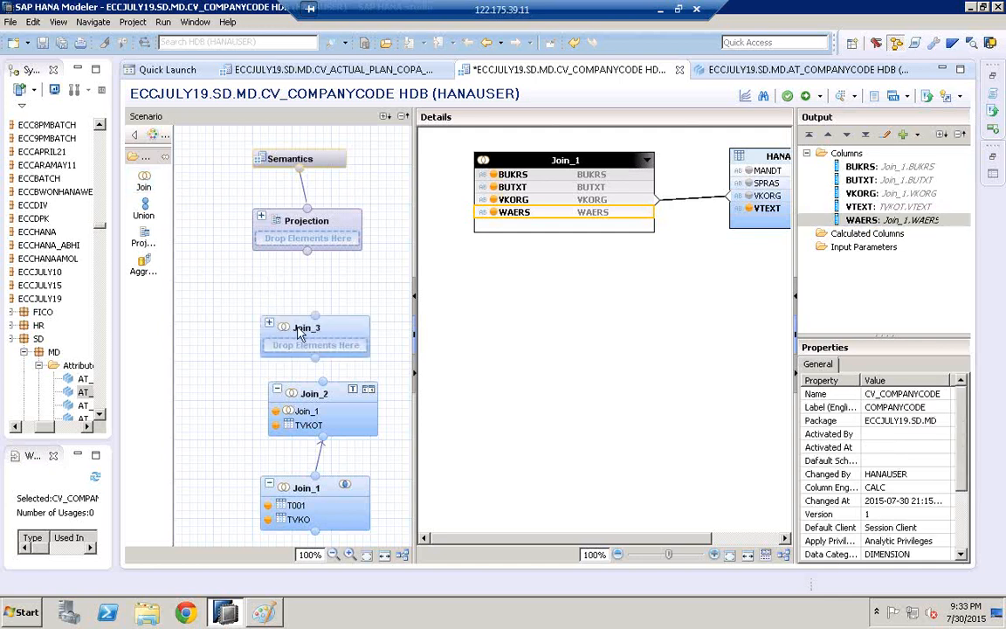
{"action": "left_click", "coordinate": [297, 316]}
{"action": "mouse_move", "coordinate": [297, 316]}
{"action": "left_mouse_down"}
{"action": "mouse_move", "coordinate": [303, 253]}
{"action": "mouse_move", "coordinate": [301, 297]}
{"action": "left_mouse_up"}
{"action": "left_click_drag", "start_coordinate": [324, 387], "coordinate": [318, 345]}
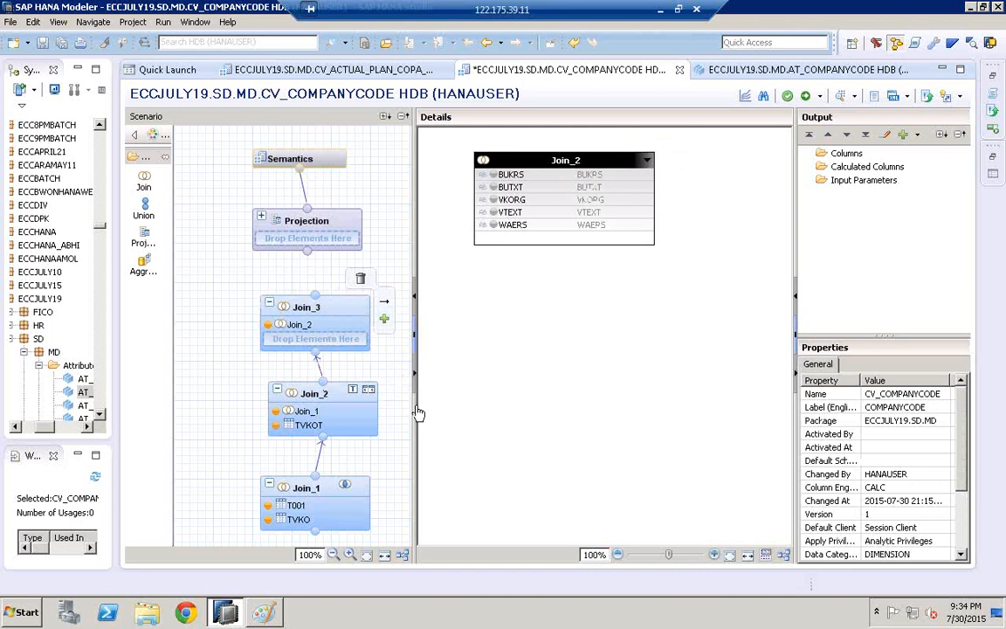
- Add the TCURT table from the HANAUSER schema to Join_3
{"action": "left_click_drag", "start_coordinate": [515, 386], "coordinate": [517, 384]}
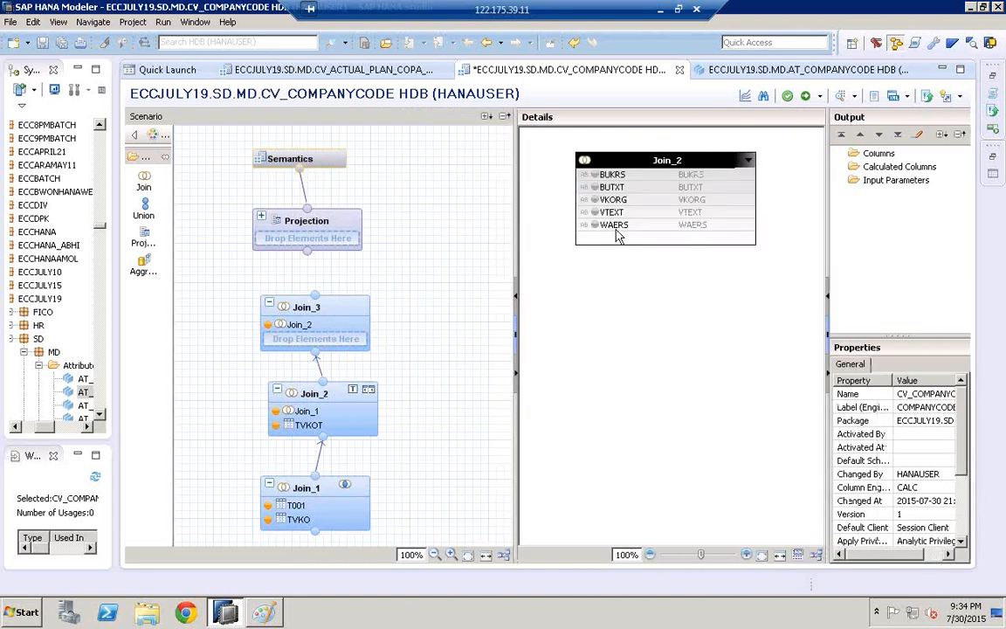
{"action": "mouse_move", "coordinate": [337, 316]}
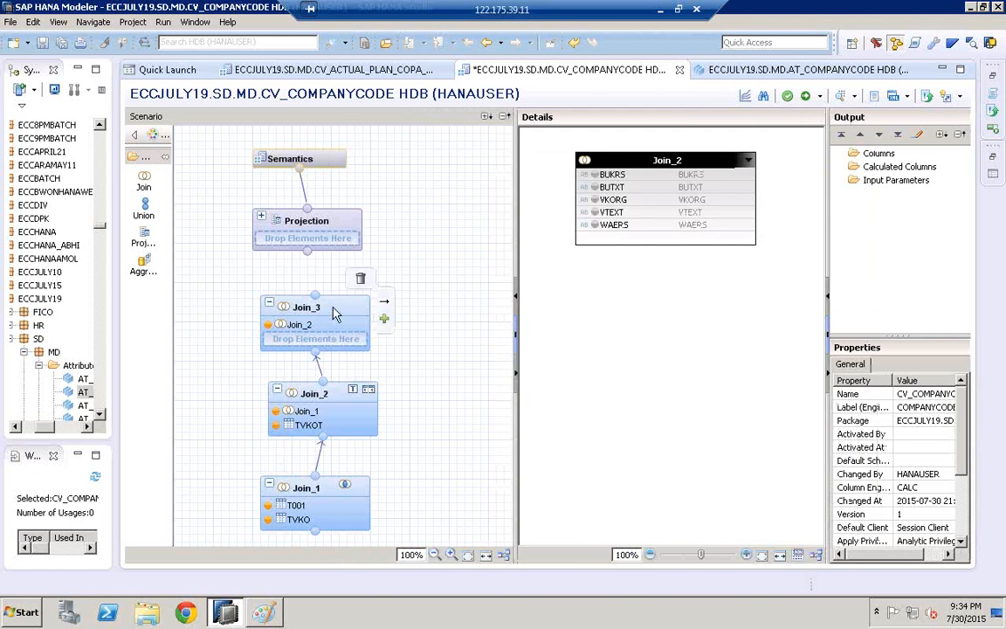
{"action": "left_click", "coordinate": [386, 321]}
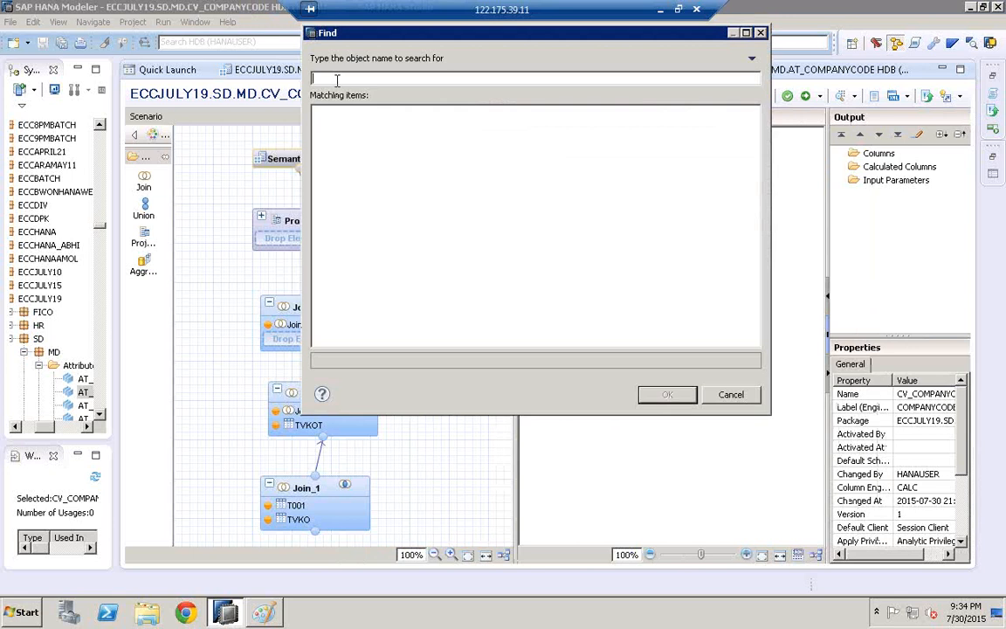
{"action": "type", "text": "TCURT"}
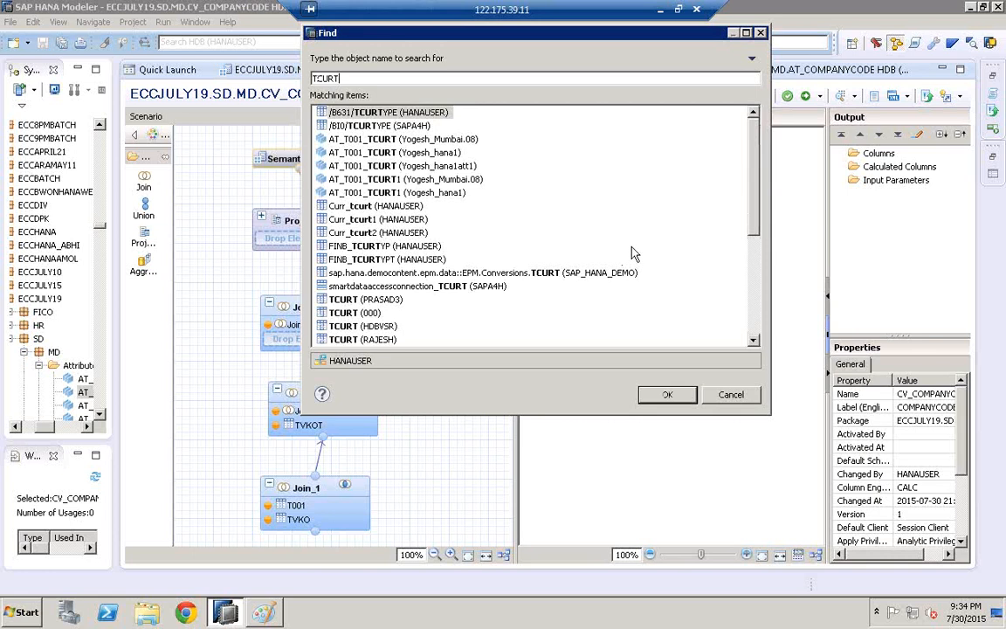
{"action": "scroll", "coordinate": [754, 237], "scroll_direction": "down", "scroll_amount": 2}
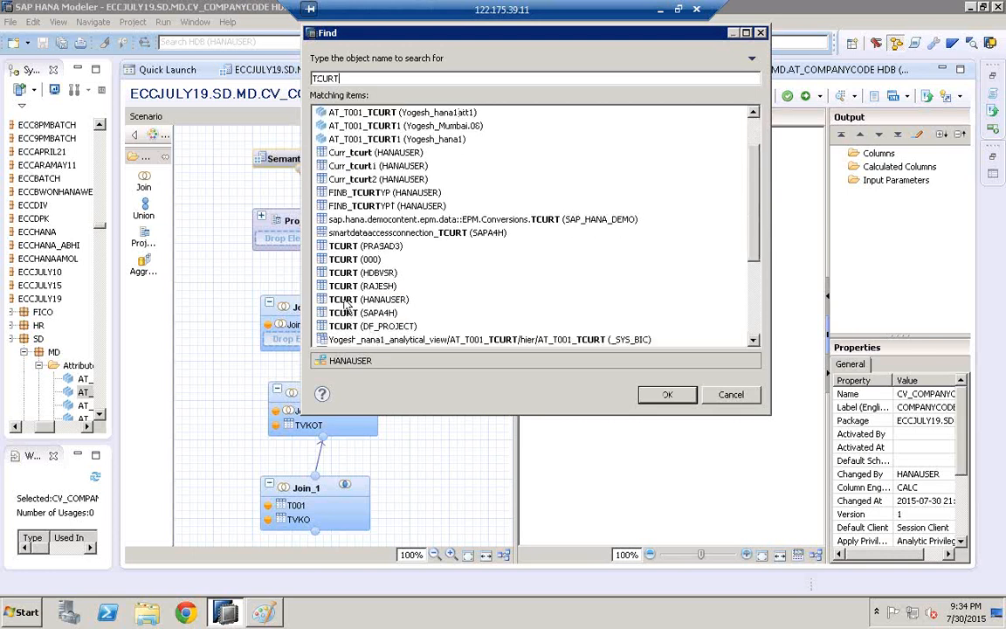
{"action": "left_click", "coordinate": [376, 300]}
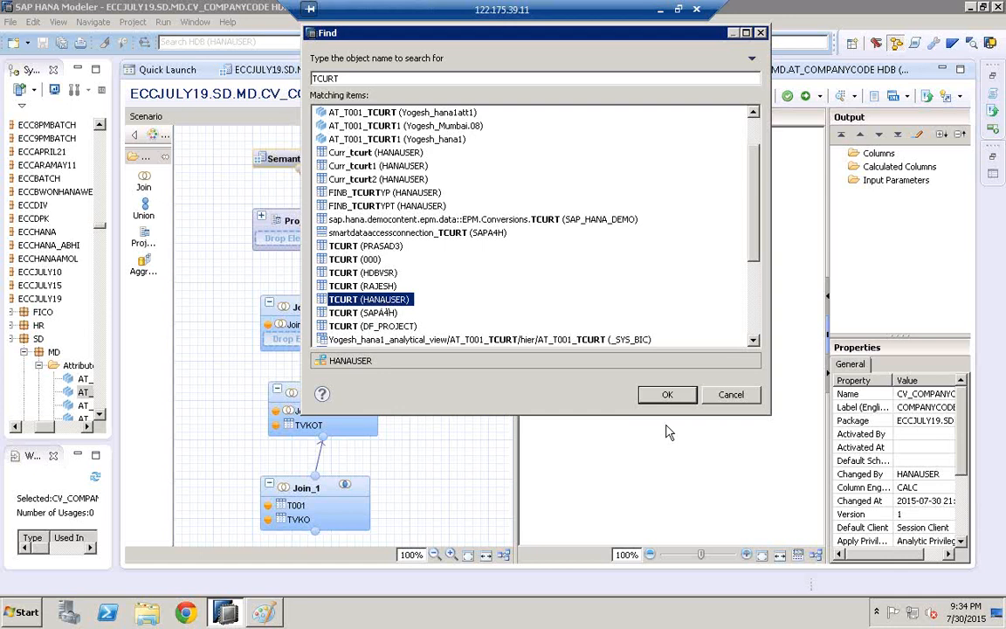
{"action": "left_click", "coordinate": [678, 400]}
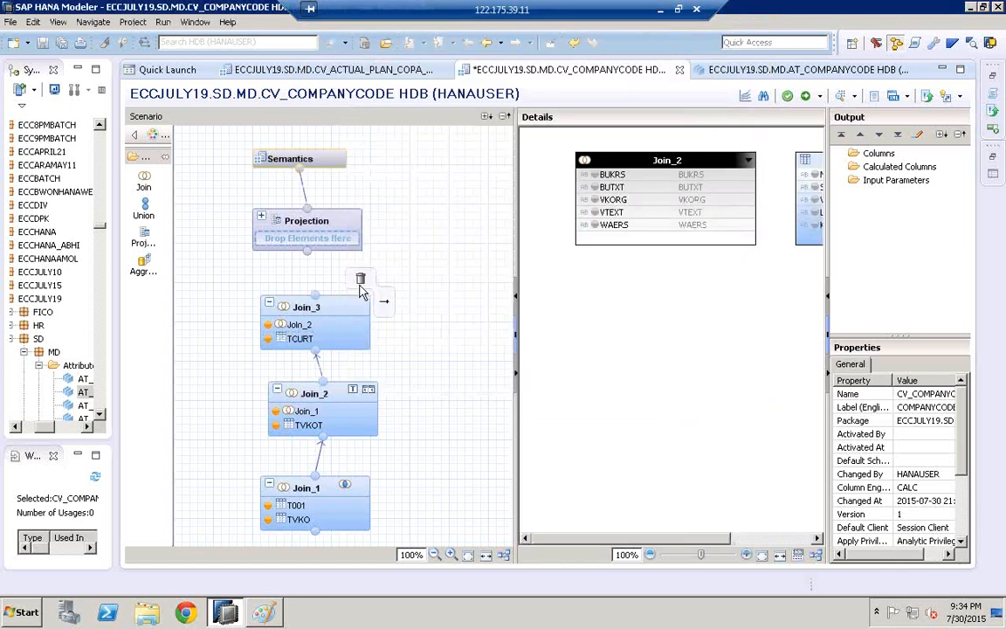
- Join WAERS of Join_2 to WAERS of TCURT in Join_3
{"action": "left_click_drag", "start_coordinate": [516, 422], "coordinate": [415, 408]}
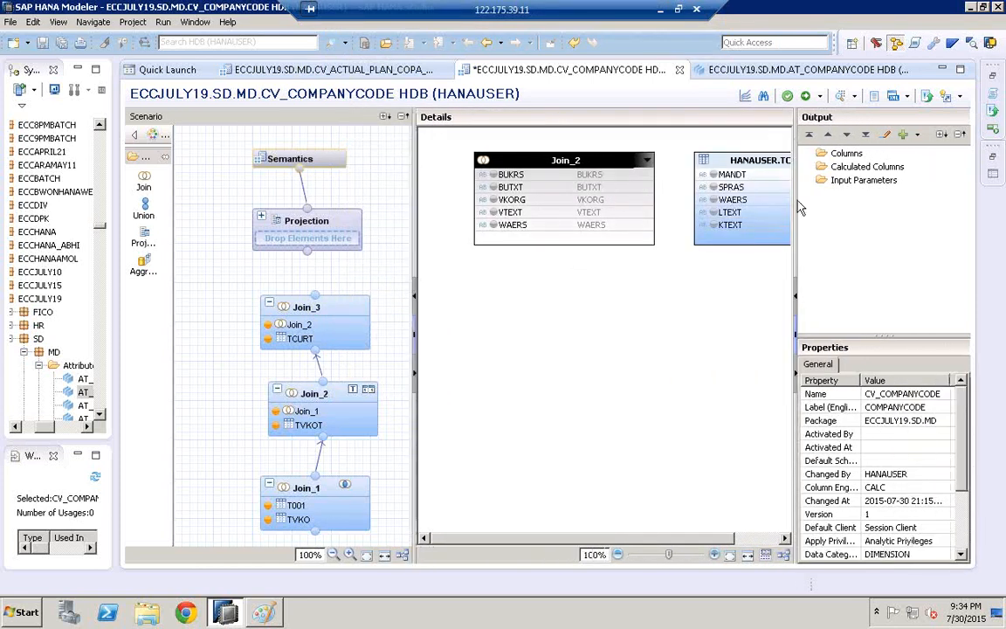
{"action": "left_click_drag", "start_coordinate": [828, 189], "coordinate": [903, 189]}
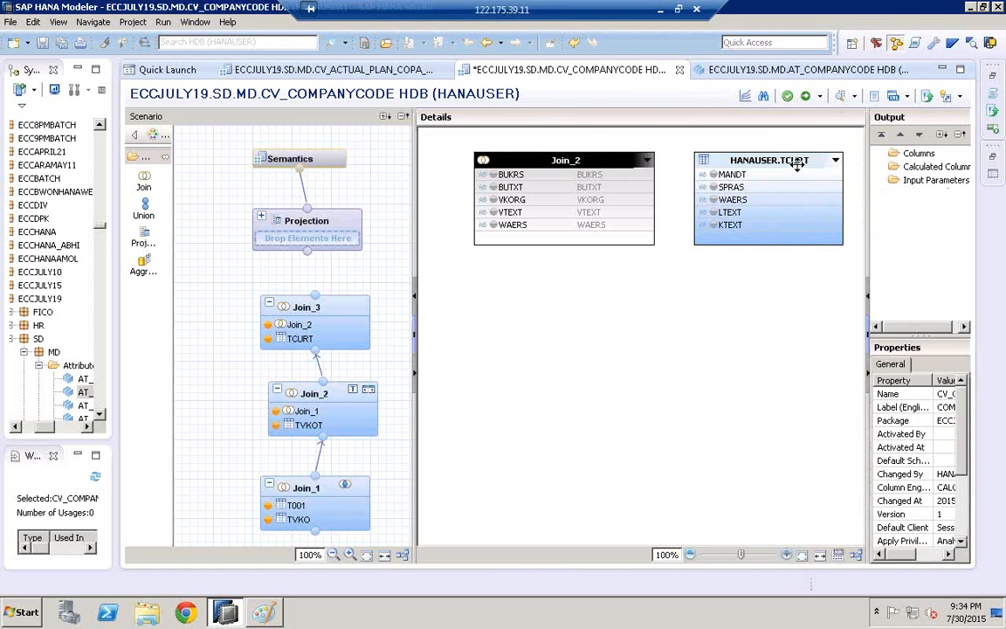
{"action": "left_click", "coordinate": [641, 226]}
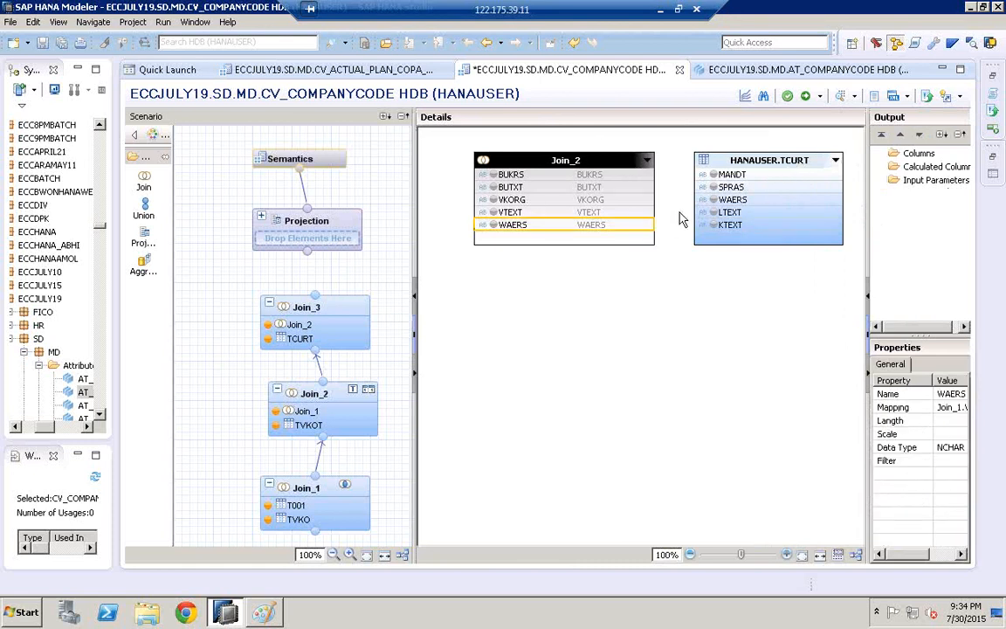
{"action": "left_click_drag", "start_coordinate": [683, 219], "coordinate": [710, 201]}
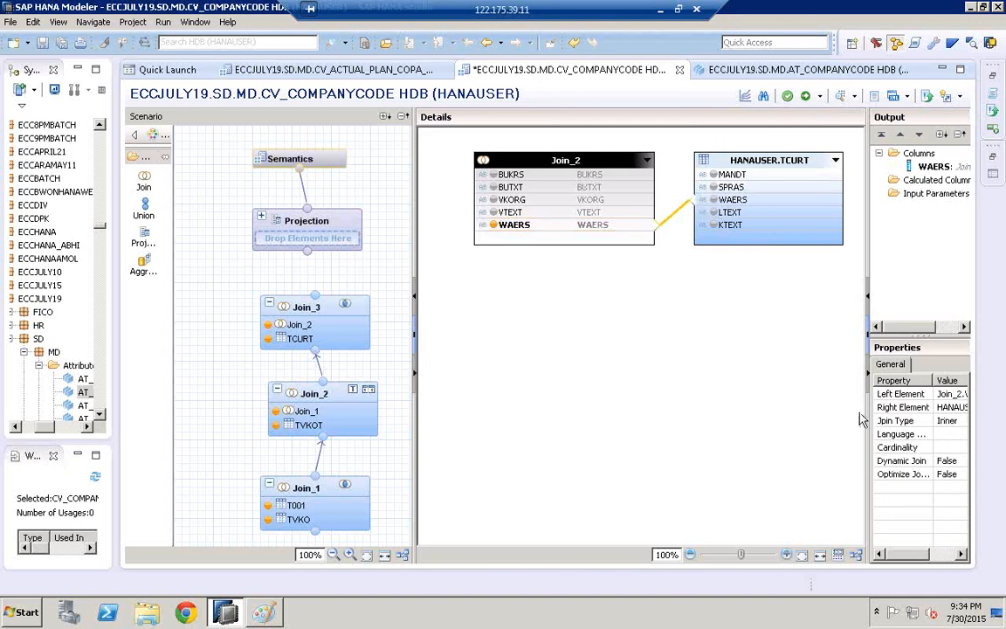
- Set the WAERS join with TCURT to Text Join, using SPRAS as its language column
{"action": "left_click_drag", "start_coordinate": [860, 410], "coordinate": [819, 409]}
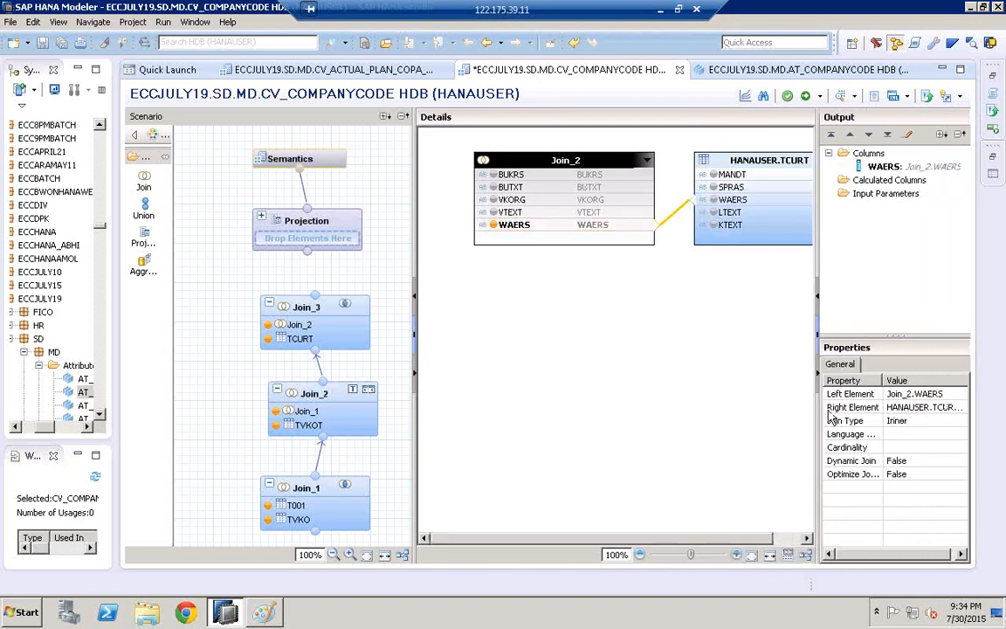
{"action": "left_click", "coordinate": [911, 423]}
{"action": "left_click", "coordinate": [960, 421]}
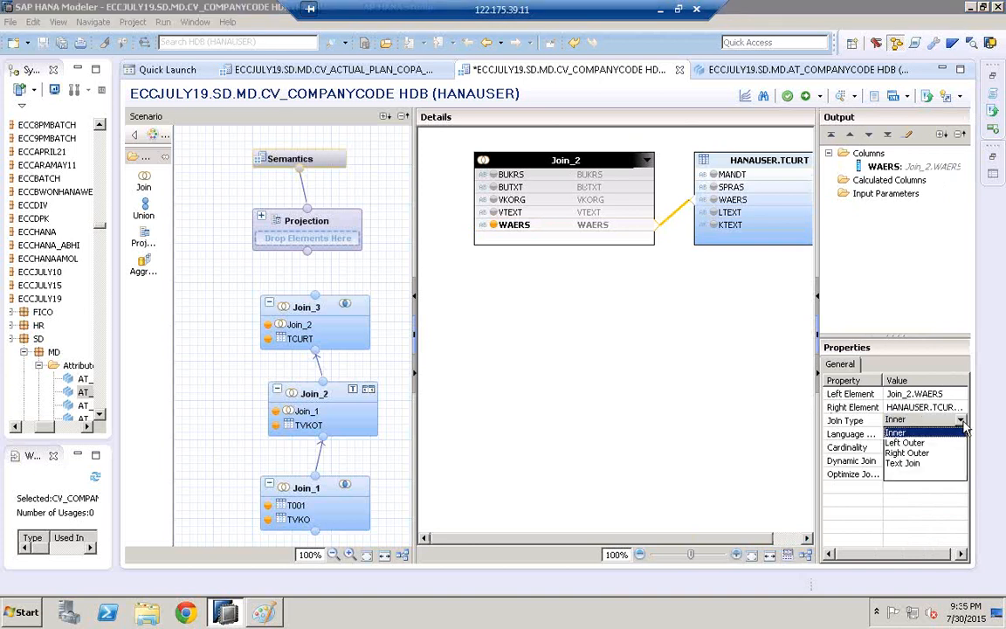
{"action": "left_click", "coordinate": [904, 464]}
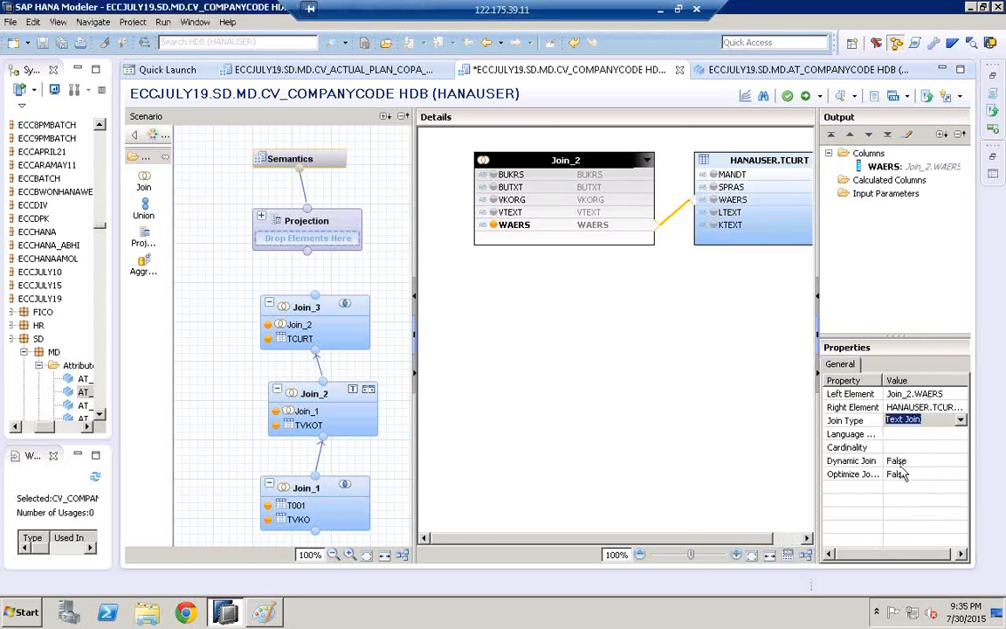
{"action": "left_click", "coordinate": [897, 435]}
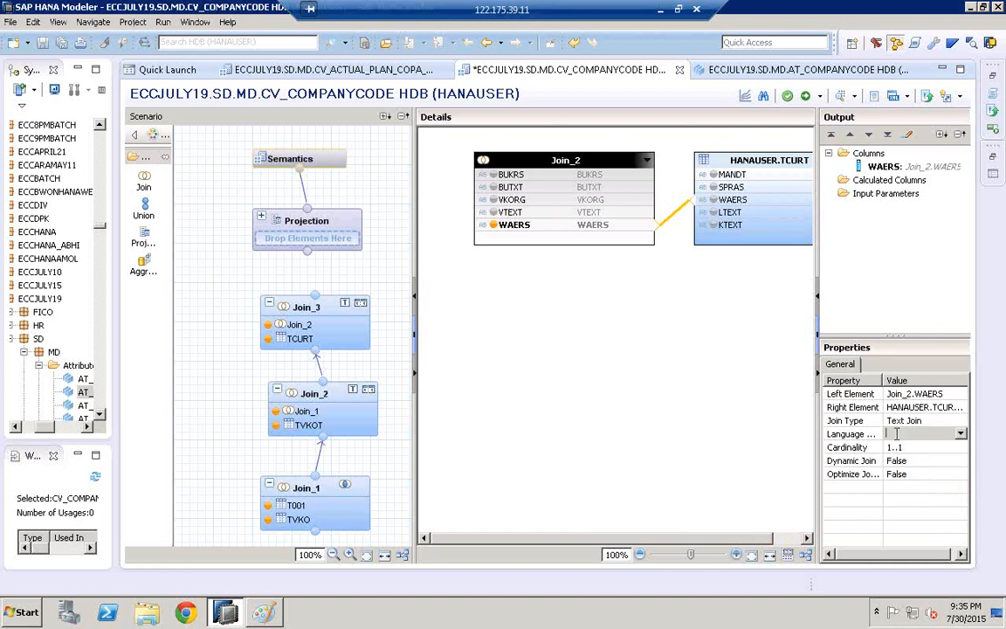
{"action": "left_click", "coordinate": [961, 434]}
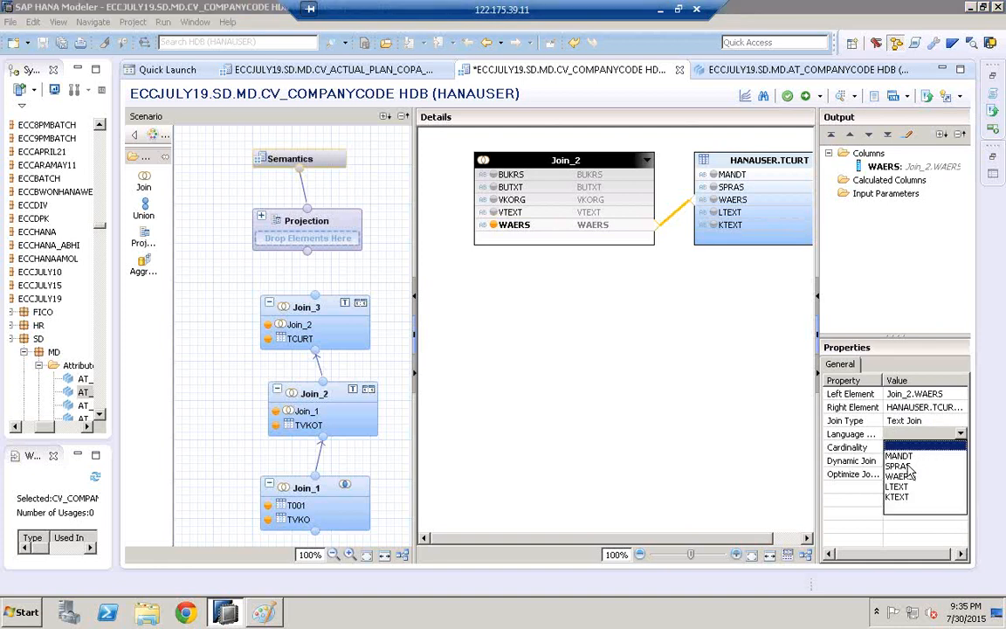
{"action": "left_click", "coordinate": [907, 468]}
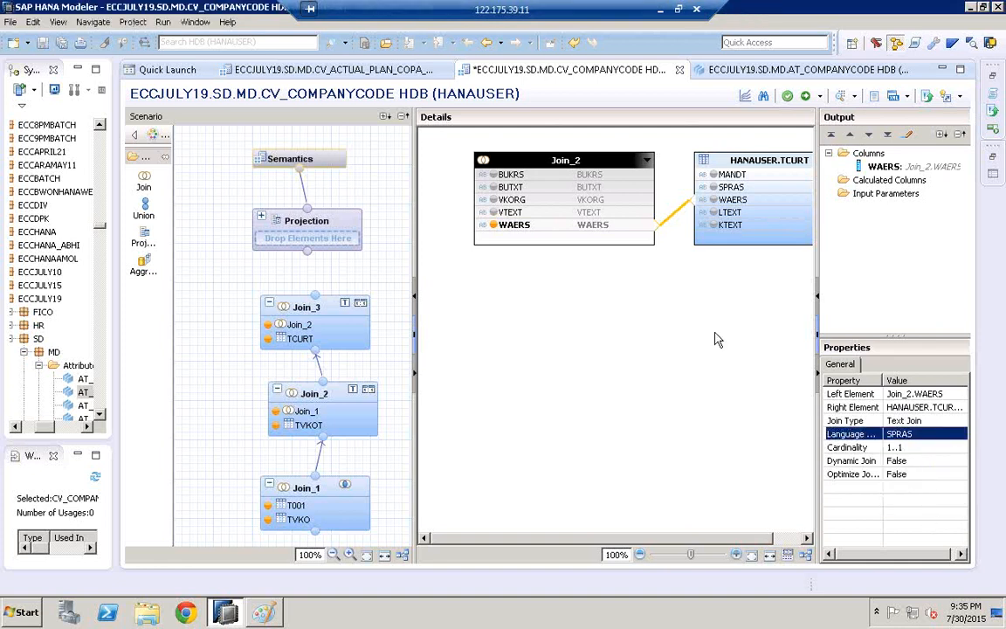
- Add LTEXT from TCURT and BUKRS, BUTXT, VKORG and VTEXT from Join_2 to Join_3's output columns
{"action": "left_click", "coordinate": [716, 215]}
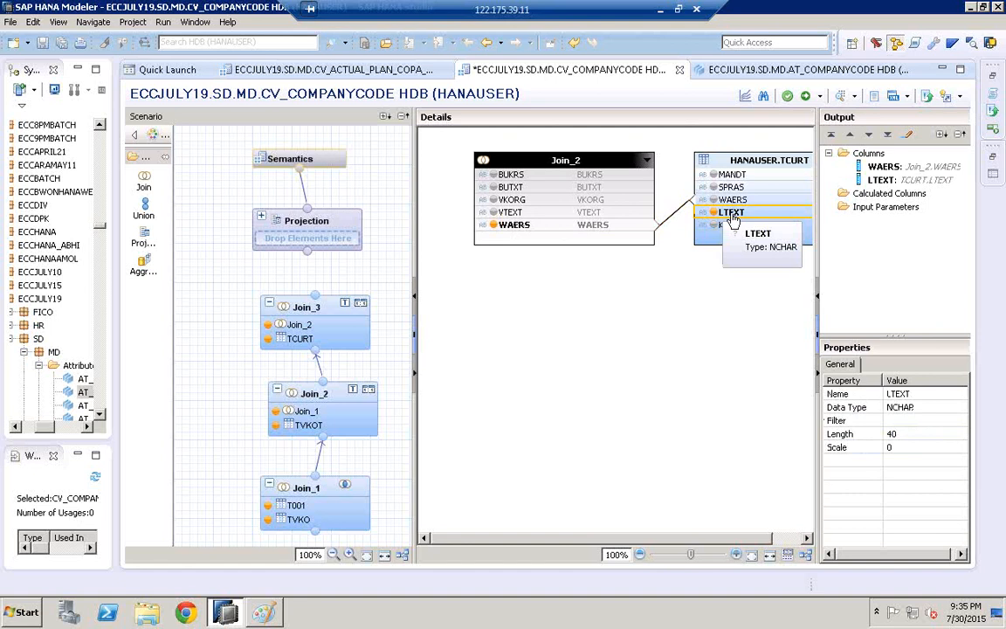
{"action": "left_click", "coordinate": [494, 175]}
{"action": "left_click", "coordinate": [493, 187]}
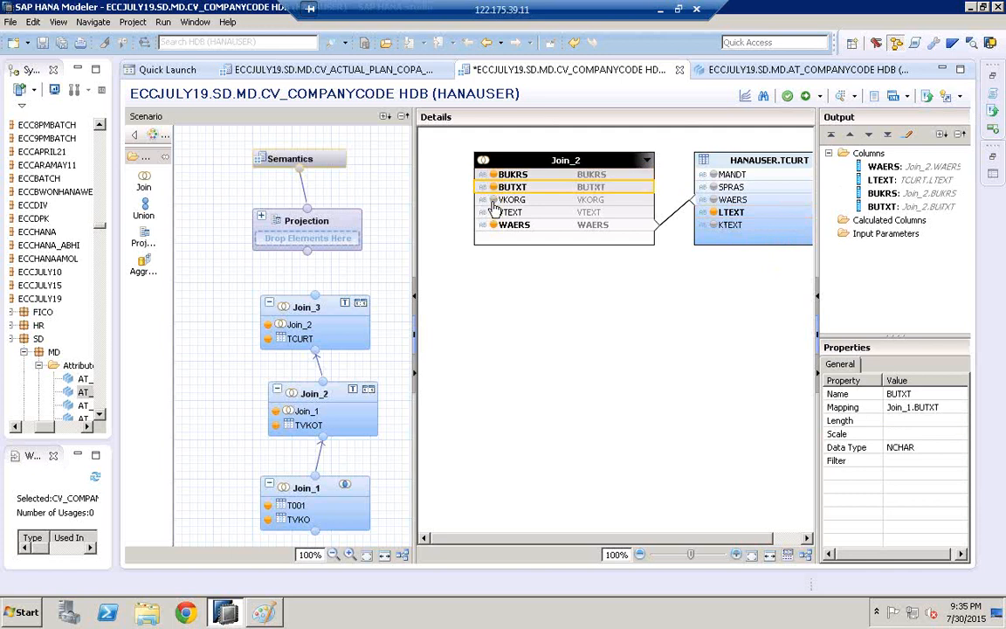
{"action": "left_click", "coordinate": [493, 200]}
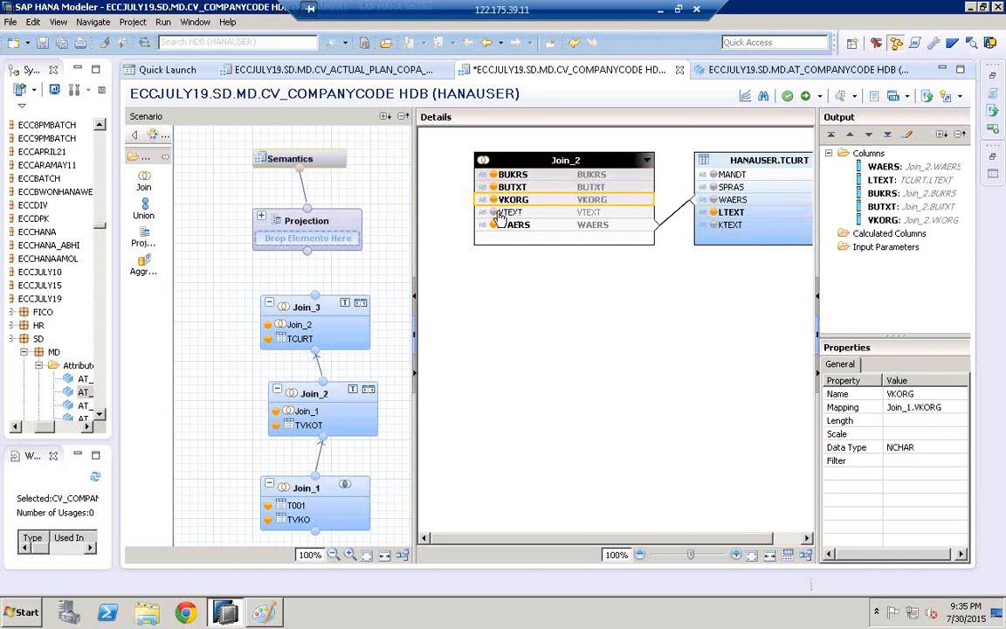
{"action": "left_click", "coordinate": [495, 213]}
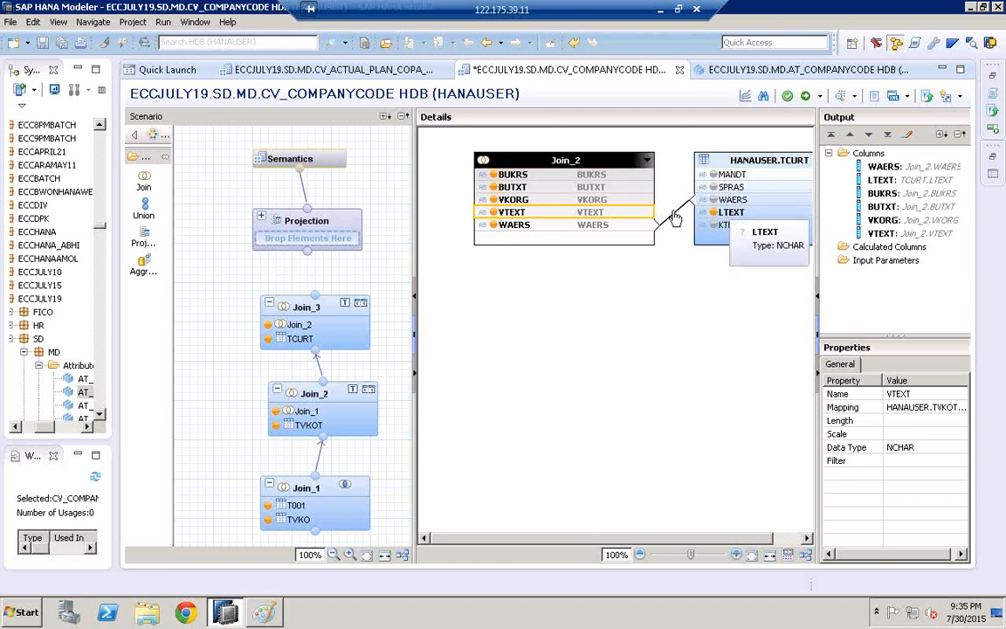
{"action": "left_click", "coordinate": [892, 158]}
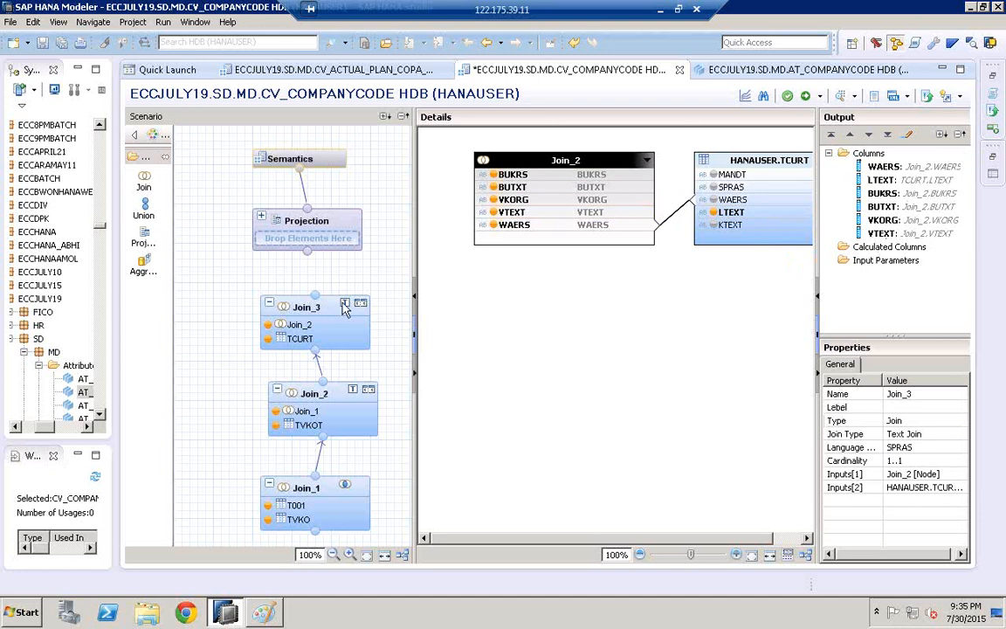
- Connect Join_3 to the Projection node and add all of its columns to the projection's output
{"action": "left_click_drag", "start_coordinate": [320, 302], "coordinate": [312, 255]}
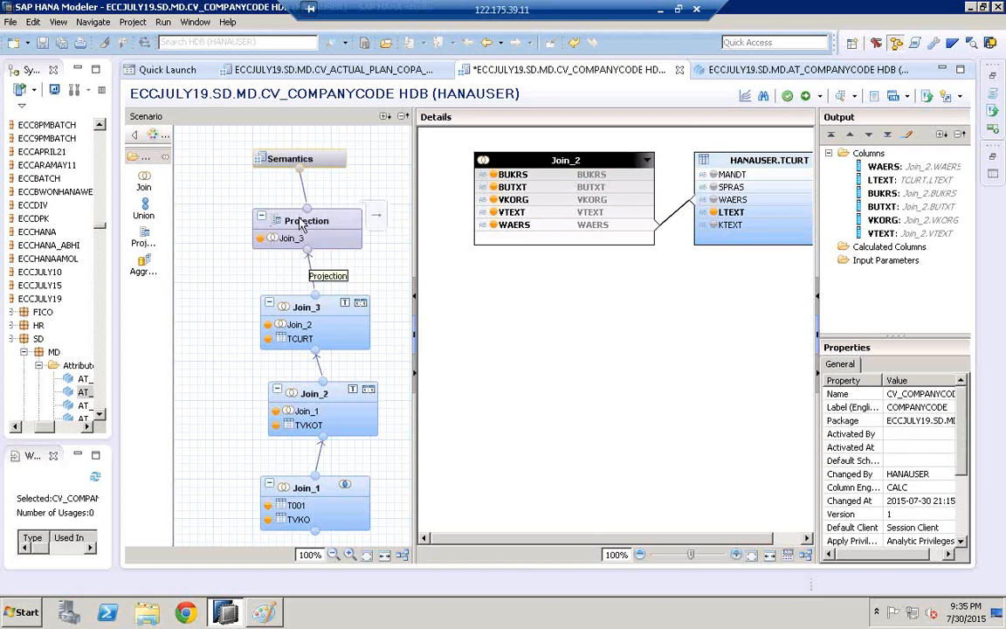
{"action": "left_click", "coordinate": [301, 224]}
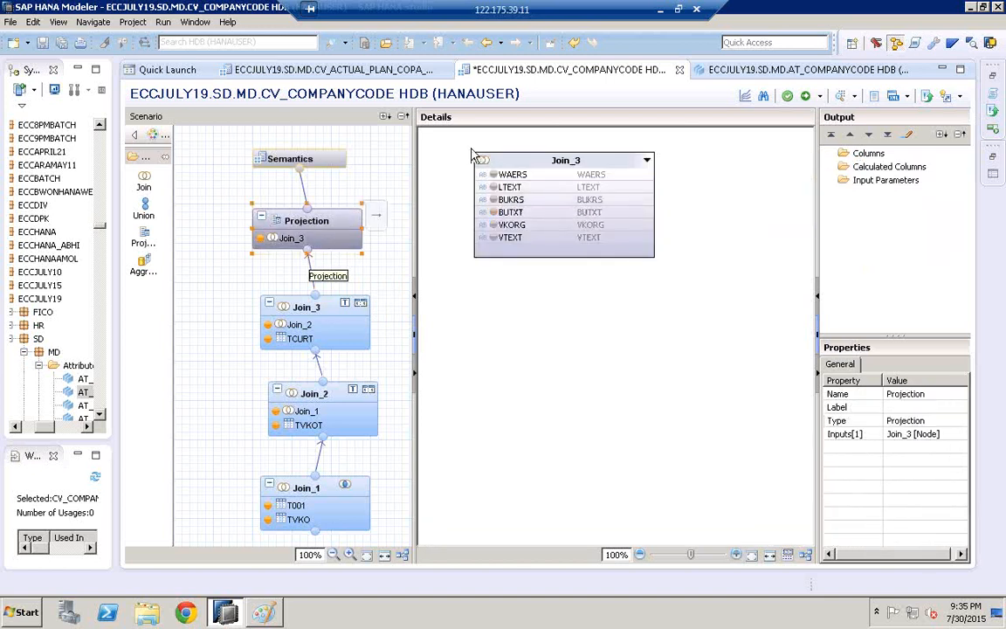
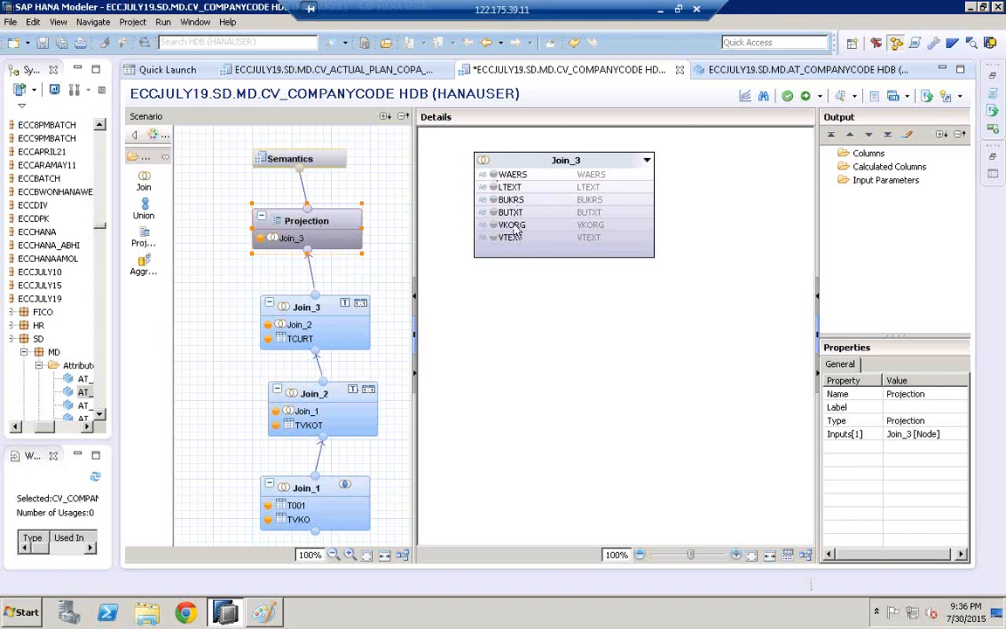
{"action": "right_click", "coordinate": [540, 166]}
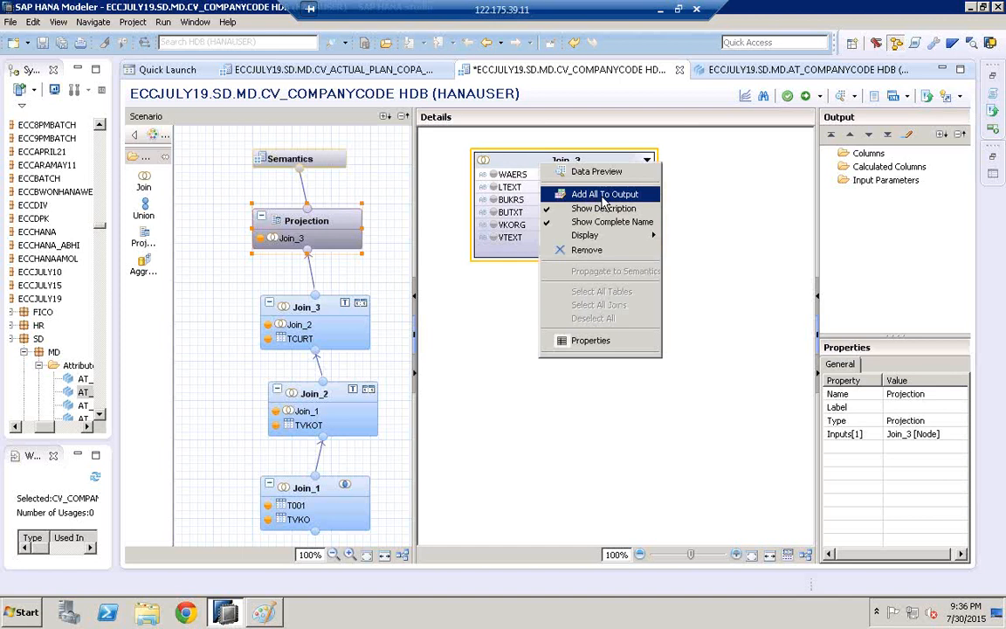
{"action": "left_click", "coordinate": [603, 195]}
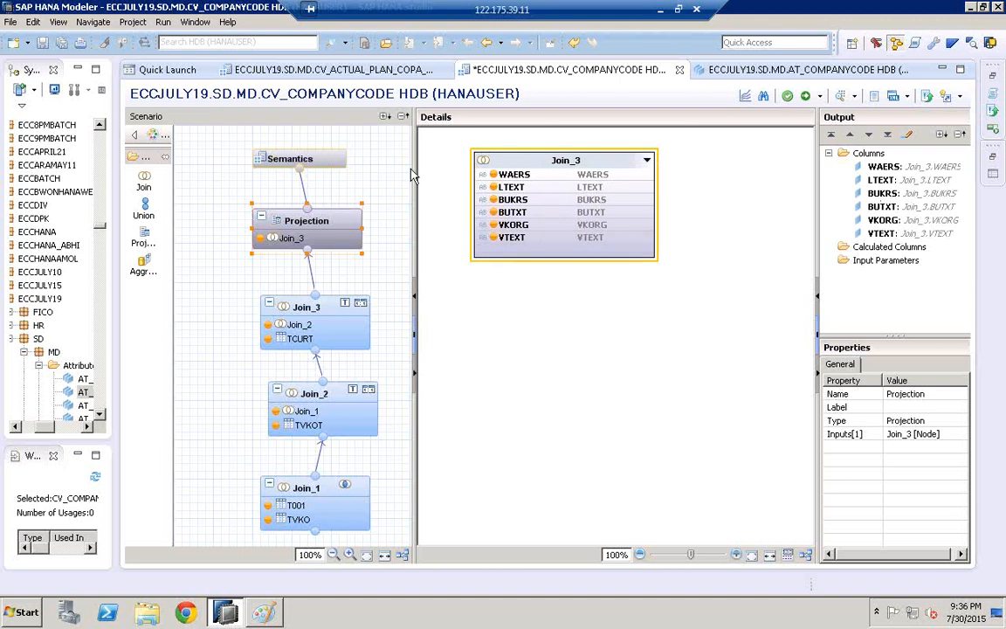
- Open the Semantics node's details and arrange the scenario nodes with Auto Layout
{"action": "left_click", "coordinate": [297, 161]}
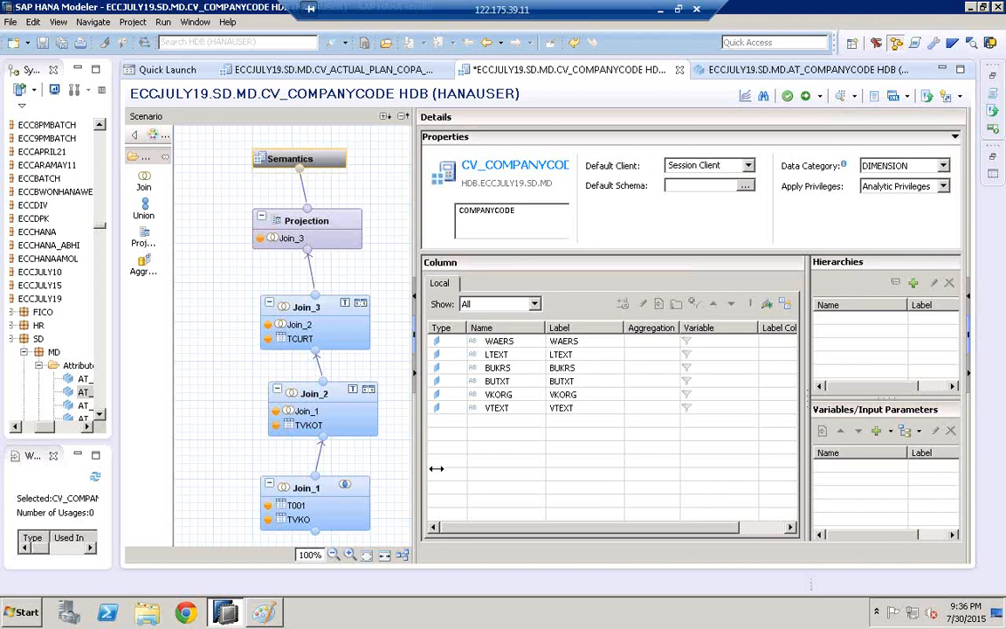
{"action": "left_click_drag", "start_coordinate": [418, 468], "coordinate": [436, 469]}
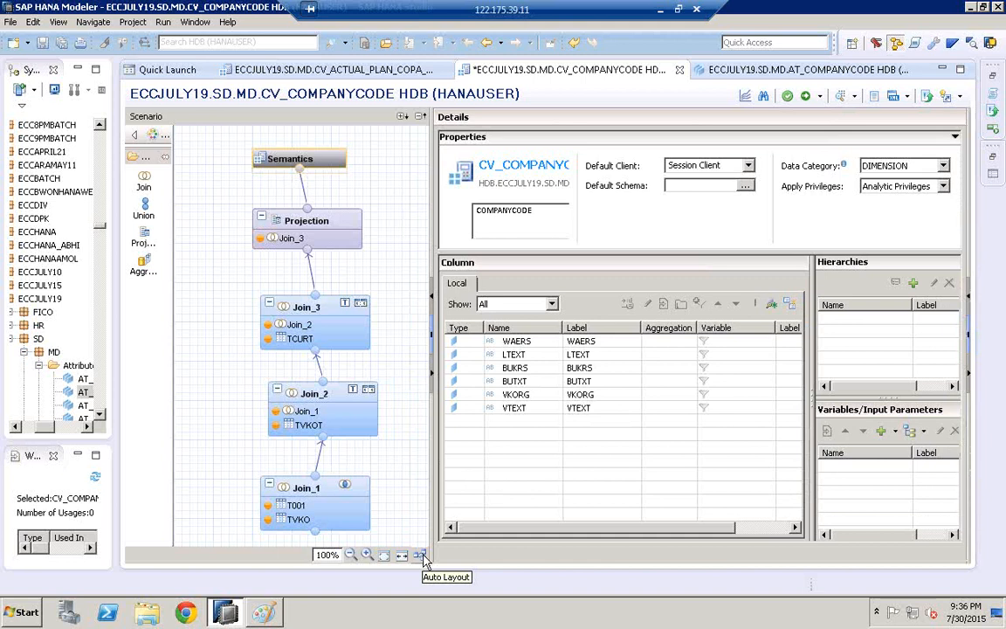
{"action": "left_click", "coordinate": [423, 557]}
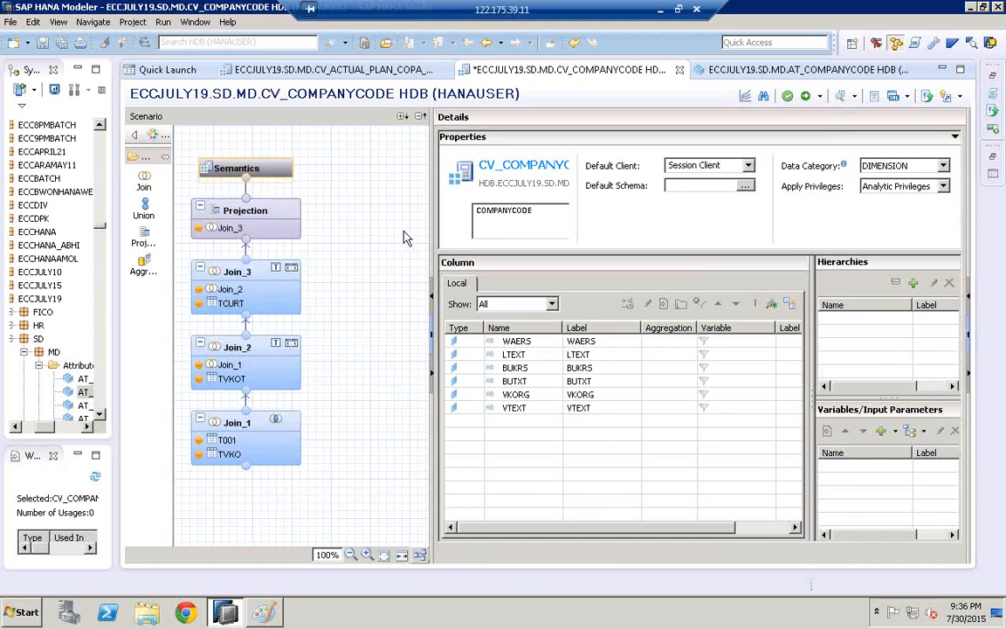
{"action": "left_click_drag", "start_coordinate": [431, 249], "coordinate": [341, 237]}
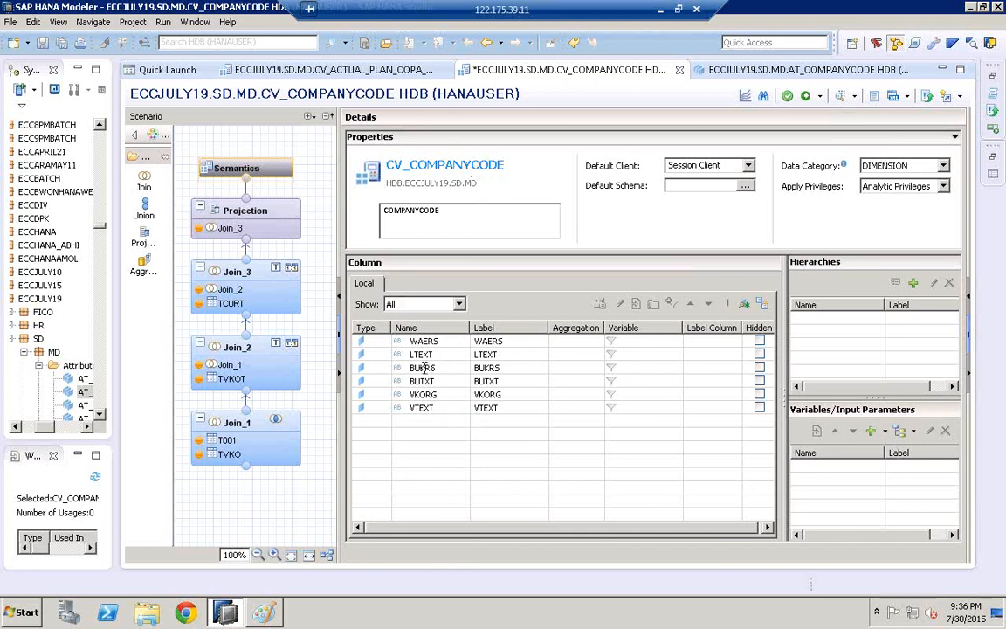
- Set the type of the BUKRS column to Key Attribute in the semantics
{"action": "left_click", "coordinate": [383, 370]}
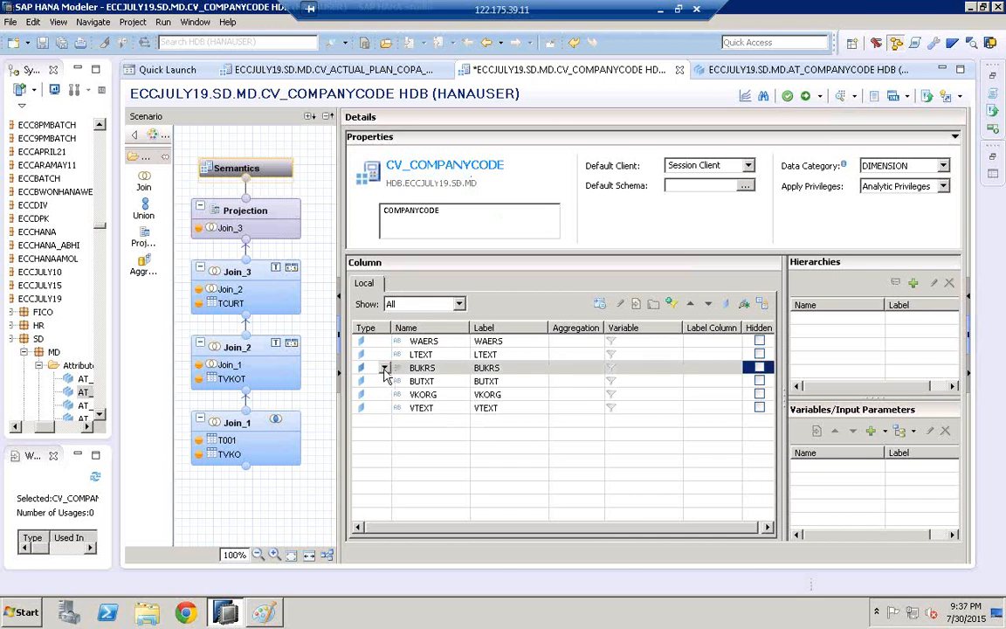
{"action": "left_click", "coordinate": [385, 368]}
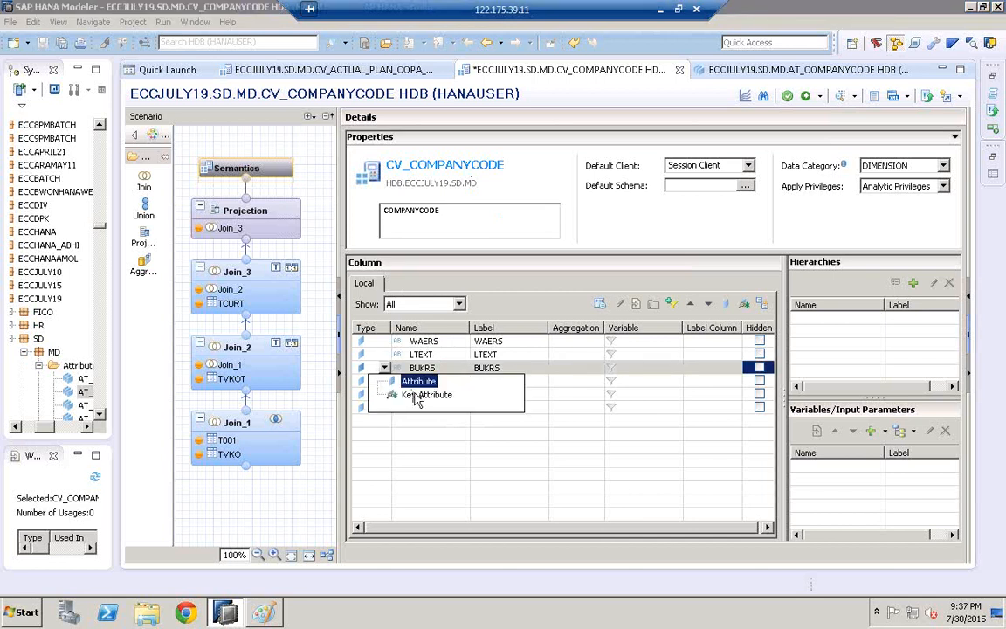
{"action": "left_click", "coordinate": [417, 398]}
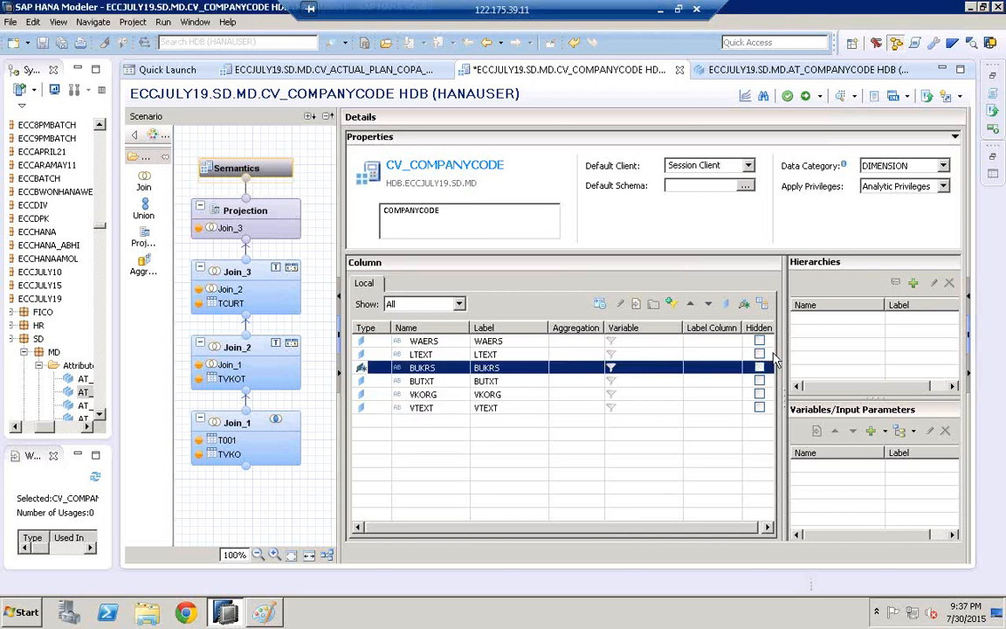
- Assign label columns in the semantics: LTEXT for WAERS, BUTXT for BUKRS and VTEXT for VKORG
{"action": "left_click_drag", "start_coordinate": [784, 337], "coordinate": [885, 338]}
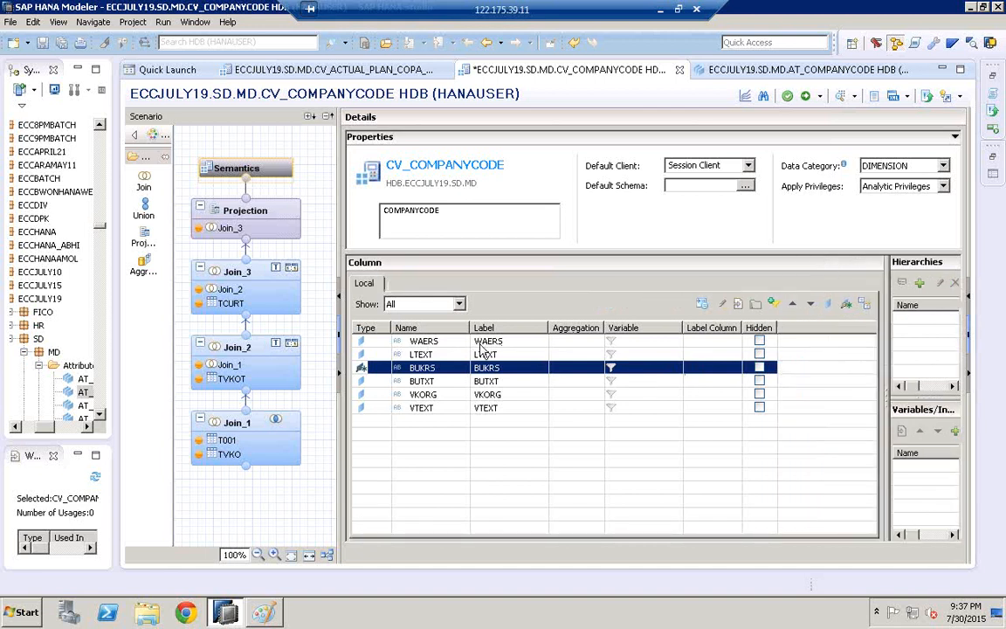
{"action": "left_click", "coordinate": [696, 343]}
{"action": "left_click", "coordinate": [735, 341]}
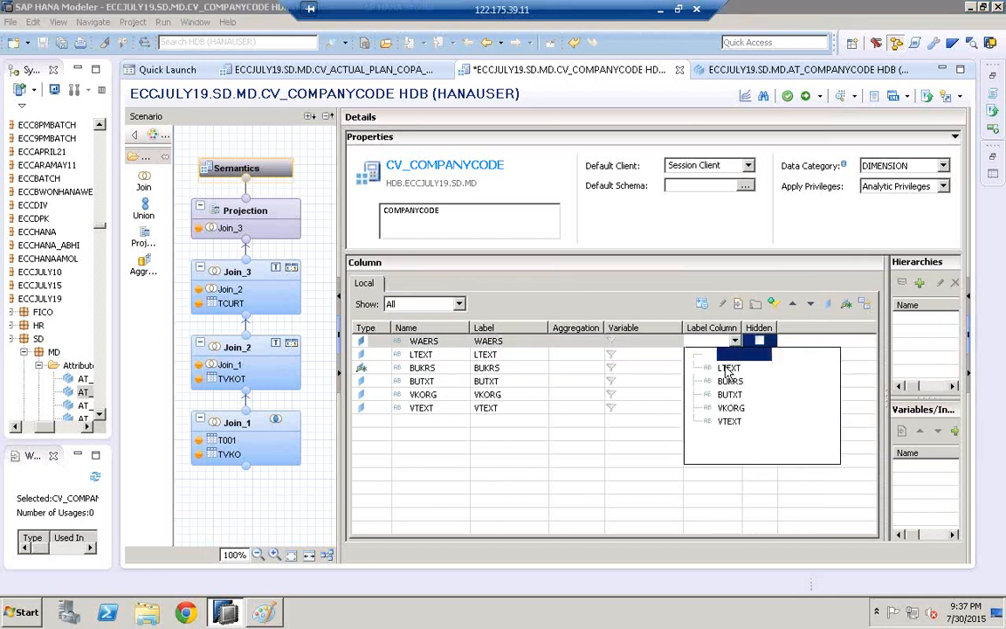
{"action": "left_click", "coordinate": [726, 369]}
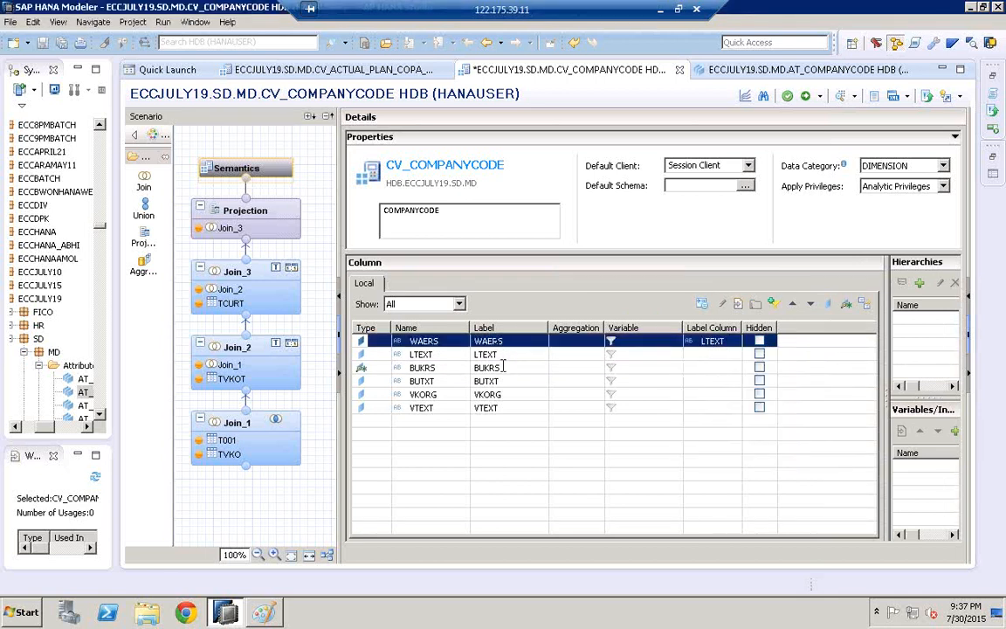
{"action": "left_click", "coordinate": [737, 370]}
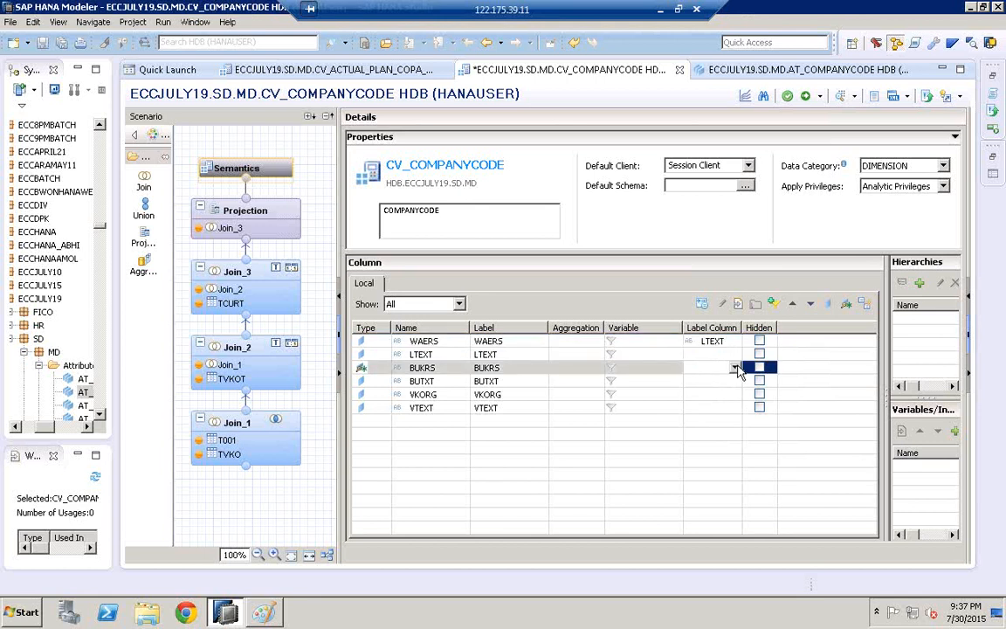
{"action": "left_click", "coordinate": [735, 368]}
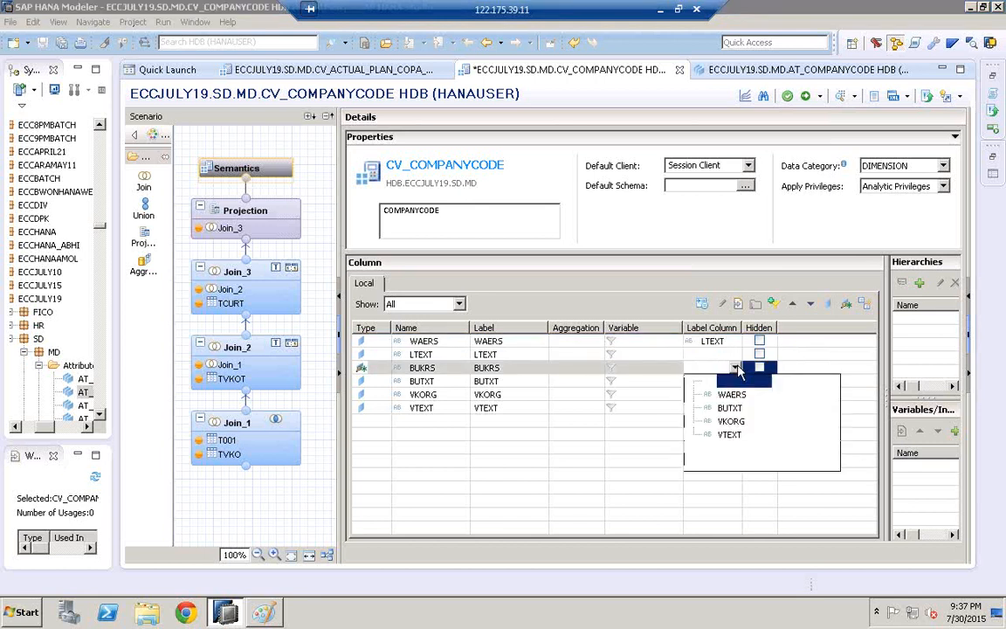
{"action": "left_click", "coordinate": [731, 409]}
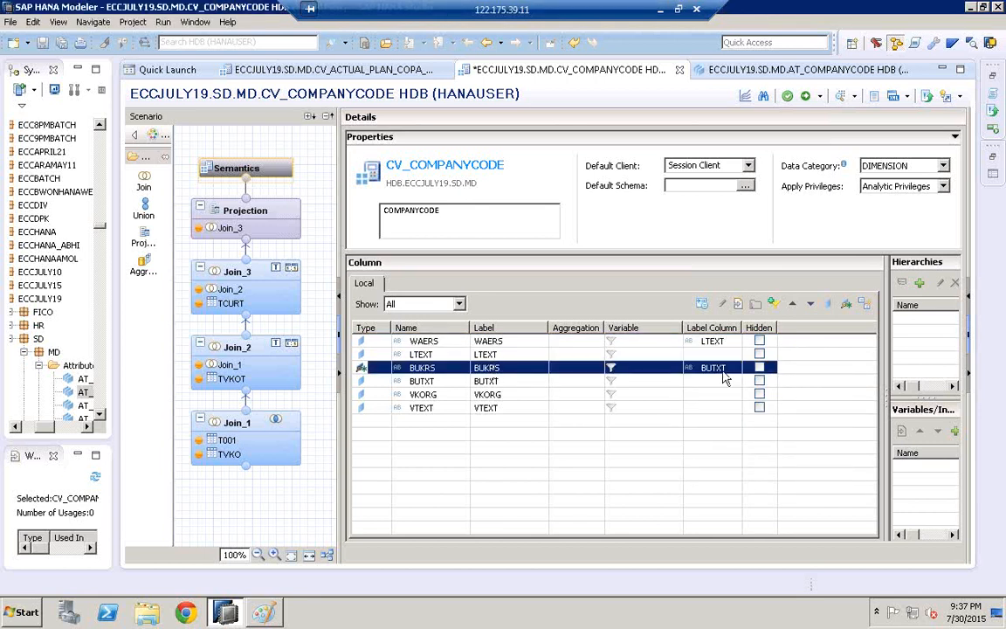
{"action": "left_click", "coordinate": [495, 395]}
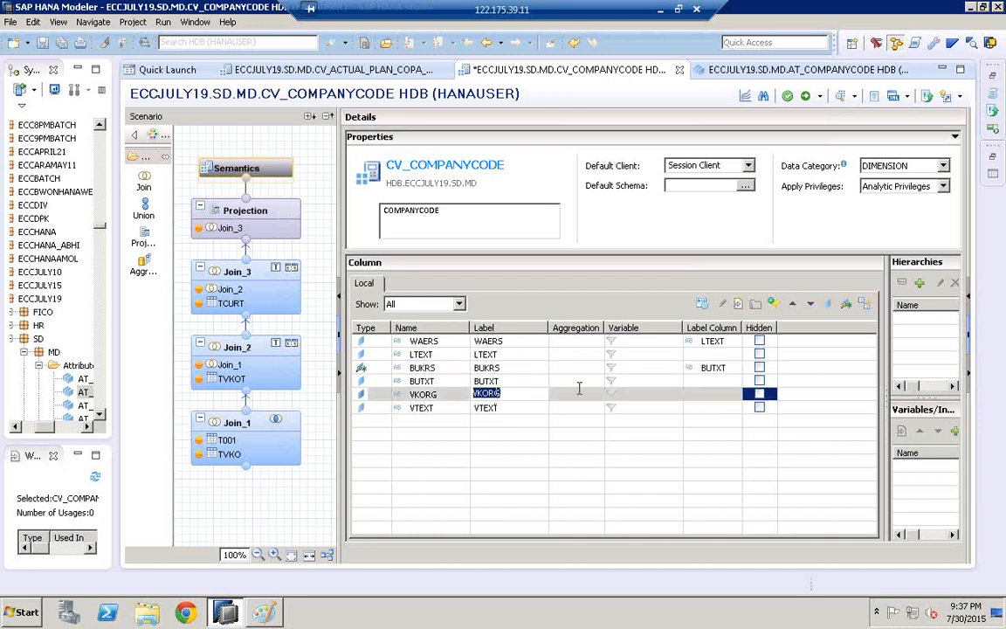
{"action": "left_click", "coordinate": [729, 393]}
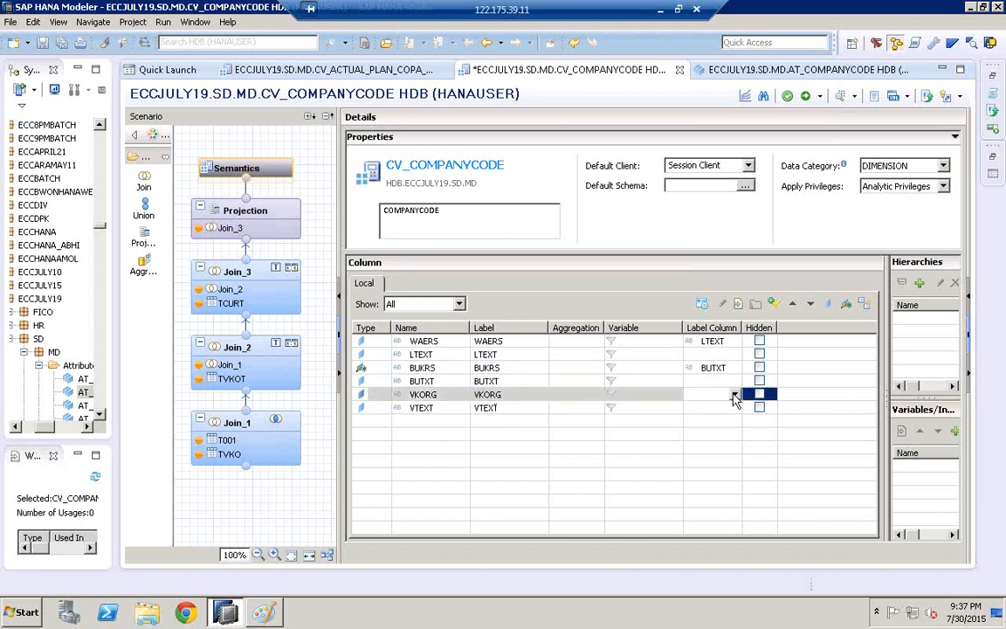
{"action": "left_click", "coordinate": [734, 394]}
{"action": "left_click", "coordinate": [732, 448]}
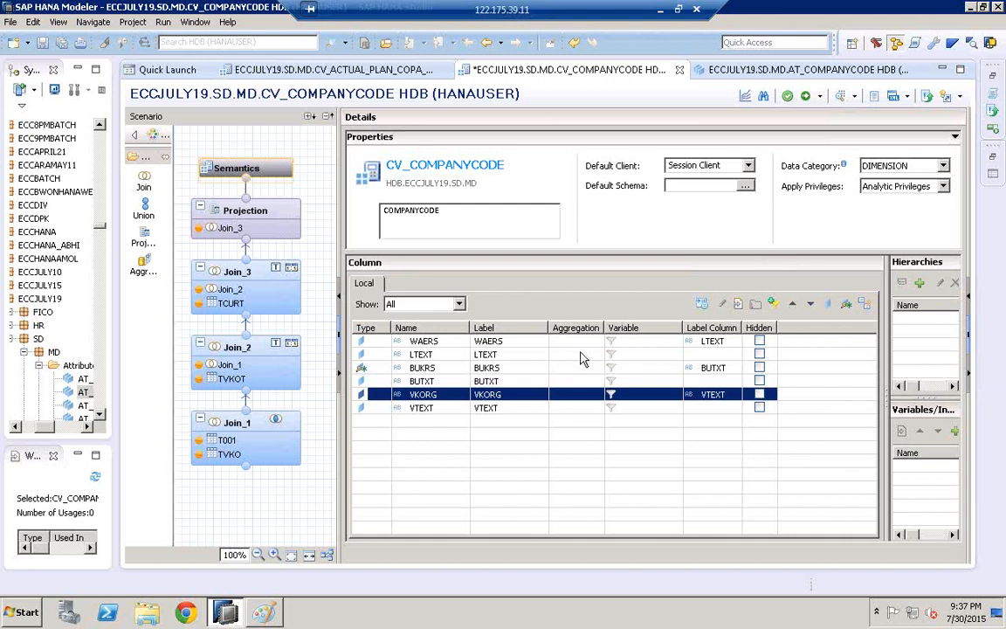
- Mark the text columns LTEXT, BUTXT and VTEXT as hidden
{"action": "left_click", "coordinate": [759, 356]}
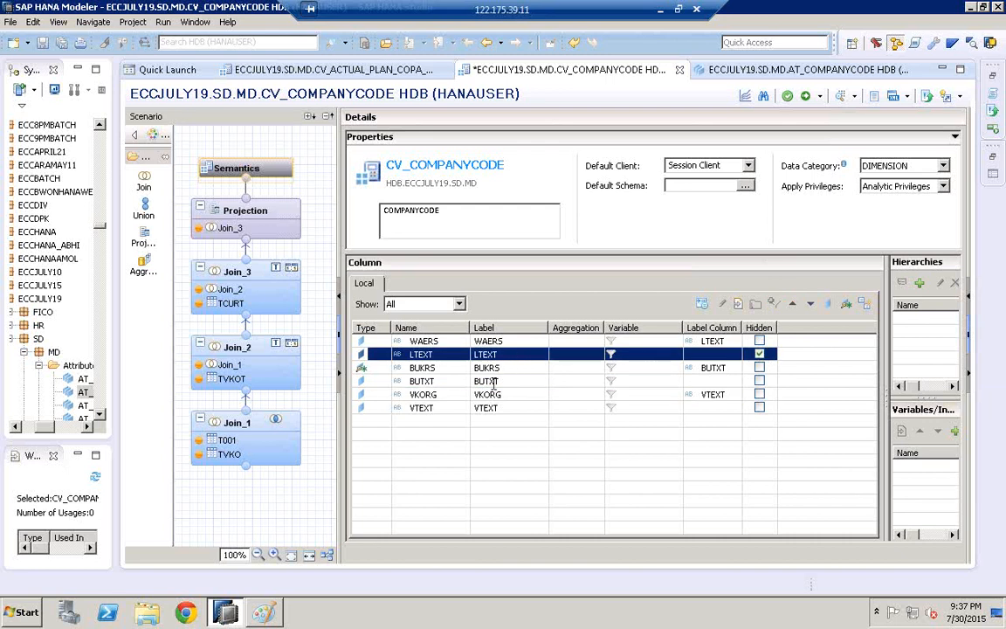
{"action": "left_click", "coordinate": [759, 381]}
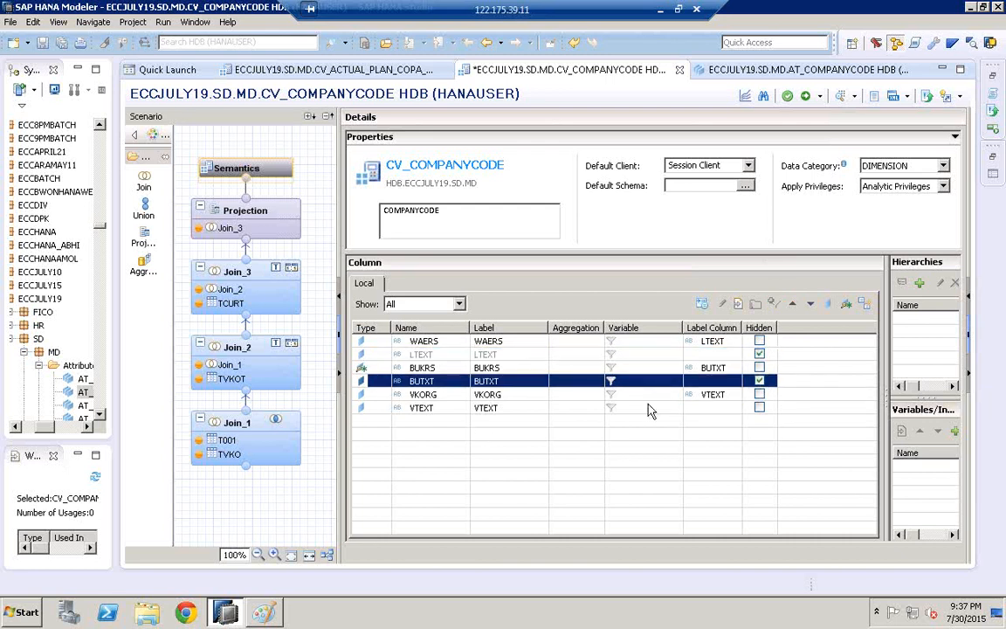
{"action": "left_click", "coordinate": [759, 408]}
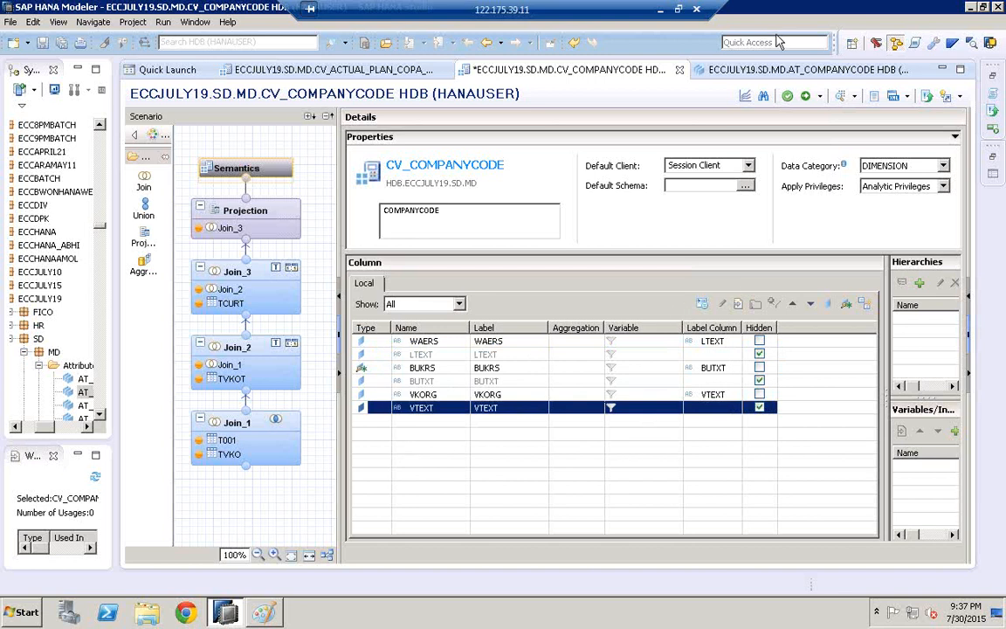
- Validate and activate CV_COMPANYCODE, checking the status of the activation job in the Job Log
{"action": "left_click", "coordinate": [788, 97]}
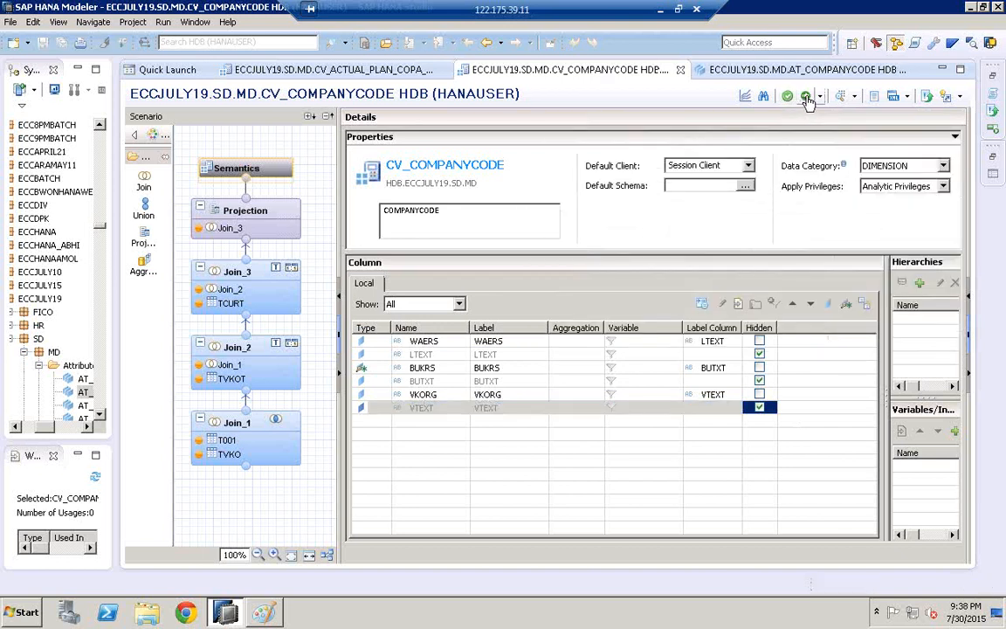
{"action": "left_click", "coordinate": [808, 98]}
{"action": "left_click", "coordinate": [996, 106]}
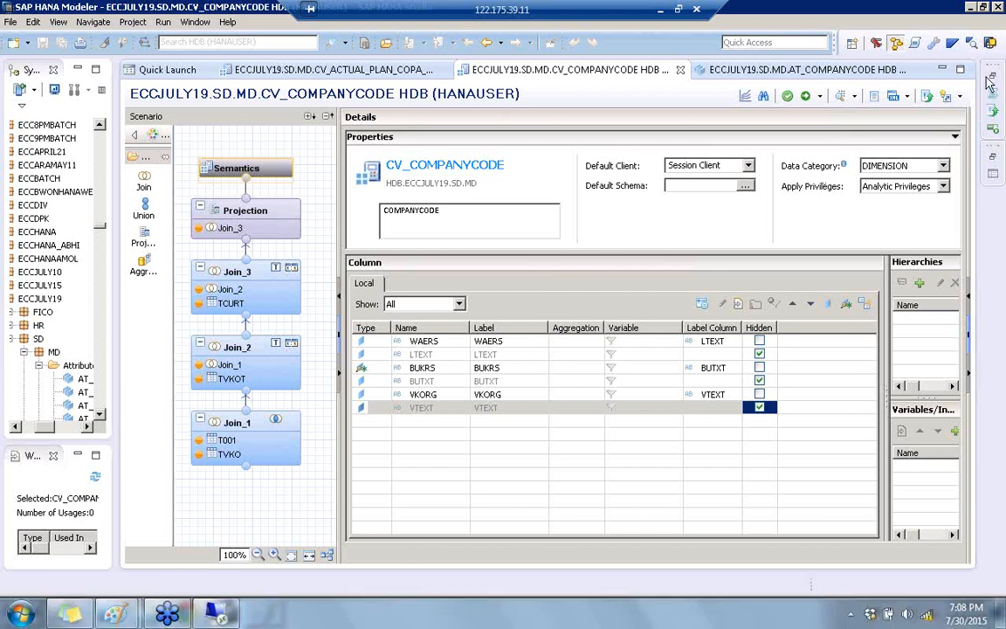
{"action": "left_click", "coordinate": [992, 78]}
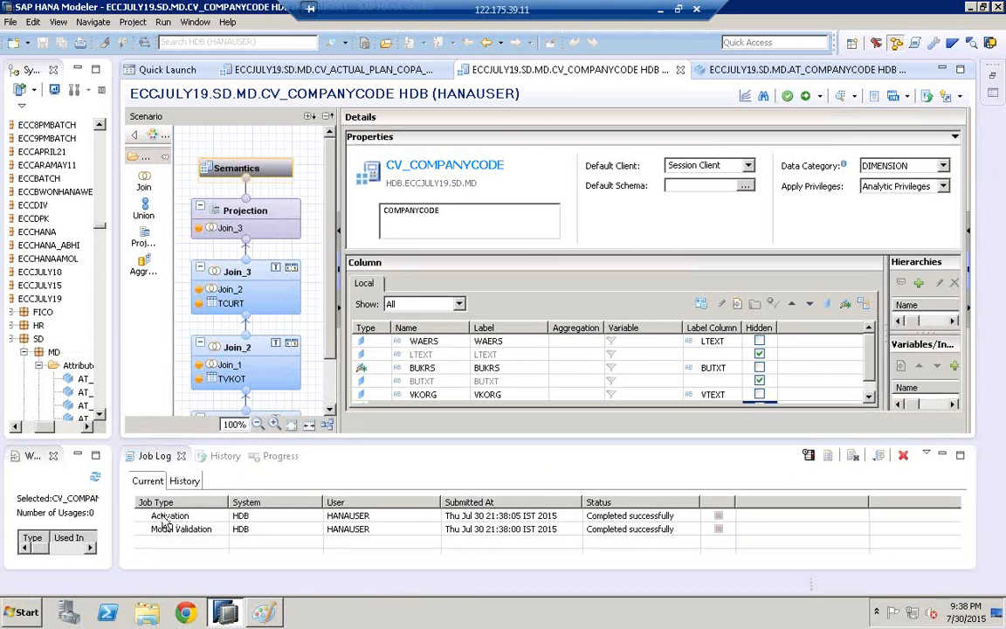
{"action": "left_click", "coordinate": [163, 519]}
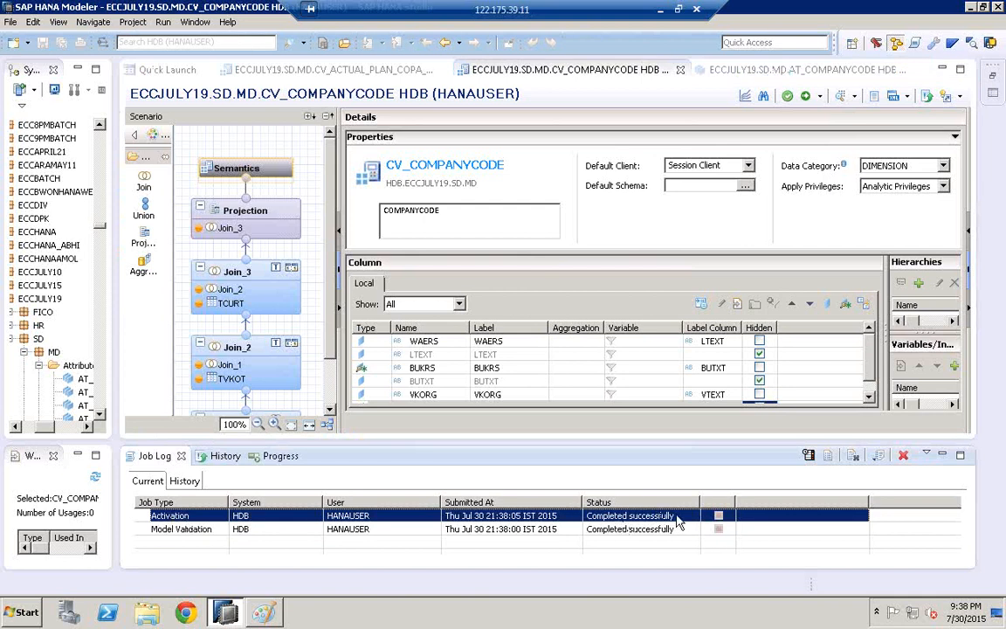
{"action": "left_click", "coordinate": [942, 456]}
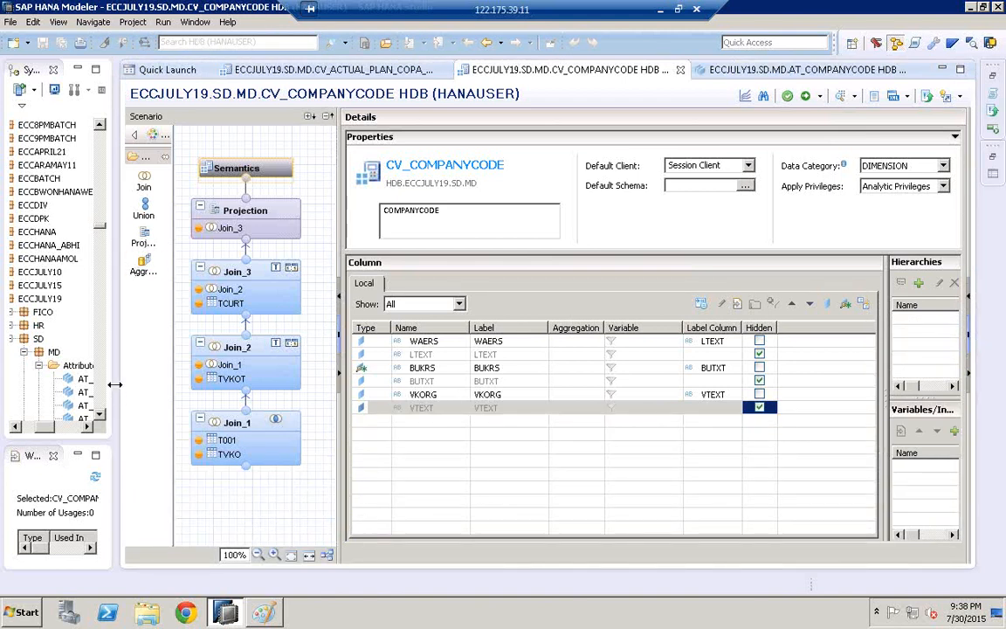
- Run a data preview of the CV_COMPANYCODE calculation view from the MD package and show its raw data
{"action": "left_click_drag", "start_coordinate": [234, 369], "coordinate": [262, 362]}
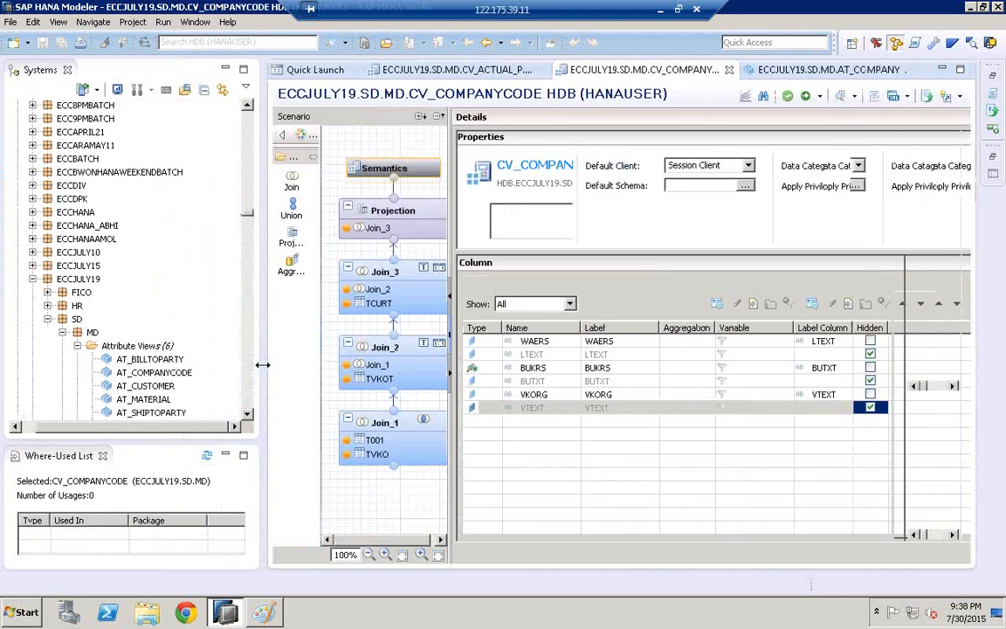
{"action": "left_click_drag", "start_coordinate": [248, 420], "coordinate": [248, 420]}
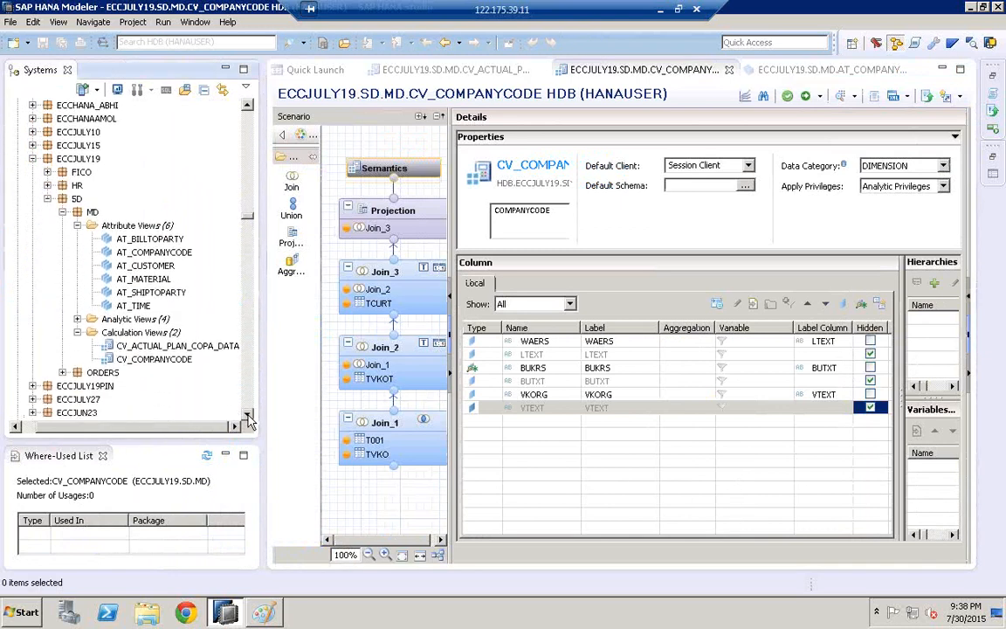
{"action": "left_click", "coordinate": [149, 359]}
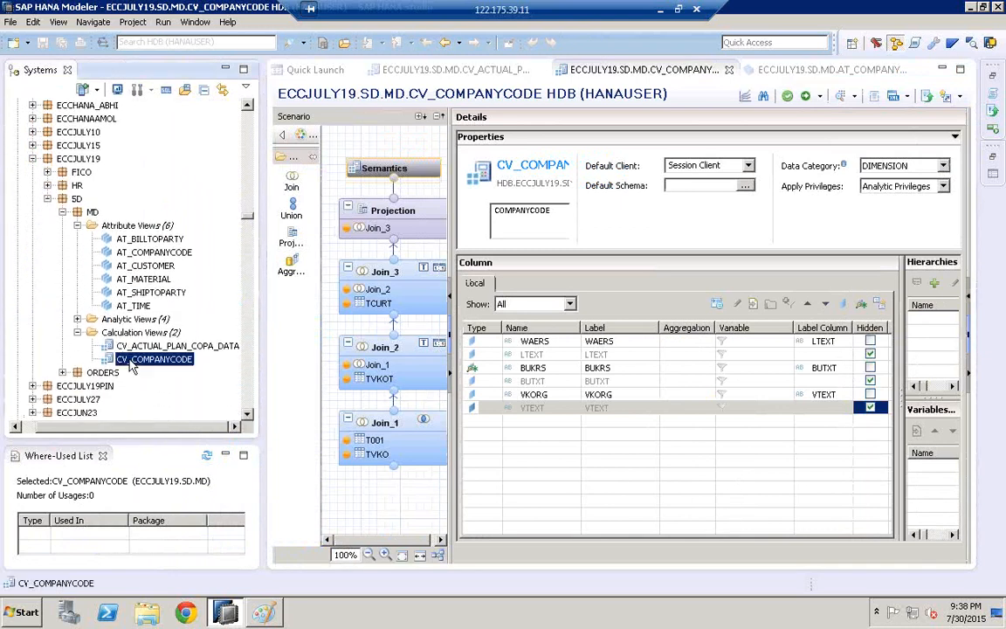
{"action": "right_click", "coordinate": [131, 366]}
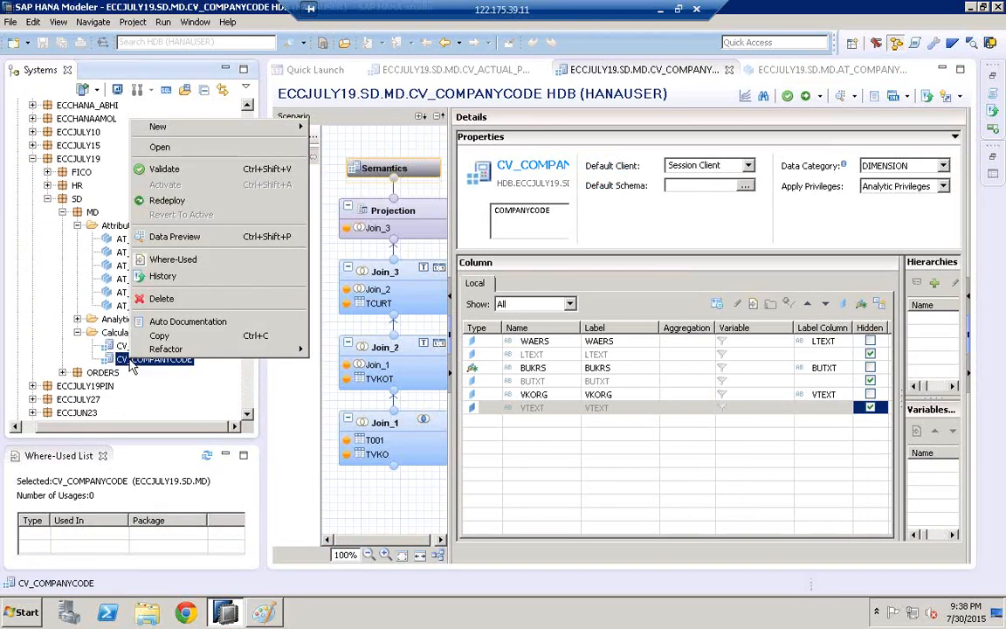
{"action": "left_click", "coordinate": [210, 242]}
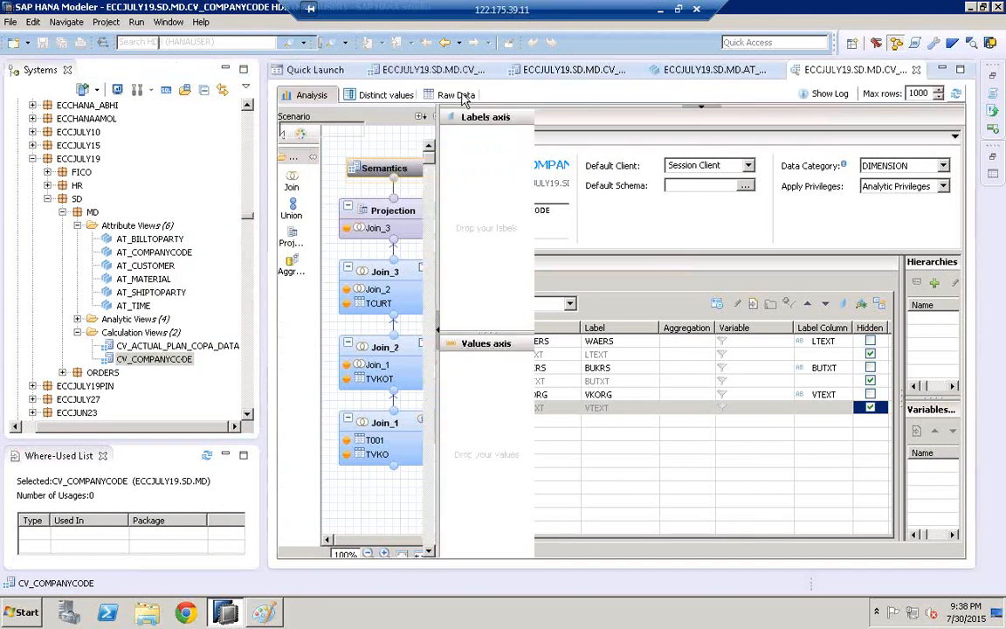
{"action": "left_click", "coordinate": [457, 96]}
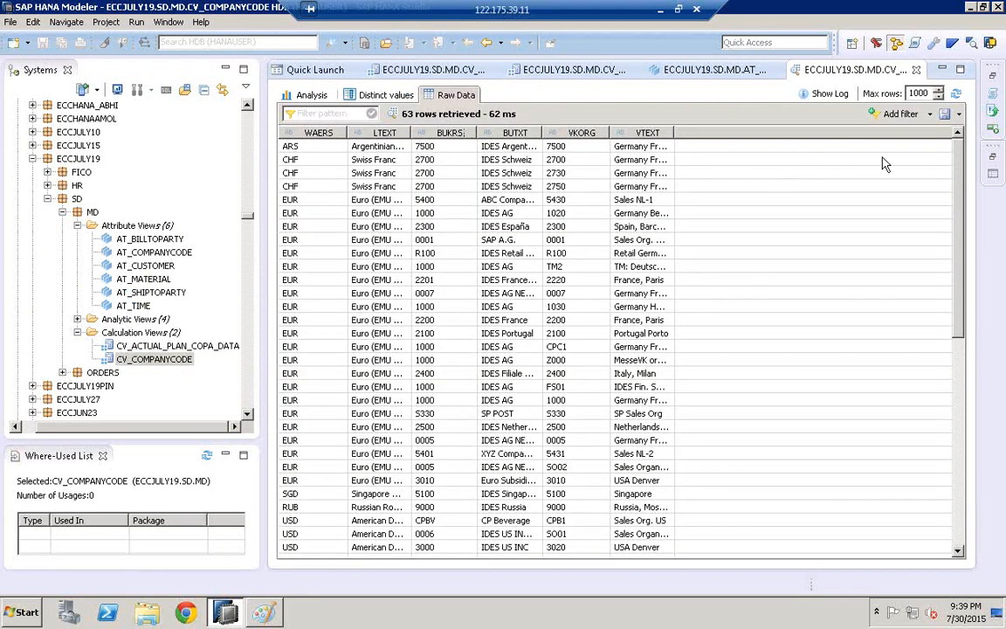
- Filter the previewed raw data to BUKRS equal to 1000 and widen the VTEXT column to fit its contents
{"action": "left_click", "coordinate": [930, 114]}
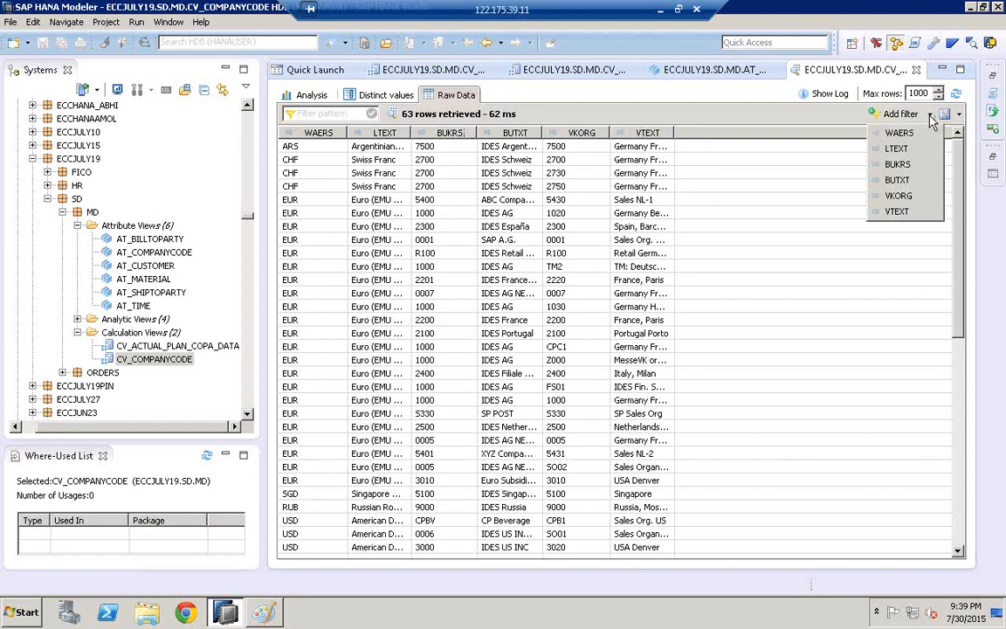
{"action": "left_click", "coordinate": [900, 165]}
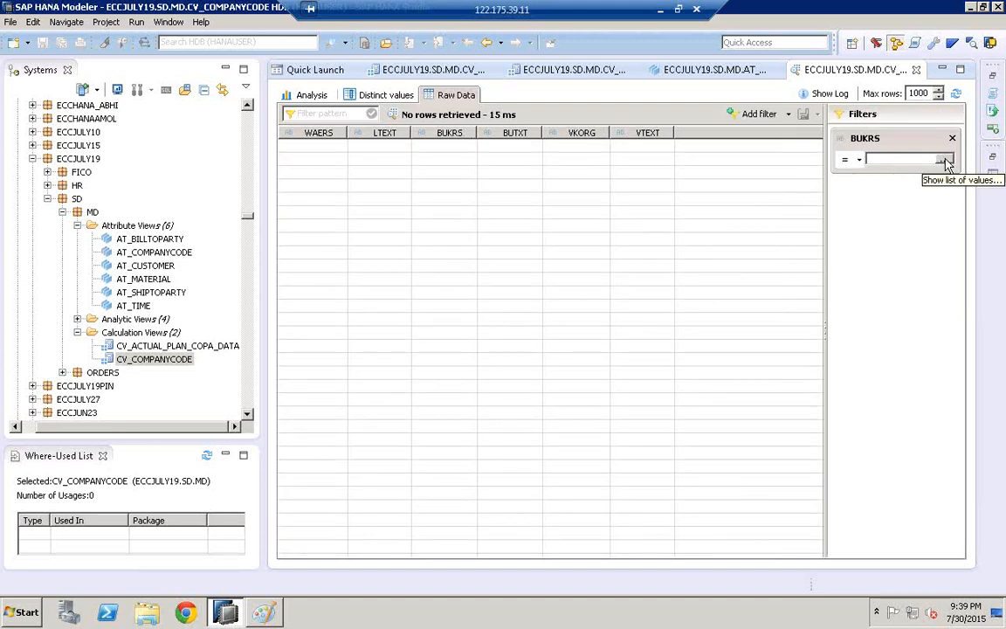
{"action": "left_click", "coordinate": [944, 159]}
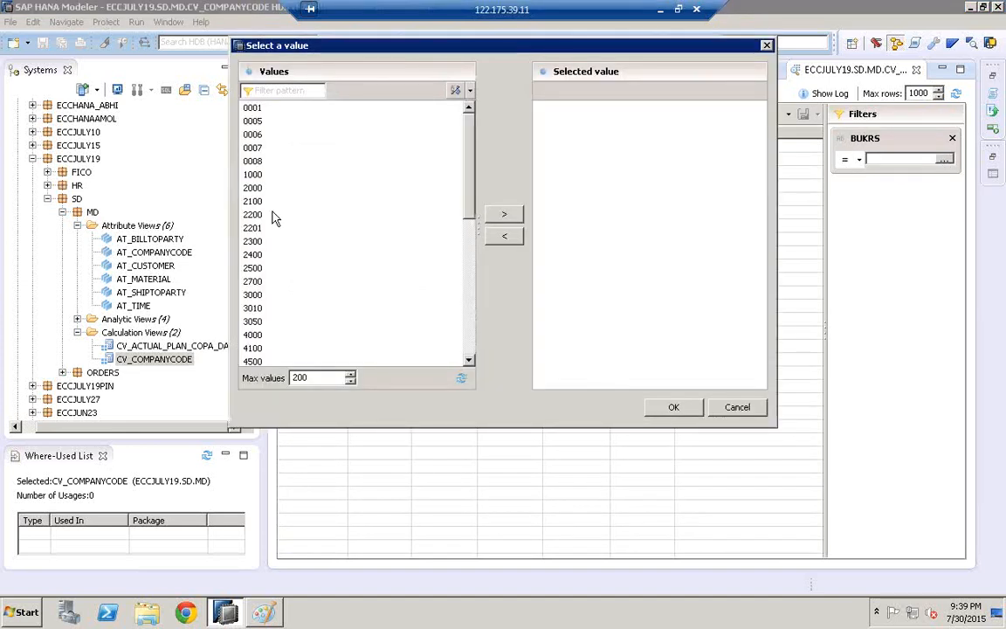
{"action": "left_click", "coordinate": [253, 174]}
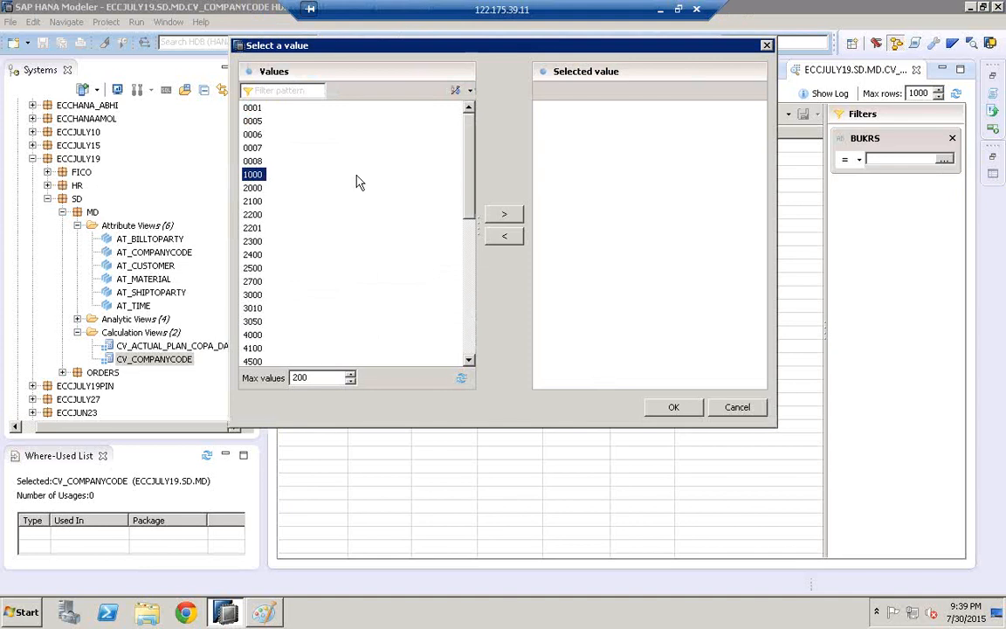
{"action": "left_click", "coordinate": [509, 217]}
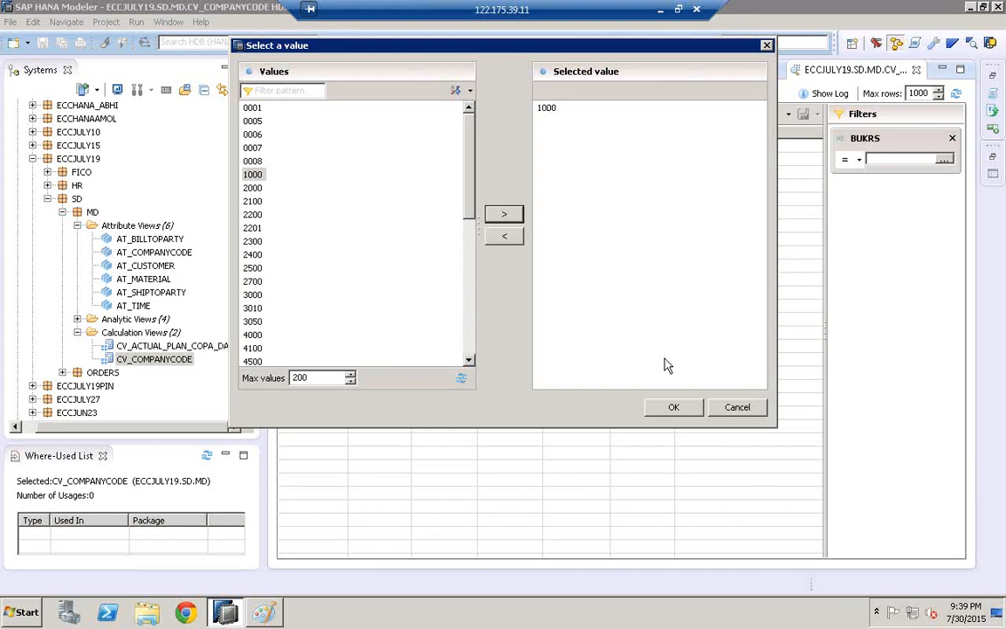
{"action": "left_click", "coordinate": [670, 410]}
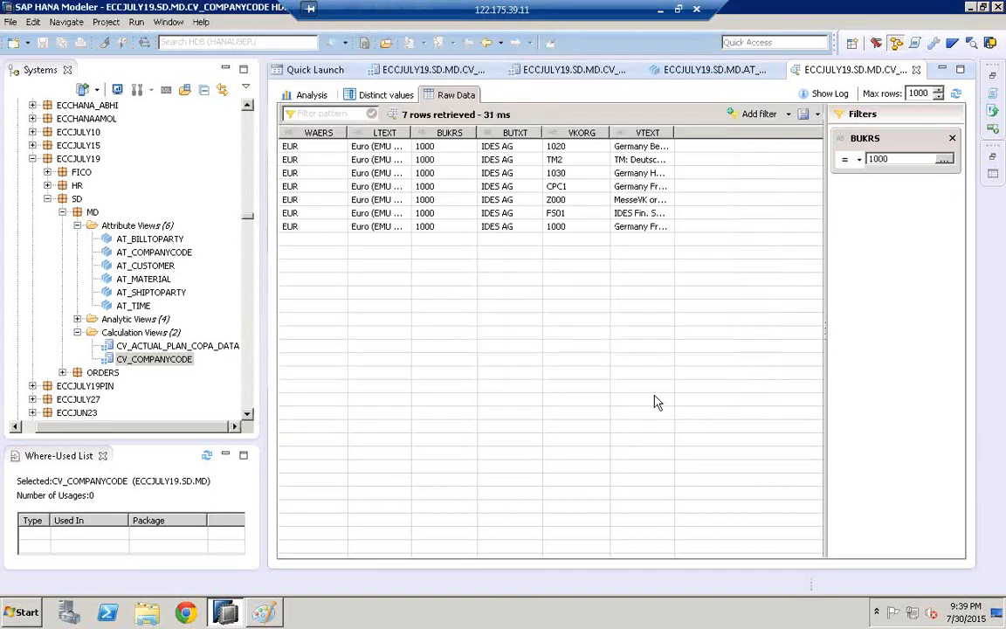
{"action": "double_click", "coordinate": [675, 132]}
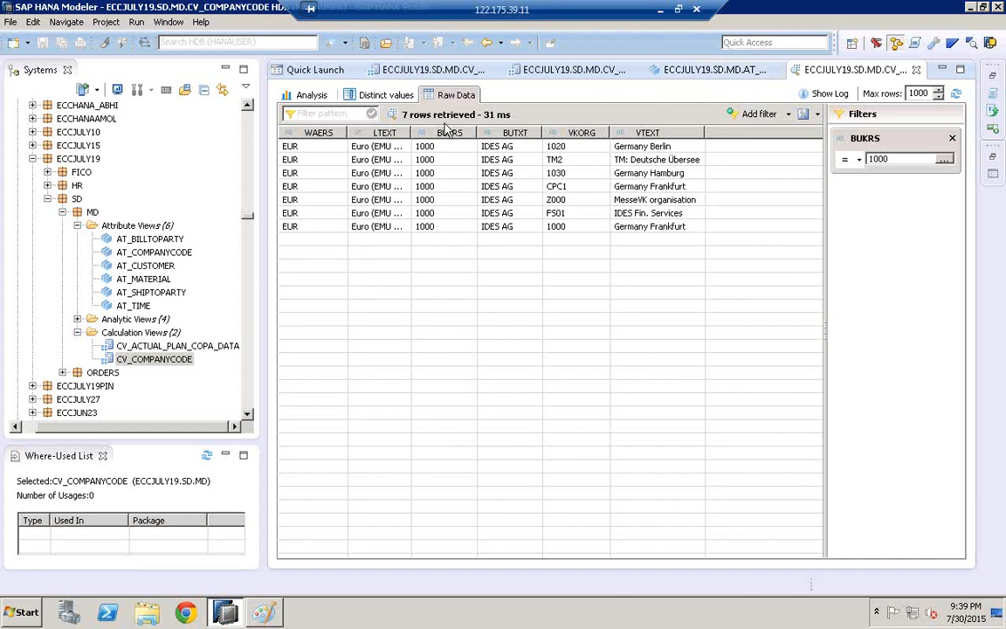
- Return to the CV_COMPANYCODE model and widen the scenario area so its nodes show in full
{"action": "double_click", "coordinate": [149, 365]}
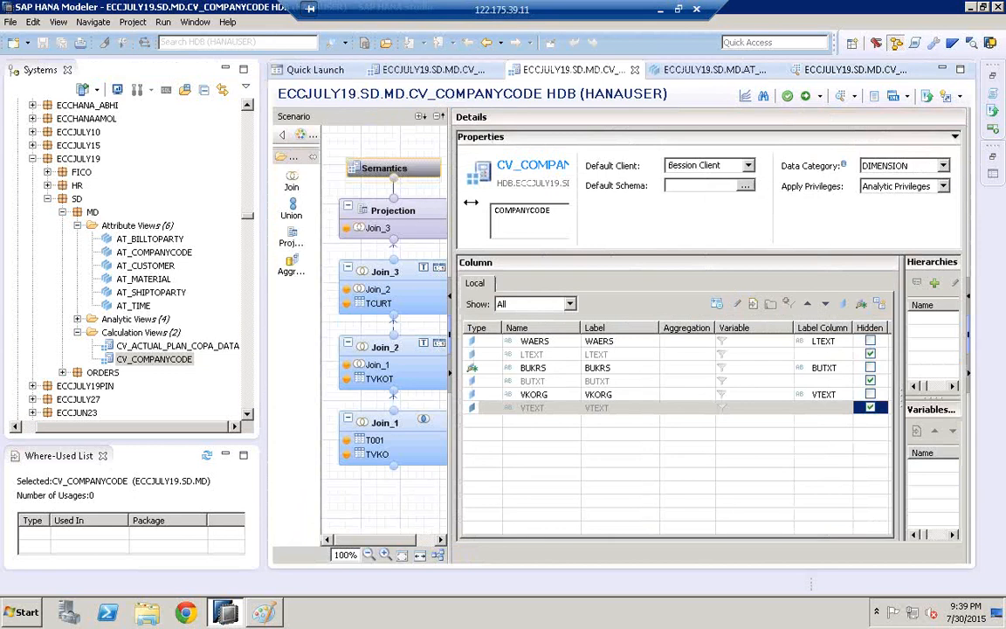
{"action": "left_click_drag", "start_coordinate": [471, 201], "coordinate": [491, 202]}
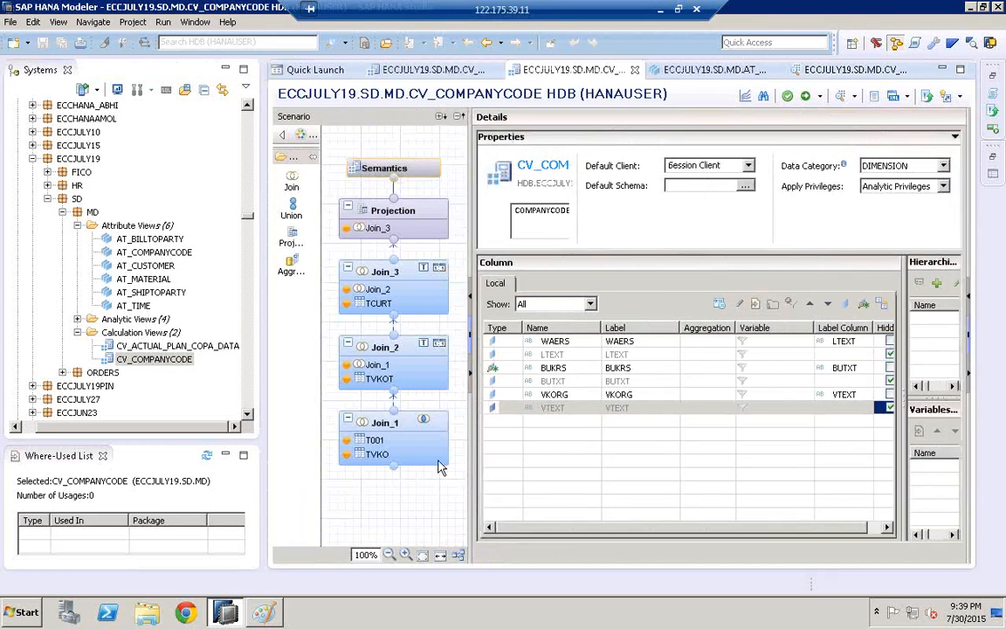
- Display the CV_COMPANYCODE view's properties beside the Join_1 details, widening the output area and the Property and Value columns to show full entries
{"action": "left_click", "coordinate": [381, 425]}
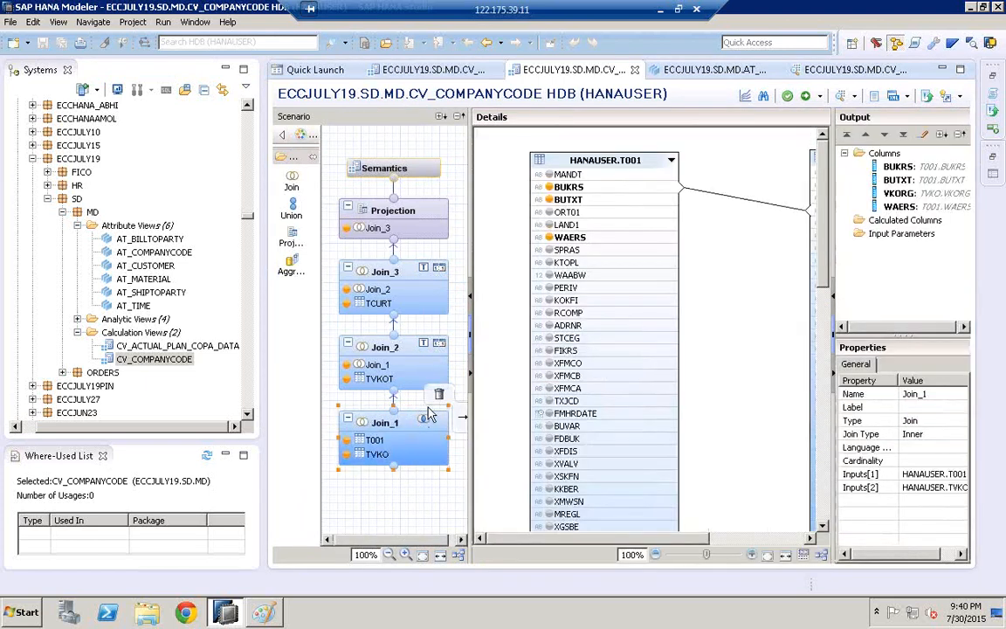
{"action": "left_click", "coordinate": [387, 509]}
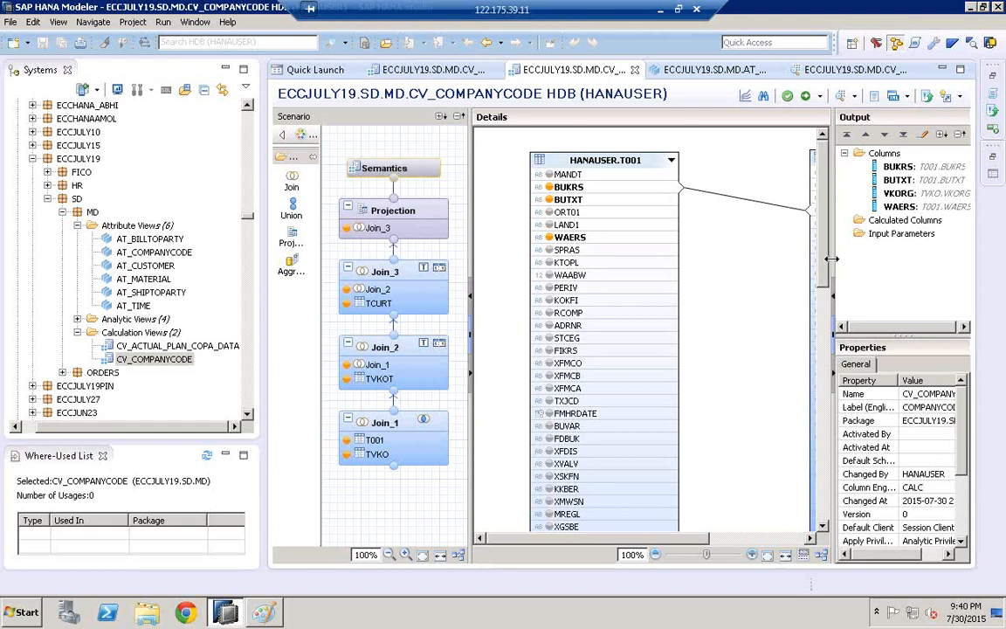
{"action": "left_click_drag", "start_coordinate": [735, 258], "coordinate": [729, 258]}
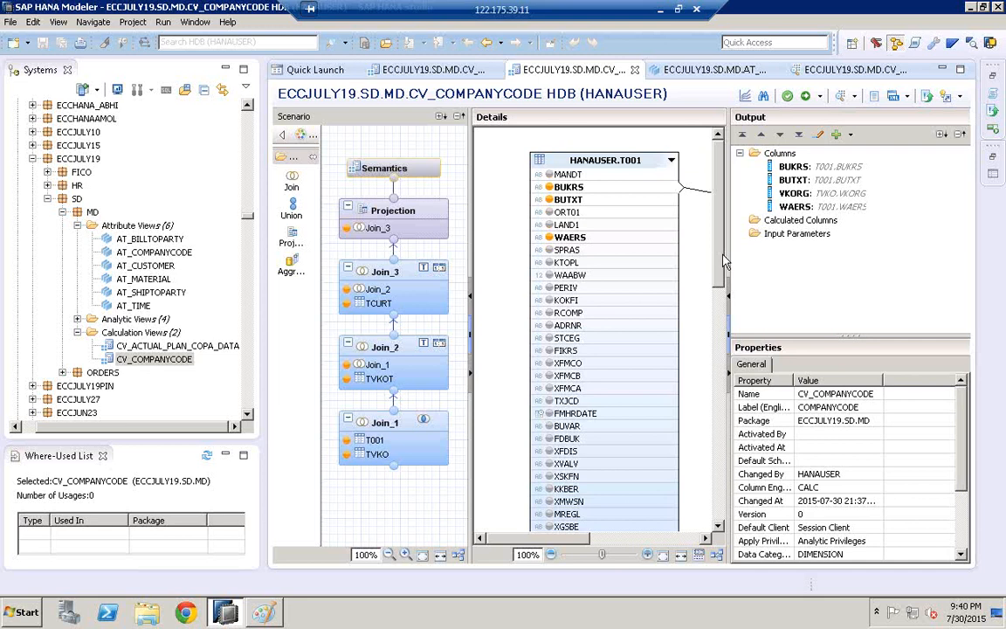
{"action": "left_click_drag", "start_coordinate": [726, 254], "coordinate": [673, 255]}
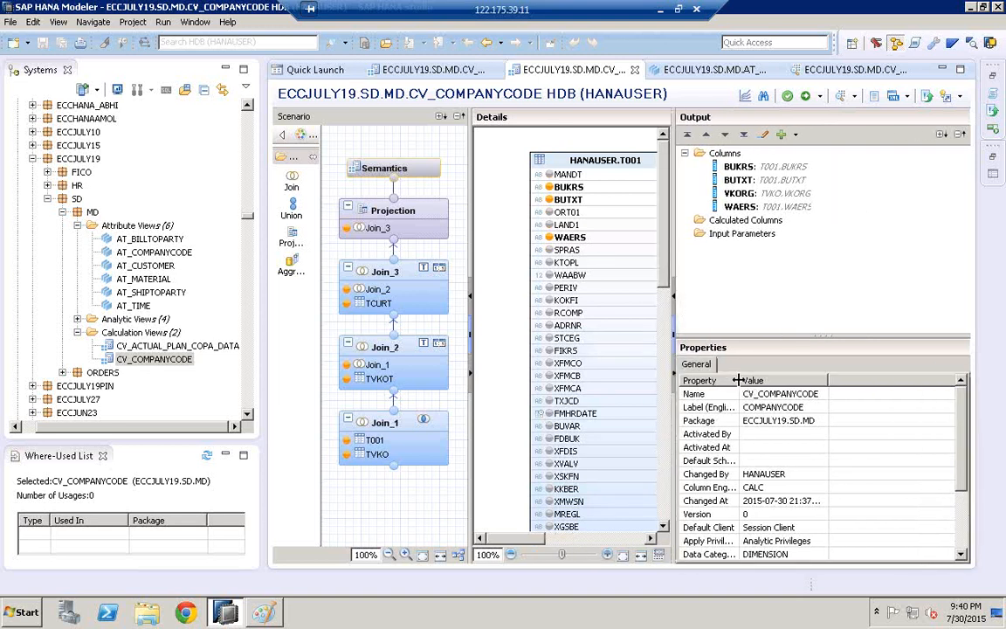
{"action": "left_click_drag", "start_coordinate": [738, 380], "coordinate": [780, 380]}
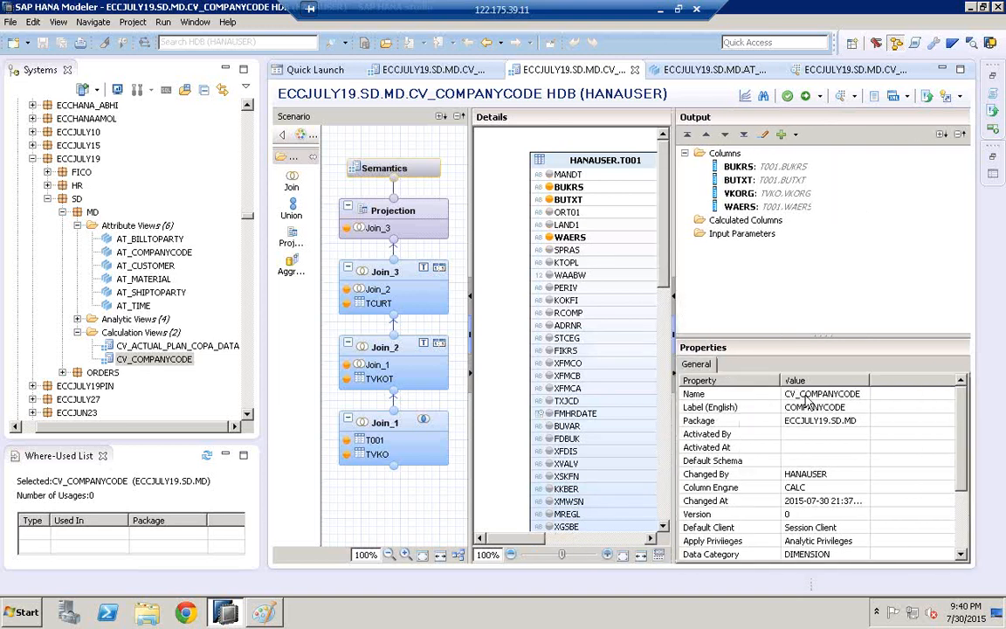
{"action": "left_click", "coordinate": [805, 397]}
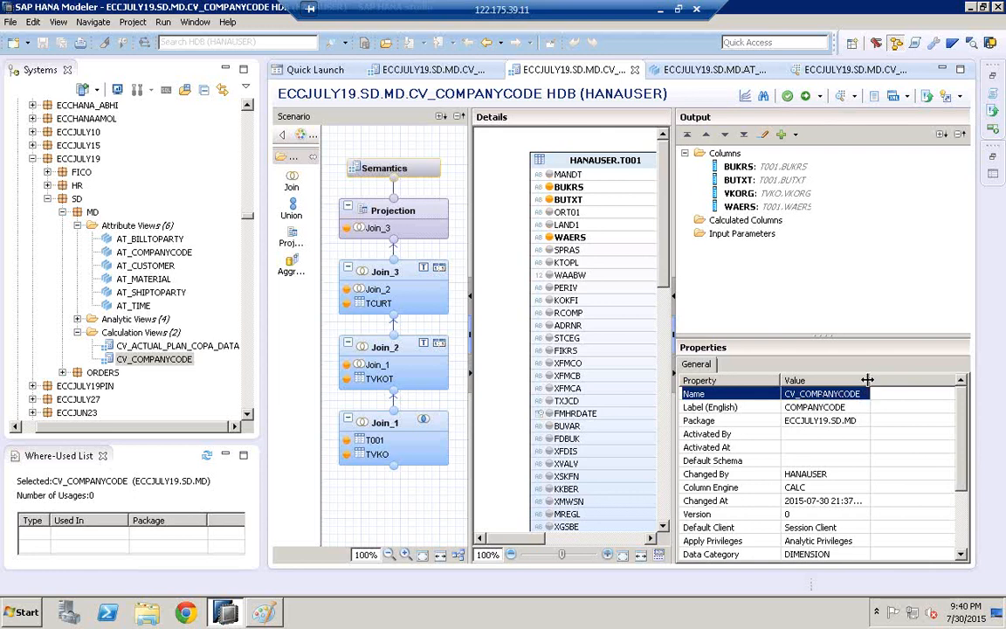
{"action": "left_click_drag", "start_coordinate": [868, 380], "coordinate": [888, 380]}
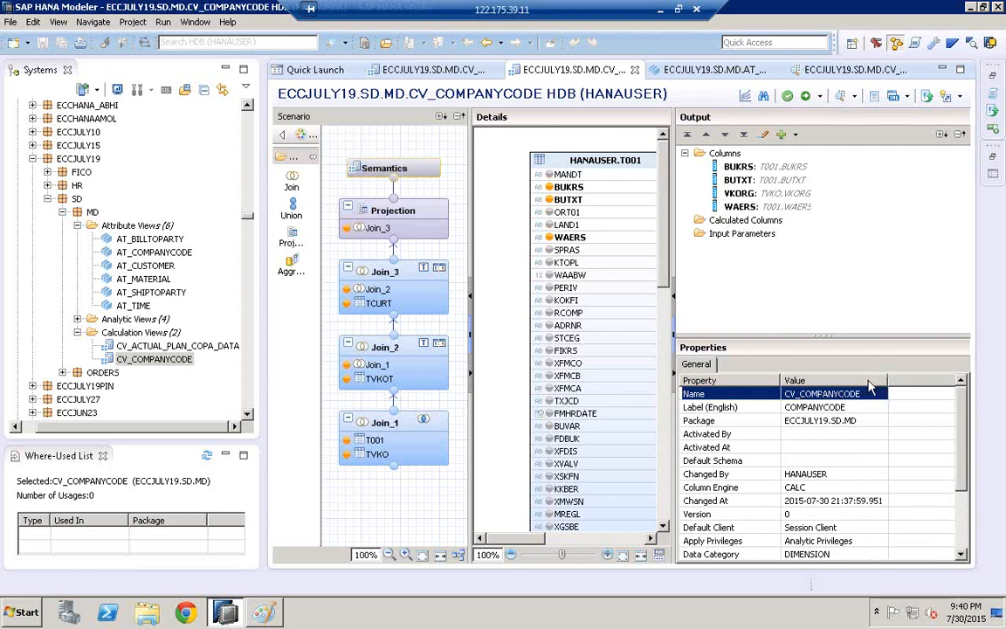
- Review the CV_COMPANYCODE view's label and Column Engine properties, and list the options available for Execute In
{"action": "left_click", "coordinate": [801, 406]}
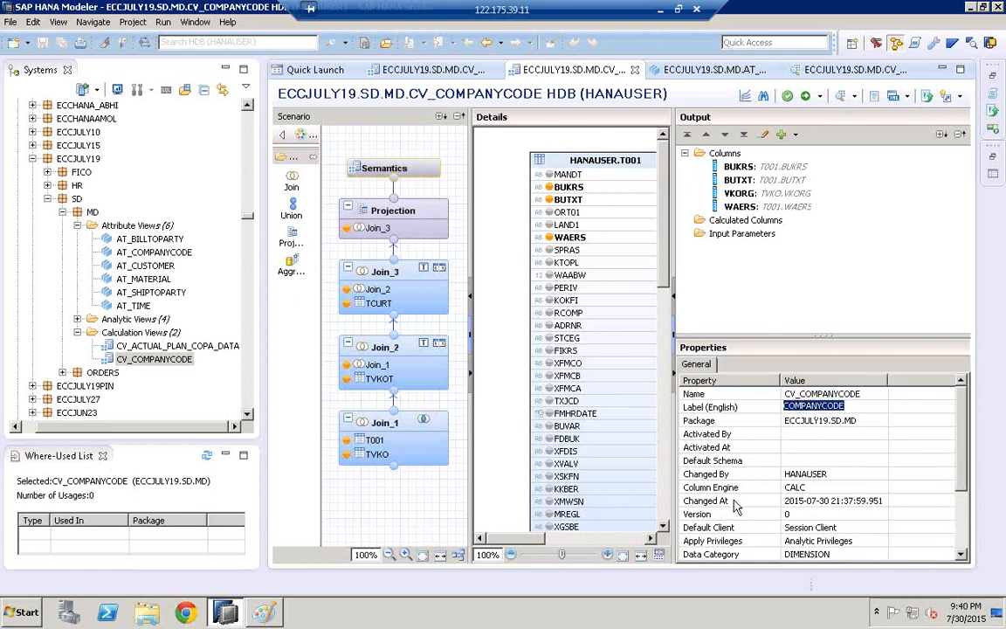
{"action": "left_click", "coordinate": [804, 489]}
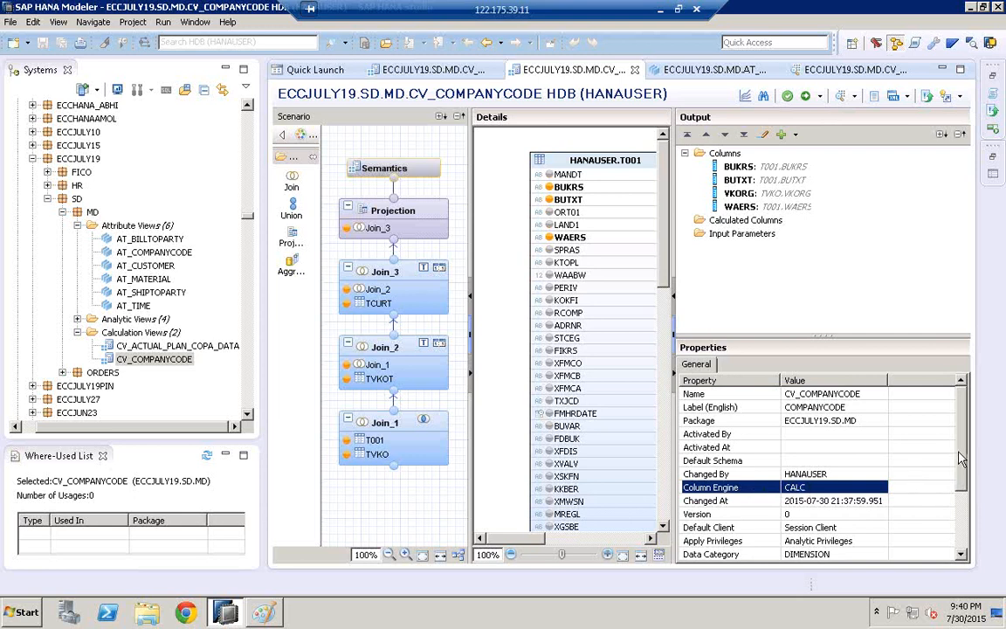
{"action": "left_click_drag", "start_coordinate": [960, 459], "coordinate": [965, 504]}
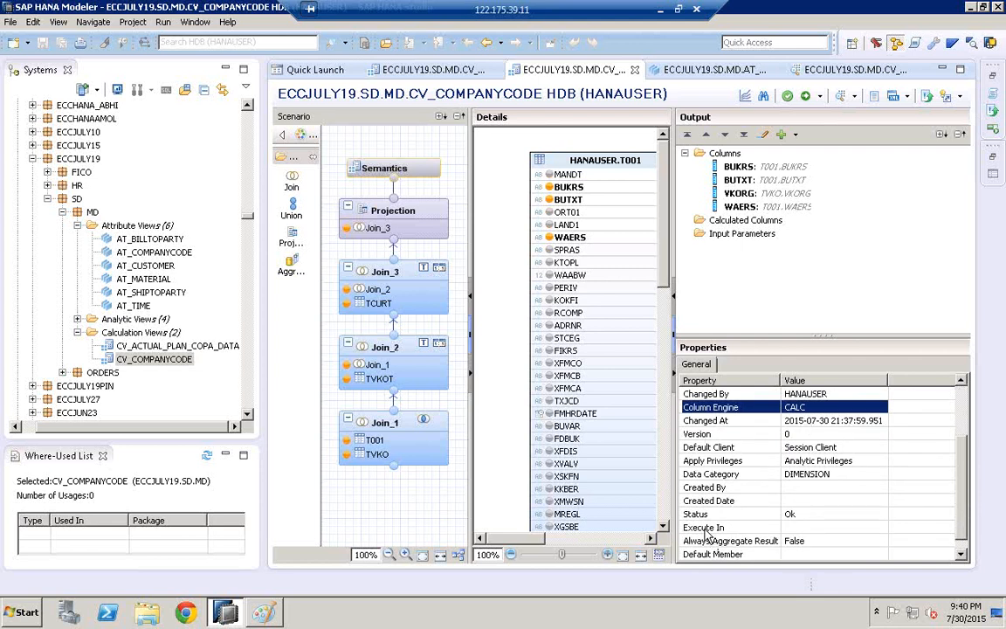
{"action": "left_click", "coordinate": [772, 526]}
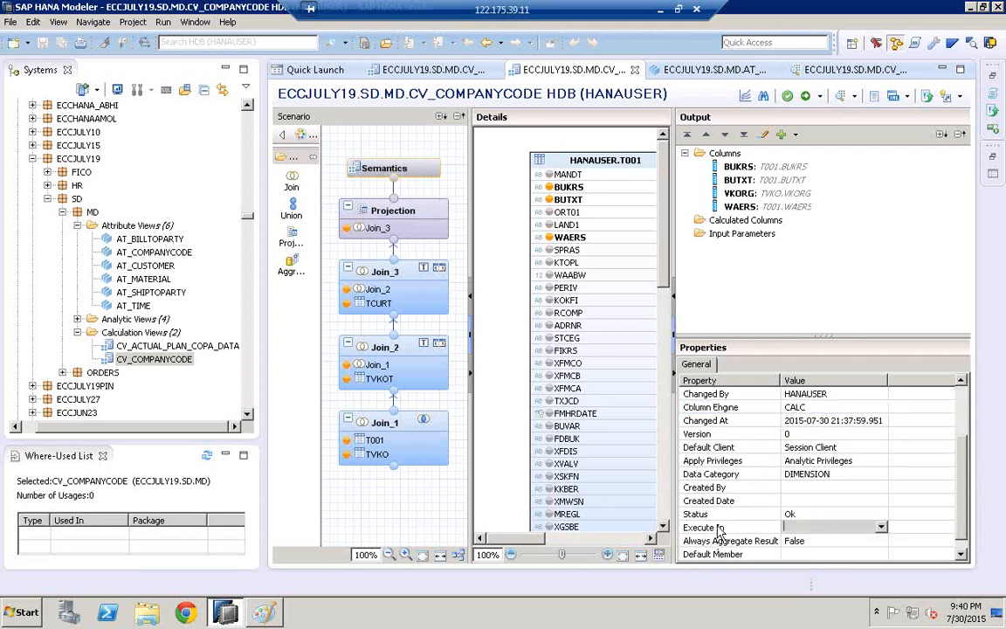
{"action": "left_click", "coordinate": [881, 528]}
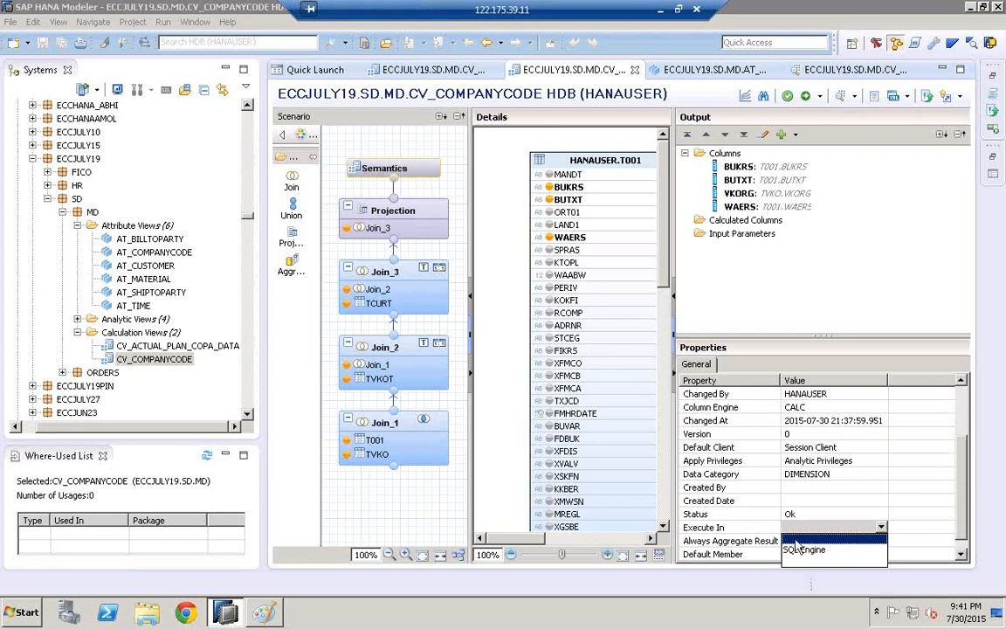
- Switch to the Paint sketch, circle the box that the CUBE WITH SJ arrow points to and label it SQL
{"action": "left_click", "coordinate": [262, 615]}
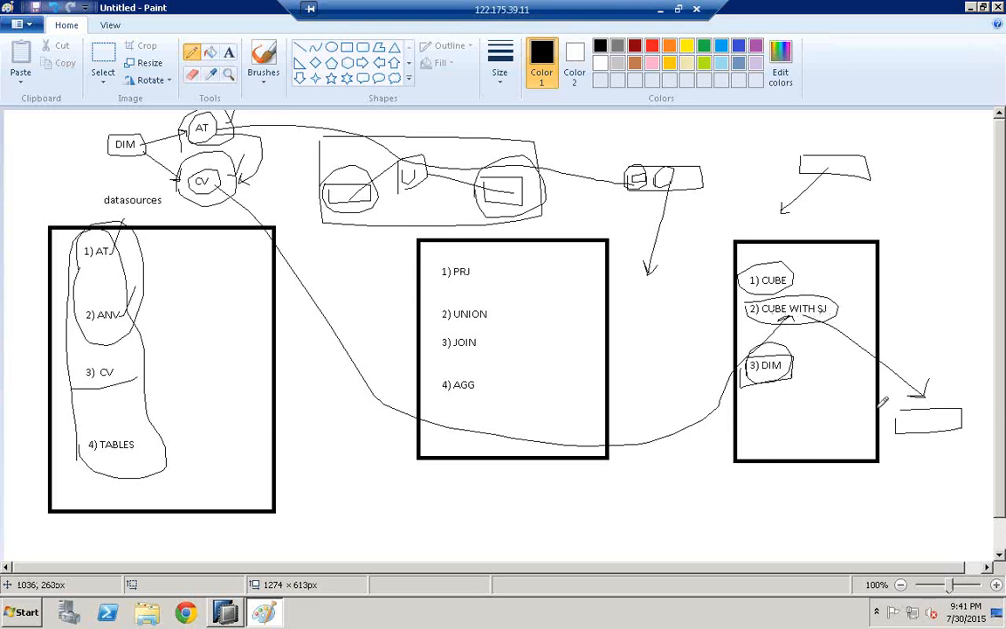
{"action": "mouse_move", "coordinate": [890, 418]}
{"action": "left_mouse_down"}
{"action": "mouse_move", "coordinate": [890, 405]}
{"action": "mouse_move", "coordinate": [964, 407]}
{"action": "mouse_move", "coordinate": [890, 435]}
{"action": "mouse_move", "coordinate": [885, 408]}
{"action": "left_mouse_up"}
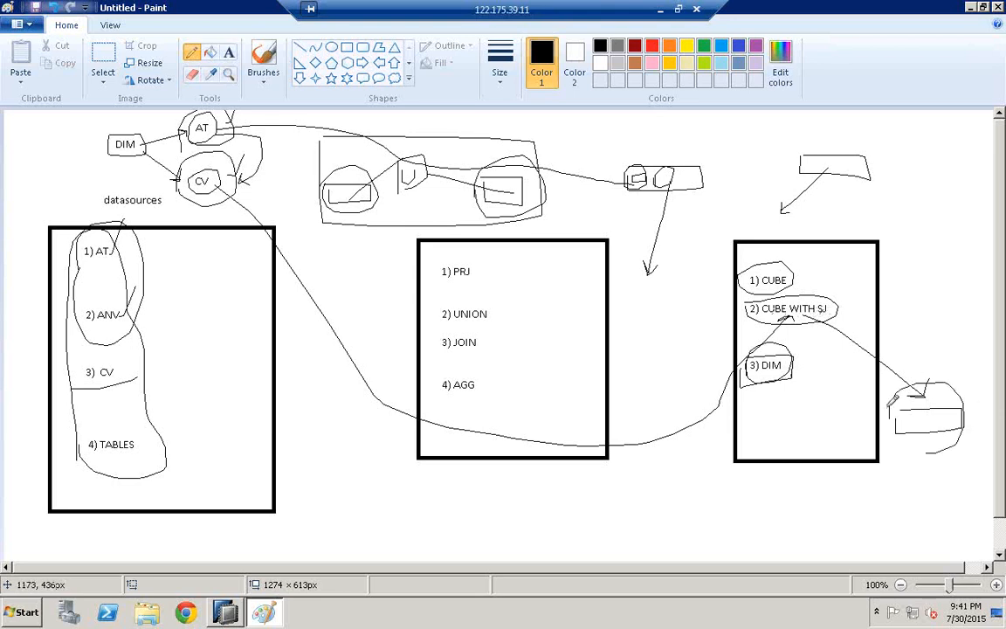
{"action": "left_click", "coordinate": [229, 52]}
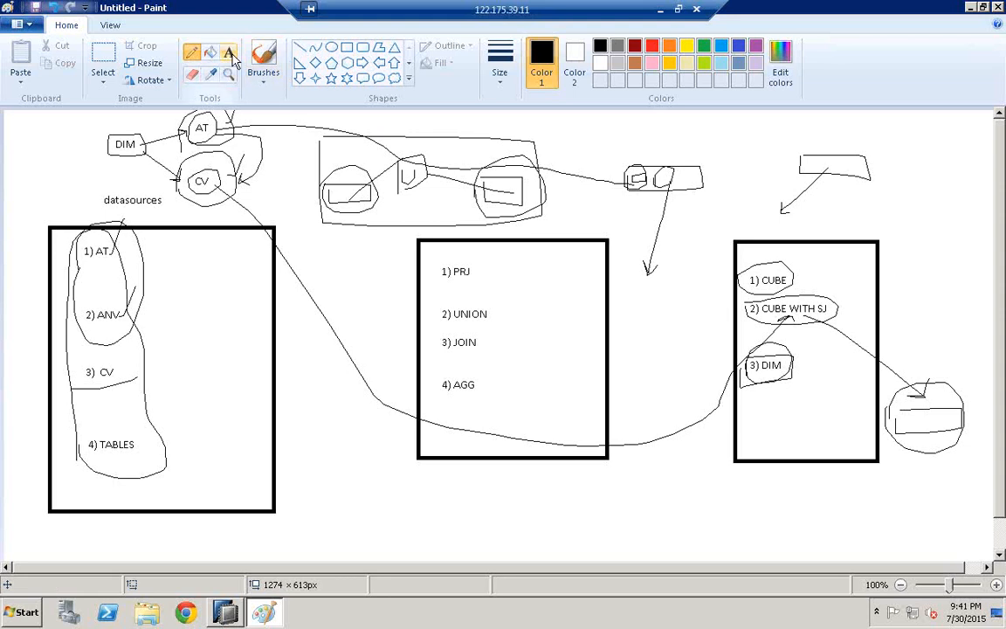
{"action": "left_click", "coordinate": [907, 422]}
{"action": "type", "text": "SQL"}
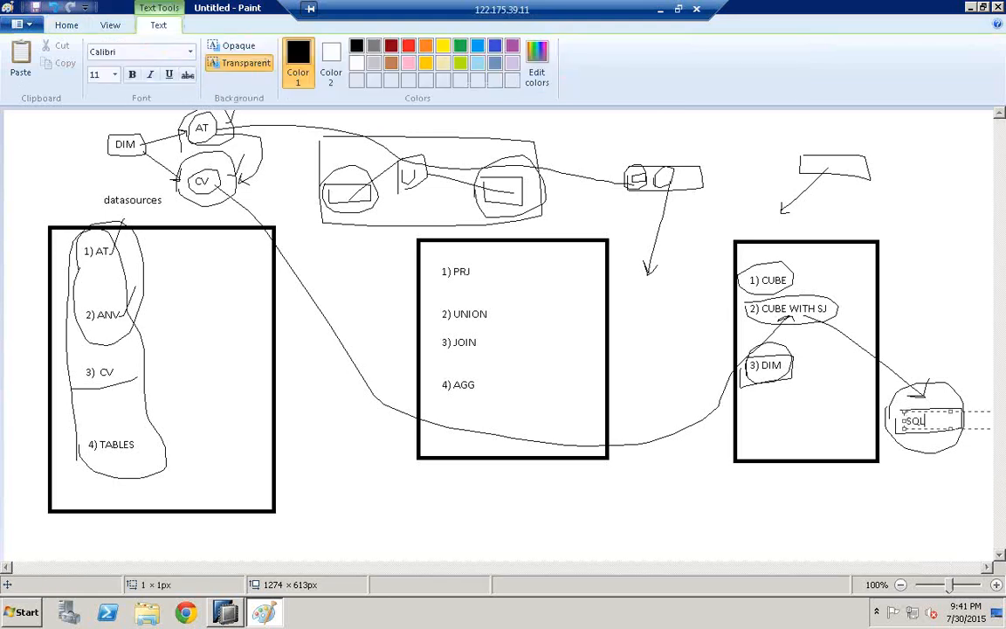
- Draw a freehand line with the Pencil from the circled "1) CUBE" entry down past the box's lower edge
{"action": "left_click", "coordinate": [947, 339]}
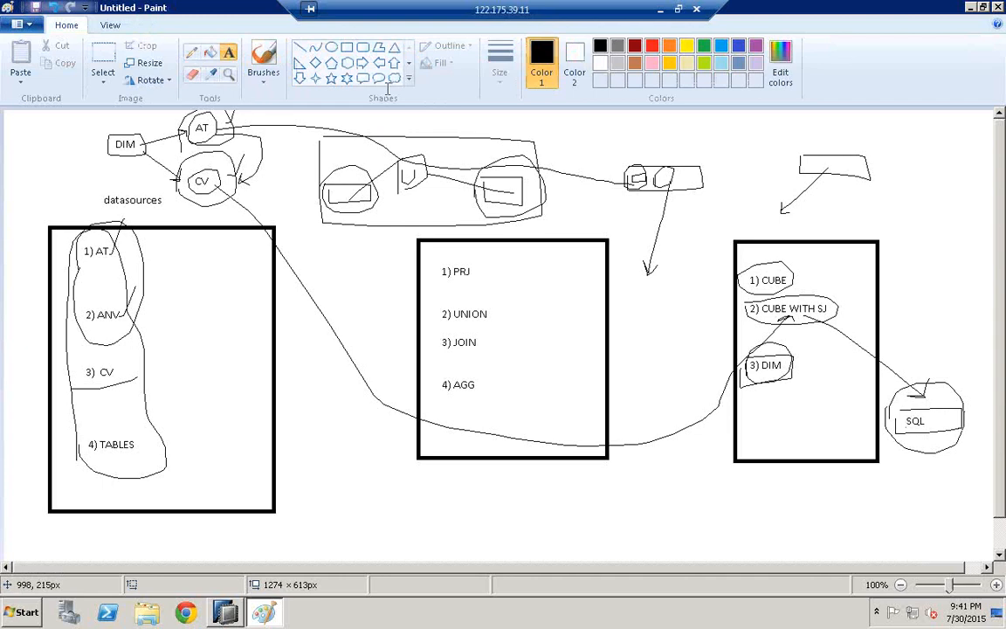
{"action": "left_click", "coordinate": [191, 53]}
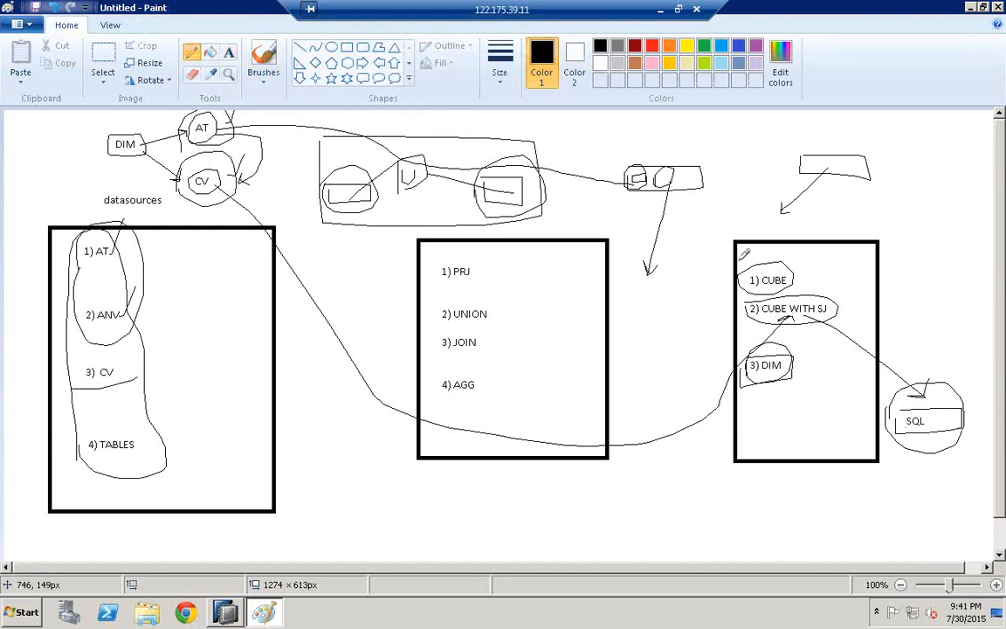
{"action": "left_click_drag", "start_coordinate": [741, 271], "coordinate": [673, 472]}
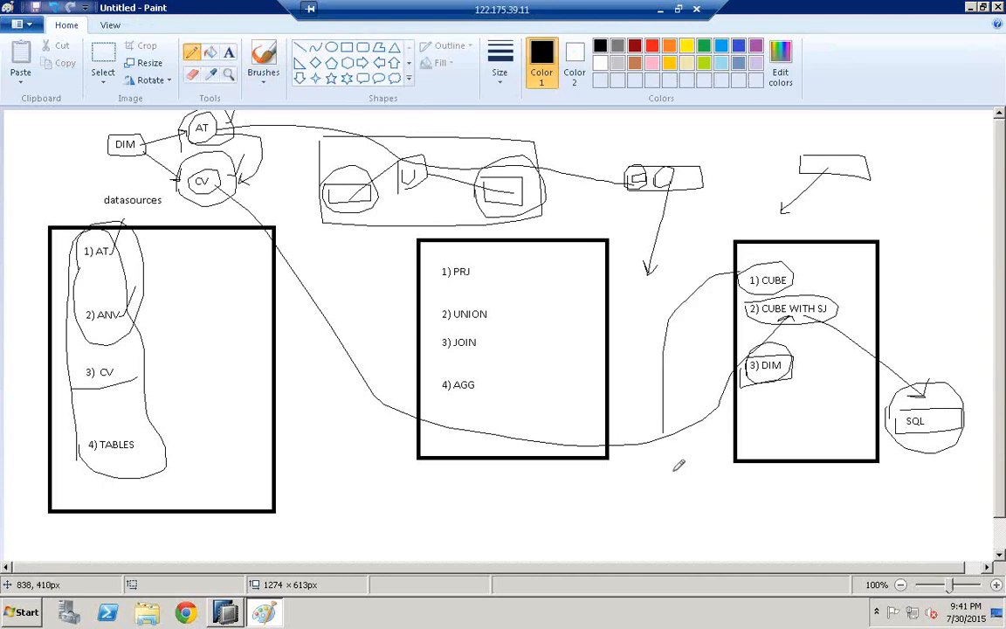
- Draw a rectangle about 99 x 29 px at the lower end of the new line and label it "CE"
{"action": "left_click", "coordinate": [347, 46]}
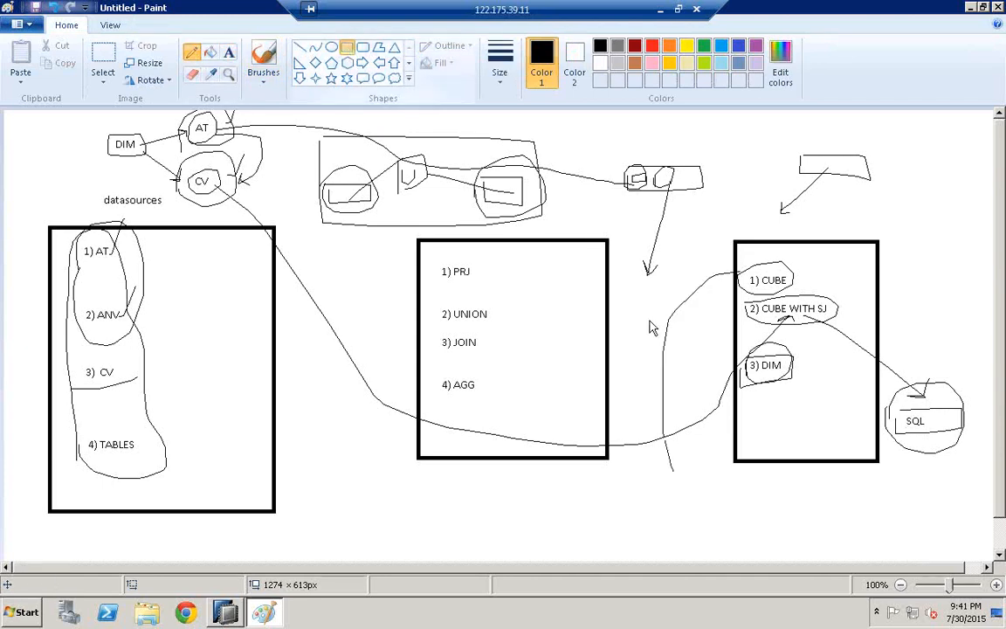
{"action": "left_click_drag", "start_coordinate": [657, 479], "coordinate": [737, 502]}
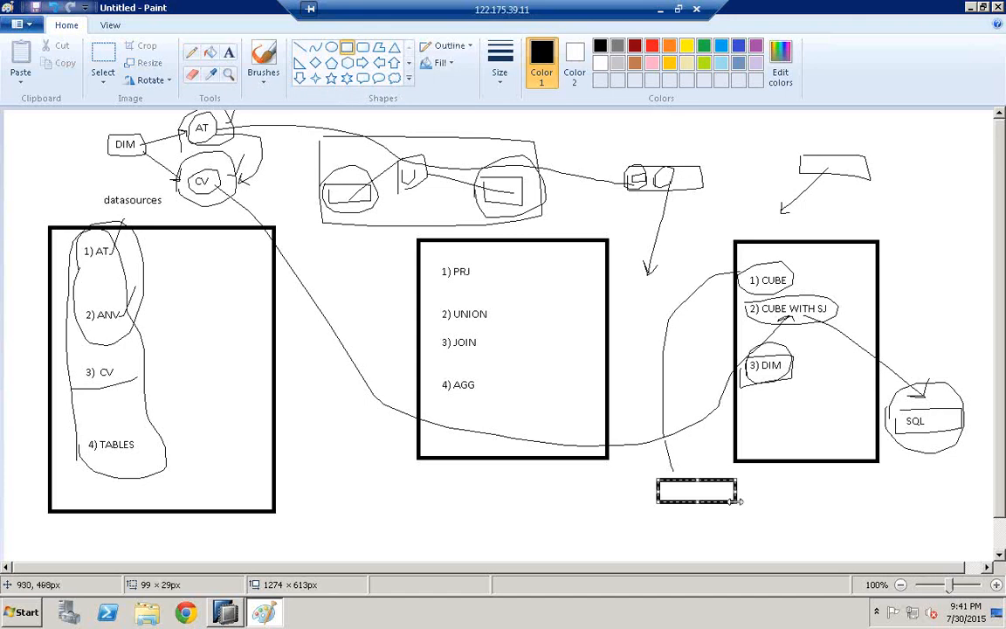
{"action": "left_click", "coordinate": [229, 52]}
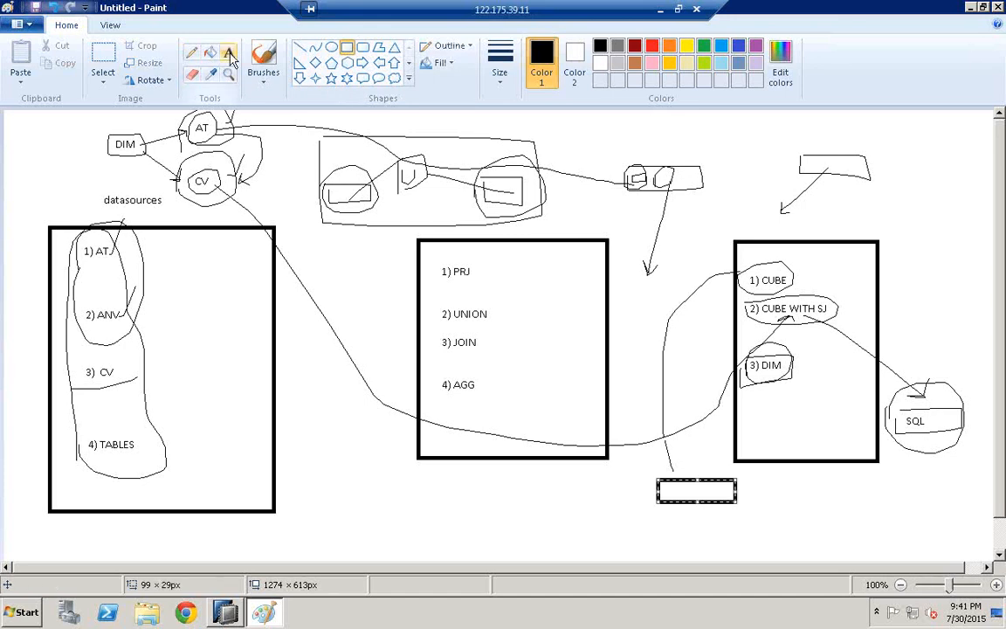
{"action": "left_click", "coordinate": [684, 490]}
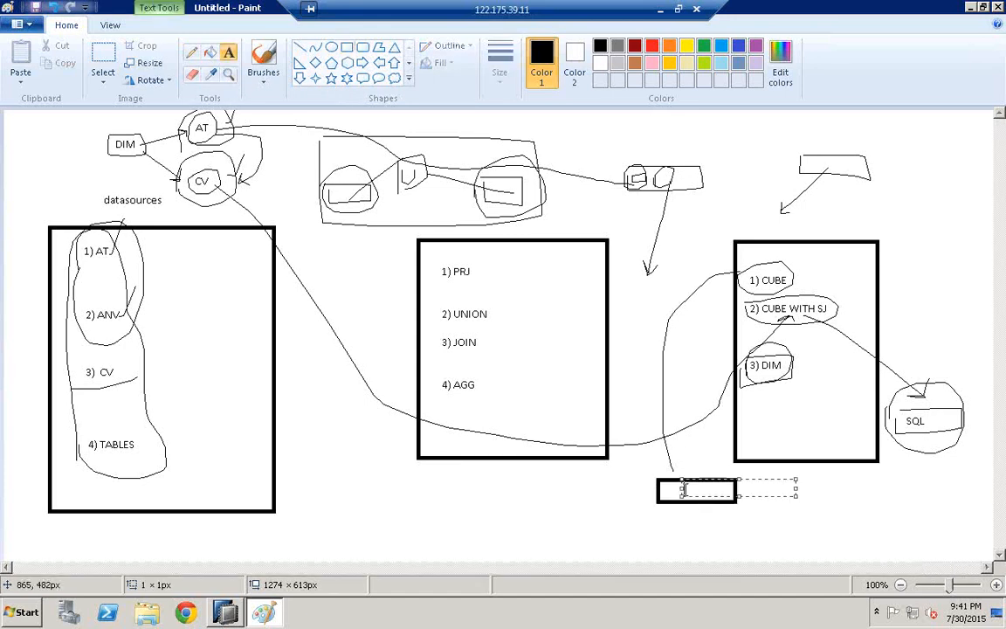
{"action": "type", "text": "CE"}
{"action": "left_click", "coordinate": [700, 298]}
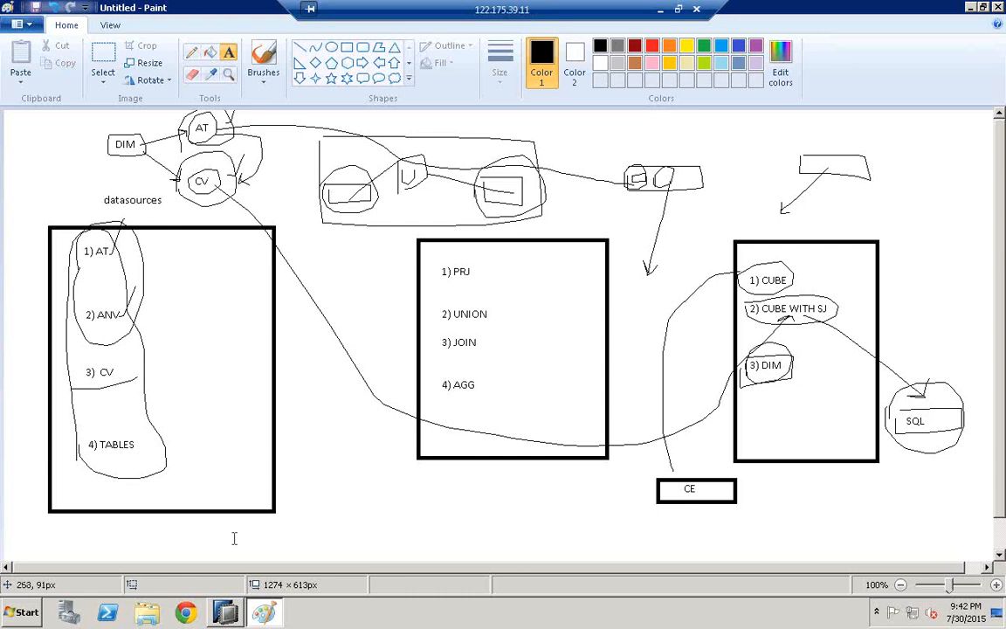
- Switch to SAP HANA Modeler, set CV_COMPANYCODE's Execute In property to SQL Engine, and validate and activate the view
{"action": "left_click", "coordinate": [229, 615]}
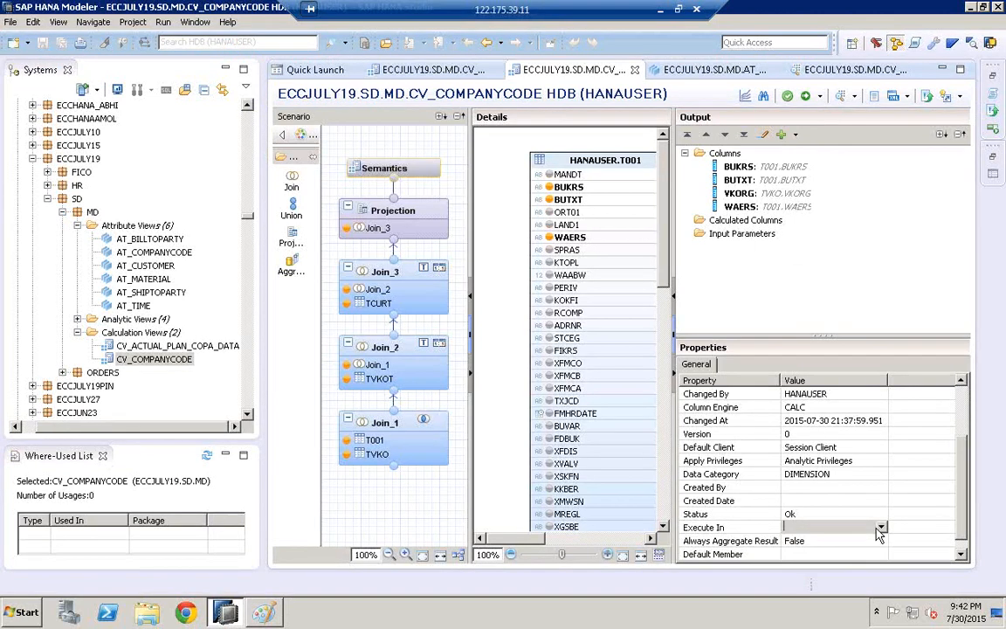
{"action": "left_click", "coordinate": [880, 529]}
{"action": "left_click", "coordinate": [815, 559]}
{"action": "left_click", "coordinate": [911, 497]}
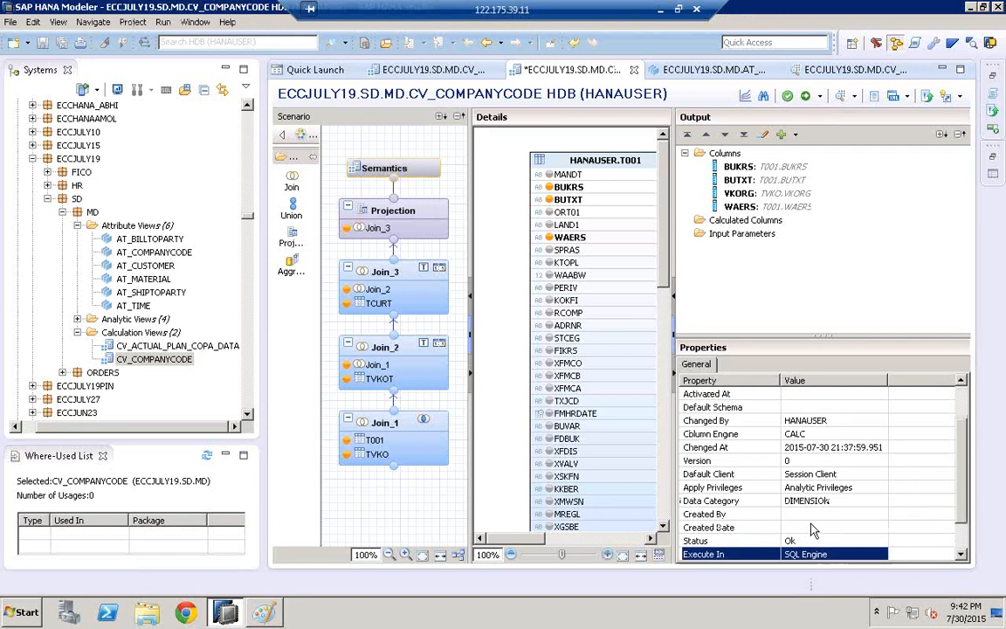
{"action": "left_click", "coordinate": [789, 98]}
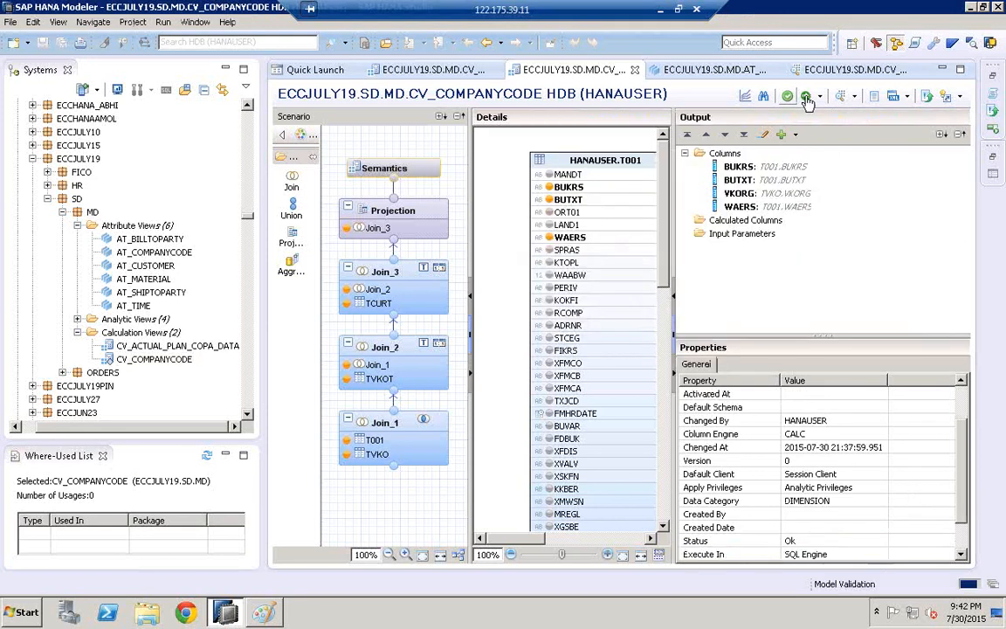
{"action": "left_click", "coordinate": [806, 98]}
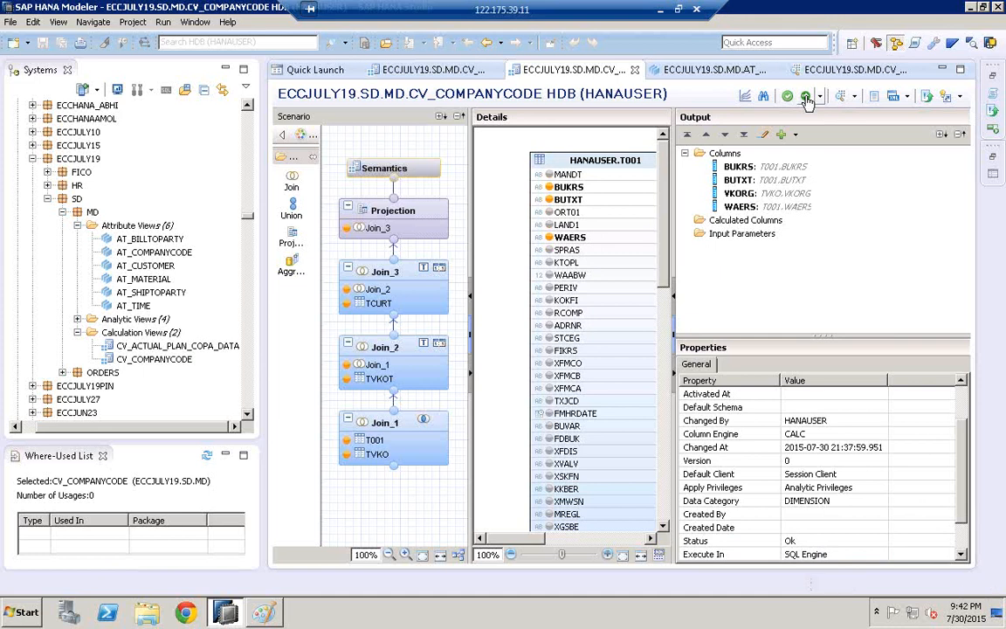
- Open the data preview of the calculation view CV_COMPANYCODE and show its raw data
{"action": "left_click", "coordinate": [136, 364]}
{"action": "right_click", "coordinate": [135, 369]}
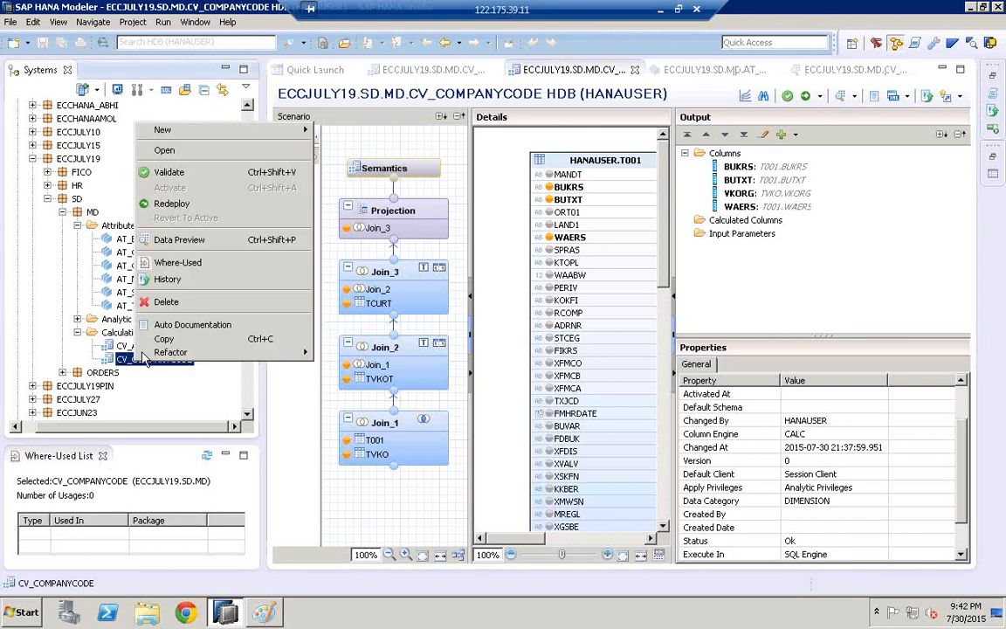
{"action": "left_click", "coordinate": [219, 236]}
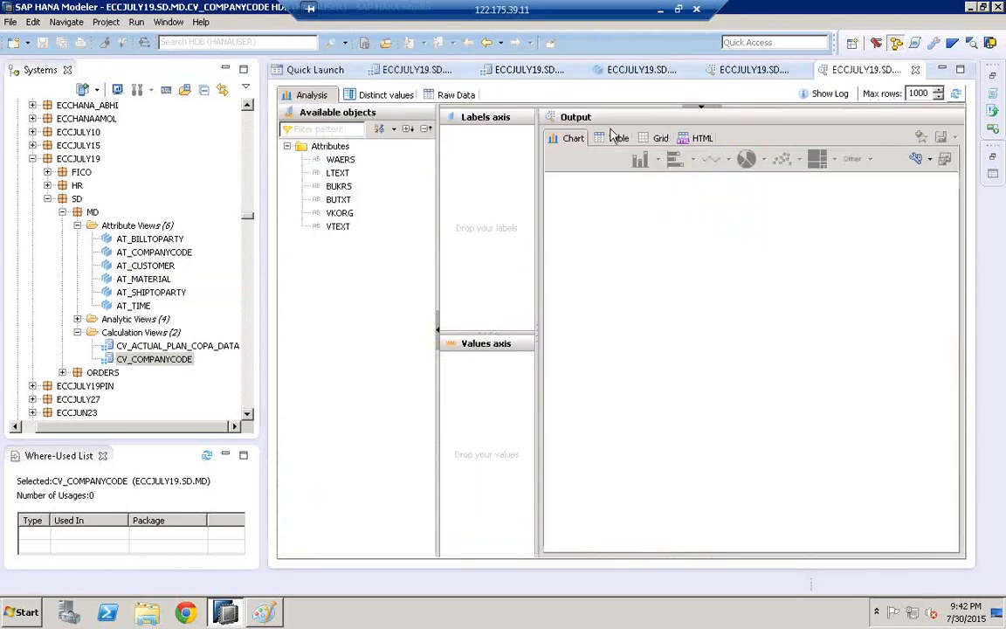
{"action": "left_click", "coordinate": [456, 96]}
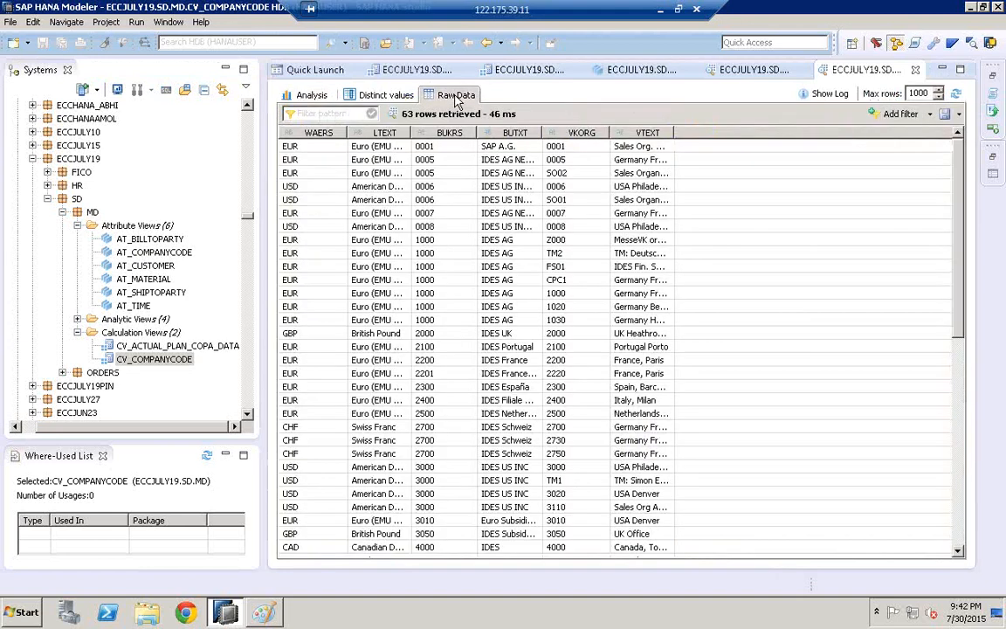
- Filter the CV_COMPANYCODE raw data on BUKRS equal to 1000
{"action": "left_click", "coordinate": [931, 115]}
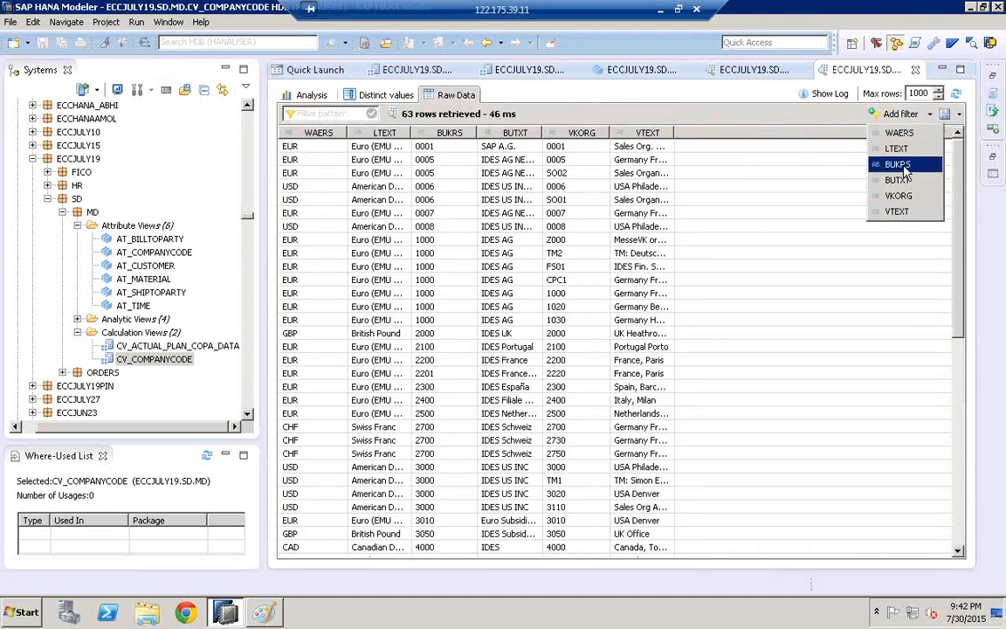
{"action": "left_click", "coordinate": [900, 165]}
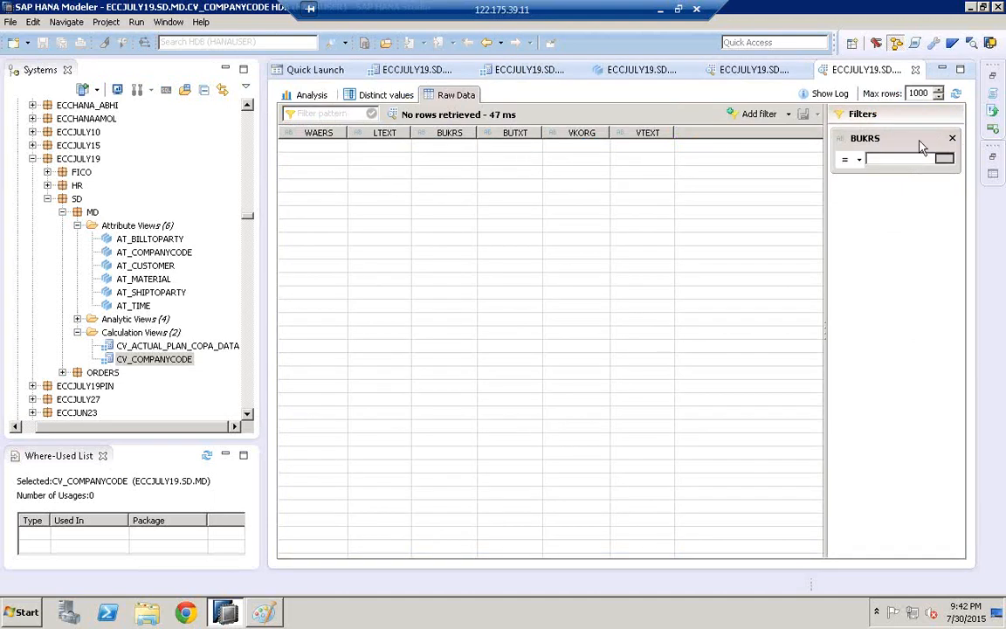
{"action": "left_click", "coordinate": [944, 158]}
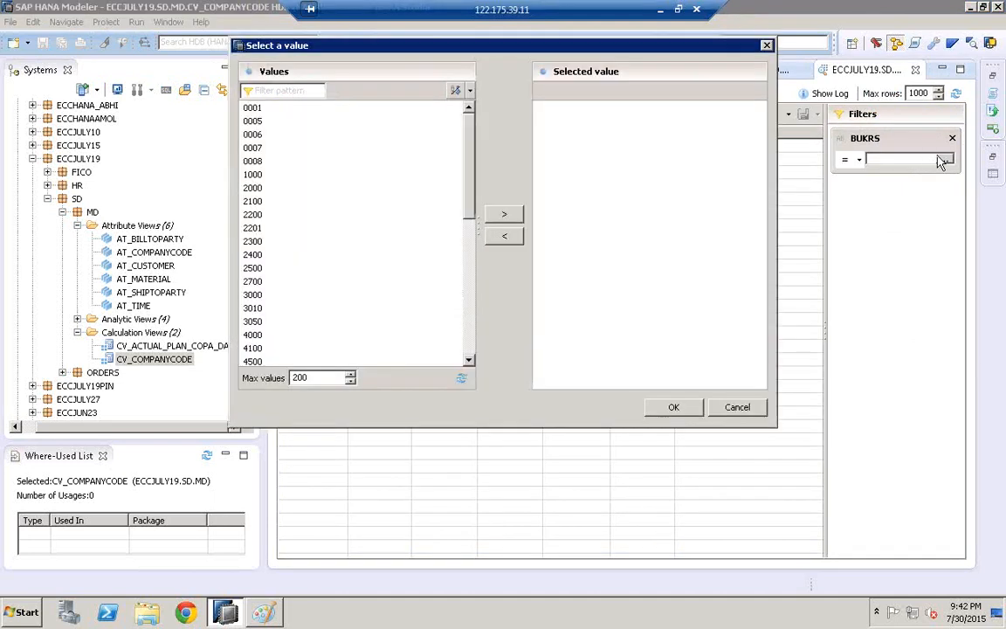
{"action": "left_click", "coordinate": [254, 176]}
{"action": "left_click", "coordinate": [514, 218]}
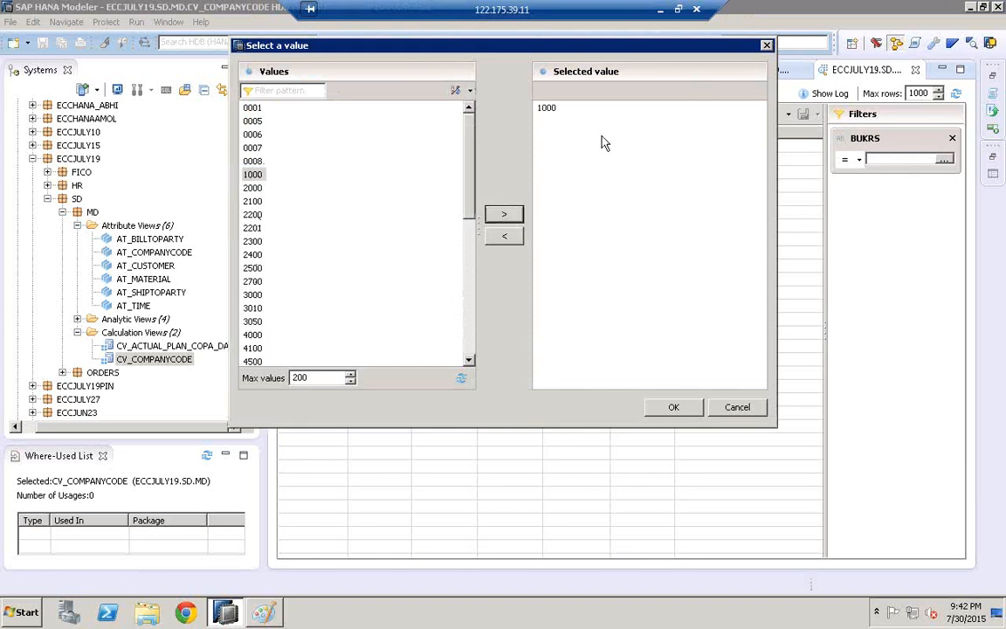
{"action": "left_click", "coordinate": [674, 408]}
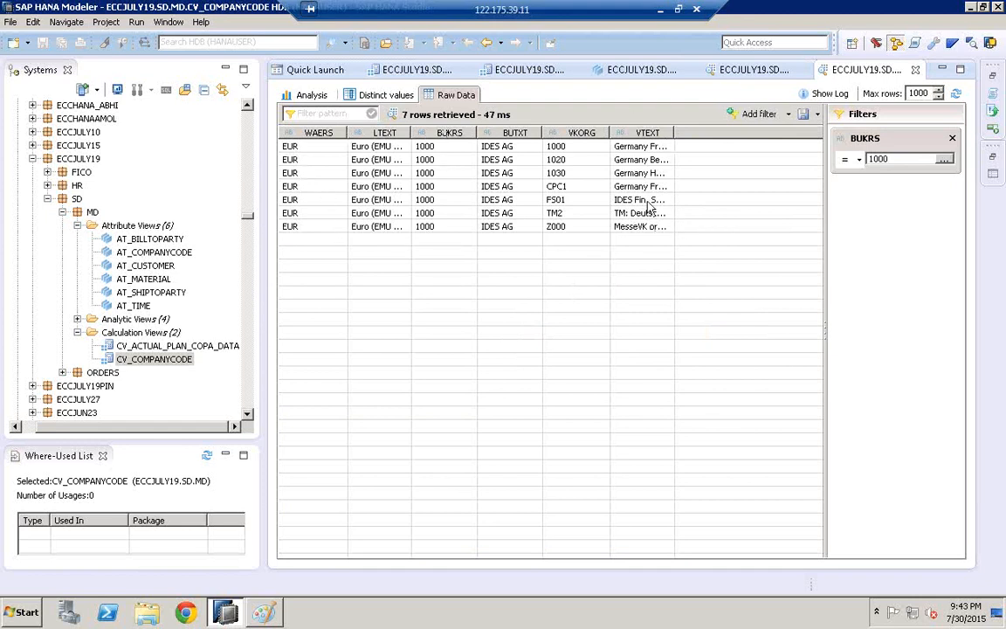
- Open the attribute view AT_COMPANYCODE and examine its view-level properties, including the Column Engine setting
{"action": "left_click", "coordinate": [150, 253]}
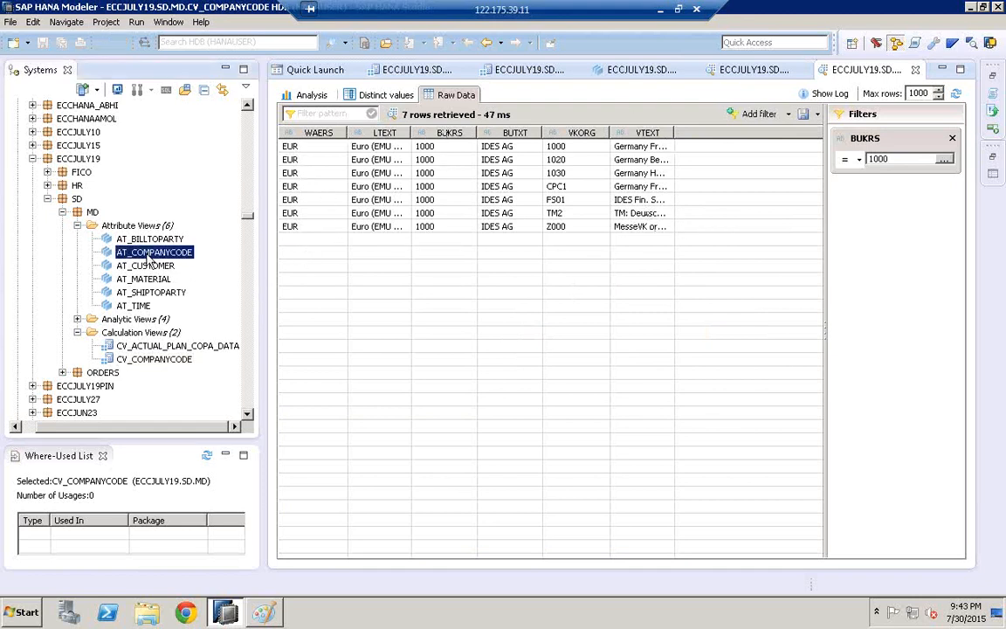
{"action": "right_click", "coordinate": [134, 257]}
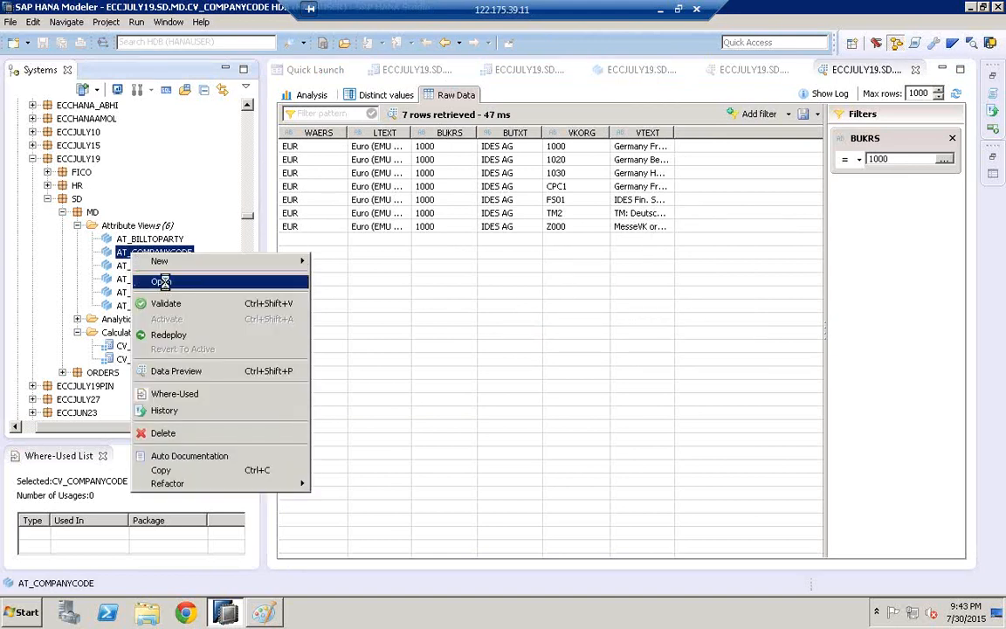
{"action": "left_click", "coordinate": [161, 281]}
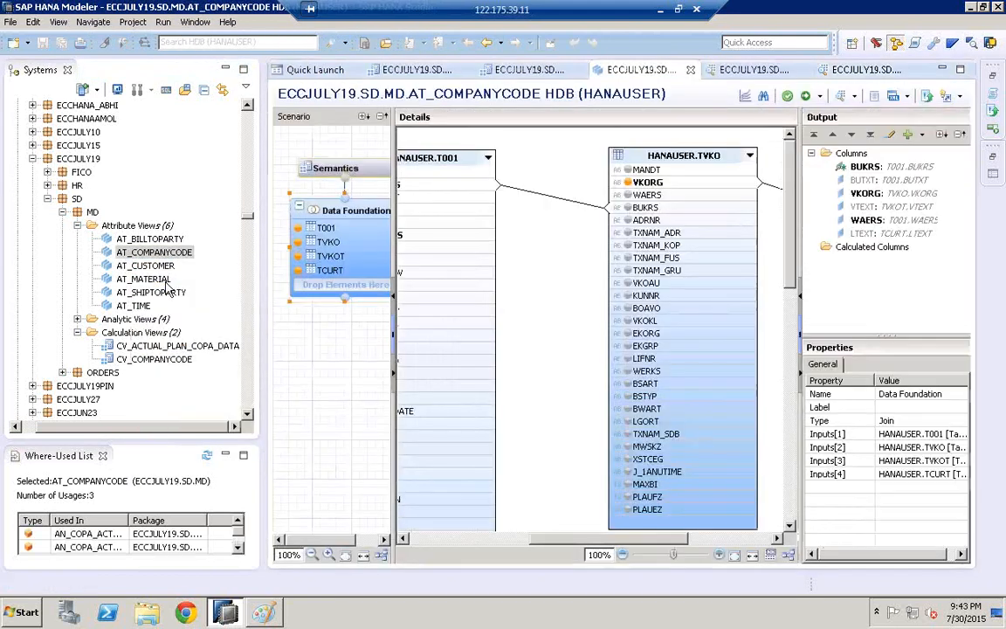
{"action": "left_click", "coordinate": [321, 382]}
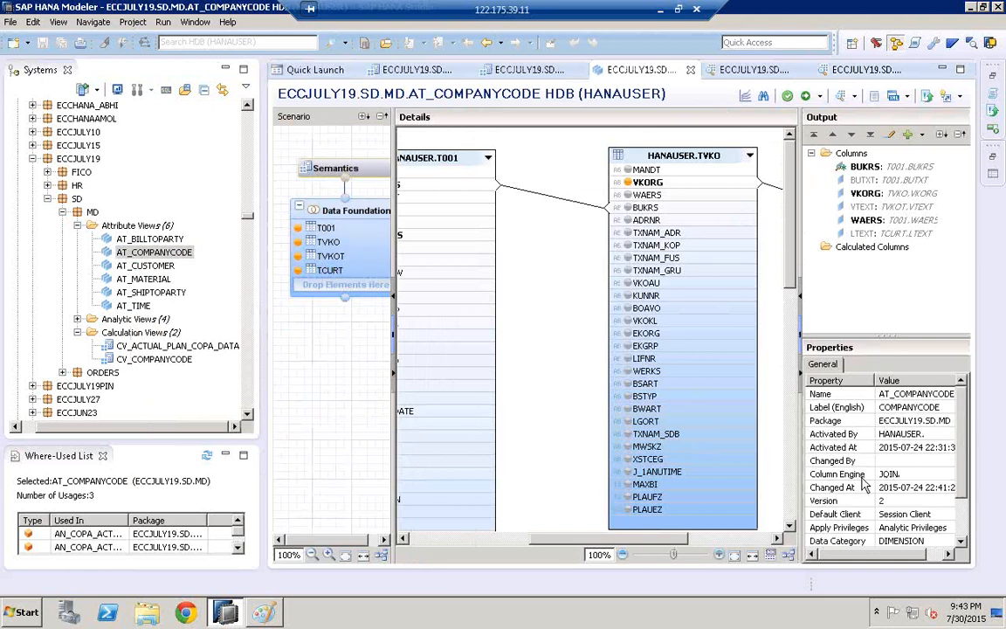
{"action": "left_click", "coordinate": [891, 474]}
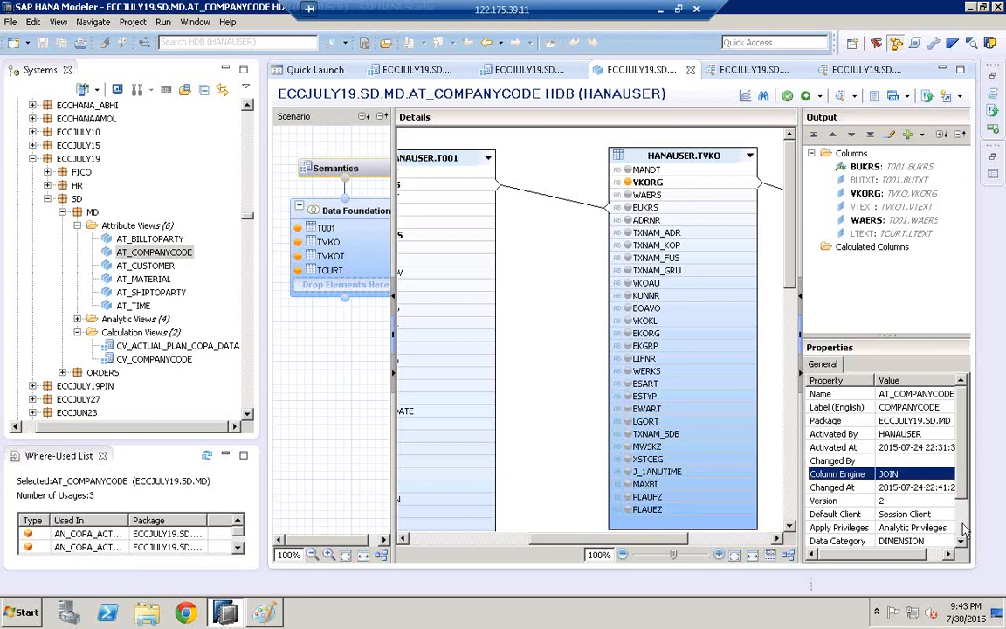
{"action": "left_click_drag", "start_coordinate": [964, 473], "coordinate": [963, 530]}
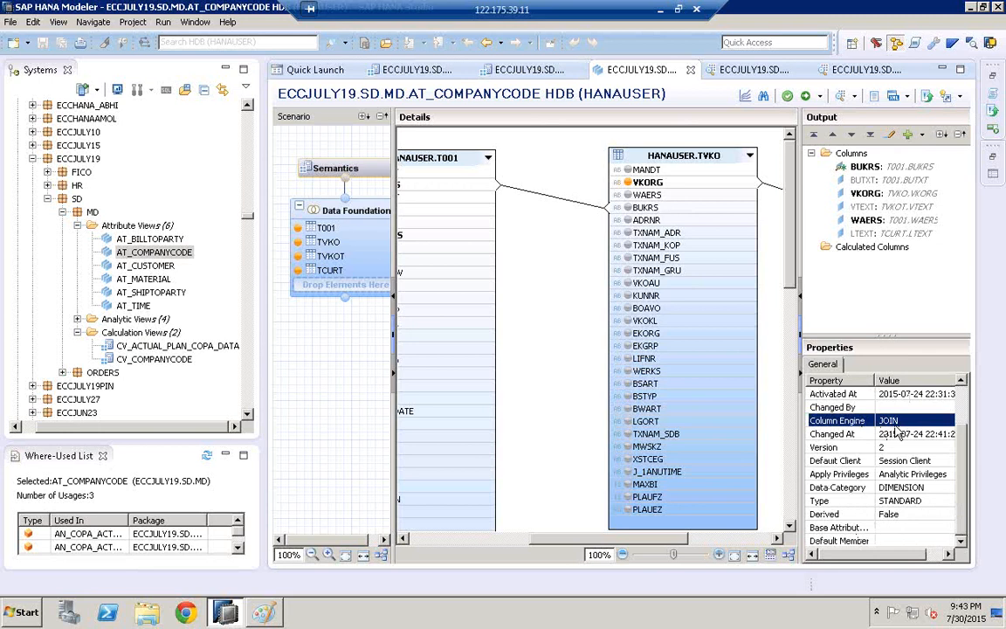
- Preview the raw data of AT_COMPANYCODE, filter it on BUKRS equal to 1000, and look through the rows
{"action": "left_click", "coordinate": [842, 100]}
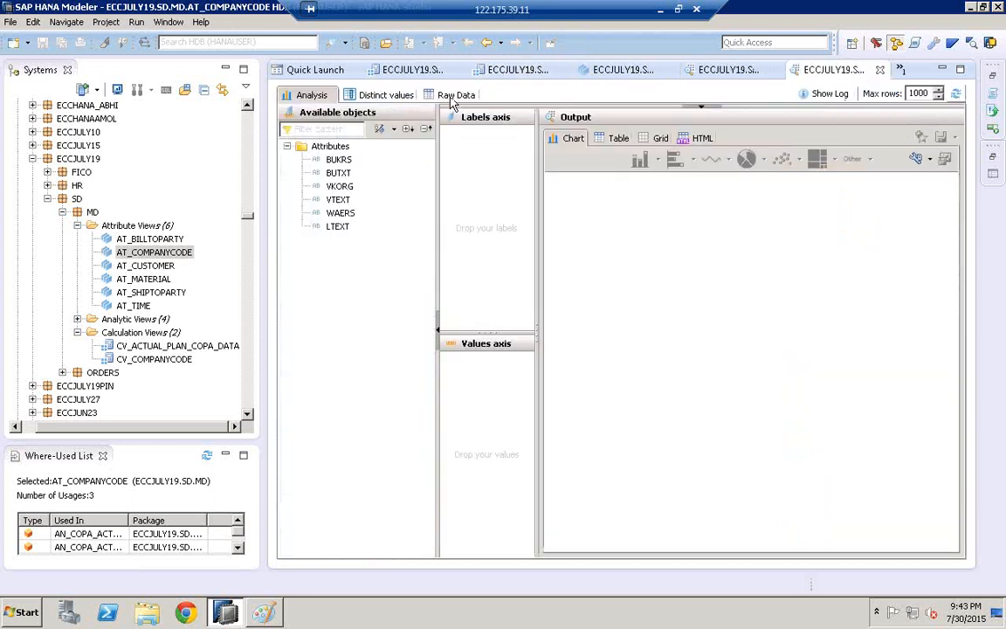
{"action": "left_click", "coordinate": [453, 96]}
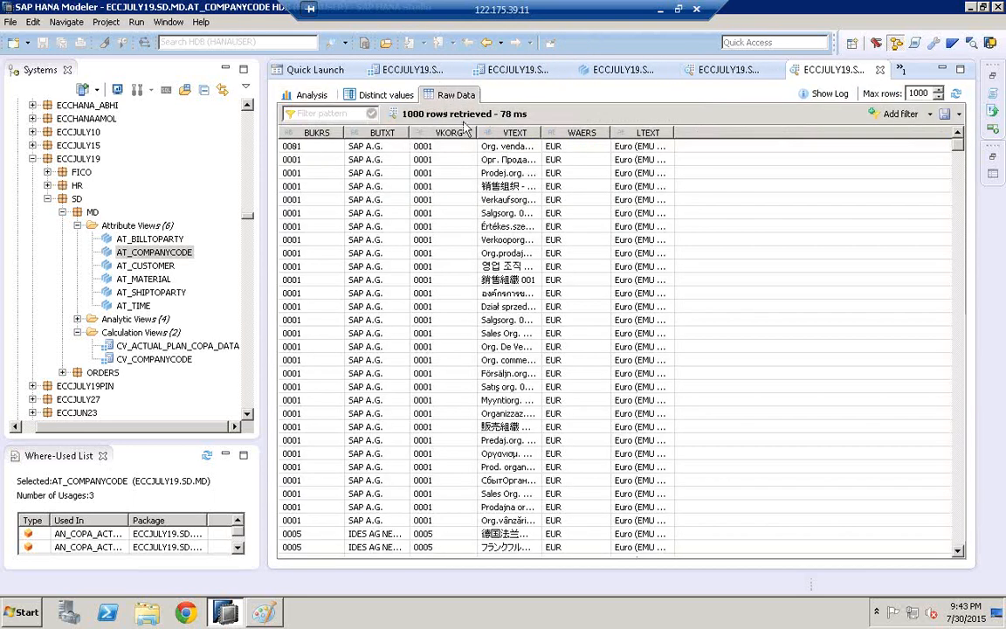
{"action": "left_click", "coordinate": [932, 114]}
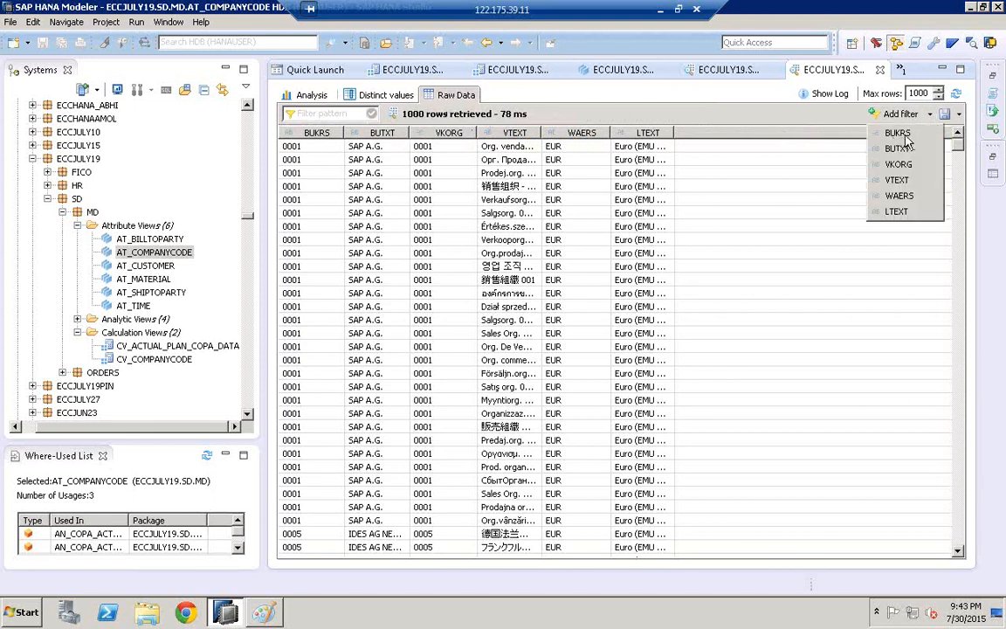
{"action": "left_click", "coordinate": [899, 136]}
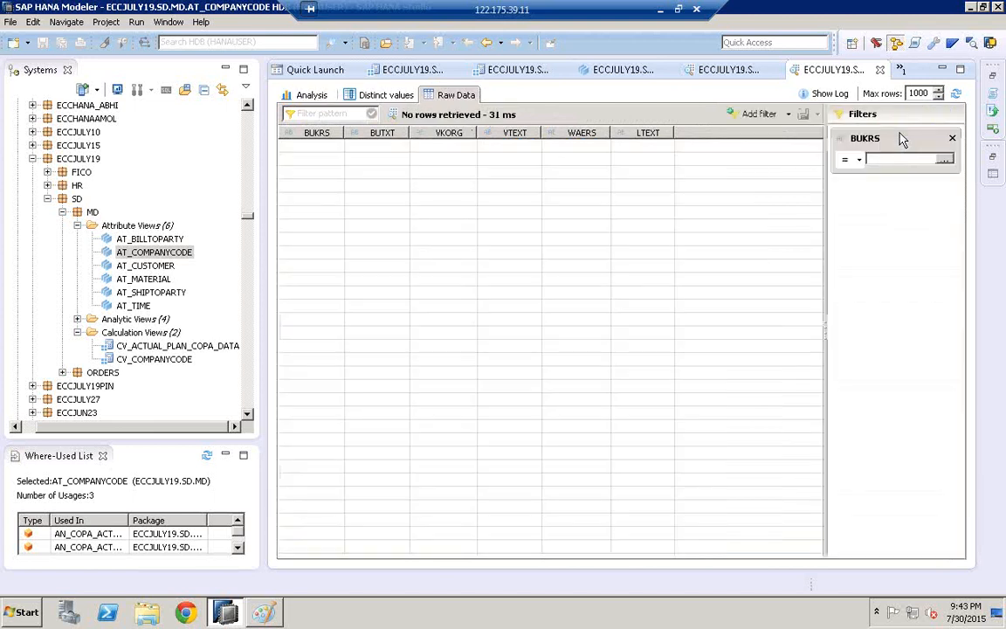
{"action": "left_click", "coordinate": [947, 161]}
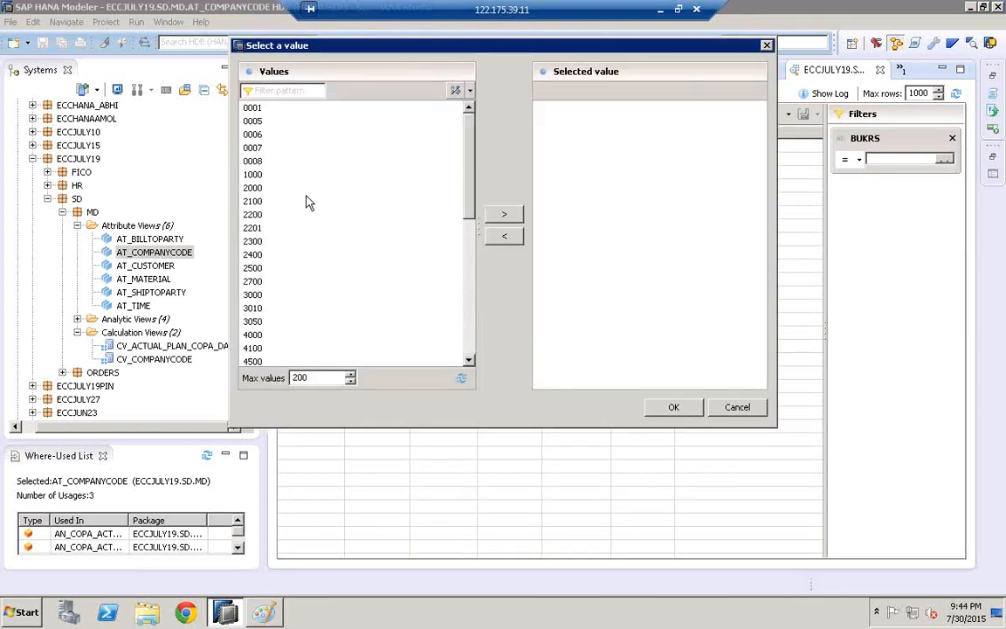
{"action": "left_click", "coordinate": [254, 175]}
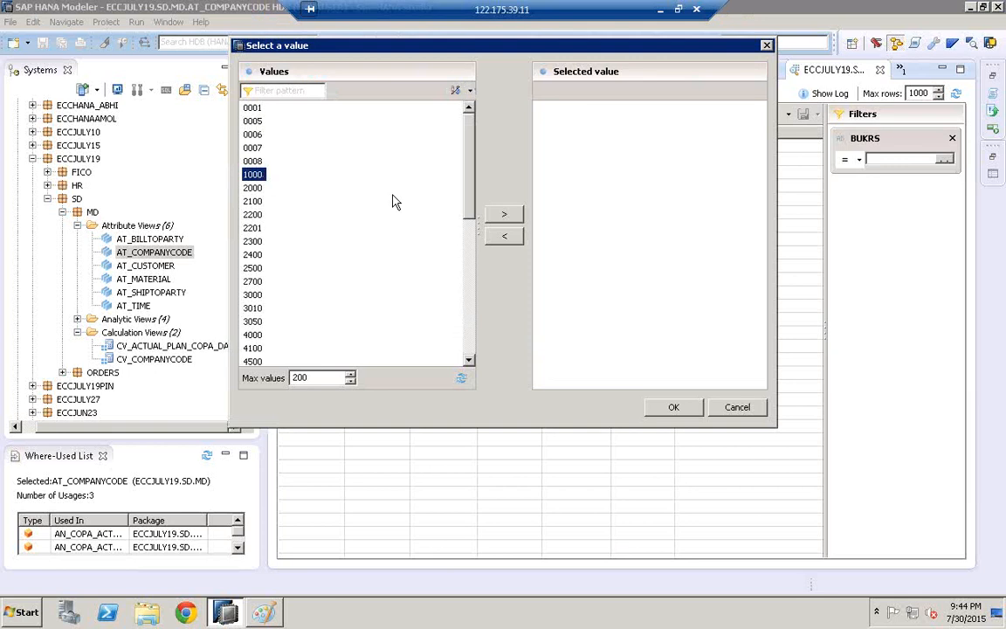
{"action": "left_click", "coordinate": [501, 216]}
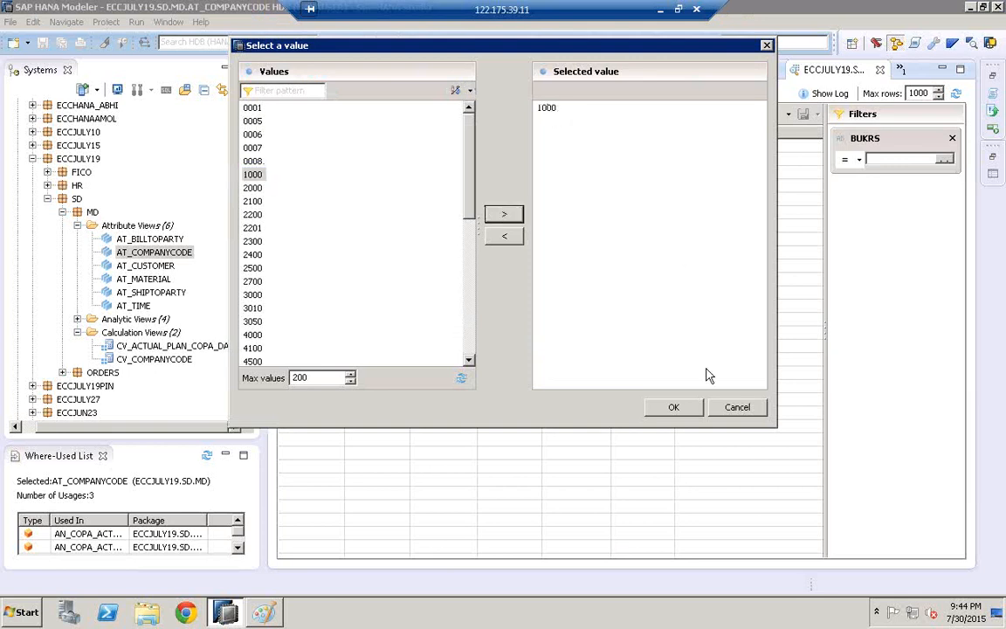
{"action": "left_click", "coordinate": [675, 408]}
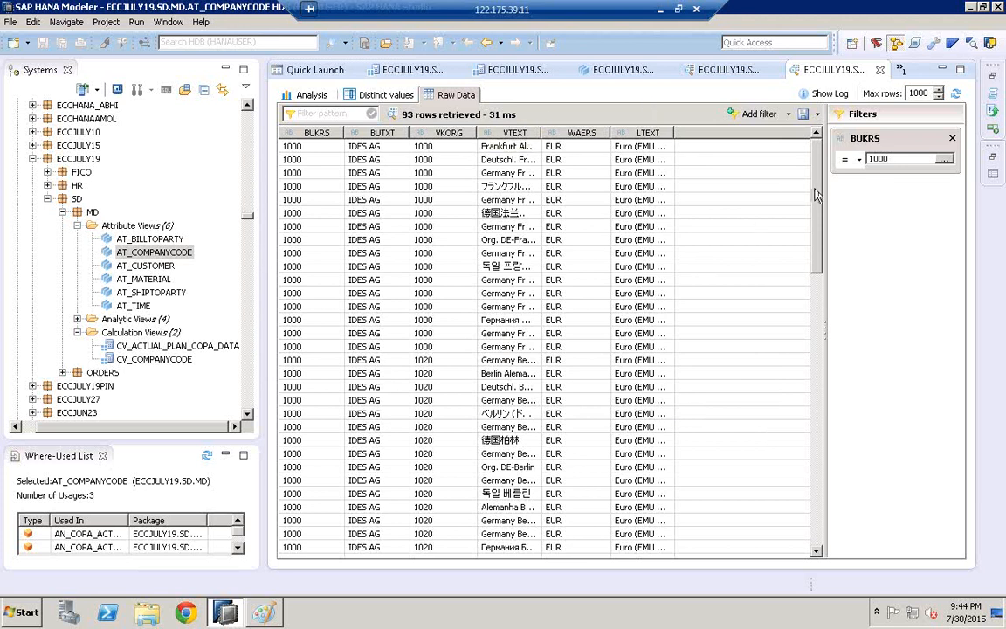
{"action": "left_click_drag", "start_coordinate": [819, 387], "coordinate": [810, 159]}
- Open the attribute view AT_COMPANYCODE and check the properties of the join between T001 and TCURT
{"action": "double_click", "coordinate": [144, 252]}
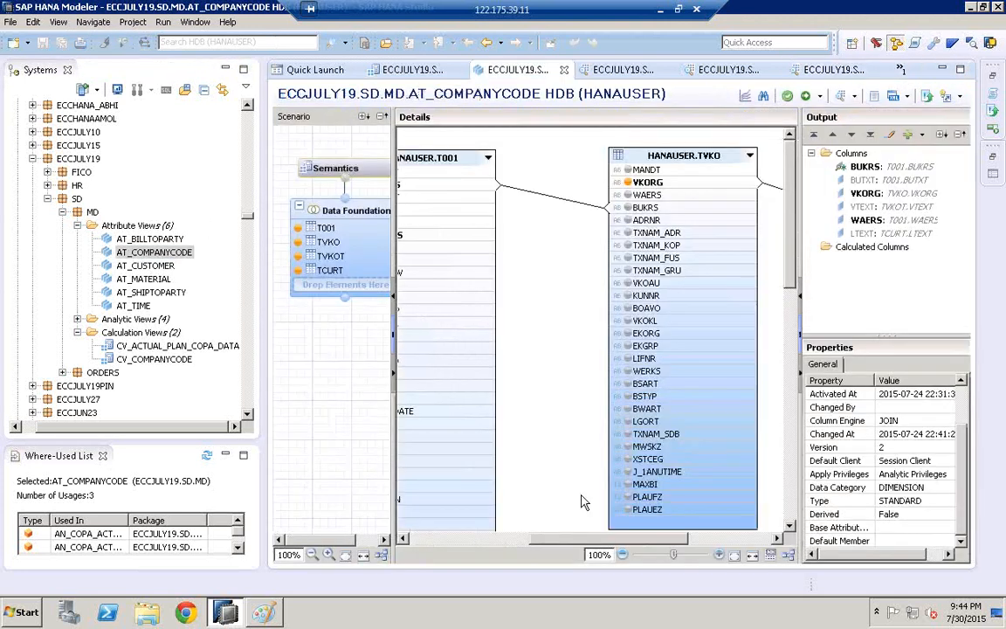
{"action": "left_click_drag", "start_coordinate": [584, 538], "coordinate": [476, 539]}
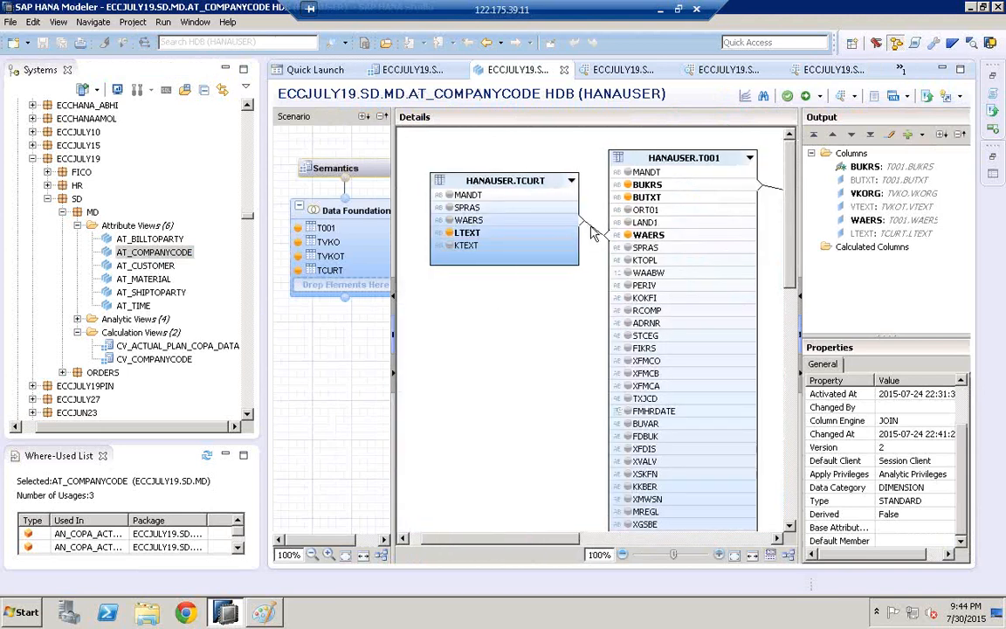
{"action": "left_click", "coordinate": [591, 229]}
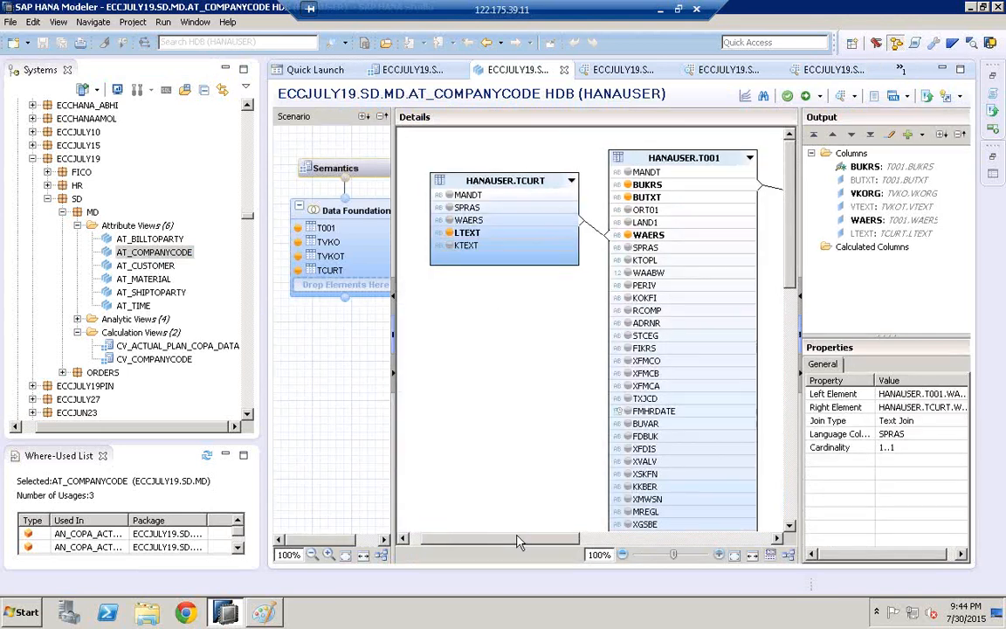
- Change the TVKO–TVKOT join to Text Join with language column SPRAS, and validate and activate the attribute view
{"action": "left_click", "coordinate": [739, 539]}
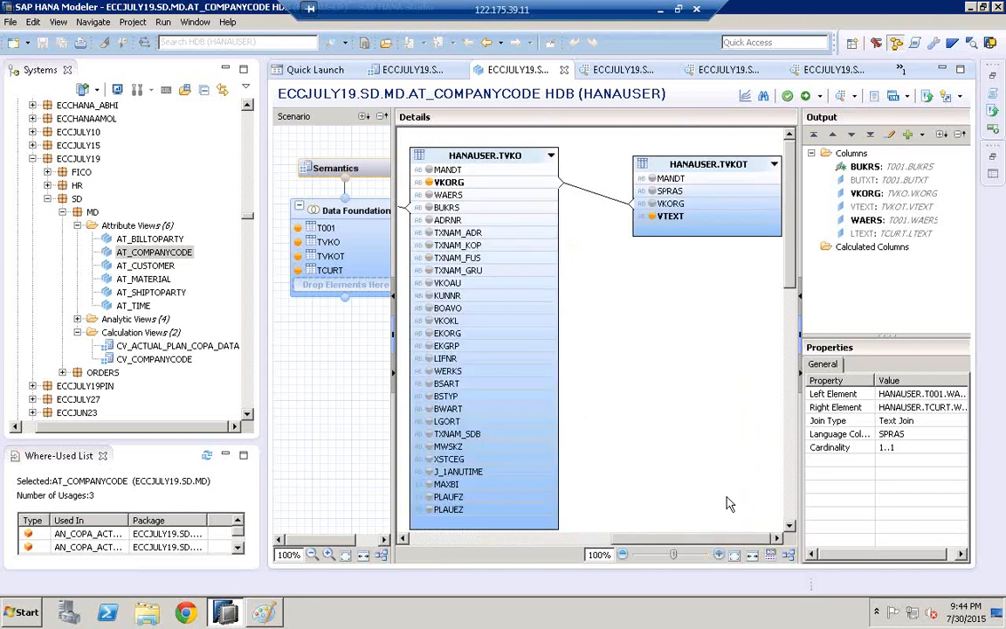
{"action": "left_click", "coordinate": [584, 195]}
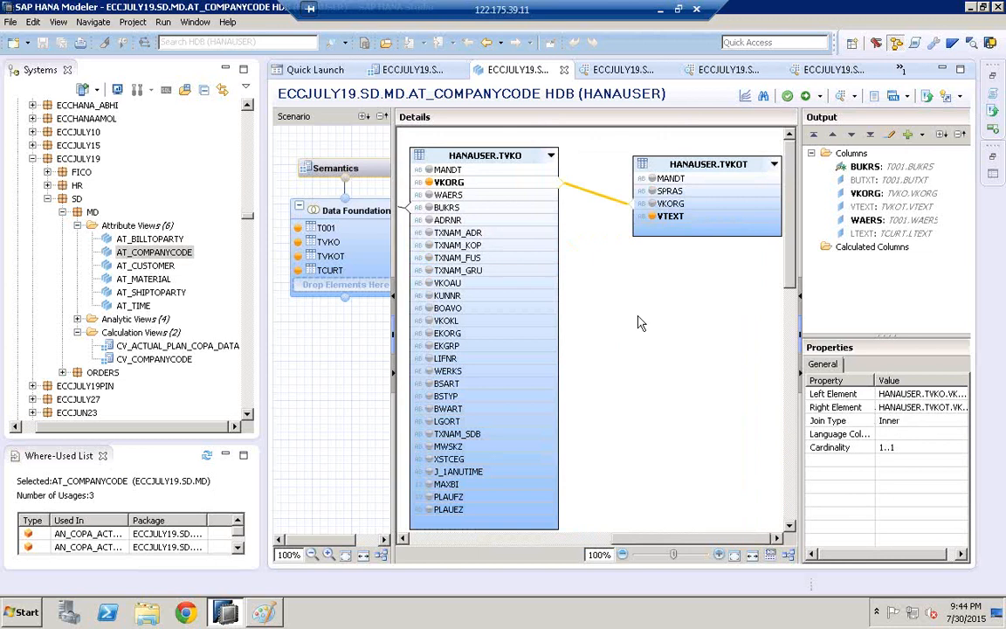
{"action": "left_click", "coordinate": [892, 423]}
{"action": "left_click", "coordinate": [960, 421]}
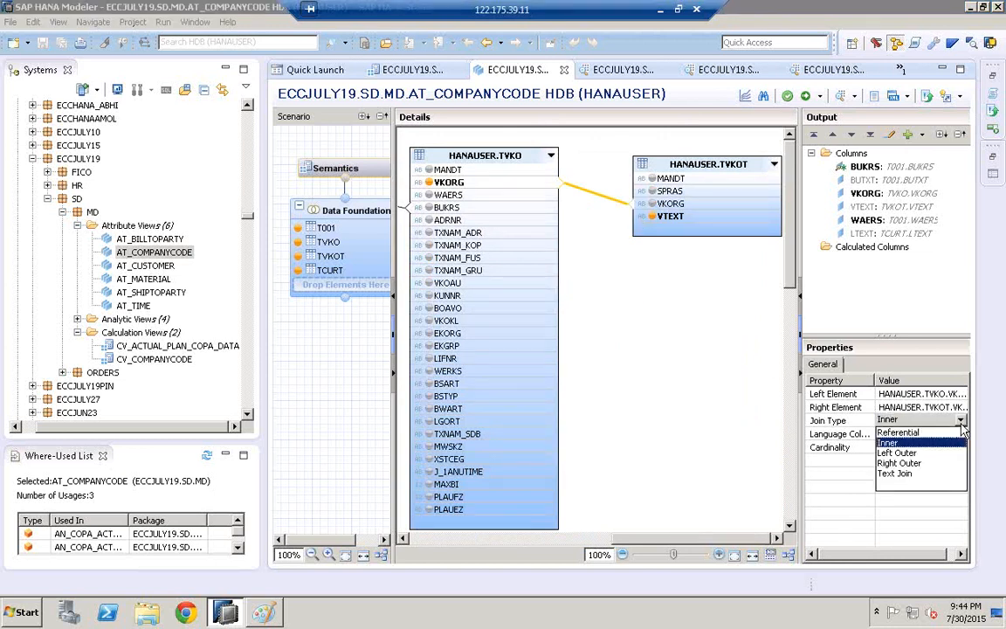
{"action": "left_click", "coordinate": [898, 474]}
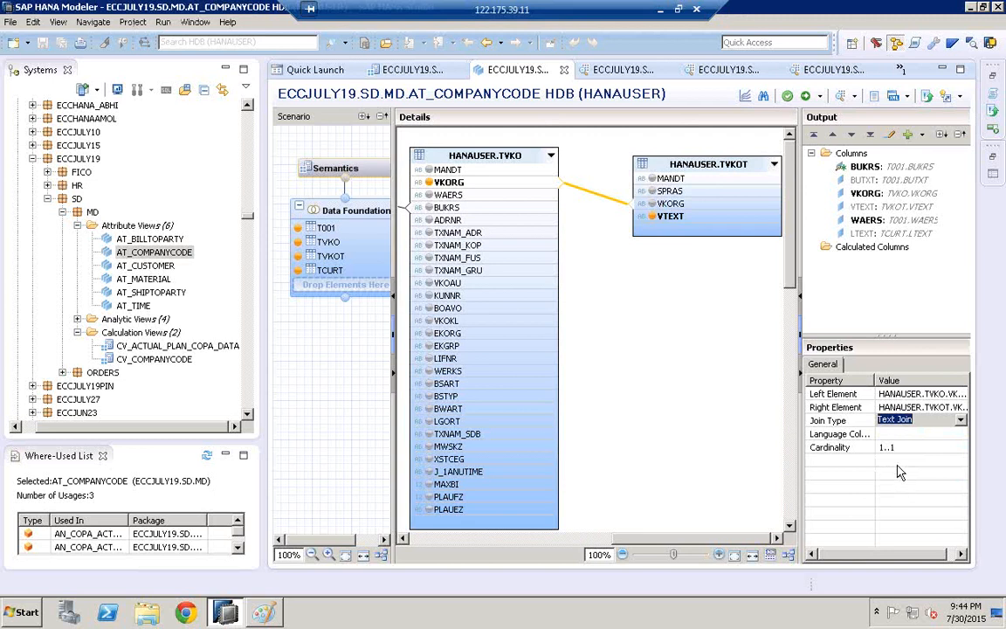
{"action": "left_click", "coordinate": [947, 435]}
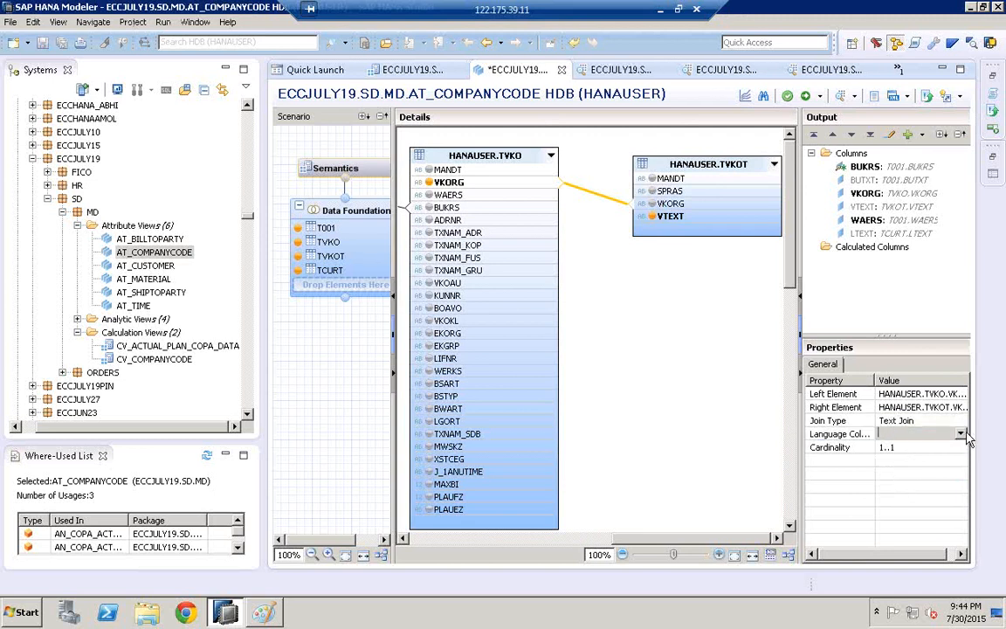
{"action": "left_click", "coordinate": [962, 434]}
{"action": "left_click", "coordinate": [906, 466]}
{"action": "left_click", "coordinate": [809, 439]}
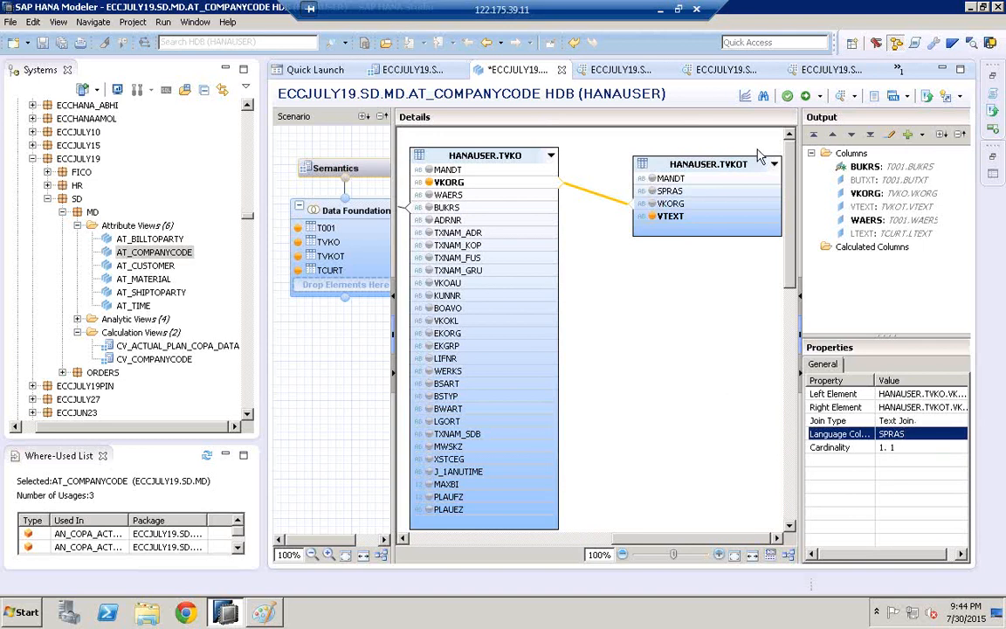
{"action": "left_click", "coordinate": [789, 98]}
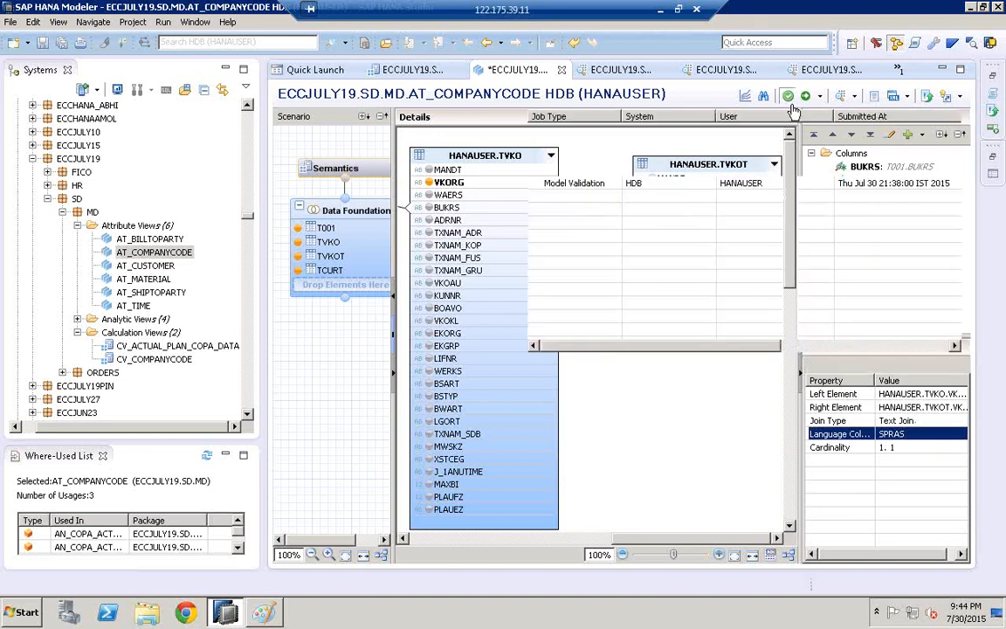
{"action": "left_click", "coordinate": [806, 96]}
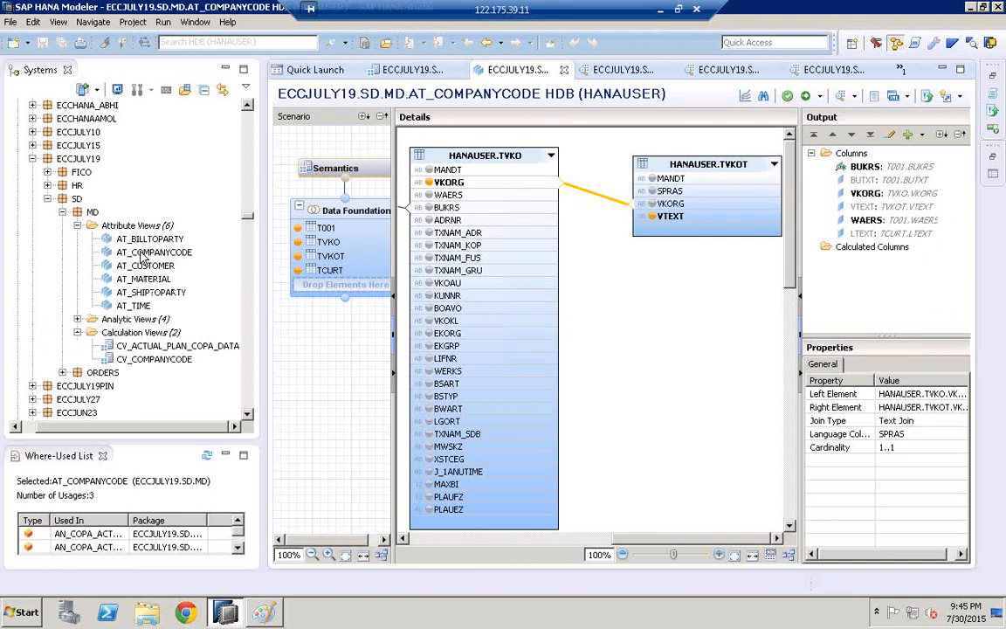
- Open a new data preview of AT_COMPANYCODE and show its raw data
{"action": "left_click", "coordinate": [141, 254]}
{"action": "right_click", "coordinate": [141, 253]}
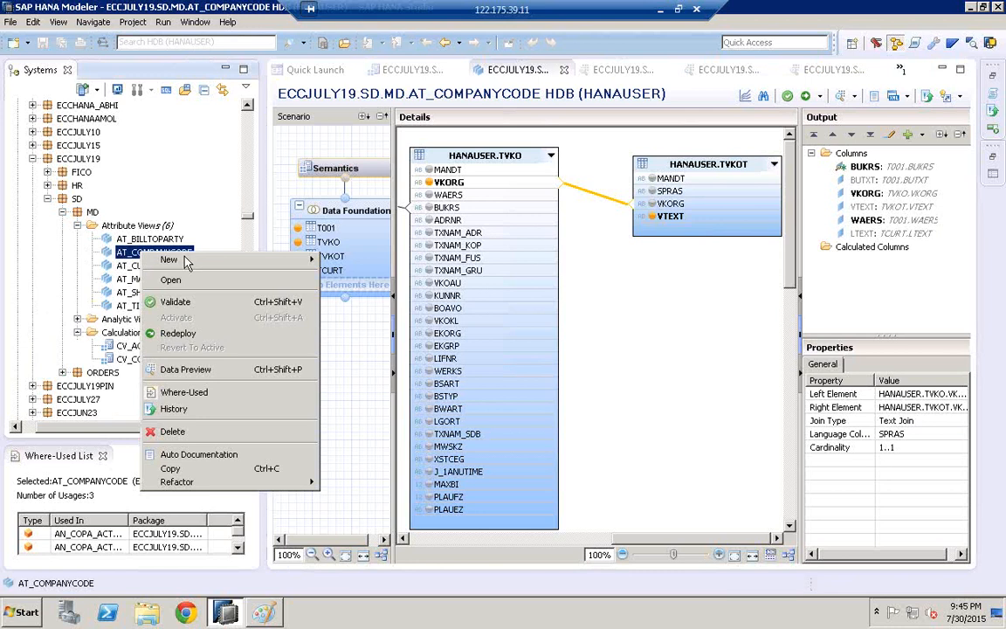
{"action": "left_click", "coordinate": [207, 370]}
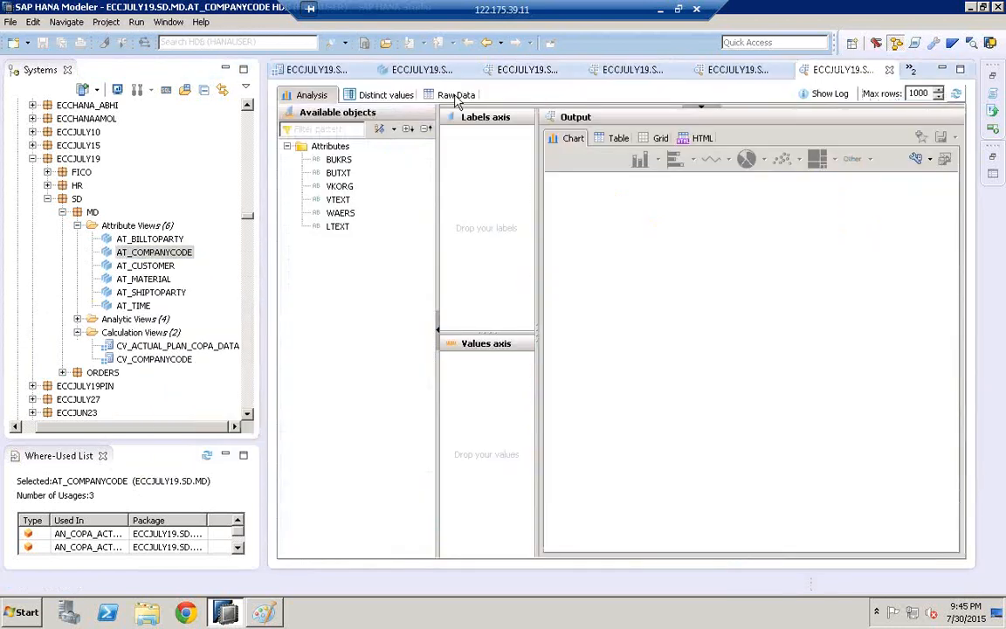
{"action": "left_click", "coordinate": [456, 95]}
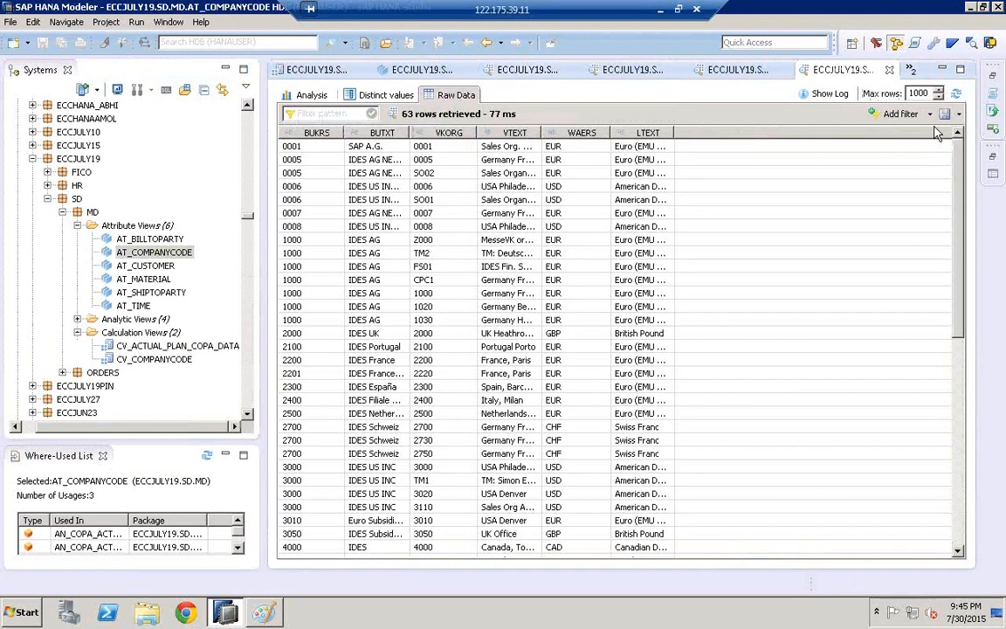
- Filter the new AT_COMPANYCODE raw data on BUKRS equal to 1000 and close the earlier preview of that view
{"action": "left_click", "coordinate": [930, 115]}
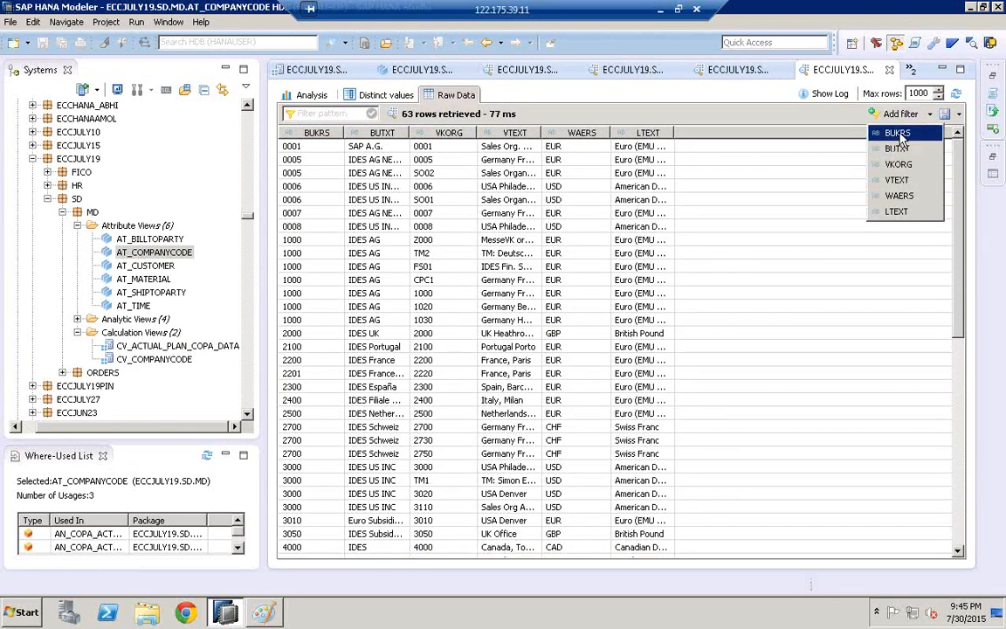
{"action": "left_click", "coordinate": [902, 138]}
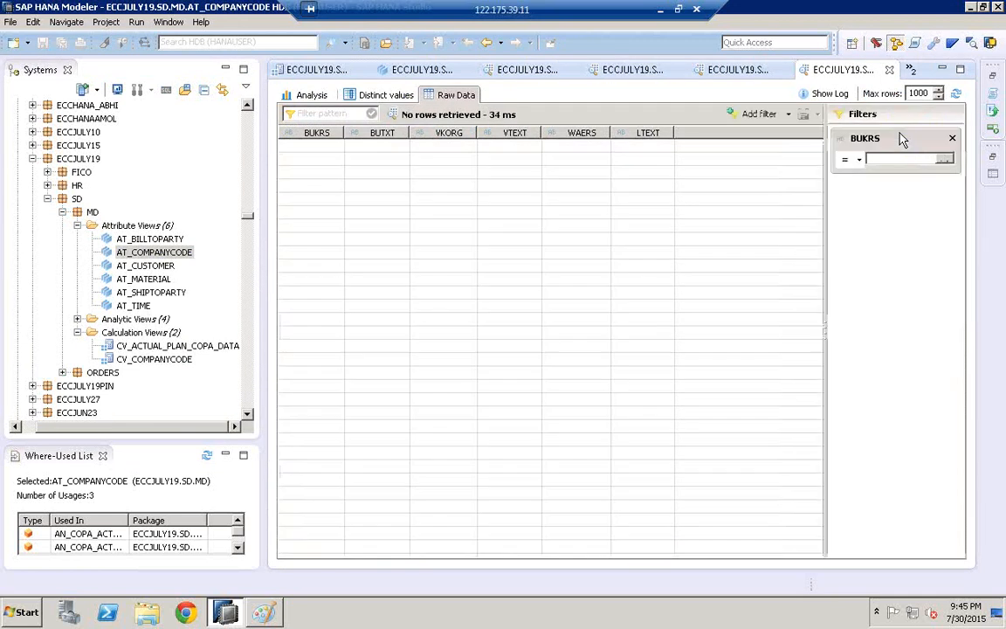
{"action": "left_click", "coordinate": [945, 161]}
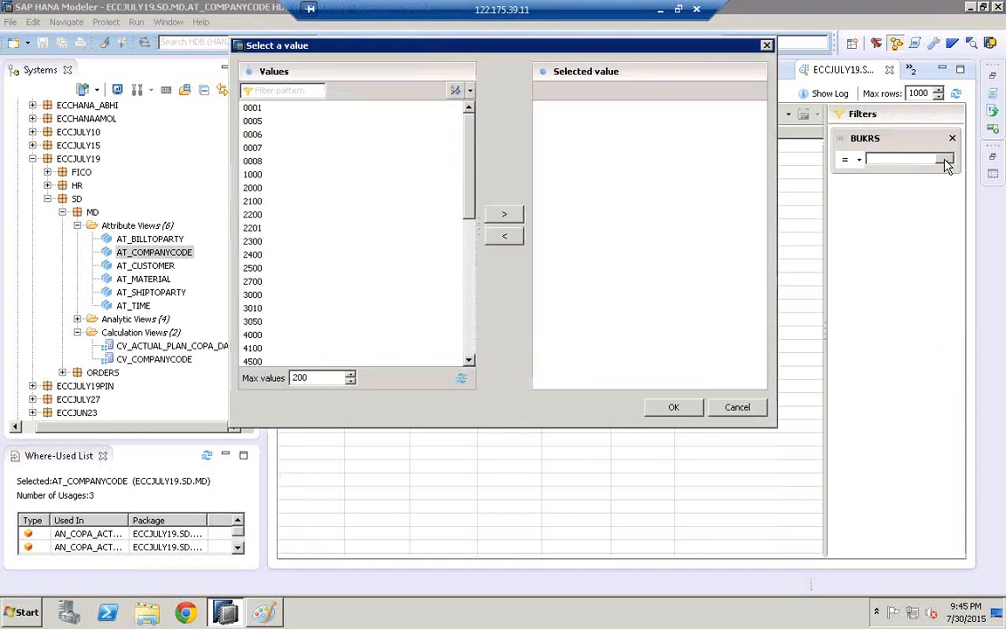
{"action": "left_click", "coordinate": [253, 174]}
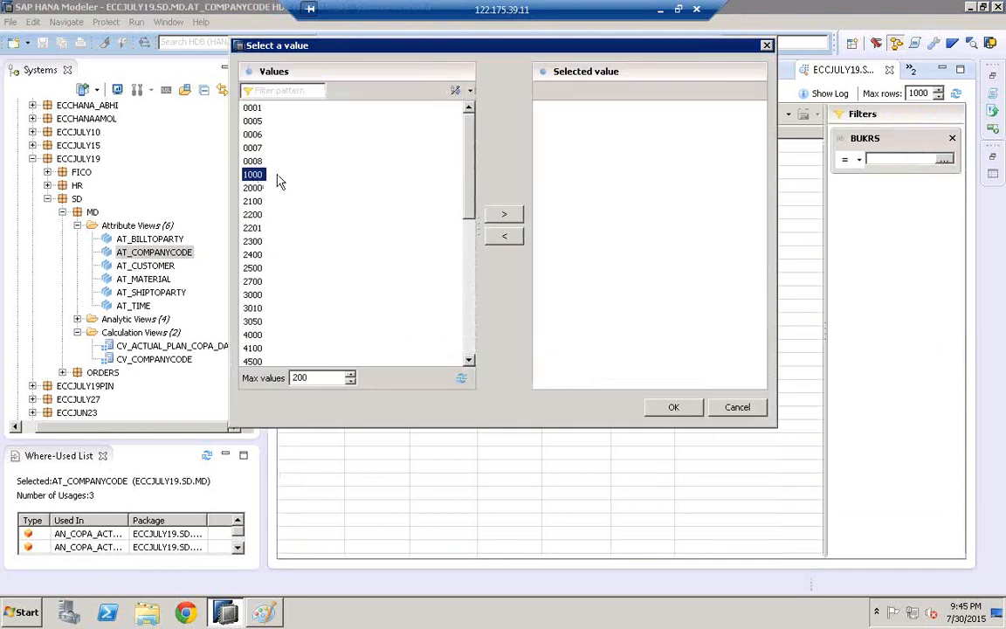
{"action": "left_click", "coordinate": [505, 212]}
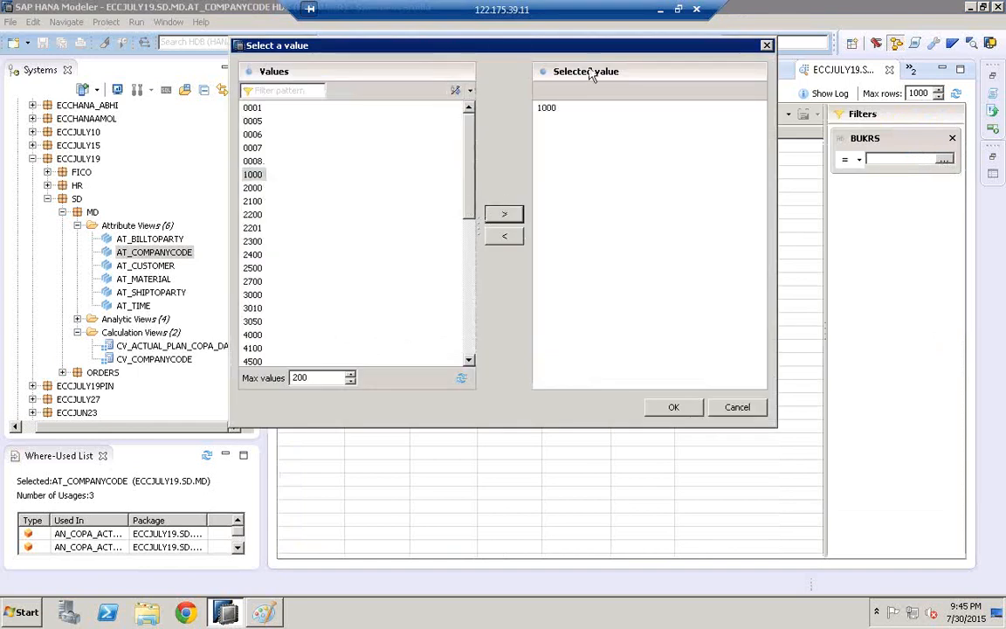
{"action": "left_click", "coordinate": [673, 408]}
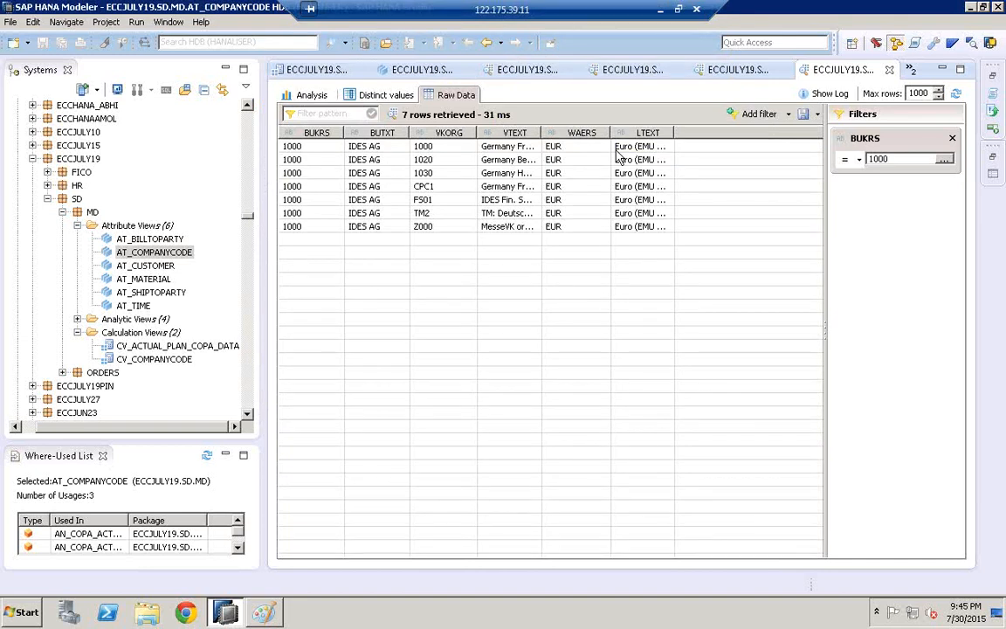
{"action": "left_click", "coordinate": [736, 76]}
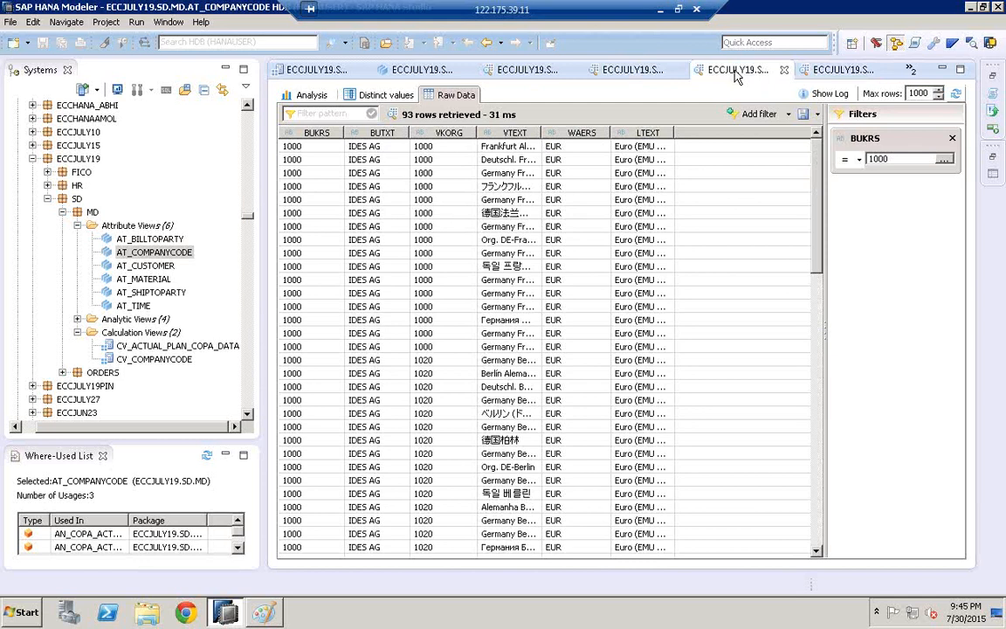
{"action": "left_click", "coordinate": [784, 74]}
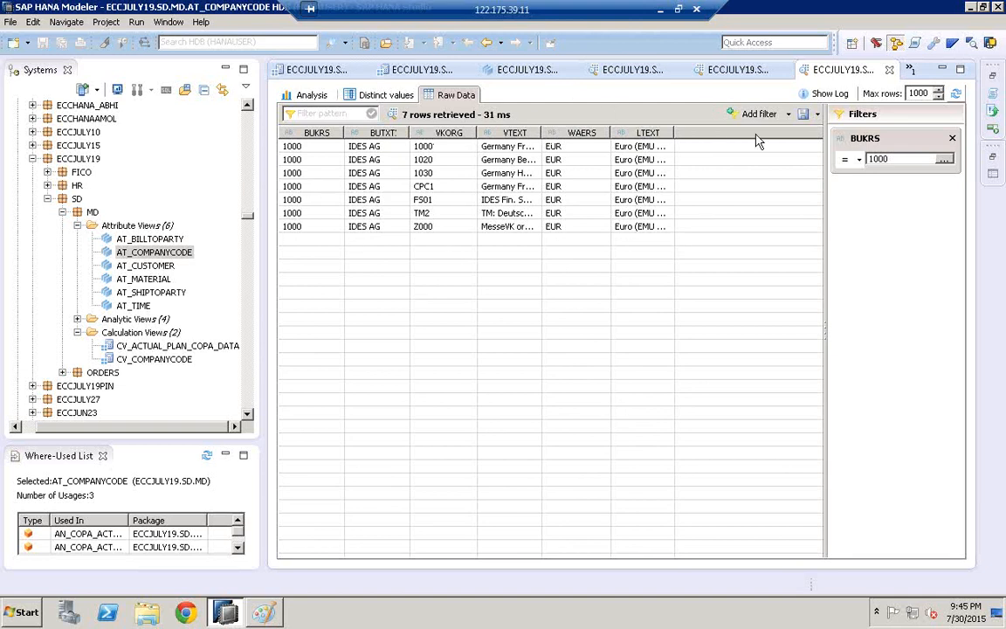
- Examine the first generated SQL statement in the AT_COMPANYCODE preview's log, including the view it selects from, and close the log
{"action": "left_click", "coordinate": [829, 95]}
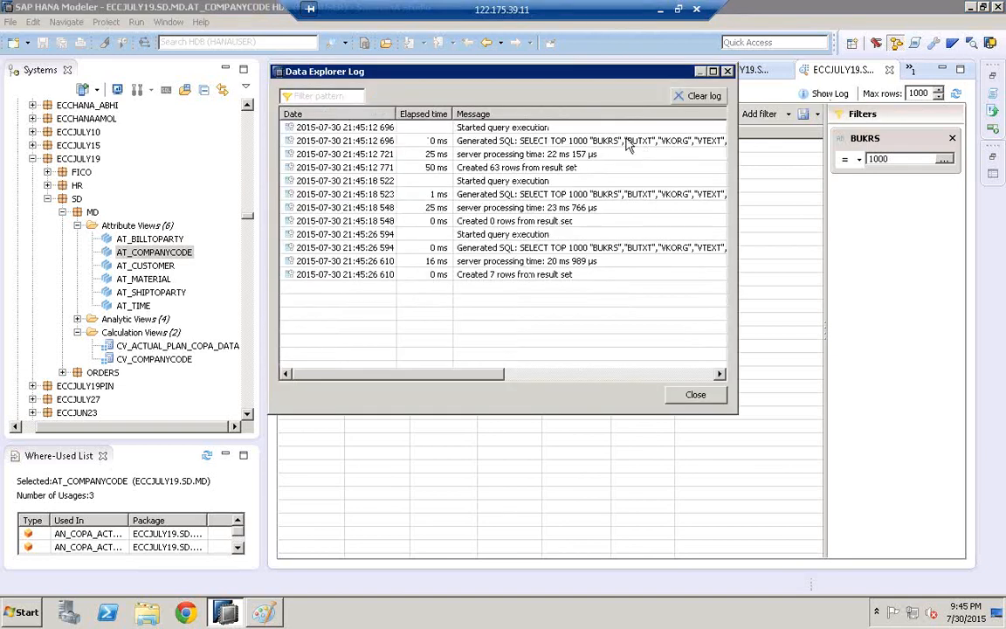
{"action": "left_click", "coordinate": [476, 140]}
{"action": "double_click", "coordinate": [476, 140]}
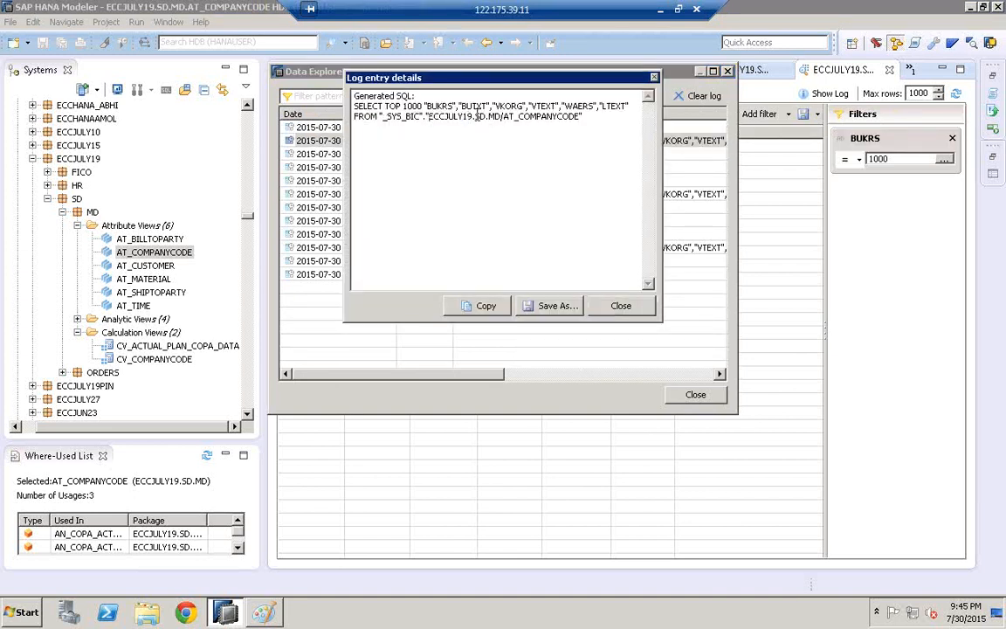
{"action": "left_click_drag", "start_coordinate": [428, 116], "coordinate": [516, 119]}
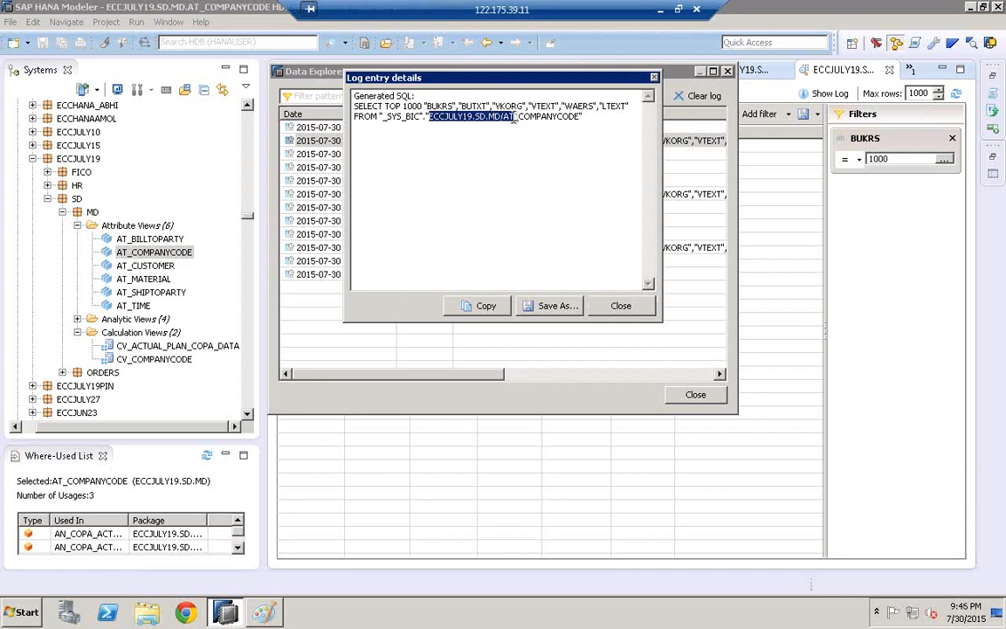
{"action": "left_click", "coordinate": [631, 307]}
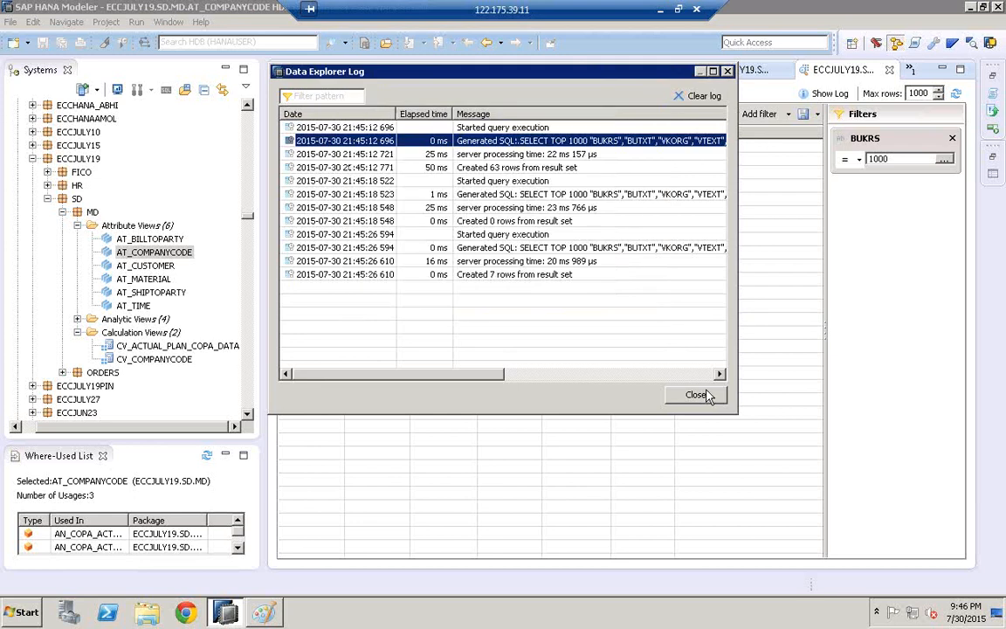
{"action": "left_click", "coordinate": [696, 396]}
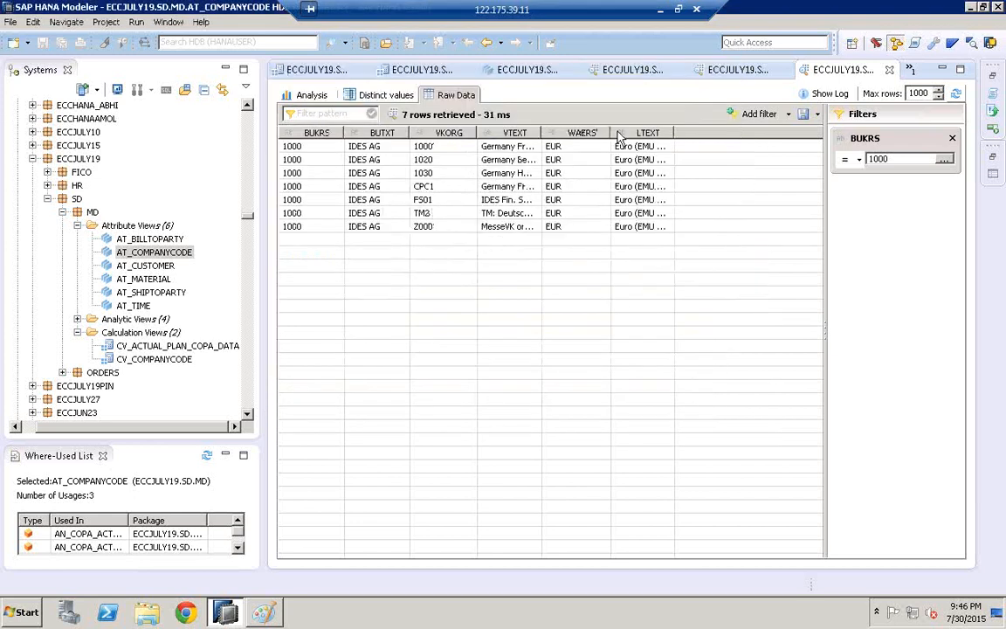
- Examine the first generated SQL statement in the log of the CV_COMPANYCODE preview and close the log
{"action": "left_click", "coordinate": [739, 70]}
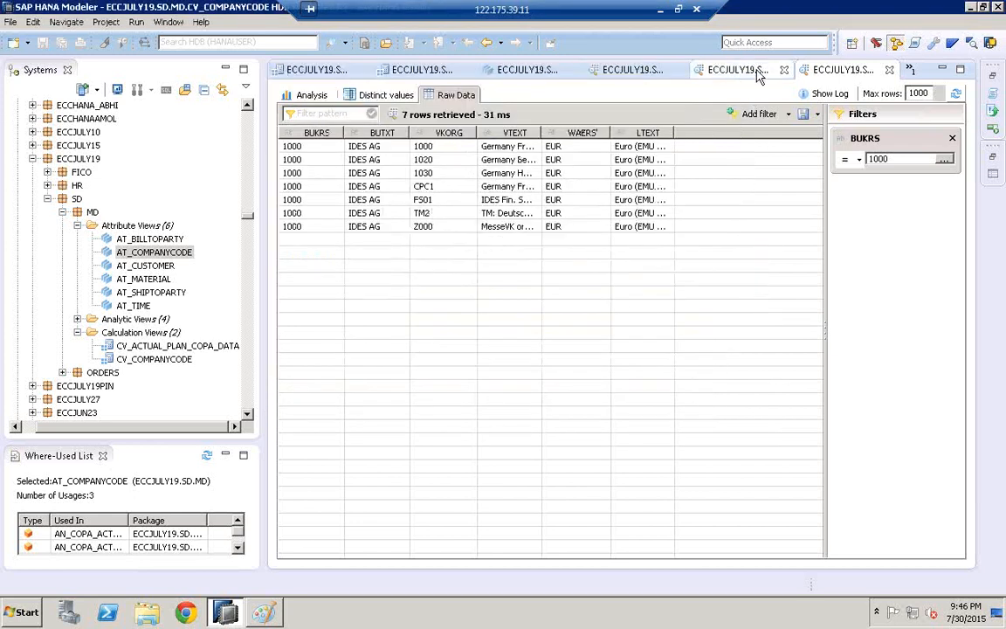
{"action": "left_click", "coordinate": [814, 98]}
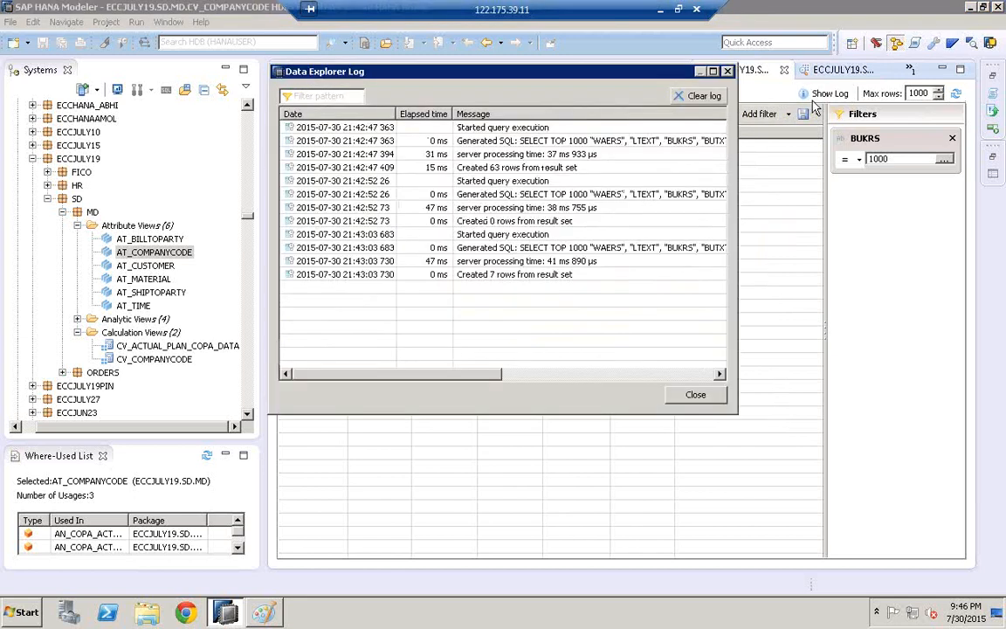
{"action": "double_click", "coordinate": [677, 141]}
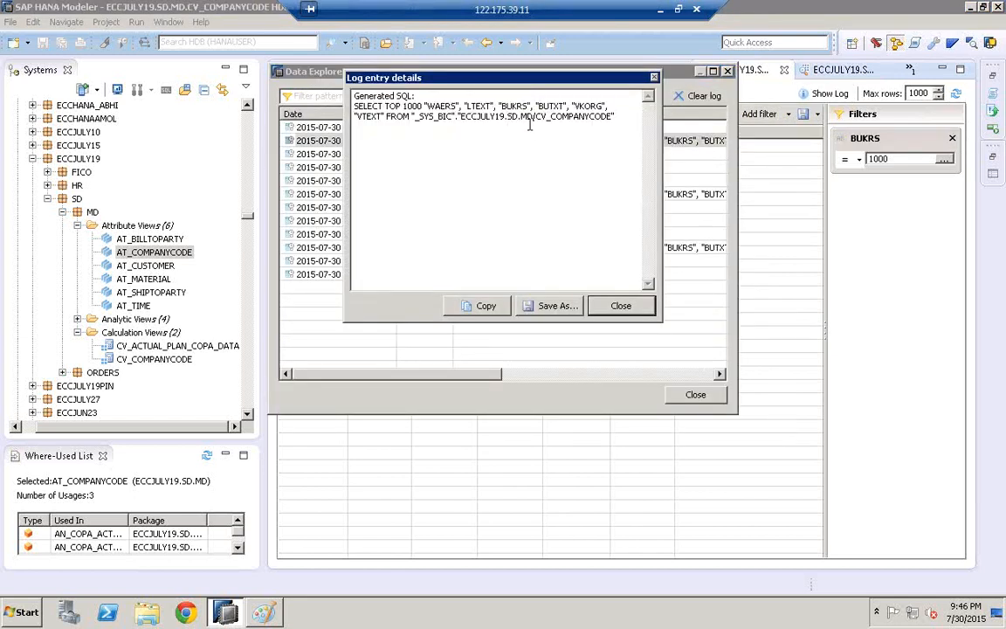
{"action": "left_click_drag", "start_coordinate": [535, 117], "coordinate": [549, 117]}
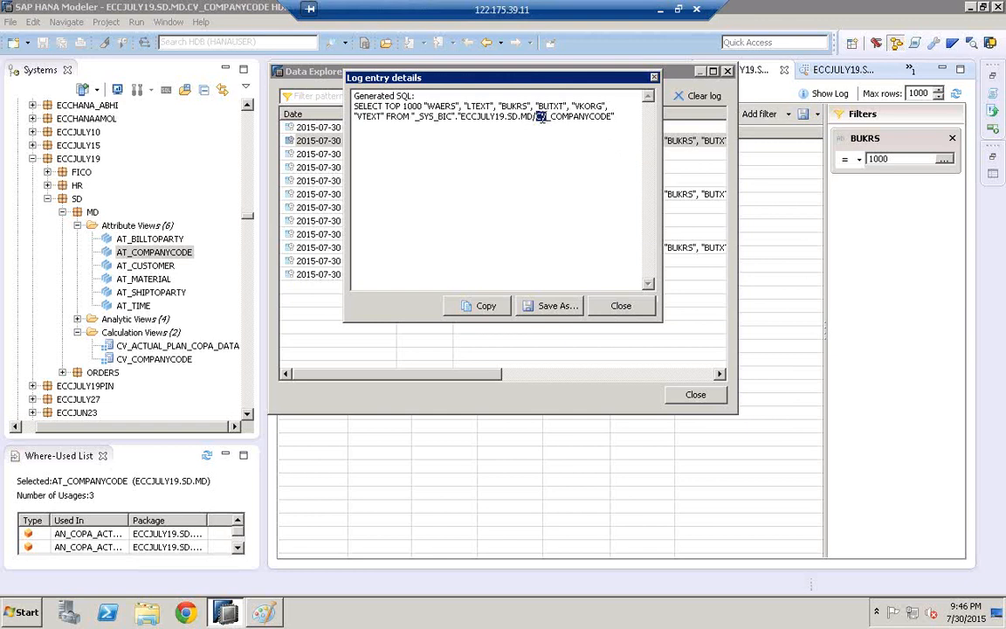
{"action": "left_click", "coordinate": [616, 305]}
{"action": "left_click", "coordinate": [696, 397]}
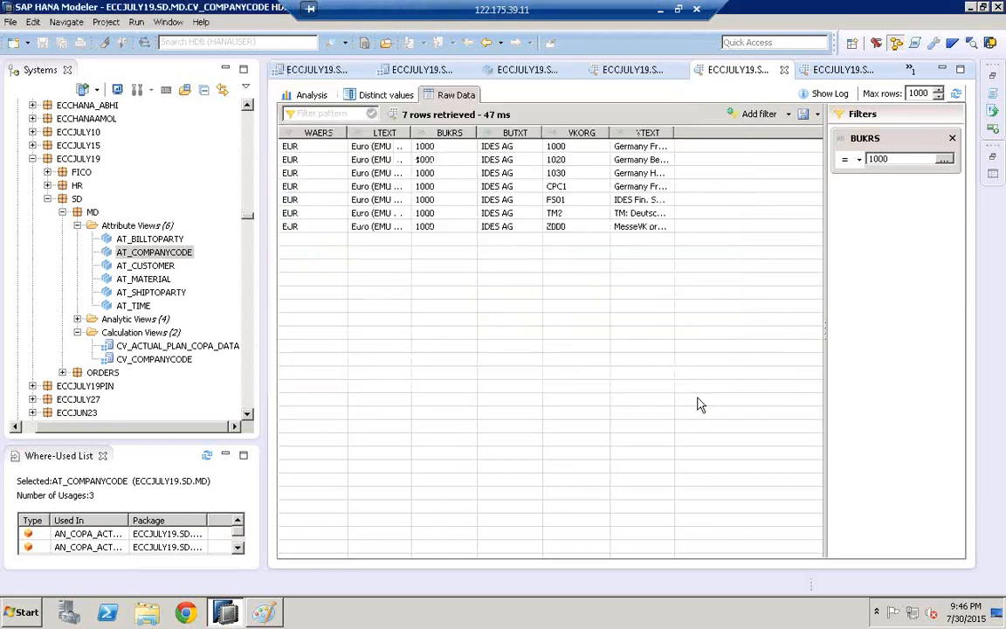
- Compare the retrieval times of the filtered AT_COMPANYCODE and CV_COMPANYCODE previews, and switch to the engine diagram in Paint
{"action": "left_click", "coordinate": [840, 76]}
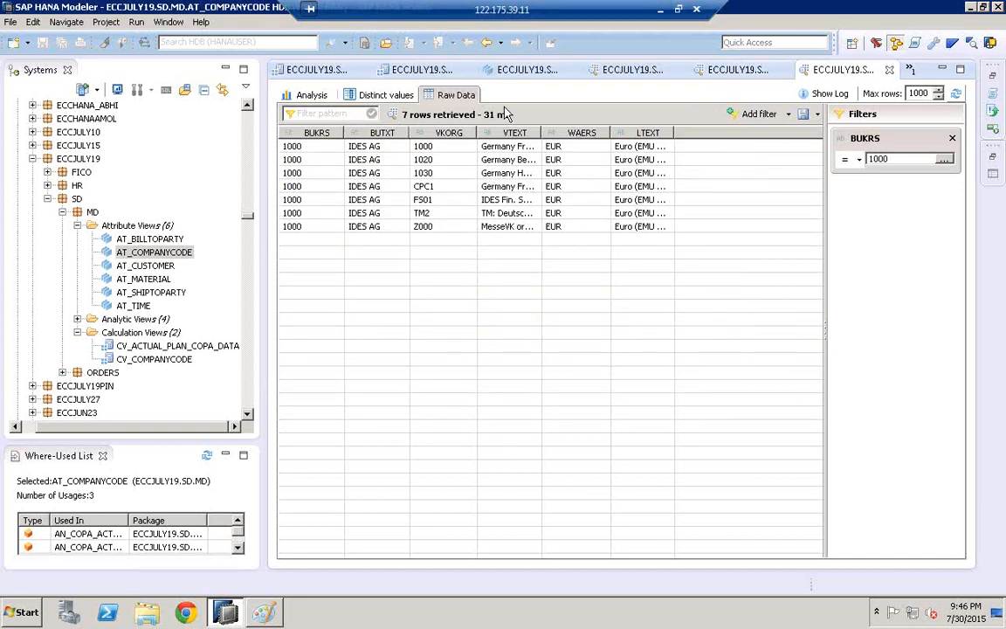
{"action": "left_click", "coordinate": [748, 72]}
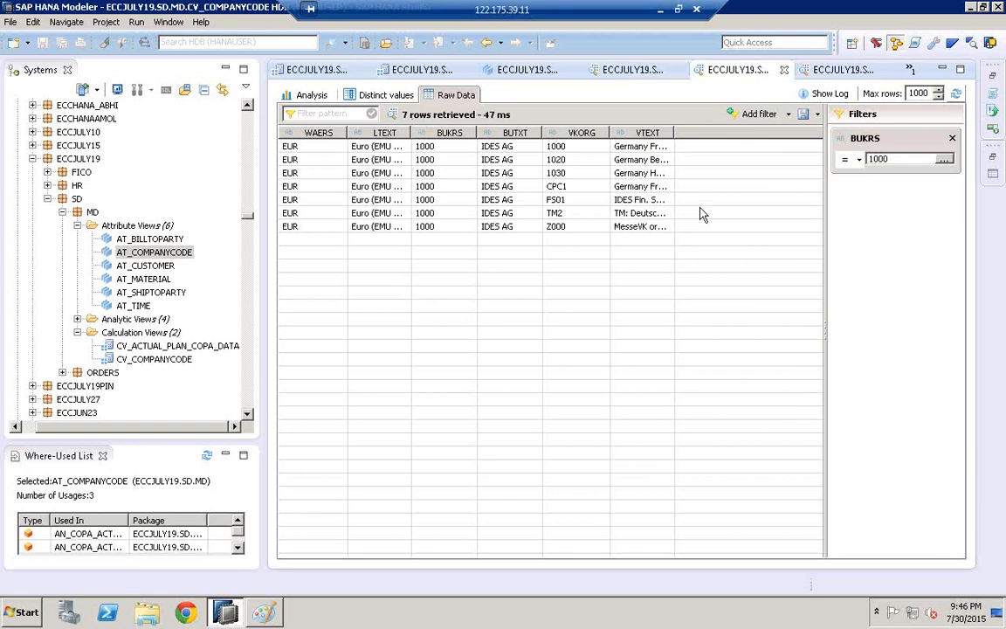
{"action": "left_click", "coordinate": [266, 615]}
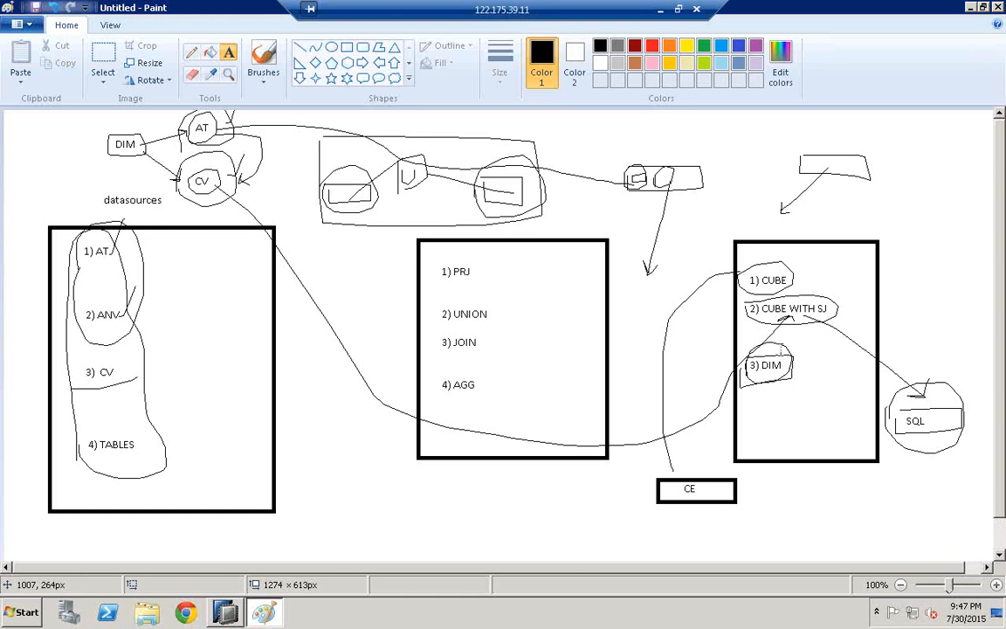
- Switch to SAP HANA Modeler and start a new information view under the Calculation Views of package ECCJULY19.SD.MD
{"action": "left_click", "coordinate": [241, 615]}
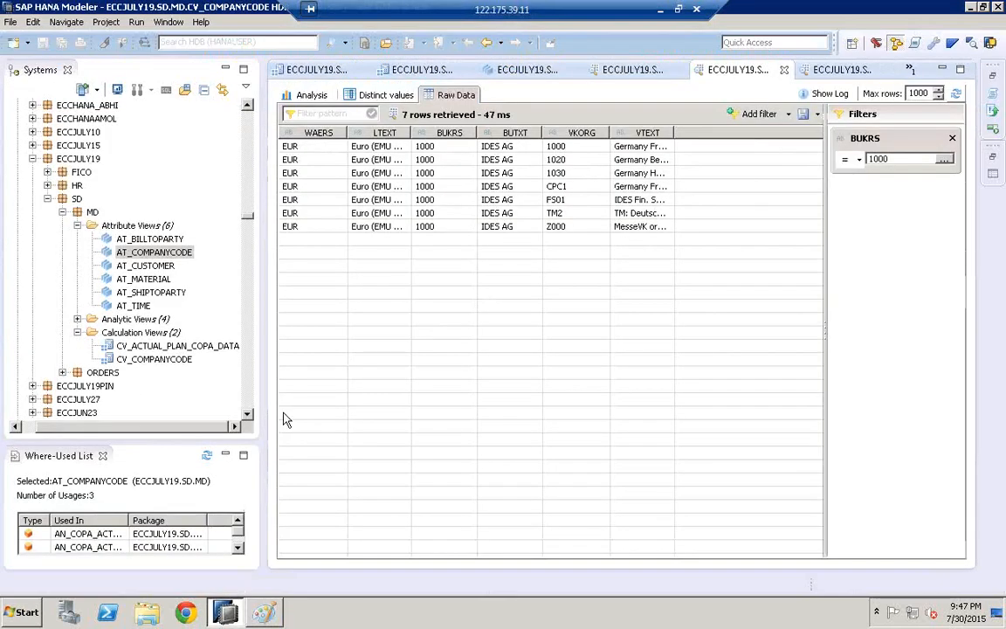
{"action": "left_click", "coordinate": [248, 415]}
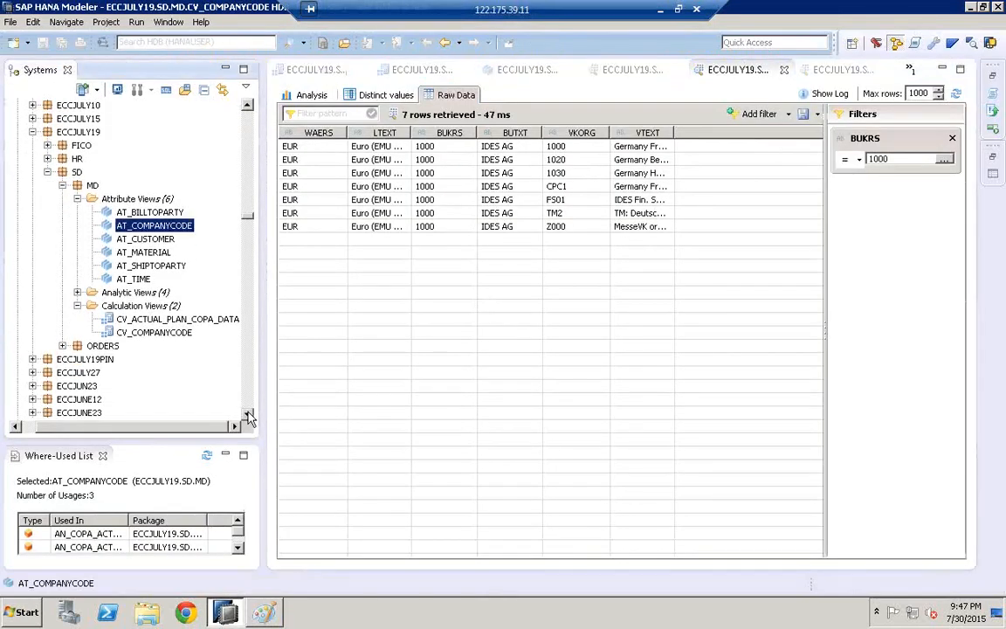
{"action": "left_click", "coordinate": [248, 416]}
{"action": "left_click", "coordinate": [248, 415]}
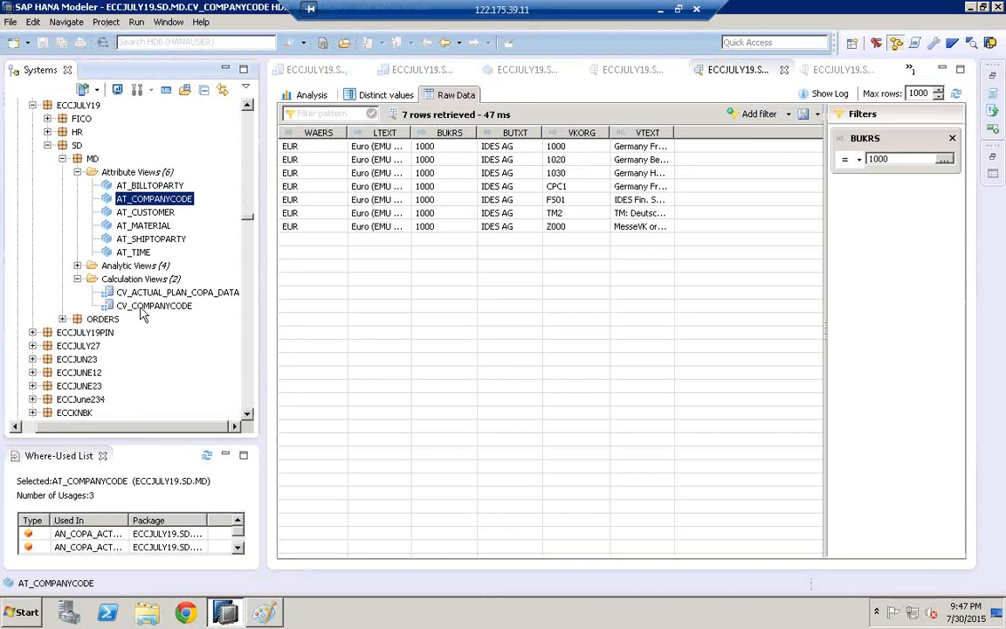
{"action": "left_click", "coordinate": [130, 281]}
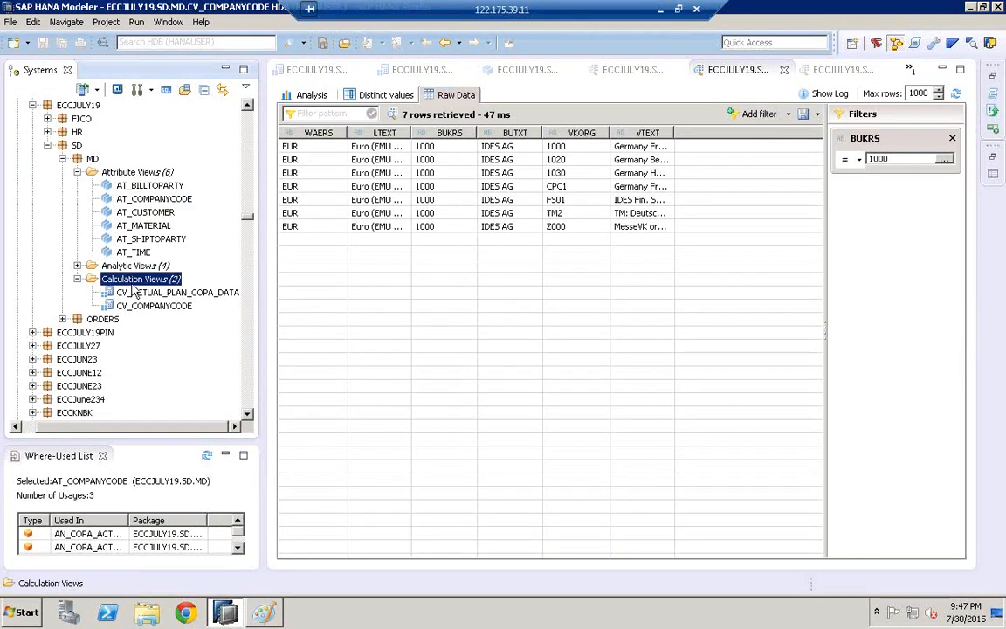
{"action": "right_click", "coordinate": [131, 291]}
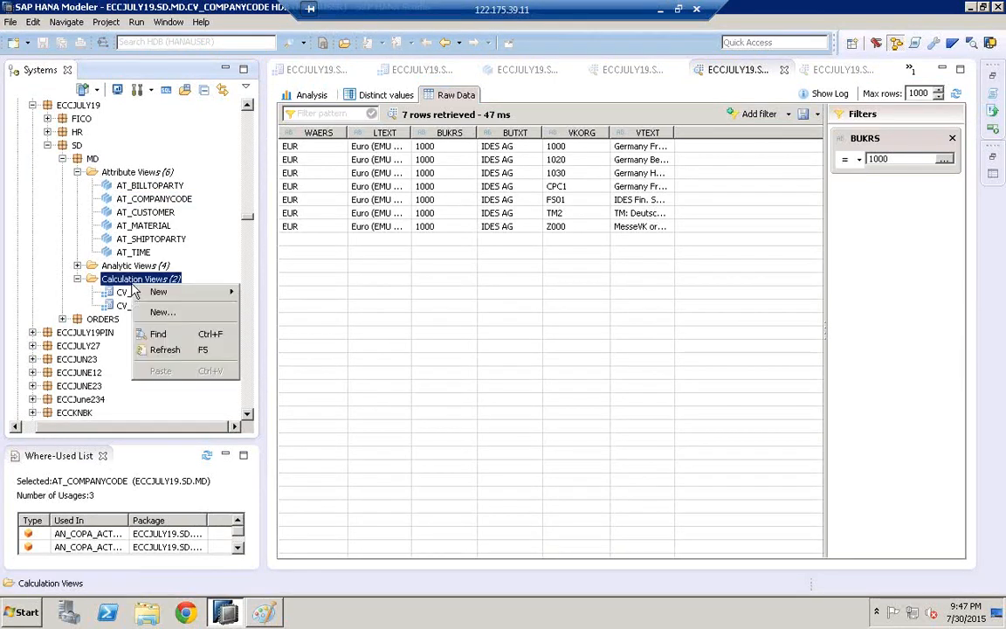
{"action": "left_click", "coordinate": [189, 314]}
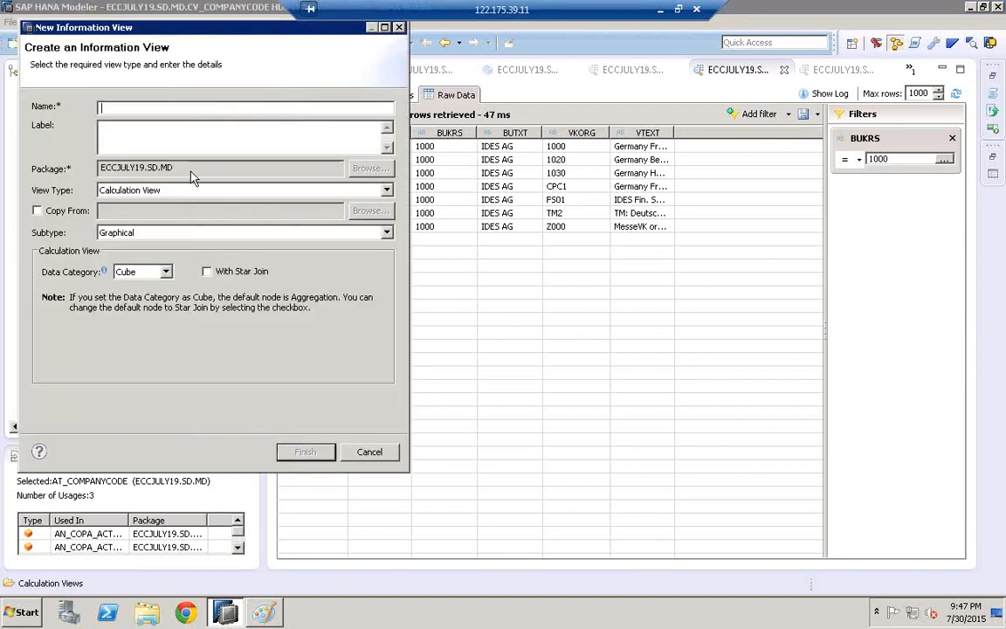
{"action": "left_click_drag", "start_coordinate": [106, 32], "coordinate": [448, 138]}
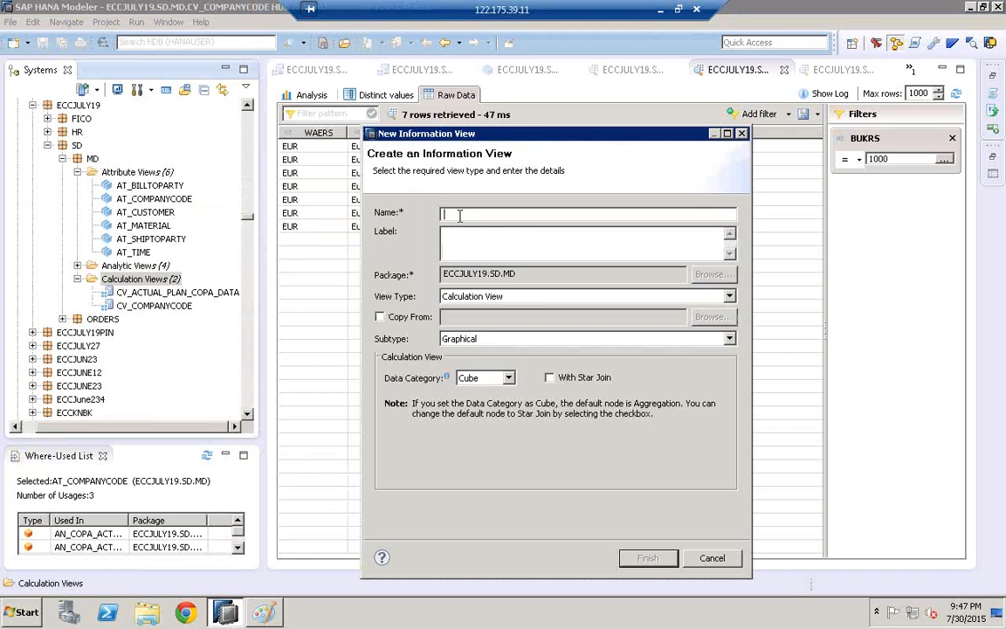
- Create the graphical calculation view with name CV_CUSTOMER, label CUSTOMER and data category Dimension
{"action": "type", "text": "CV_CUSTOMER"}
{"action": "left_click", "coordinate": [492, 247]}
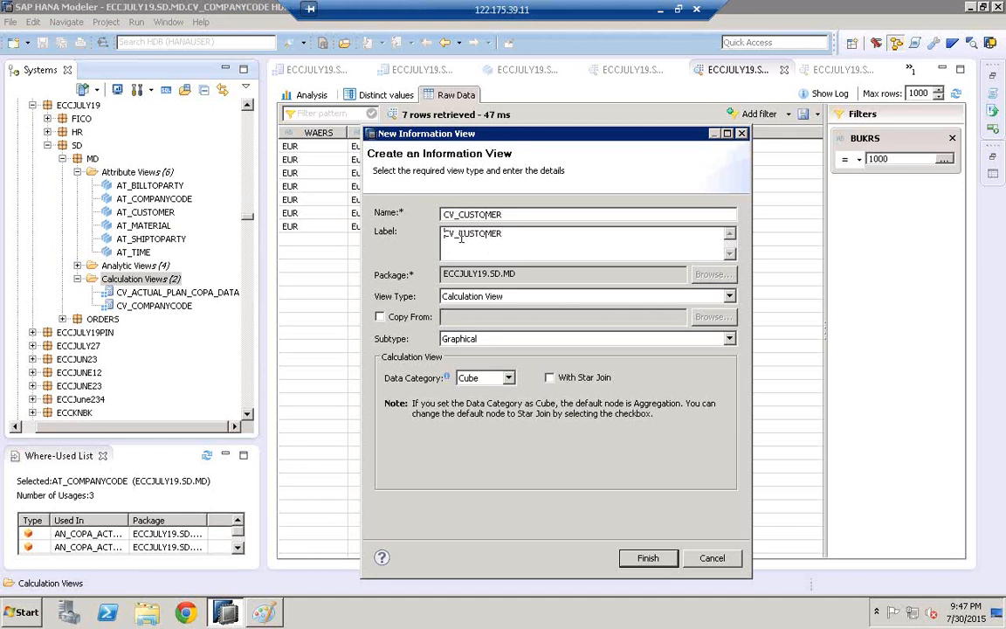
{"action": "key", "text": "BackSpace"}
{"action": "key", "text": "BackSpace"}
{"action": "key", "text": "BackSpace"}
{"action": "left_click", "coordinate": [469, 379]}
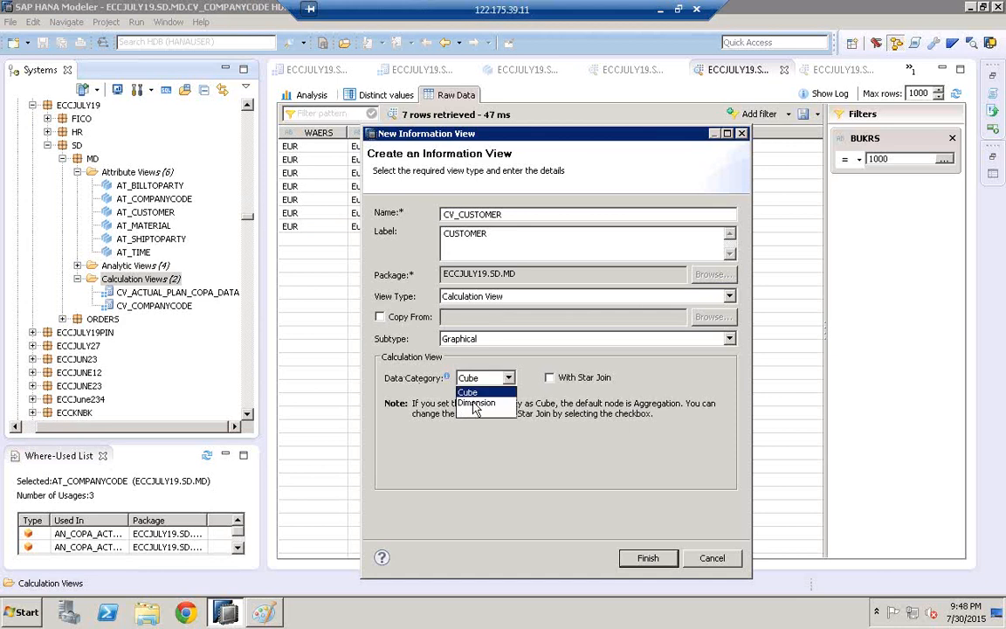
{"action": "left_click", "coordinate": [476, 403]}
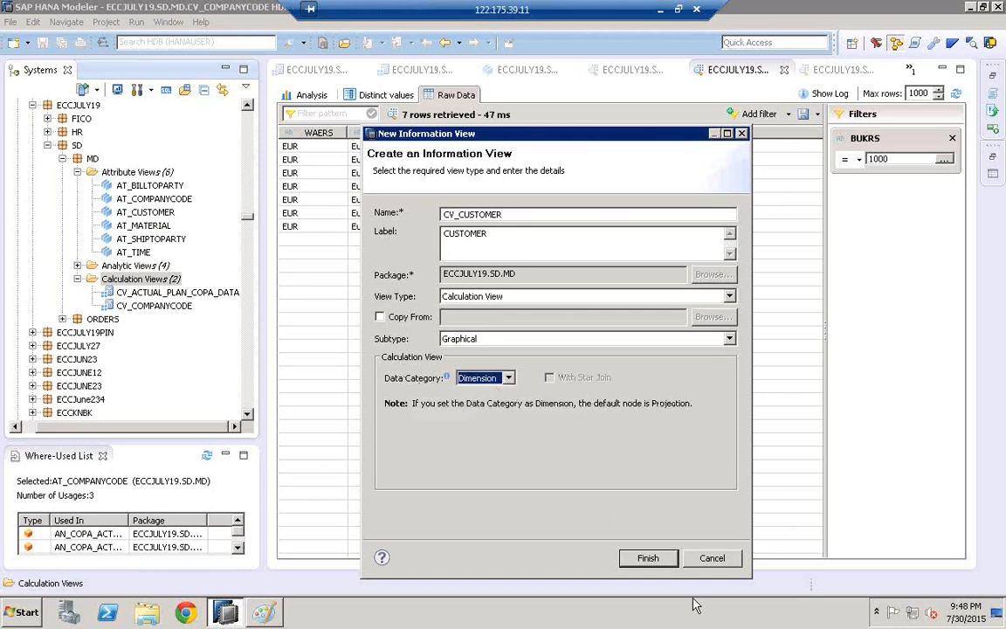
{"action": "left_click", "coordinate": [648, 558]}
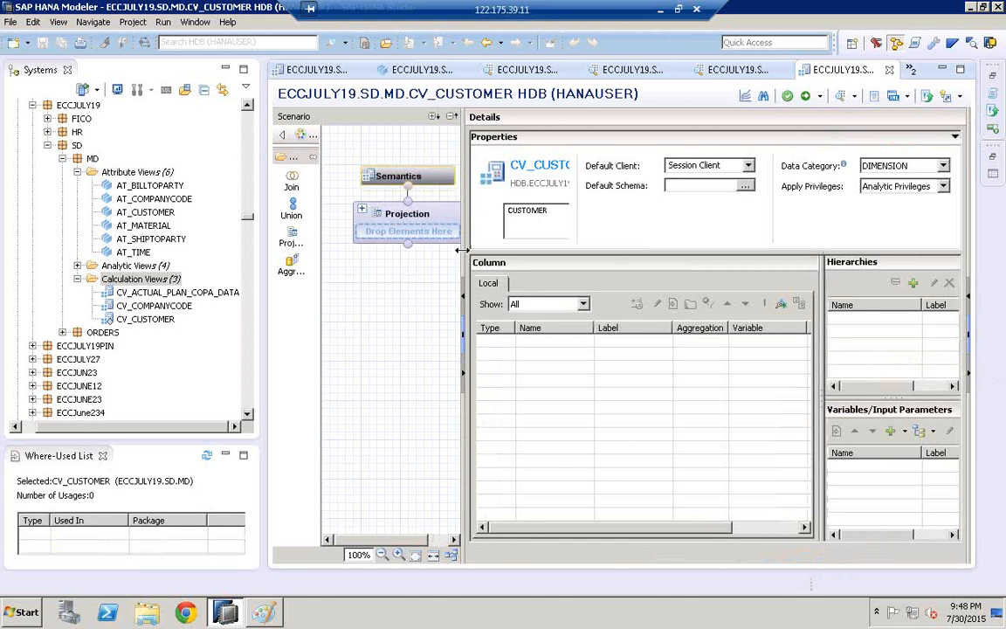
- Enlarge the scenario area, place a join node well below the projection, and open the object search for that join
{"action": "left_click_drag", "start_coordinate": [592, 245], "coordinate": [598, 246]}
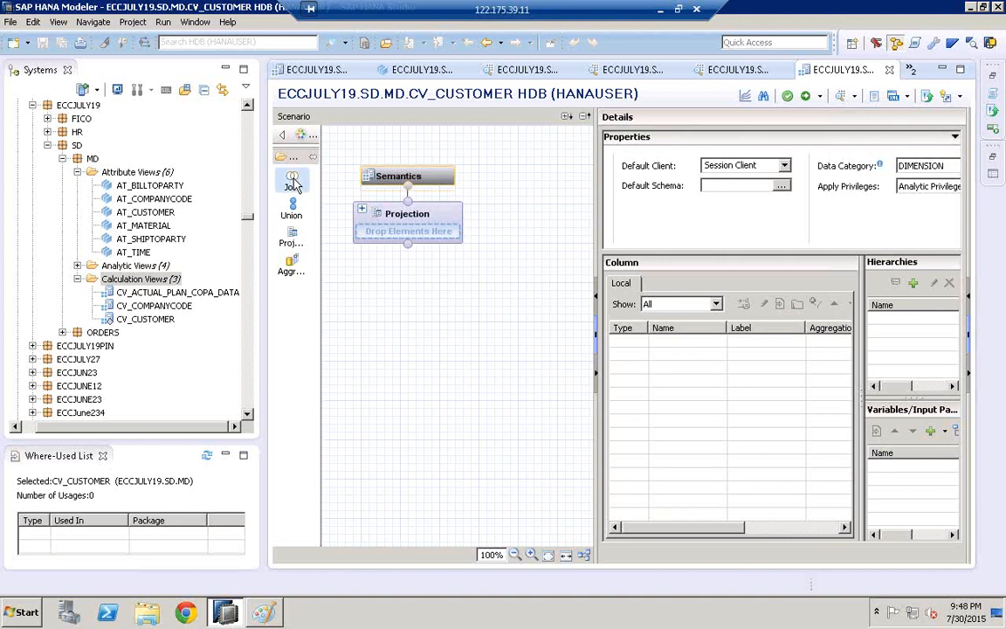
{"action": "left_click_drag", "start_coordinate": [294, 183], "coordinate": [411, 486]}
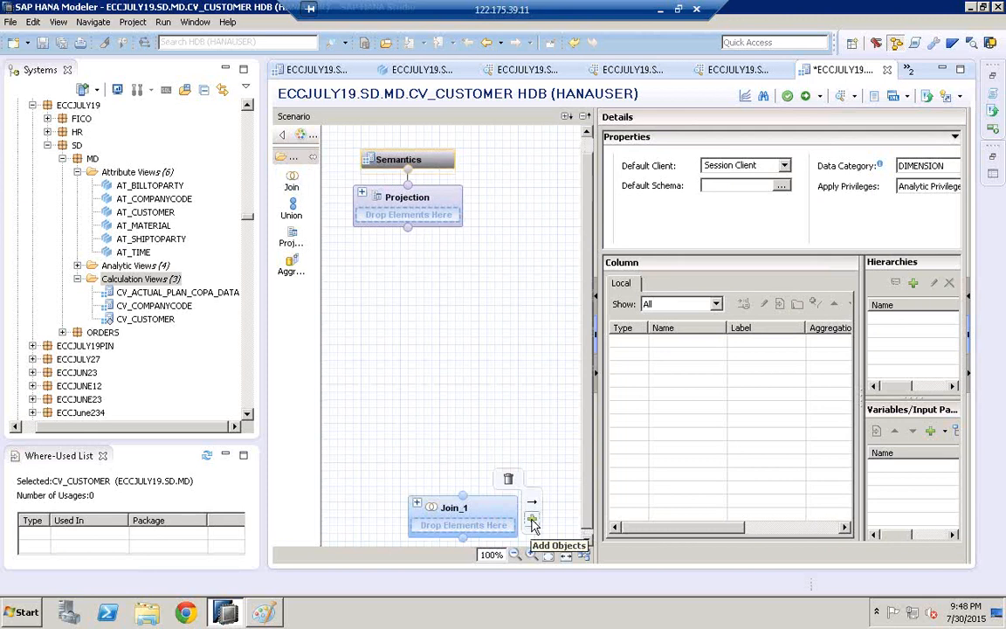
{"action": "left_click", "coordinate": [532, 521]}
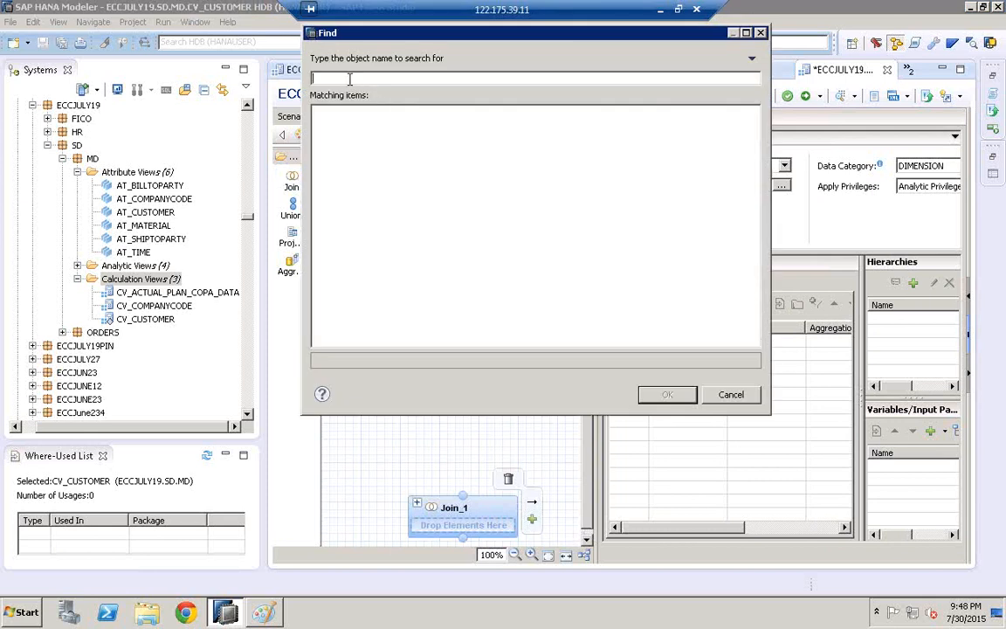
{"action": "type", "text": "KUNNR"}
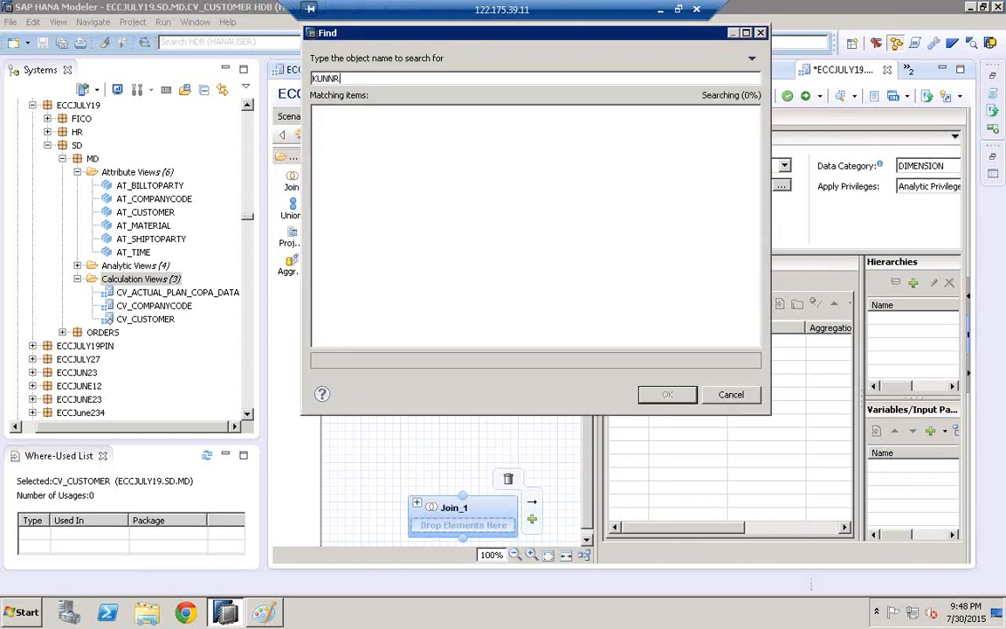
{"action": "key", "text": "BackSpace"}
{"action": "key", "text": "BackSpace"}
{"action": "key", "text": "BackSpace"}
{"action": "key", "text": "BackSpace"}
{"action": "key", "text": "BackSpace"}
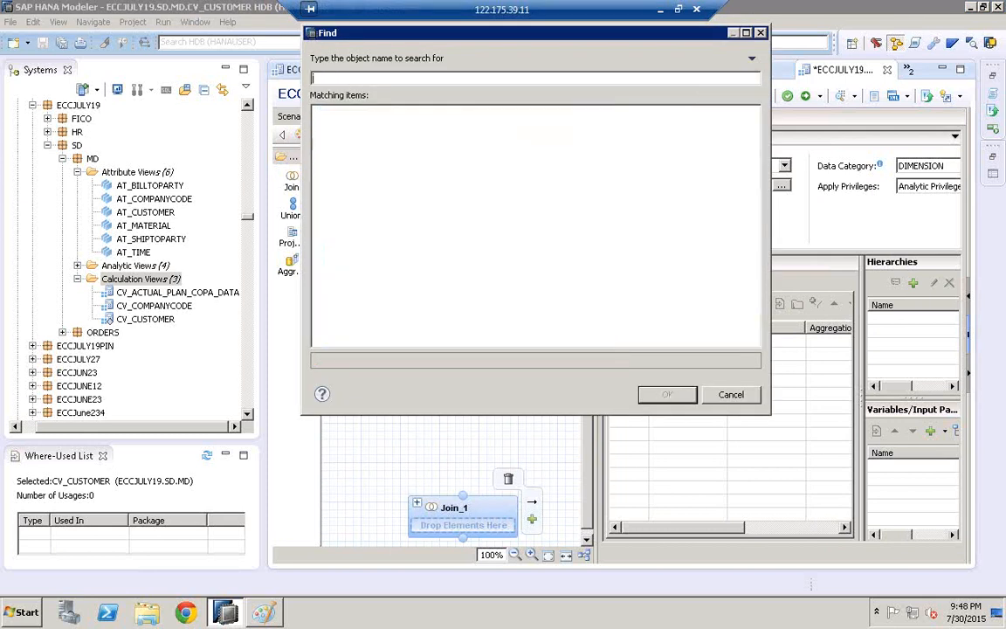
- Search for KNA1 and add the KNA1 table of the HANAUSER schema to the join node
{"action": "type", "text": "KNA1"}
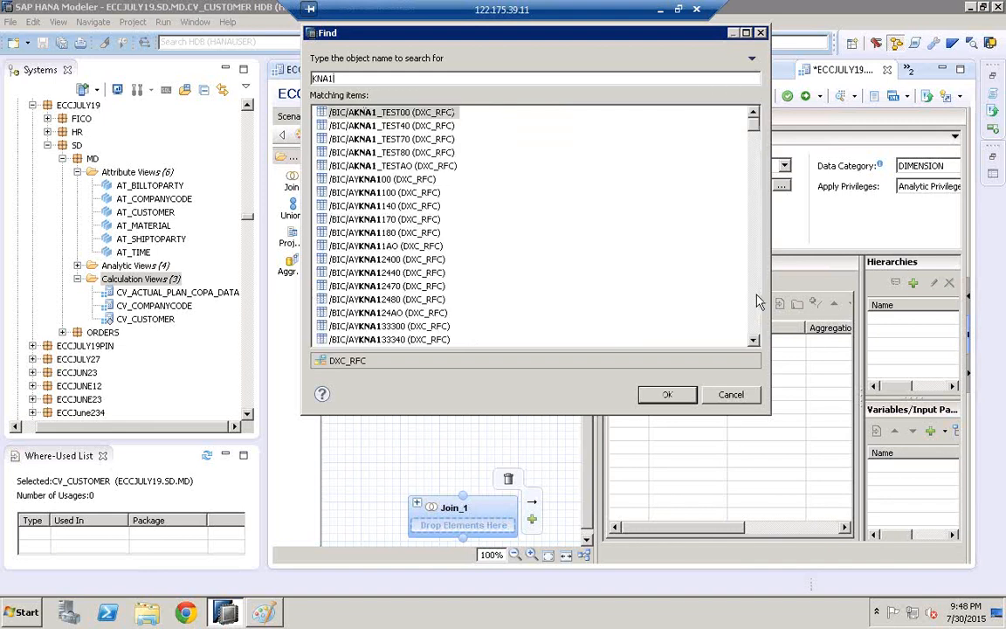
{"action": "left_click", "coordinate": [757, 302]}
{"action": "left_click", "coordinate": [757, 302]}
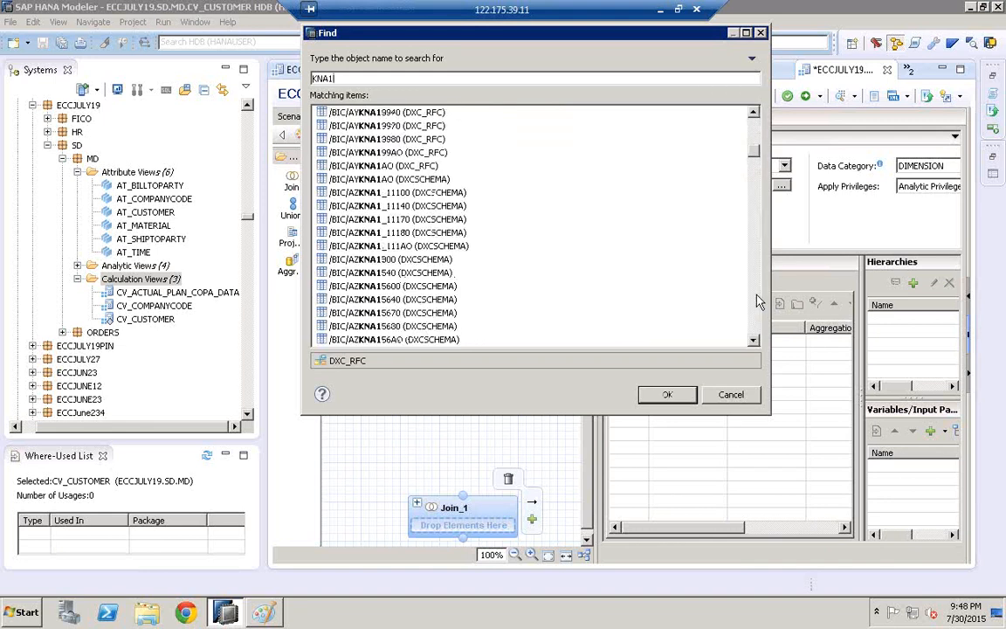
{"action": "left_click", "coordinate": [757, 301]}
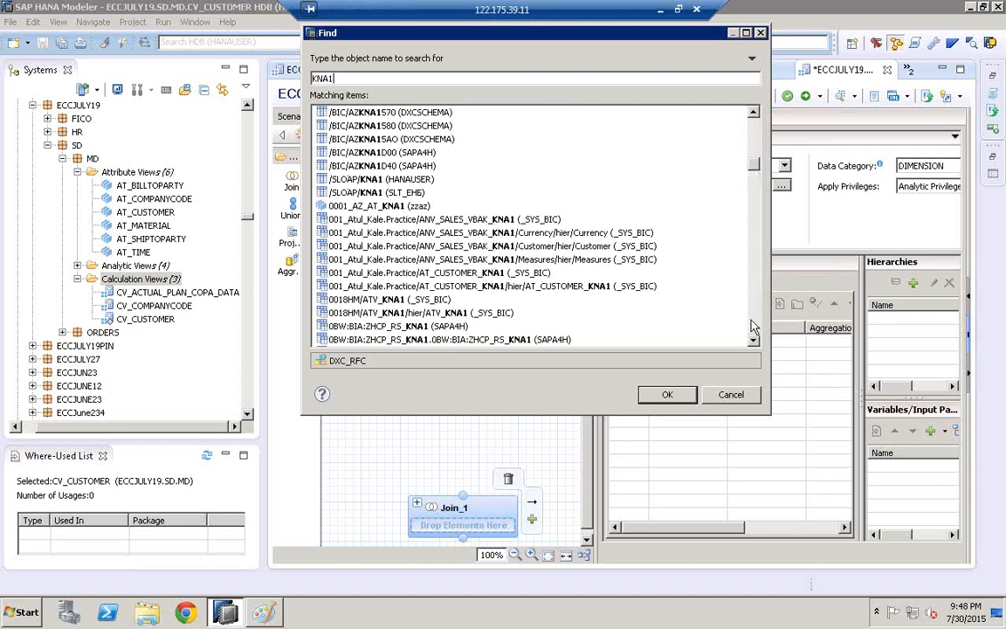
{"action": "left_click", "coordinate": [753, 326]}
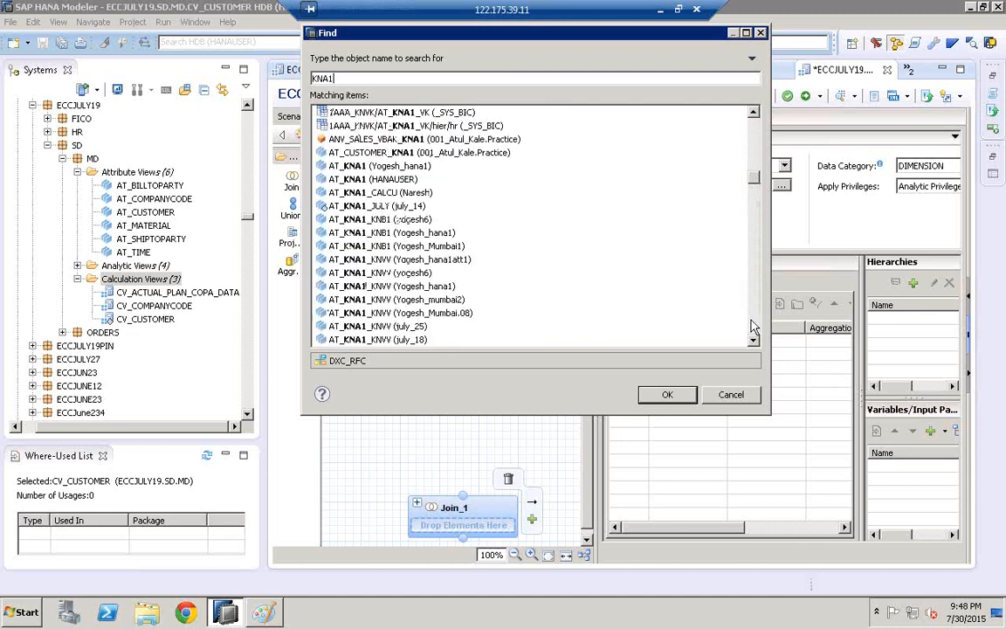
{"action": "left_click", "coordinate": [373, 180]}
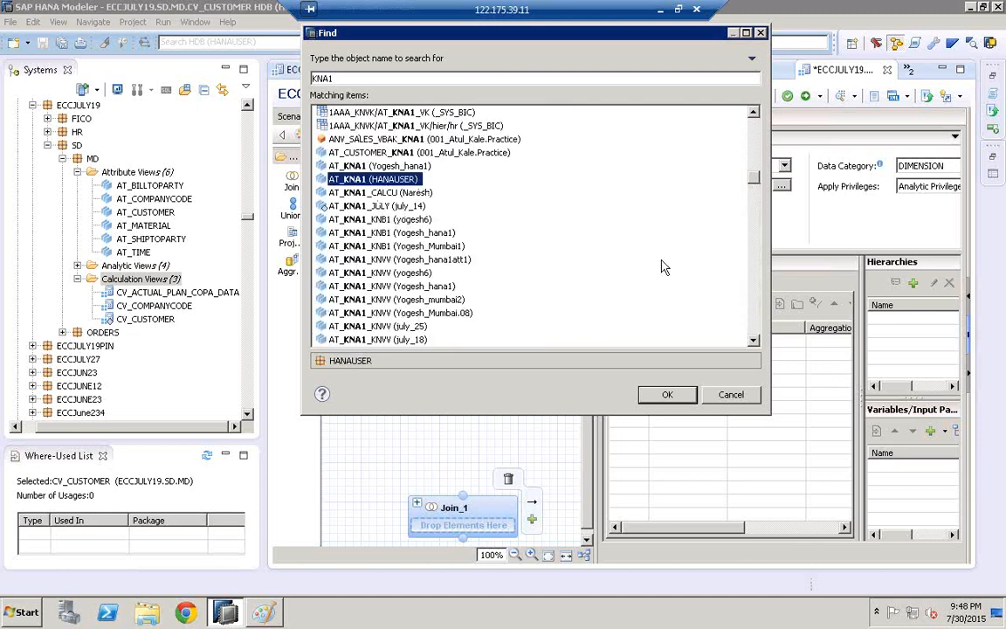
{"action": "left_click", "coordinate": [753, 326]}
{"action": "left_click", "coordinate": [753, 326]}
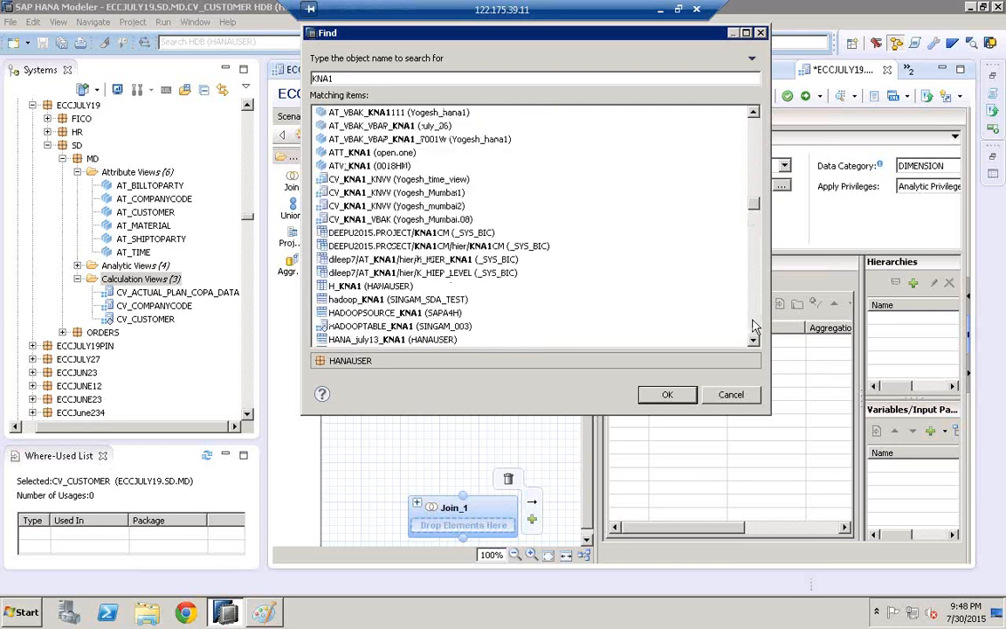
{"action": "left_click", "coordinate": [753, 326]}
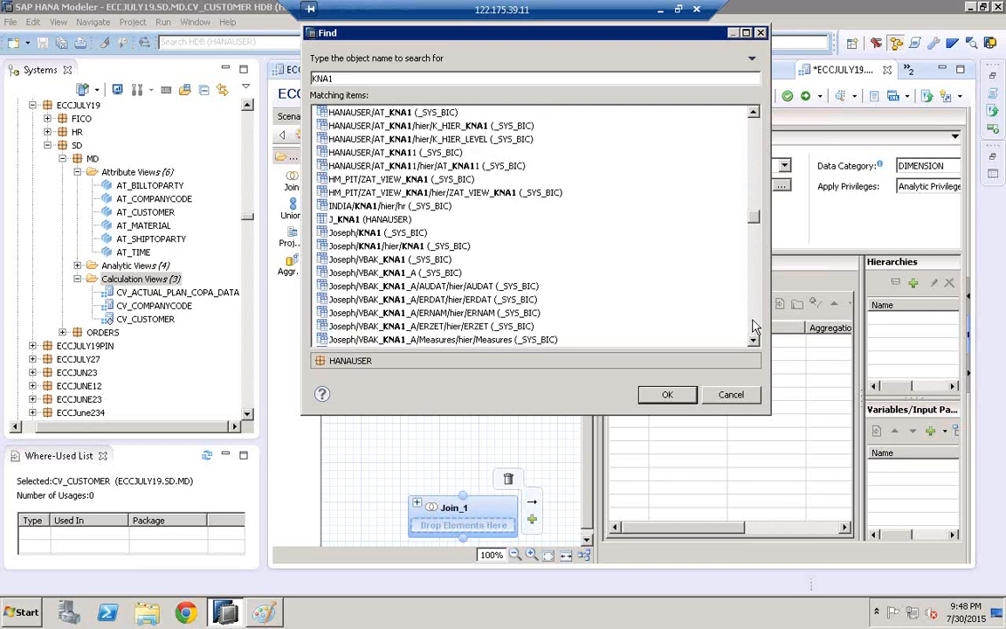
{"action": "left_click", "coordinate": [754, 326]}
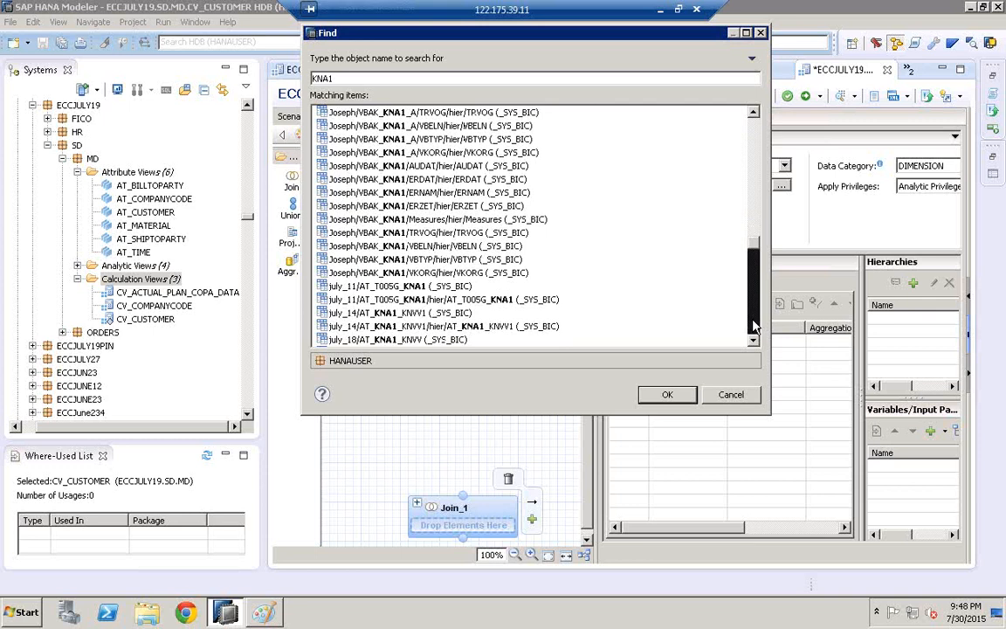
{"action": "left_click", "coordinate": [754, 325]}
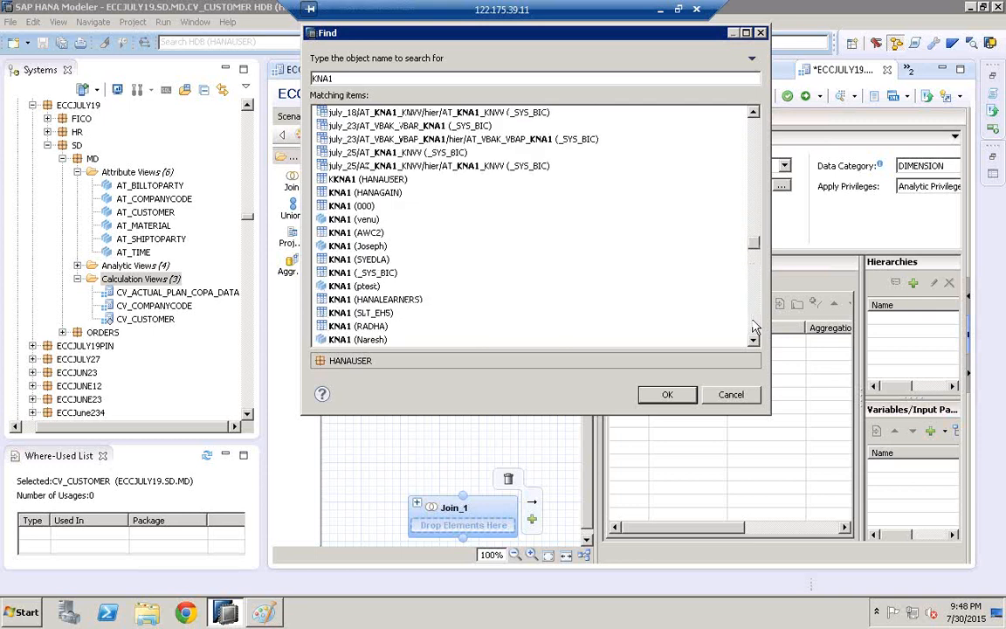
{"action": "left_click", "coordinate": [359, 182]}
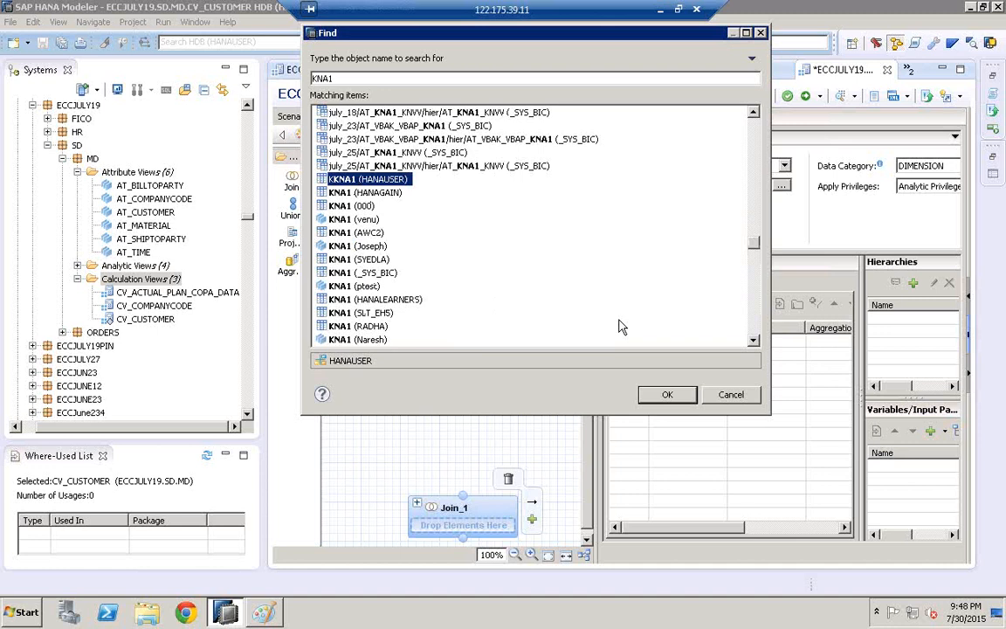
{"action": "left_click", "coordinate": [758, 322]}
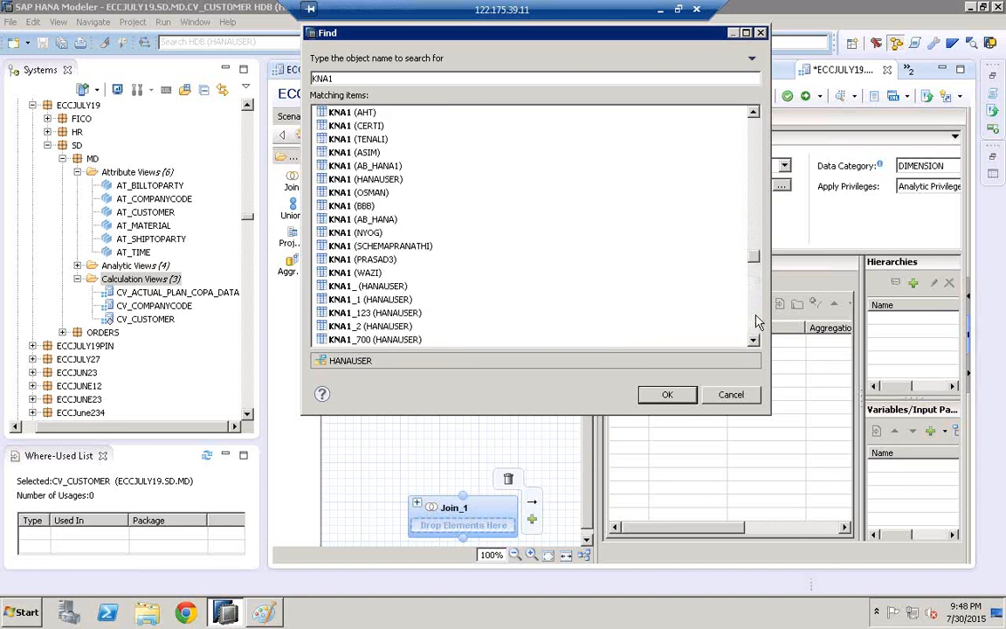
{"action": "left_click", "coordinate": [342, 180]}
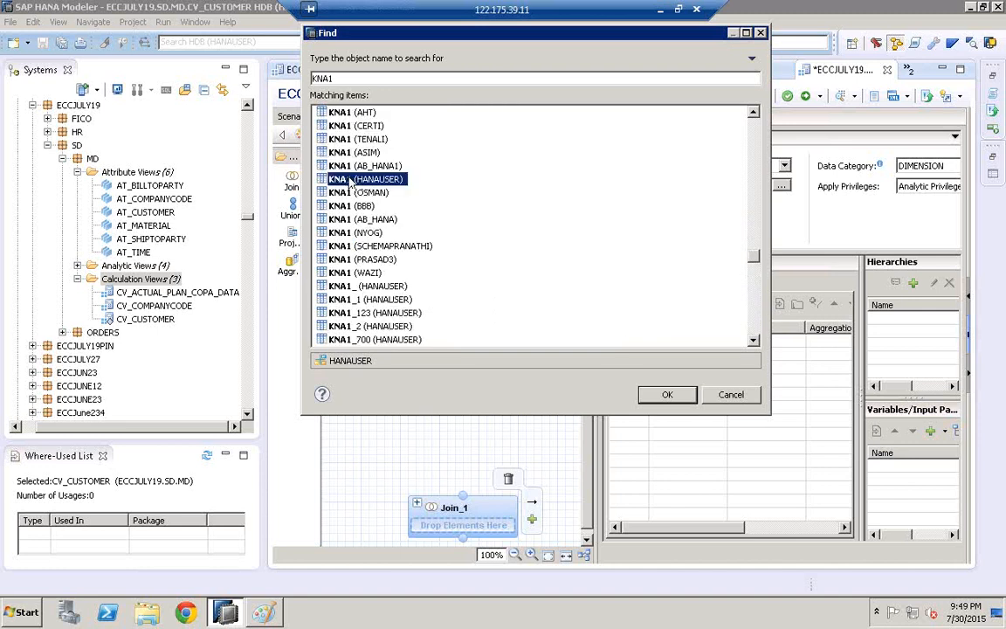
{"action": "left_click", "coordinate": [667, 395]}
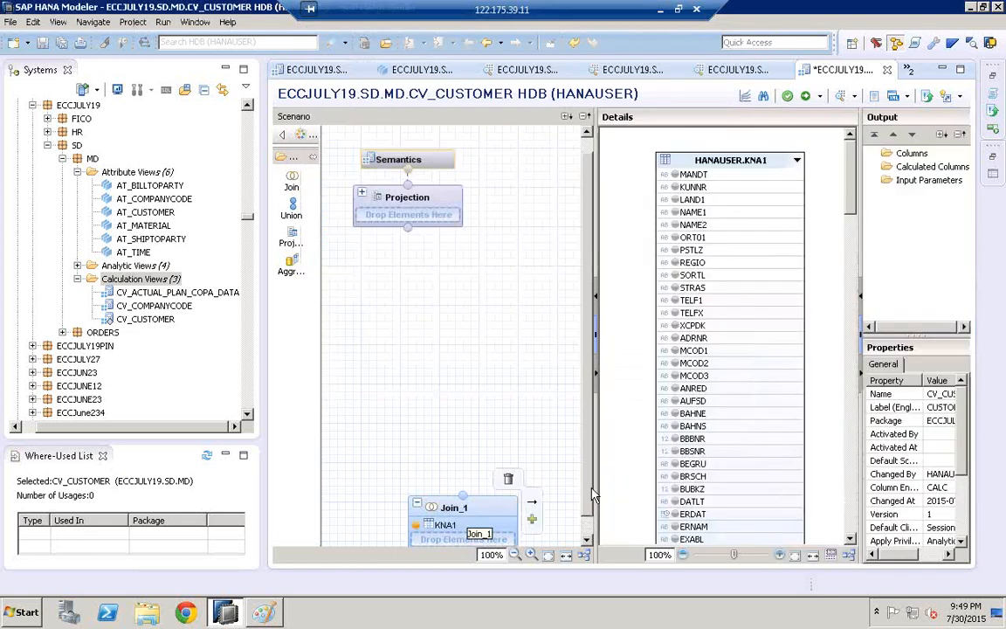
- Add the T005T table of the HANAUSER schema to the join node and widen the editor area
{"action": "left_click", "coordinate": [587, 539]}
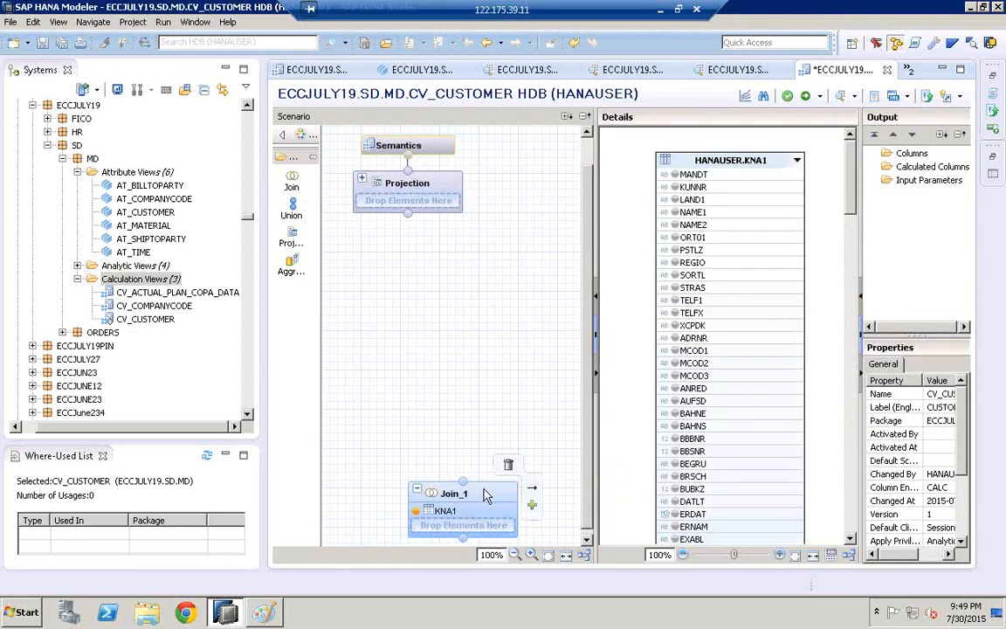
{"action": "left_click", "coordinate": [532, 505]}
{"action": "type", "text": "T00"}
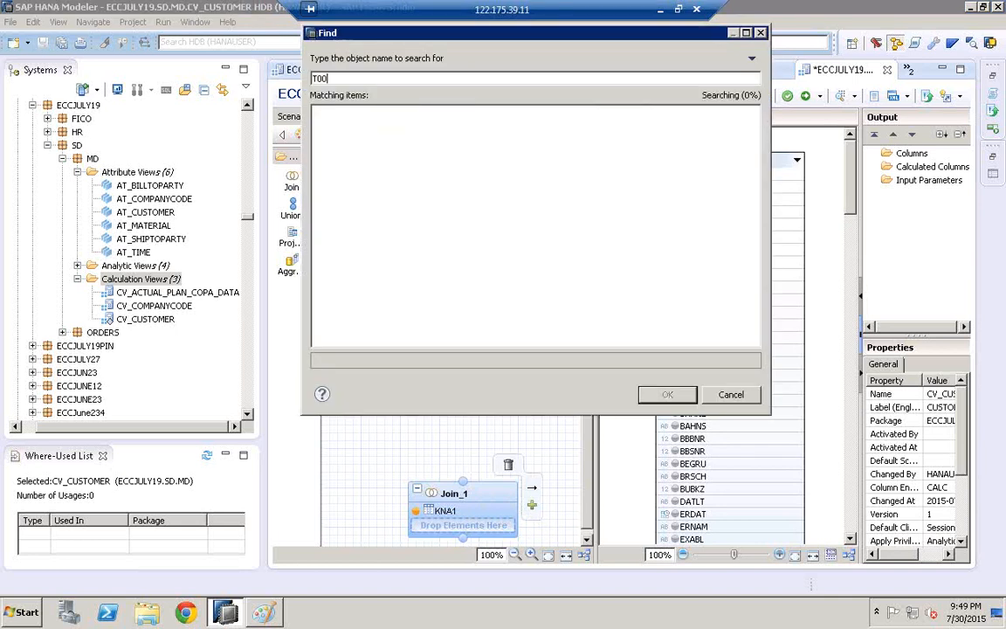
{"action": "type", "text": "5T"}
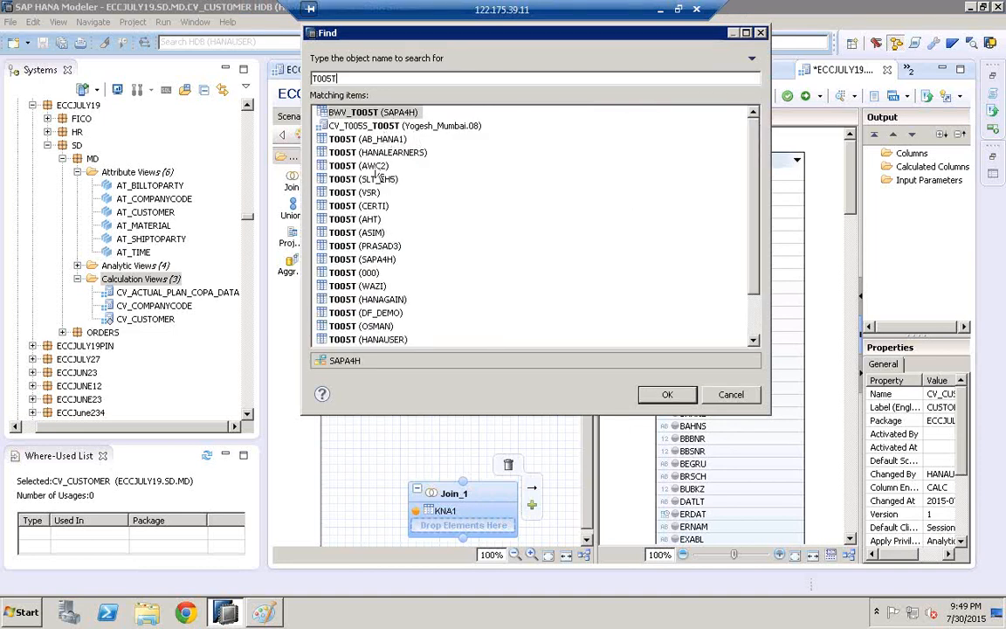
{"action": "left_click", "coordinate": [371, 340]}
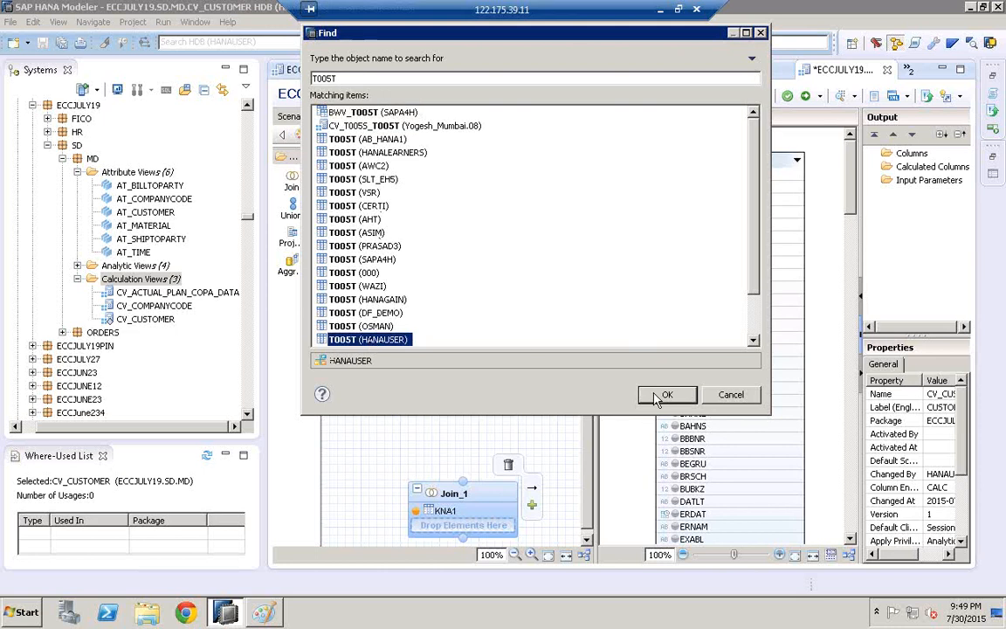
{"action": "left_click", "coordinate": [667, 394]}
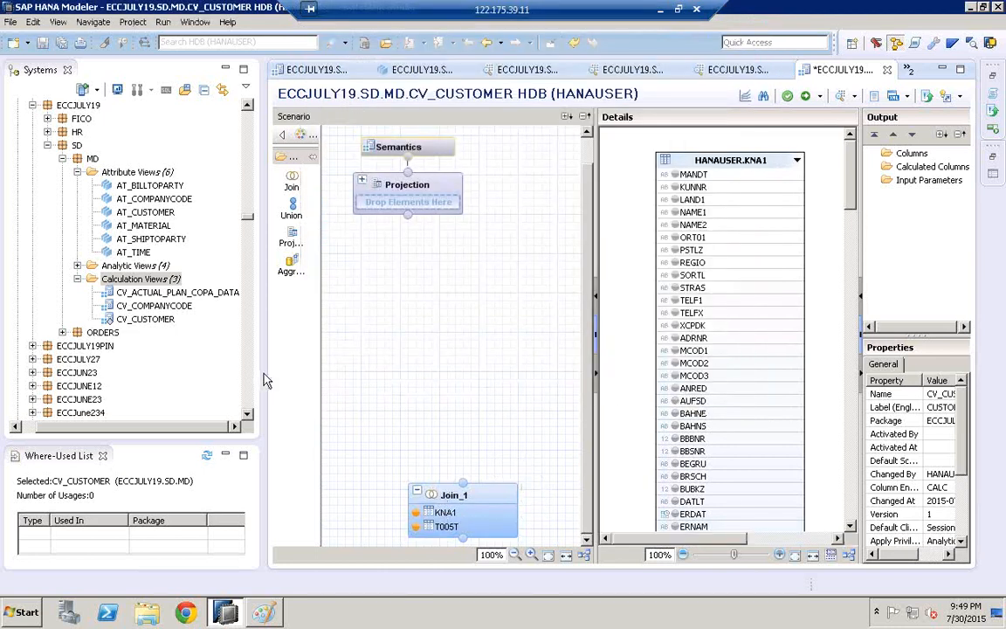
{"action": "left_click_drag", "start_coordinate": [263, 364], "coordinate": [181, 364]}
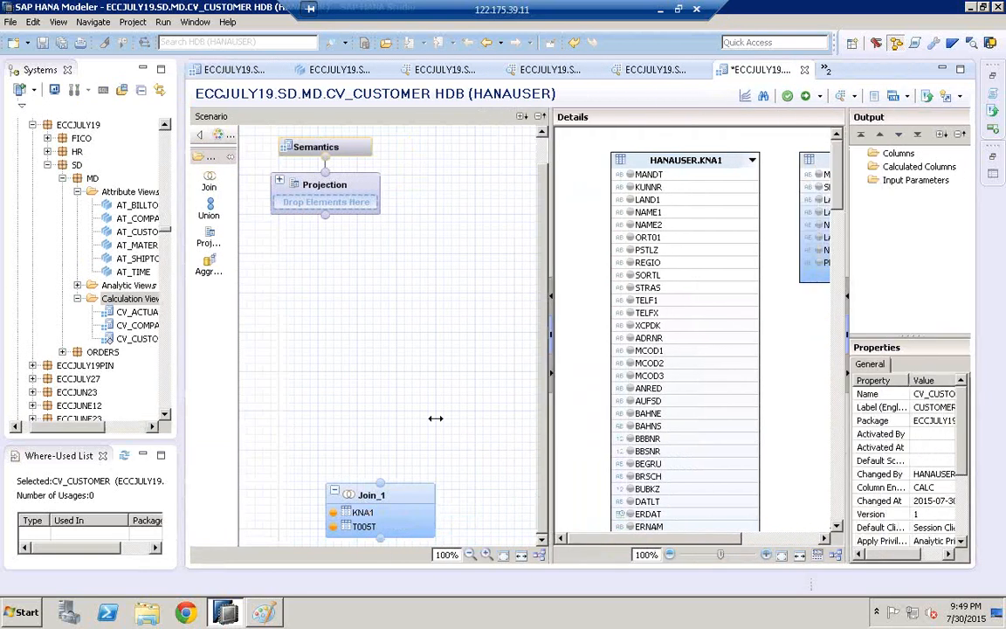
- Widen the details area and join KNA1 to T005T on the LAND1 column
{"action": "left_click_drag", "start_coordinate": [551, 418], "coordinate": [434, 417]}
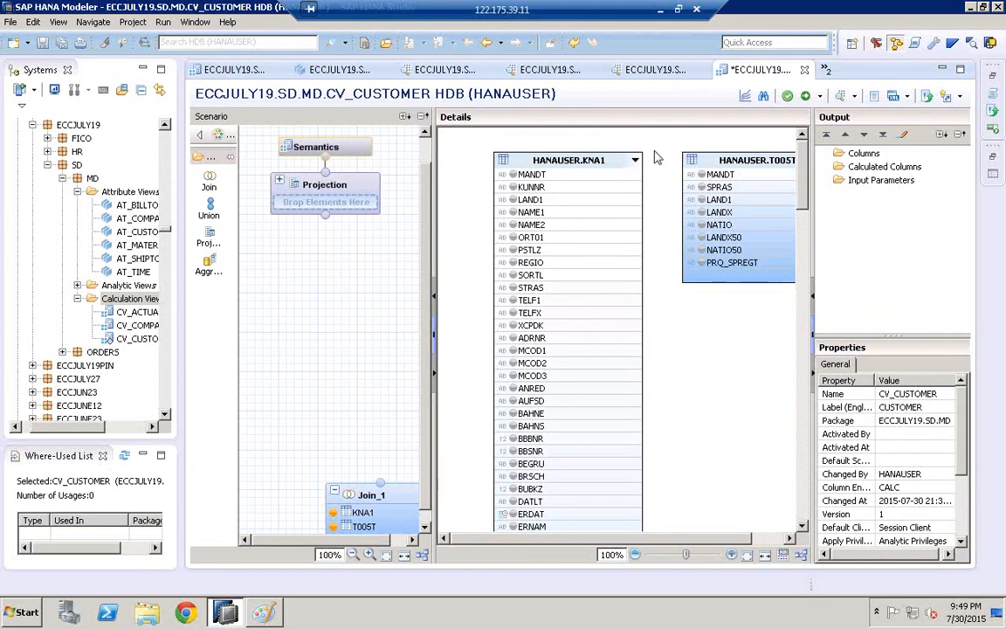
{"action": "left_click", "coordinate": [546, 189]}
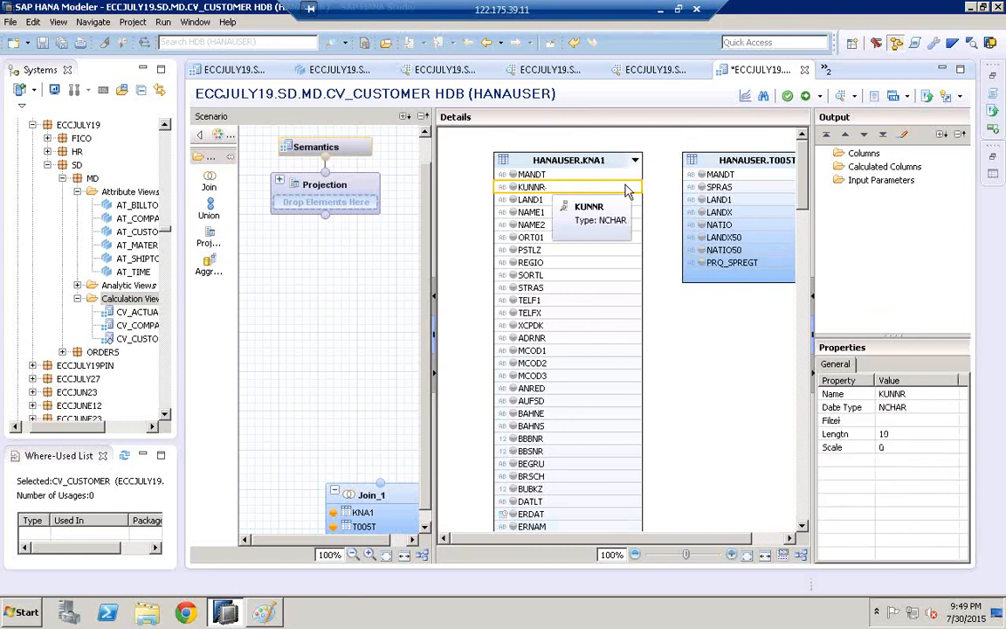
{"action": "left_click", "coordinate": [563, 204]}
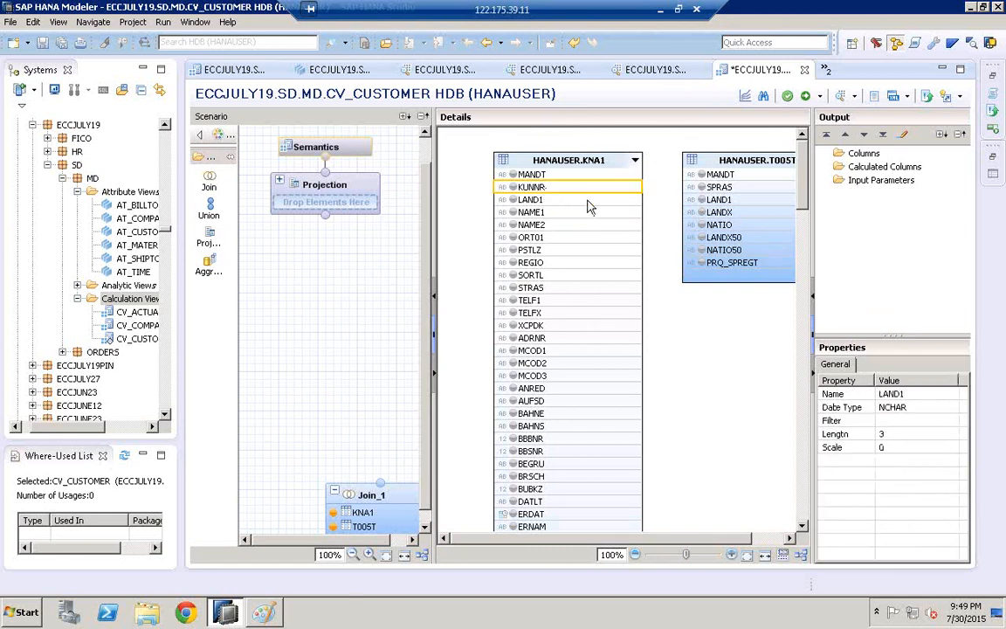
{"action": "left_click_drag", "start_coordinate": [703, 206], "coordinate": [705, 208]}
- Add the KNA1 columns LAND1, KUNNR, NAME1 and REGIO to the output of the first join
{"action": "left_click", "coordinate": [513, 200]}
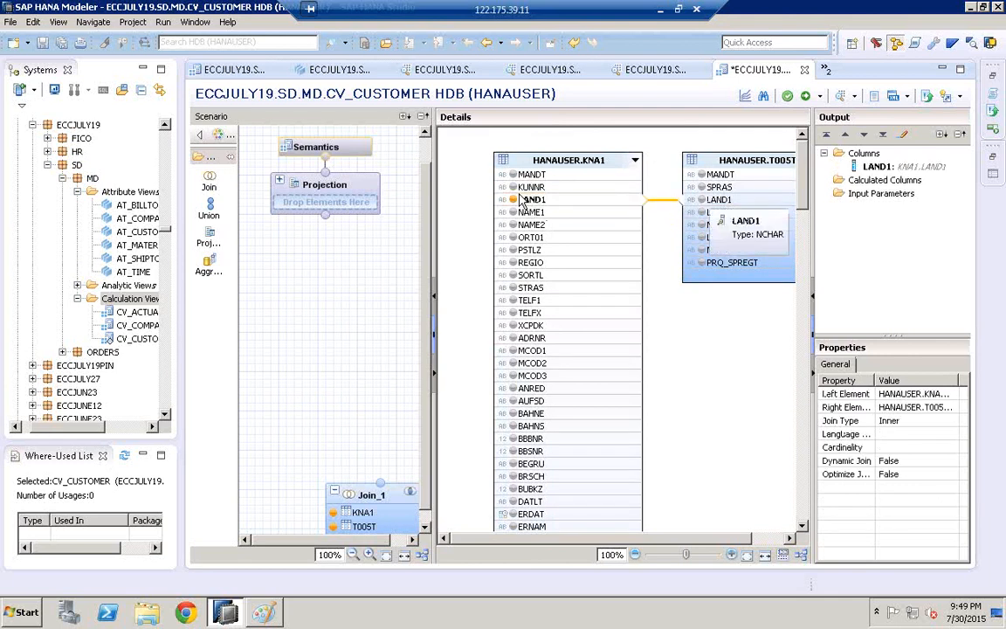
{"action": "left_click", "coordinate": [513, 187]}
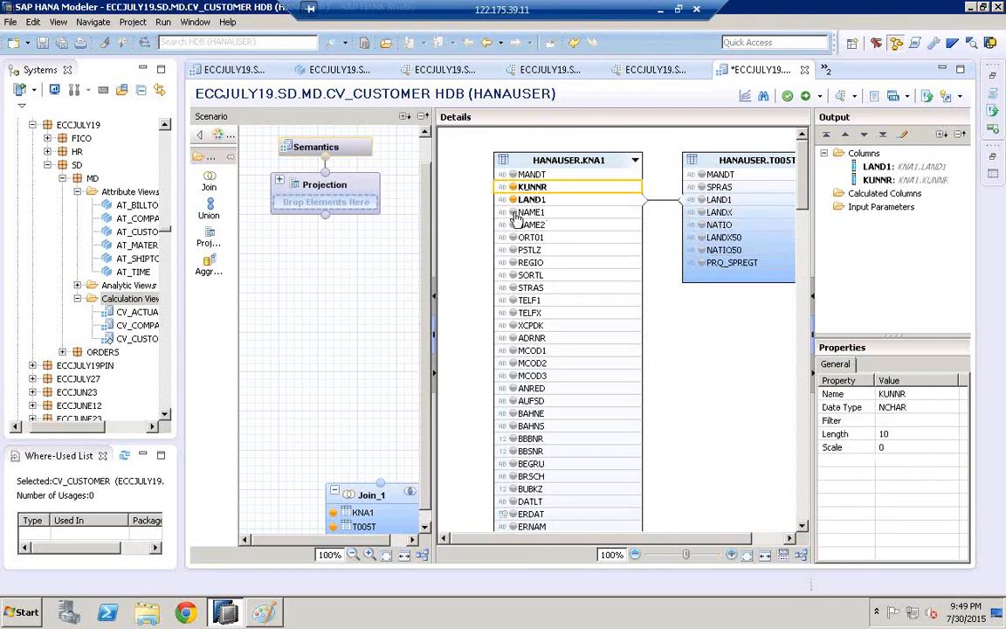
{"action": "left_click", "coordinate": [514, 213]}
{"action": "left_click", "coordinate": [514, 262]}
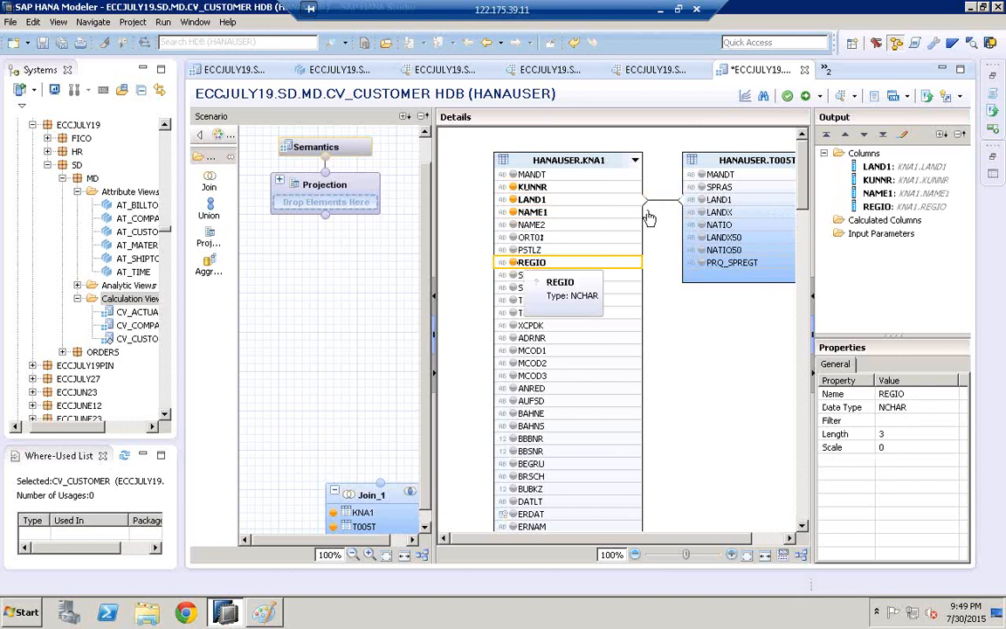
- Change the join type of the LAND1 link between KNA1 and T005T to Text Join
{"action": "left_click", "coordinate": [662, 204]}
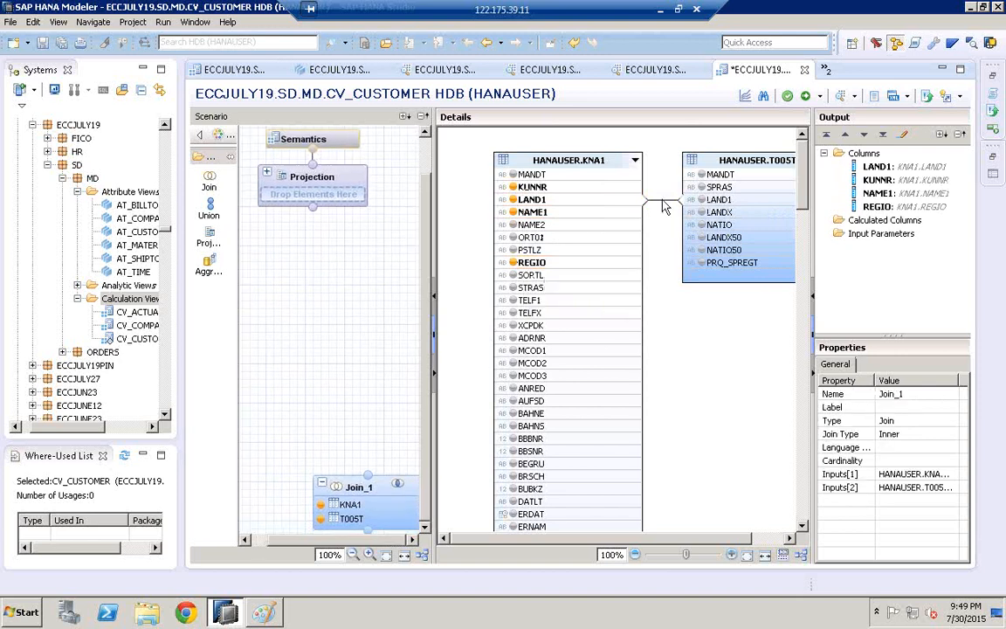
{"action": "left_click", "coordinate": [660, 205]}
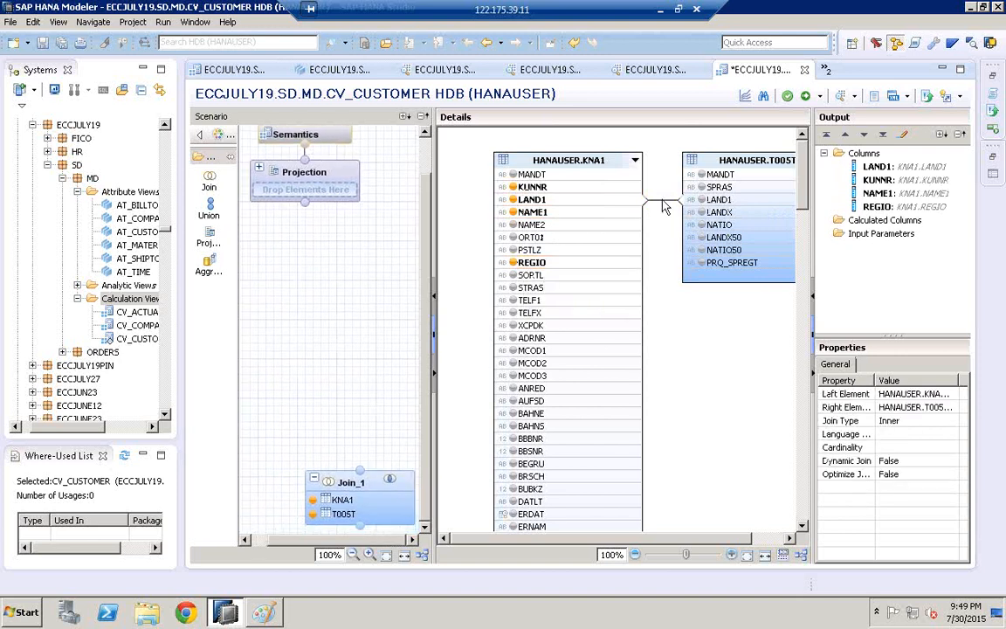
{"action": "left_click", "coordinate": [899, 423]}
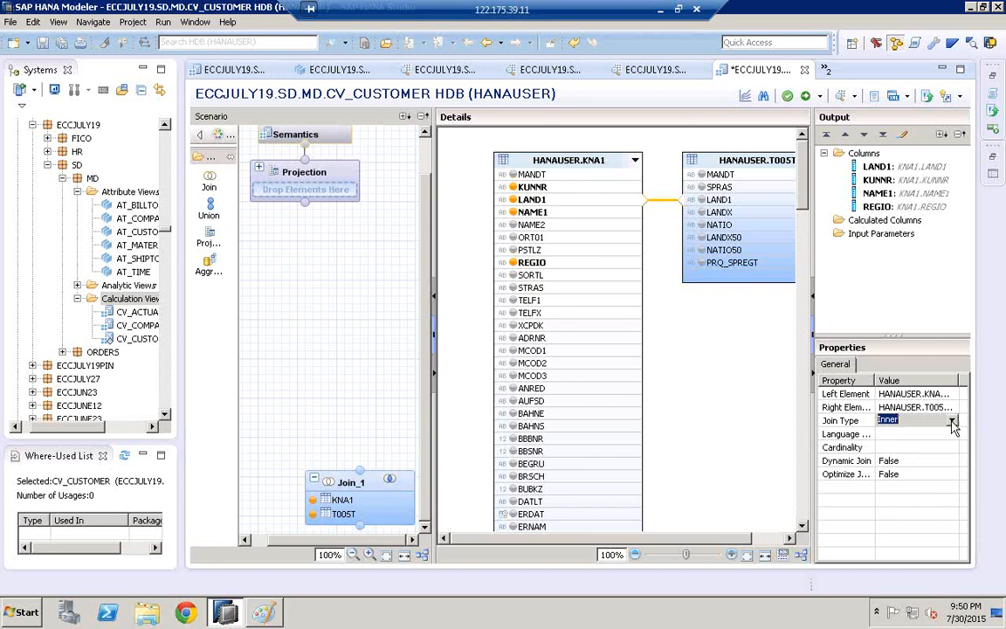
{"action": "left_click", "coordinate": [952, 422]}
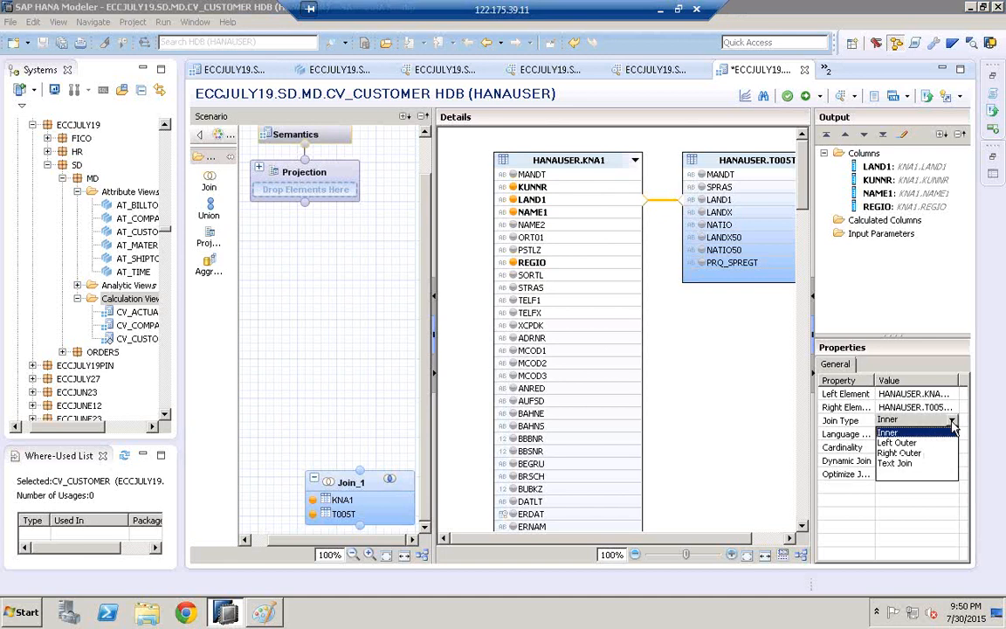
{"action": "left_click", "coordinate": [894, 464]}
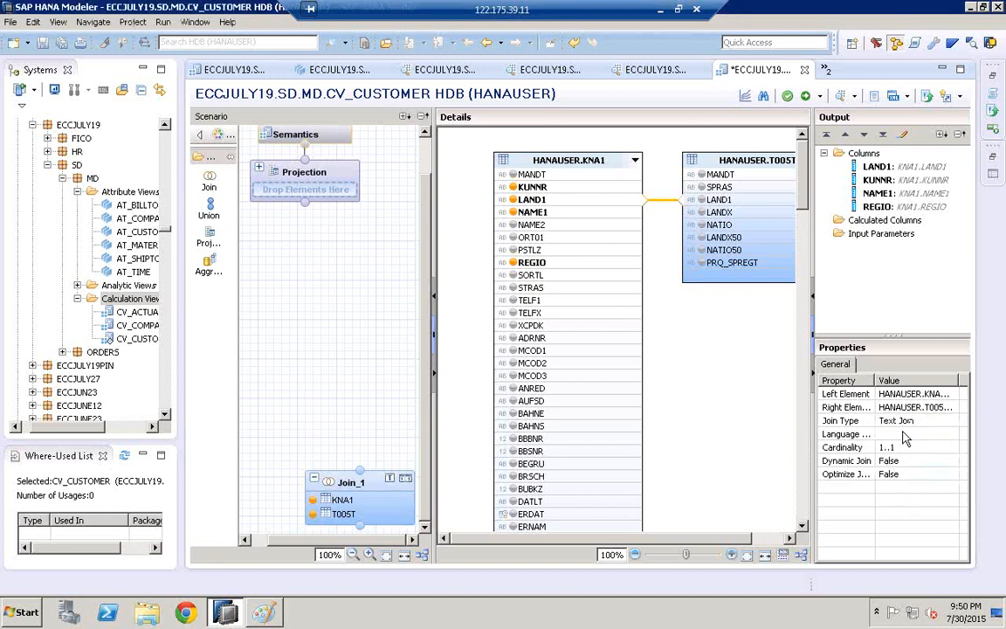
- Set the text join's language column to SPRAS and add LANDX from T005T to the output
{"action": "left_click", "coordinate": [904, 434]}
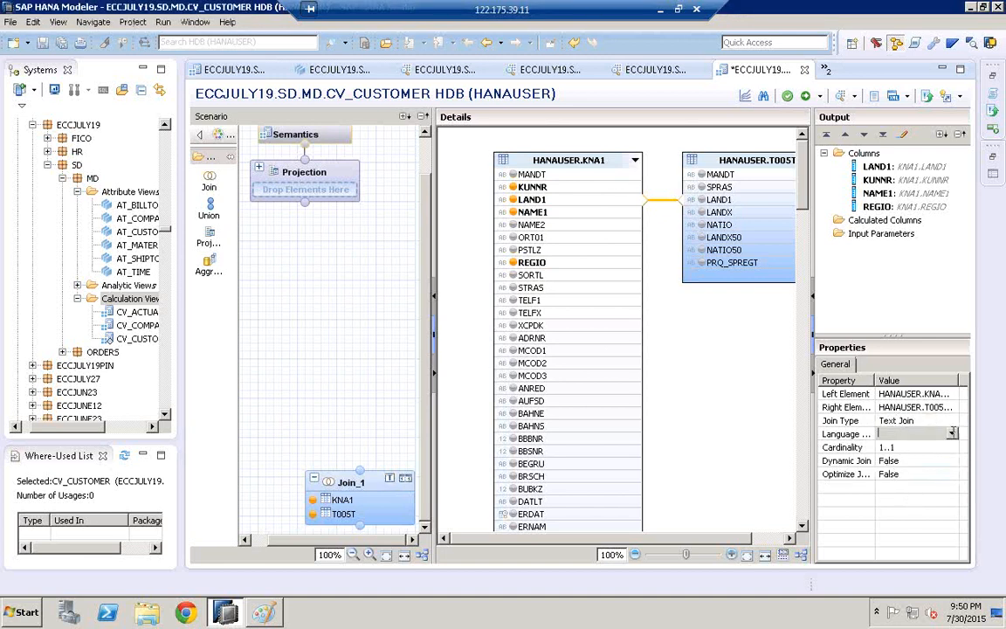
{"action": "left_click", "coordinate": [953, 434]}
{"action": "left_click", "coordinate": [912, 460]}
{"action": "left_click", "coordinate": [924, 510]}
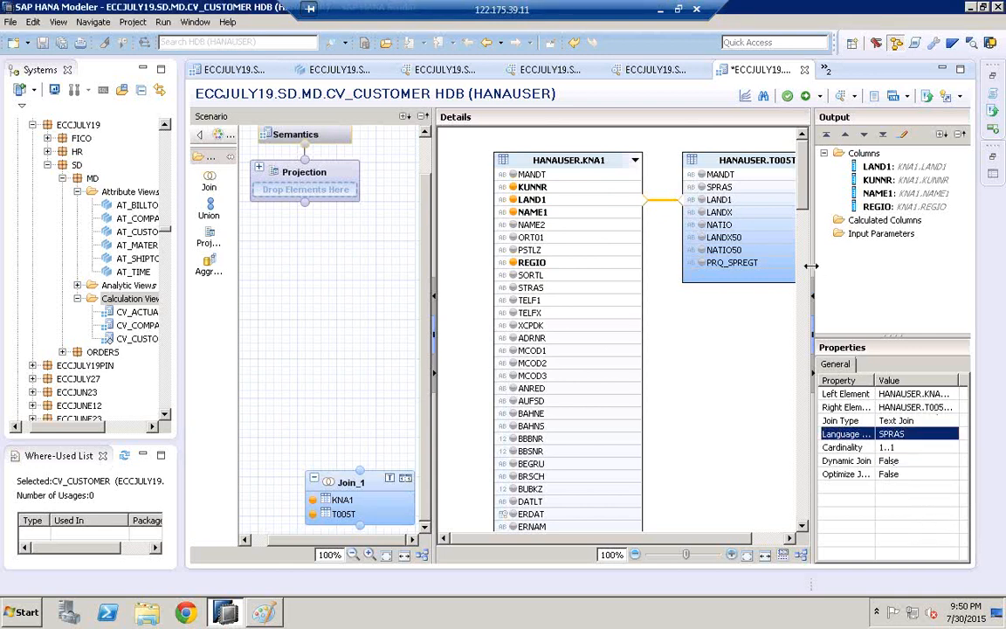
{"action": "left_click_drag", "start_coordinate": [855, 261], "coordinate": [870, 260]}
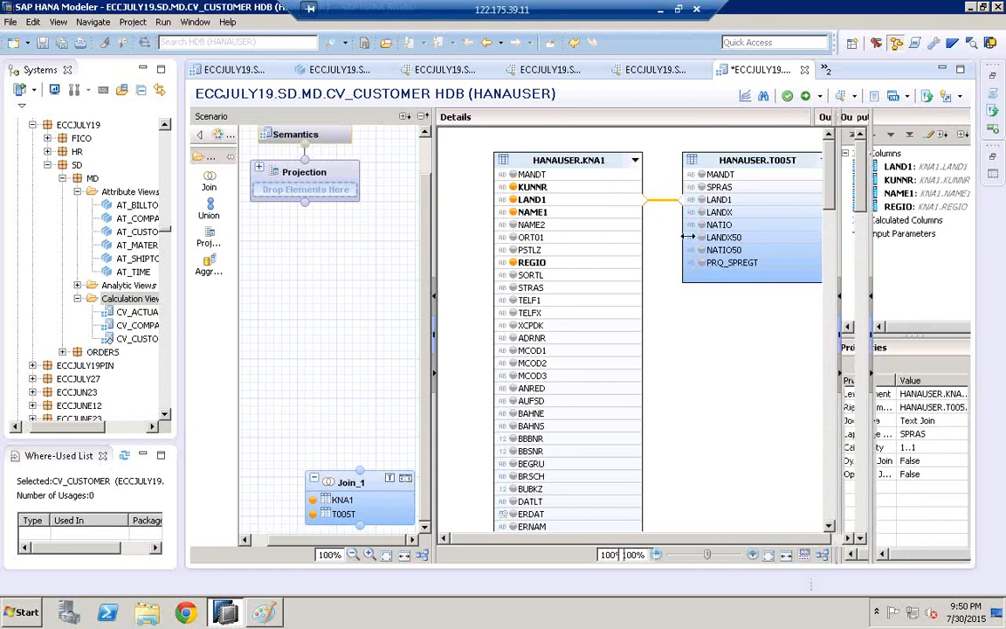
{"action": "left_click", "coordinate": [702, 213]}
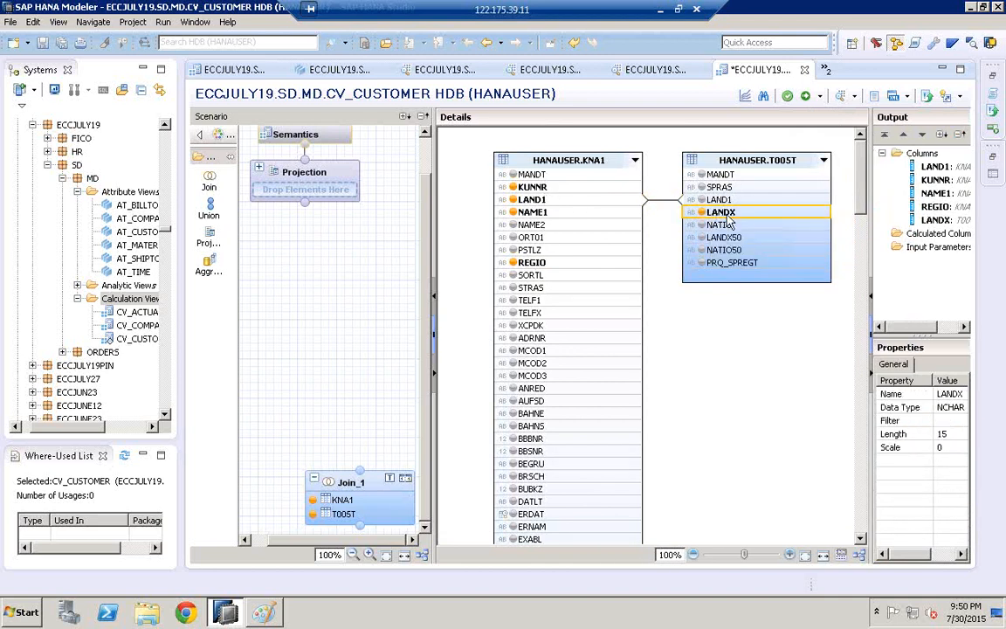
- Place a second join node between the projection and Join_1, and feed Join_1 into it
{"action": "left_click", "coordinate": [209, 179]}
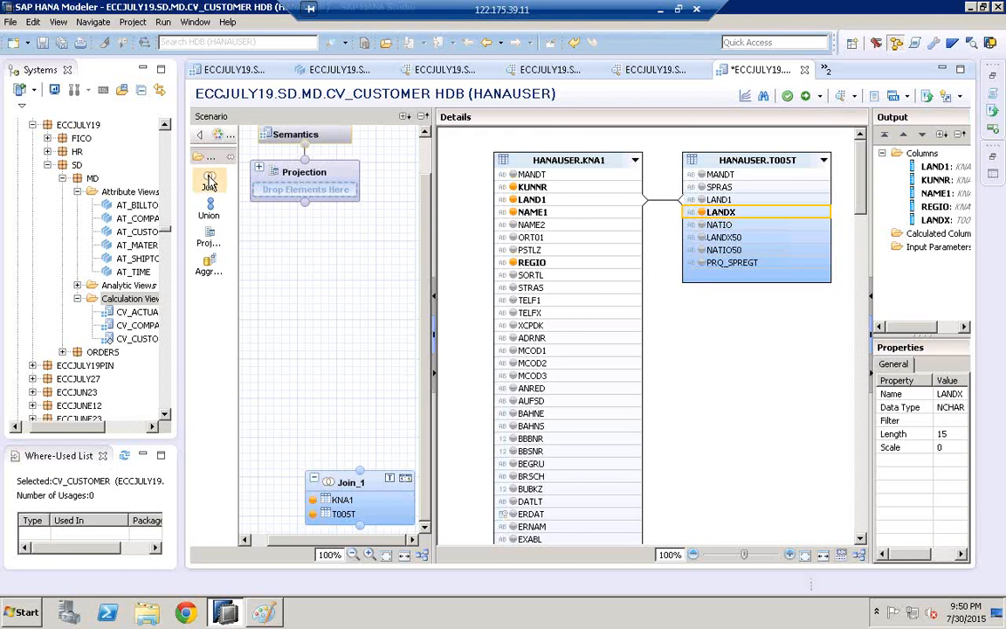
{"action": "left_click", "coordinate": [293, 319]}
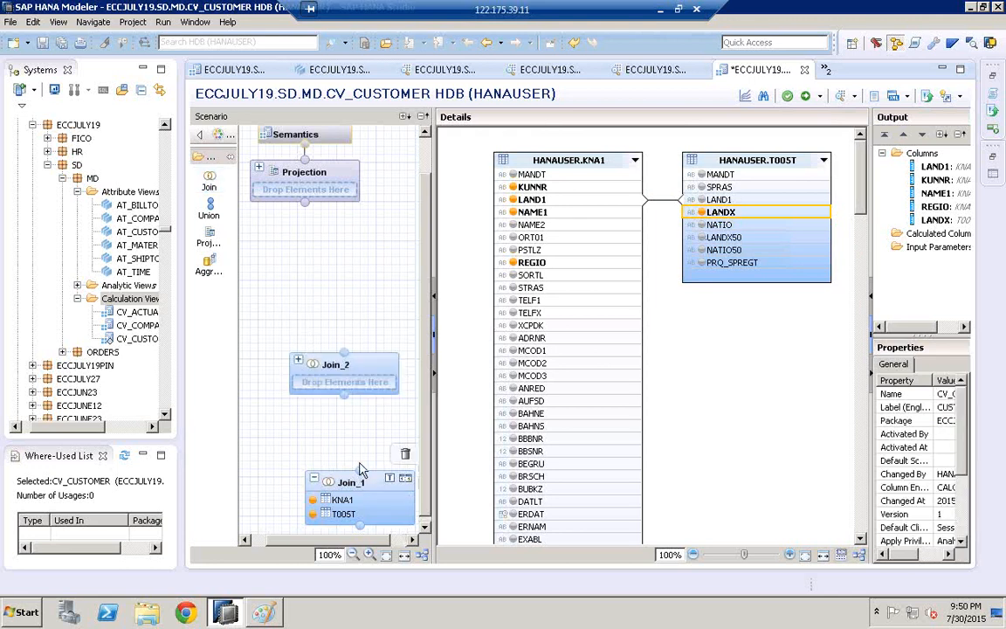
{"action": "left_click_drag", "start_coordinate": [360, 470], "coordinate": [348, 398]}
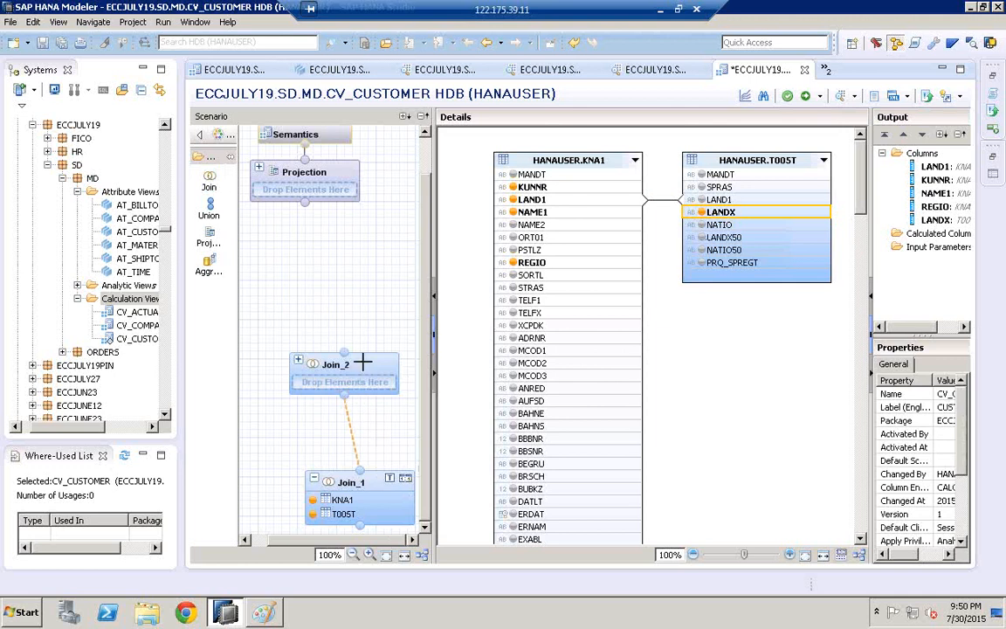
{"action": "right_click", "coordinate": [349, 395]}
{"action": "left_click", "coordinate": [365, 370]}
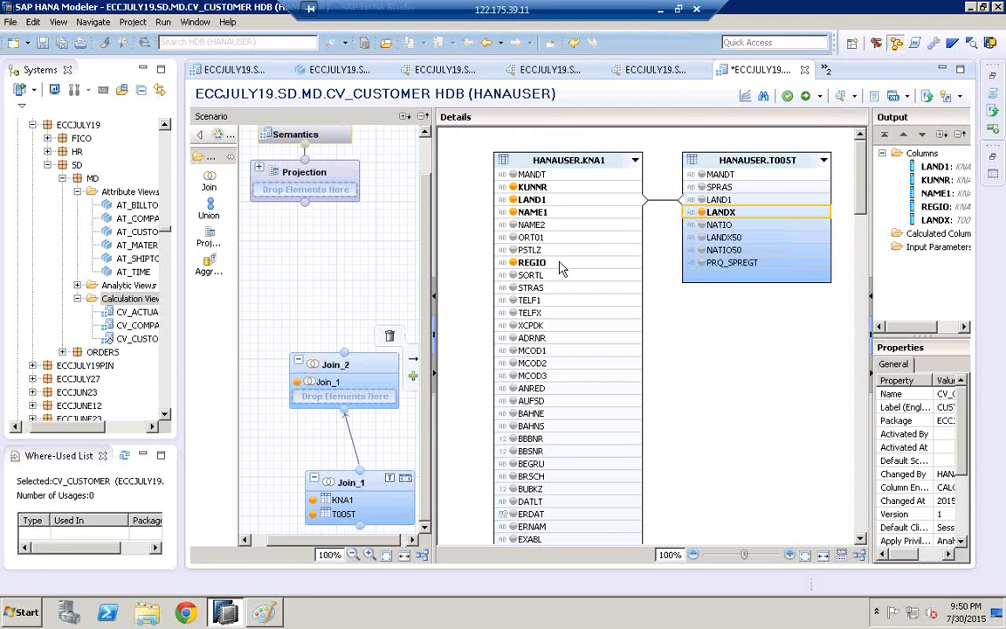
- Search for T005U and add the T005U table of the HANAUSER schema to Join_2
{"action": "left_click", "coordinate": [339, 373]}
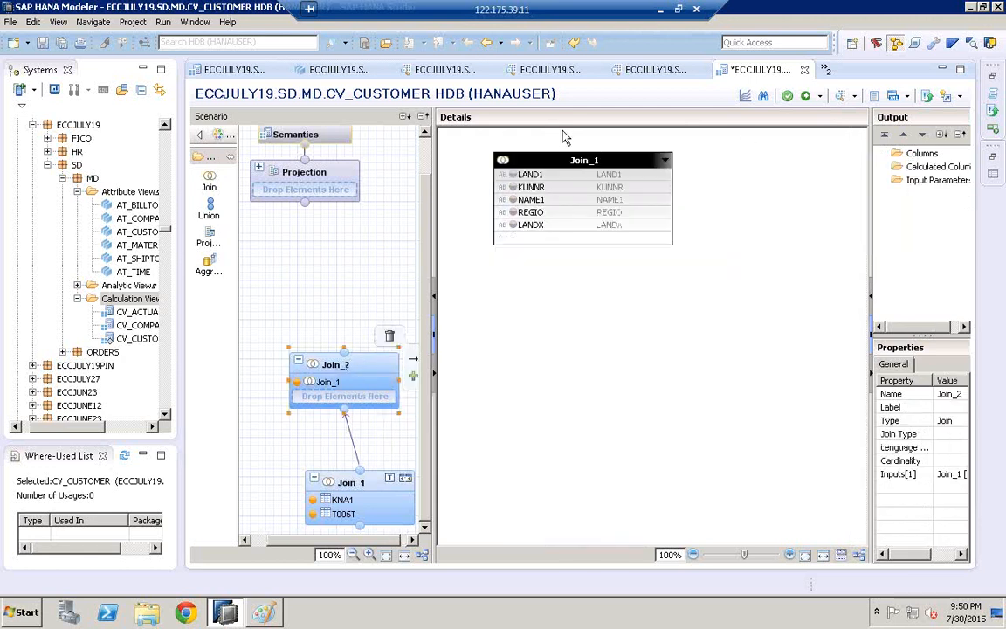
{"action": "left_click", "coordinate": [413, 378]}
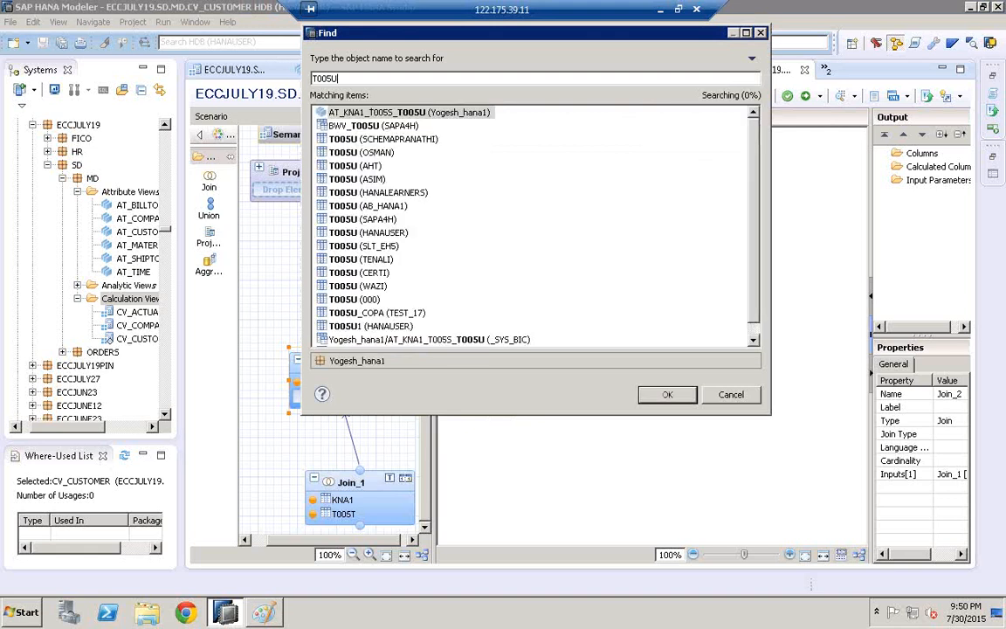
{"action": "left_click", "coordinate": [368, 234]}
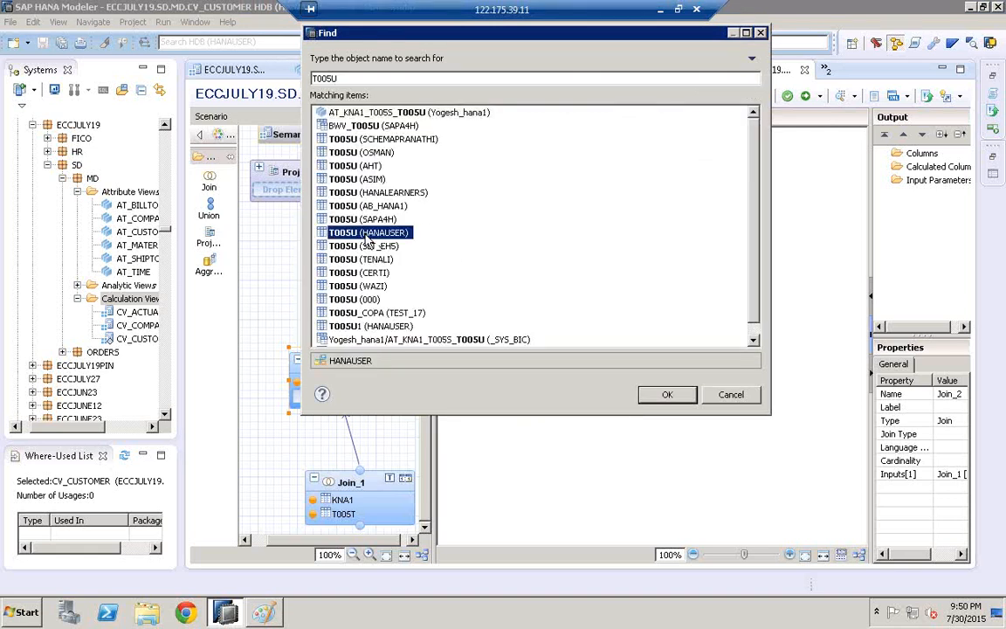
{"action": "left_click", "coordinate": [664, 394]}
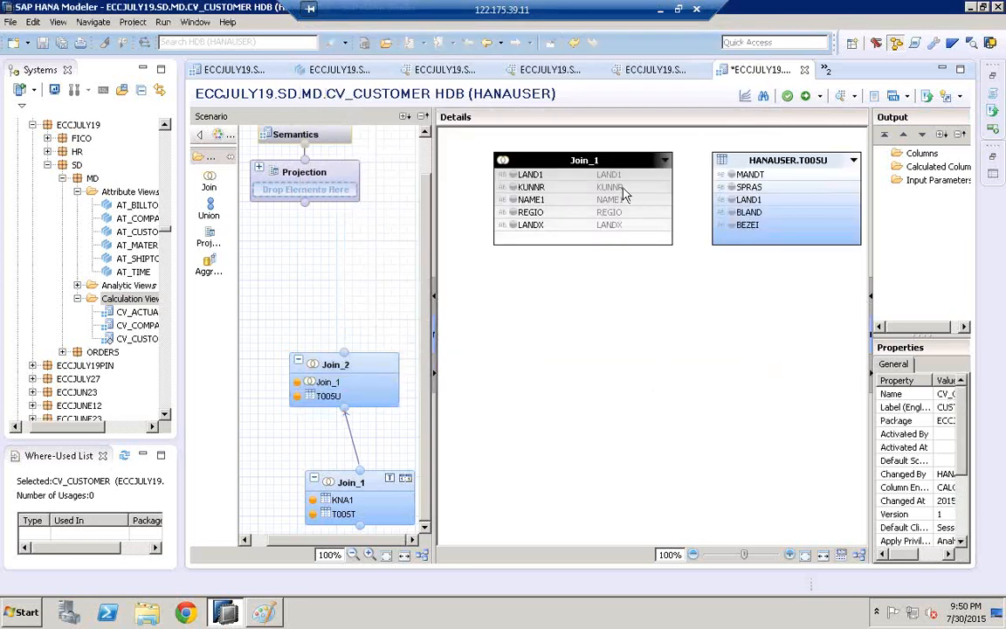
- Link Join_1 to T005U on REGIO–BLAND and LAND1–LAND1, and add KUNNR, NAME1, LANDX and BEZEI to the output
{"action": "left_click_drag", "start_coordinate": [633, 213], "coordinate": [729, 215]}
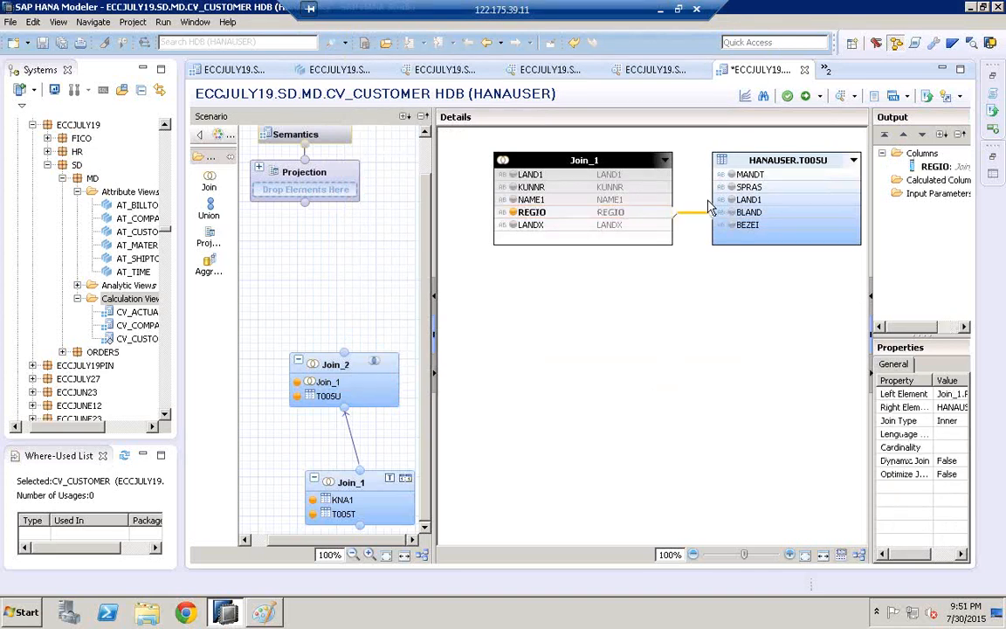
{"action": "left_click_drag", "start_coordinate": [649, 174], "coordinate": [716, 202]}
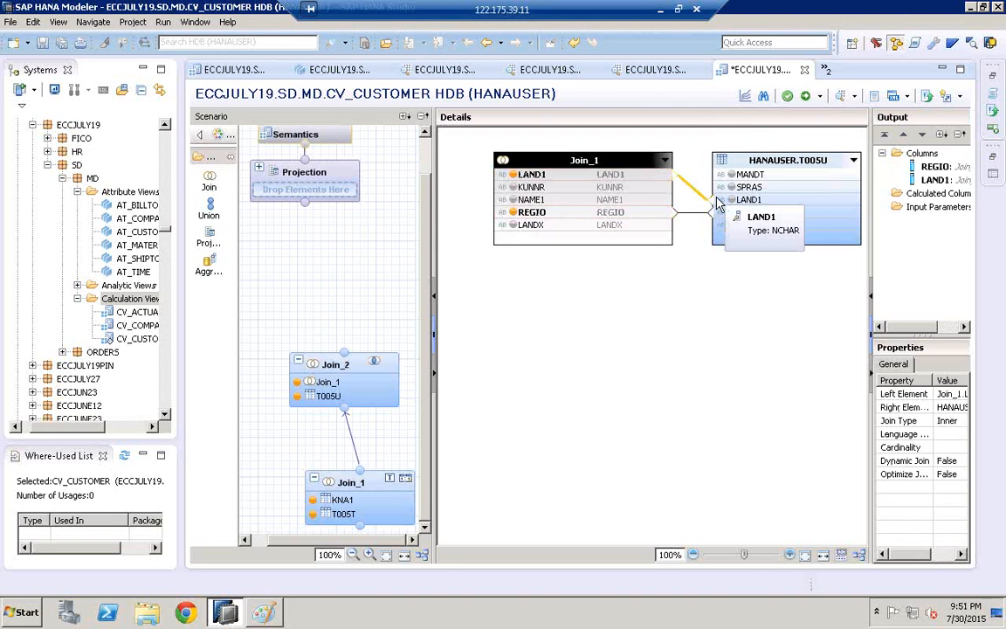
{"action": "left_click", "coordinate": [513, 187]}
{"action": "left_click", "coordinate": [513, 200]}
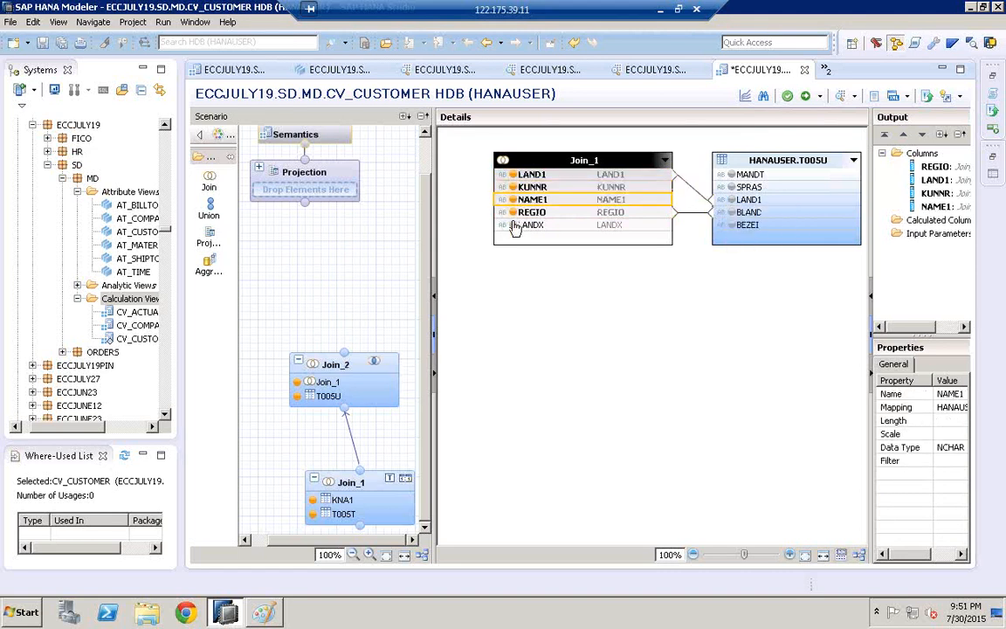
{"action": "left_click", "coordinate": [514, 225]}
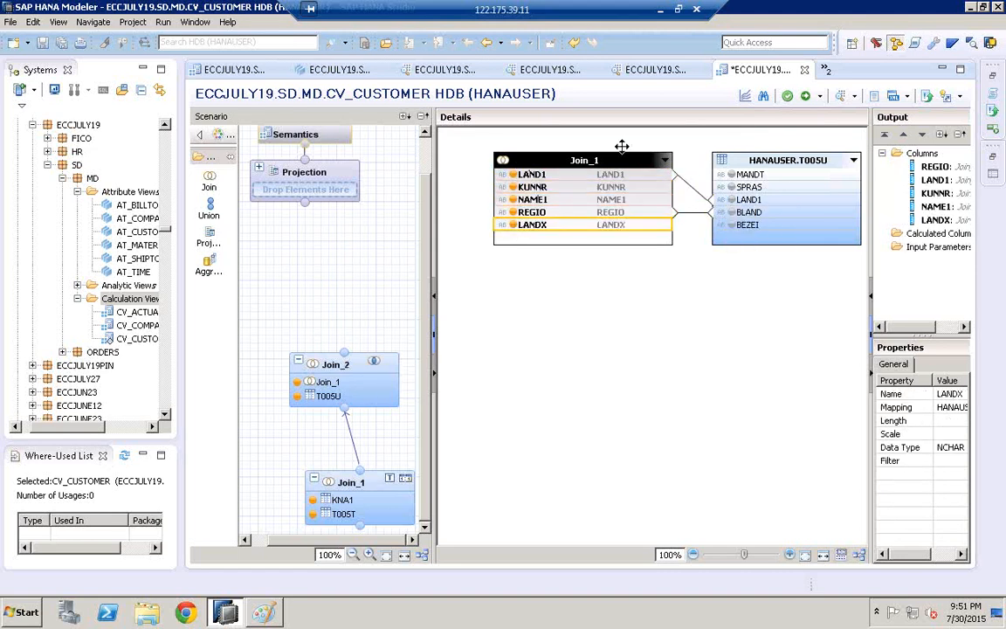
{"action": "left_click", "coordinate": [734, 226]}
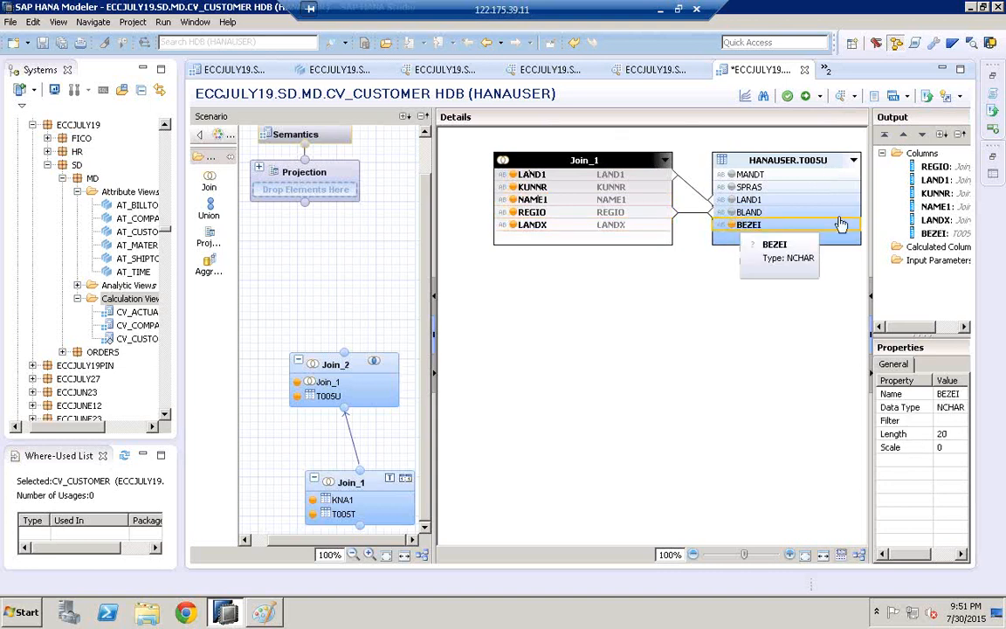
- Connect Join_2 to the projection node and automatically arrange the scenario layout
{"action": "mouse_move", "coordinate": [346, 358]}
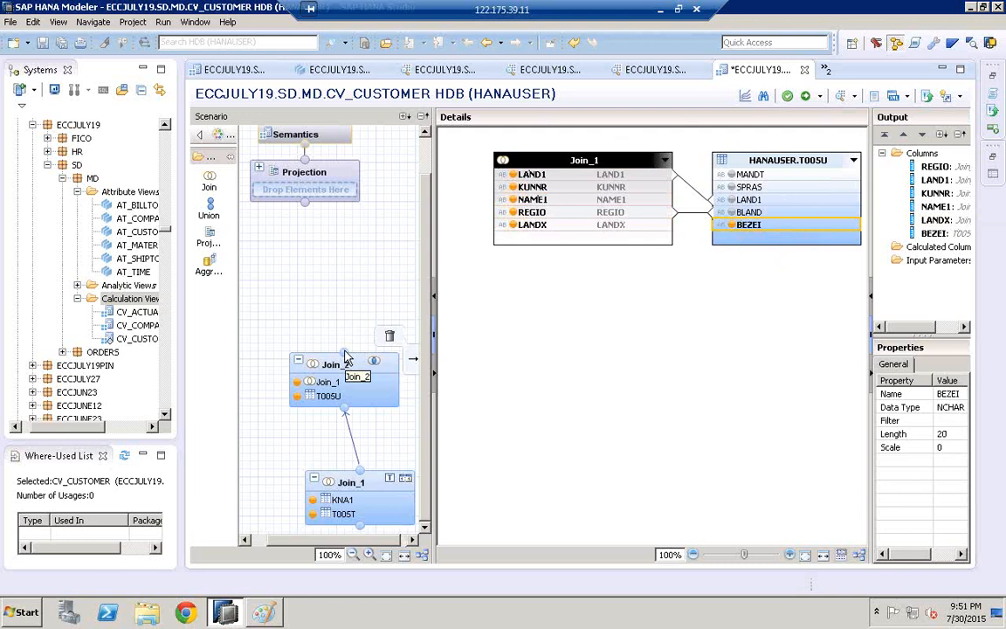
{"action": "left_click_drag", "start_coordinate": [346, 359], "coordinate": [309, 209]}
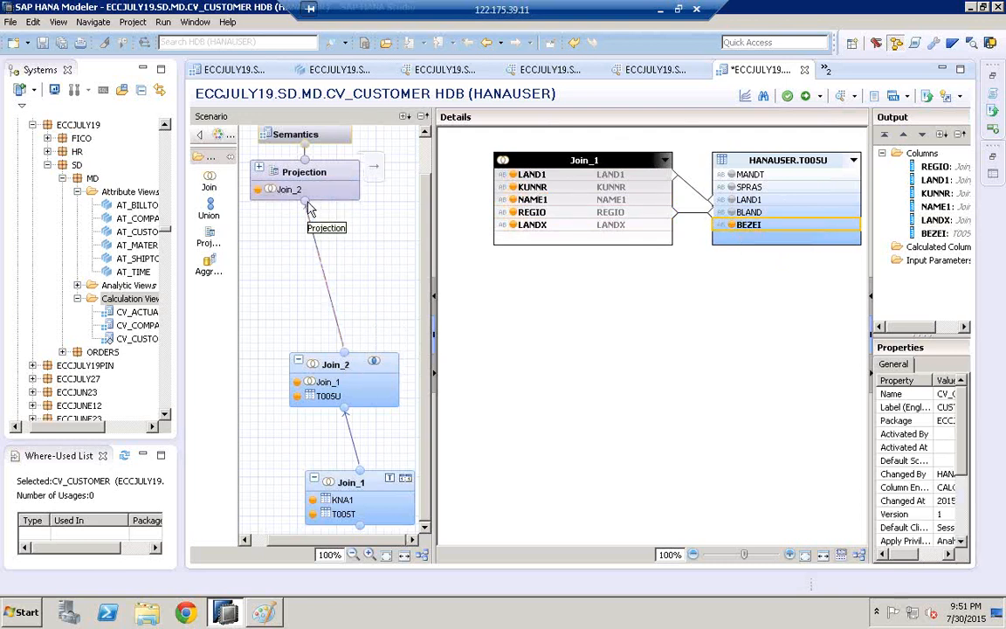
{"action": "left_click", "coordinate": [423, 557]}
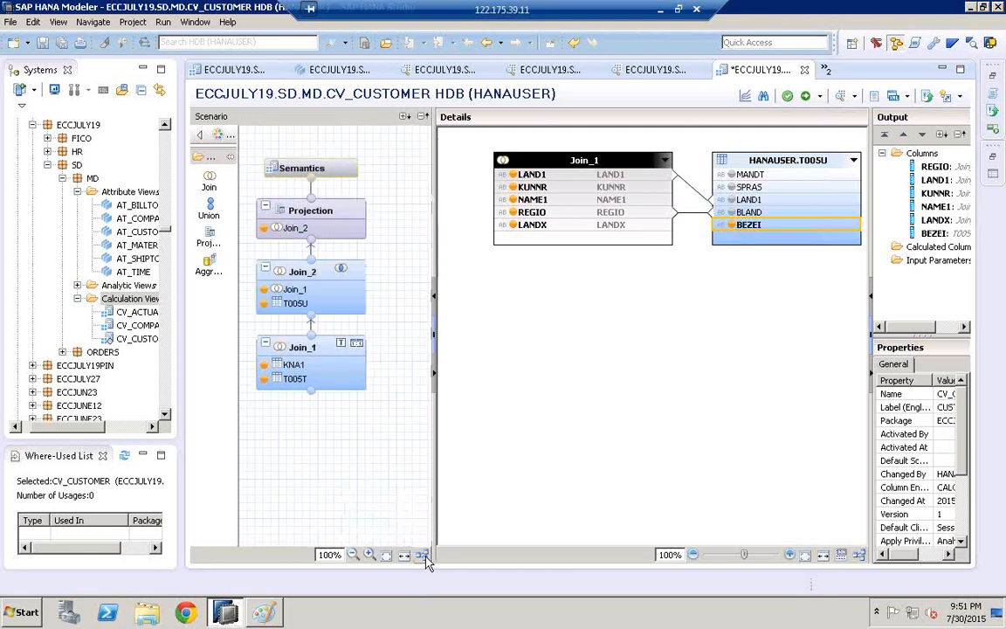
- Add all Join_2 columns to the output of the projection node
{"action": "left_click", "coordinate": [319, 218]}
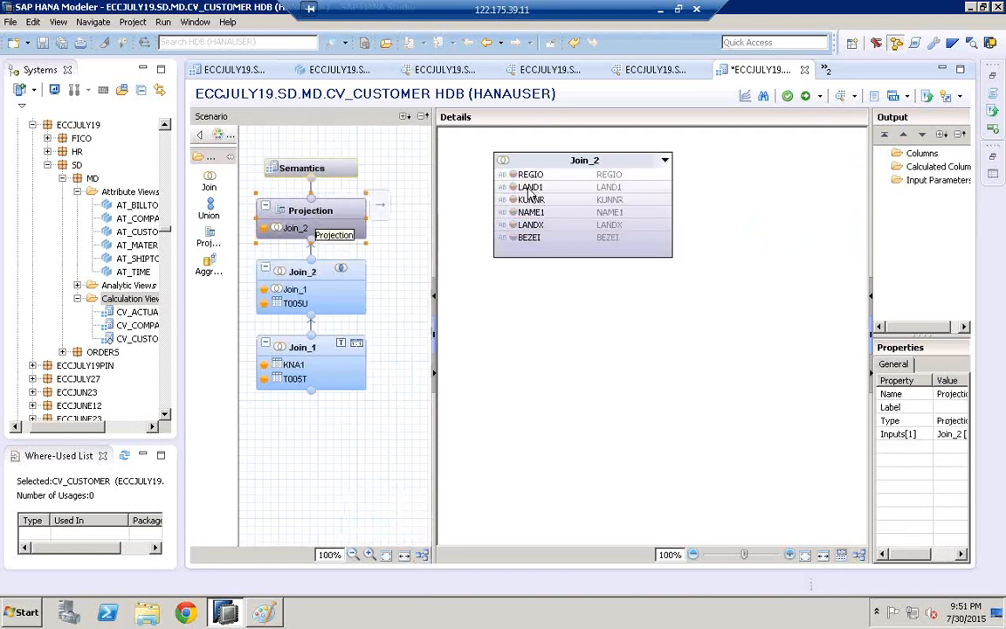
{"action": "left_click", "coordinate": [538, 160]}
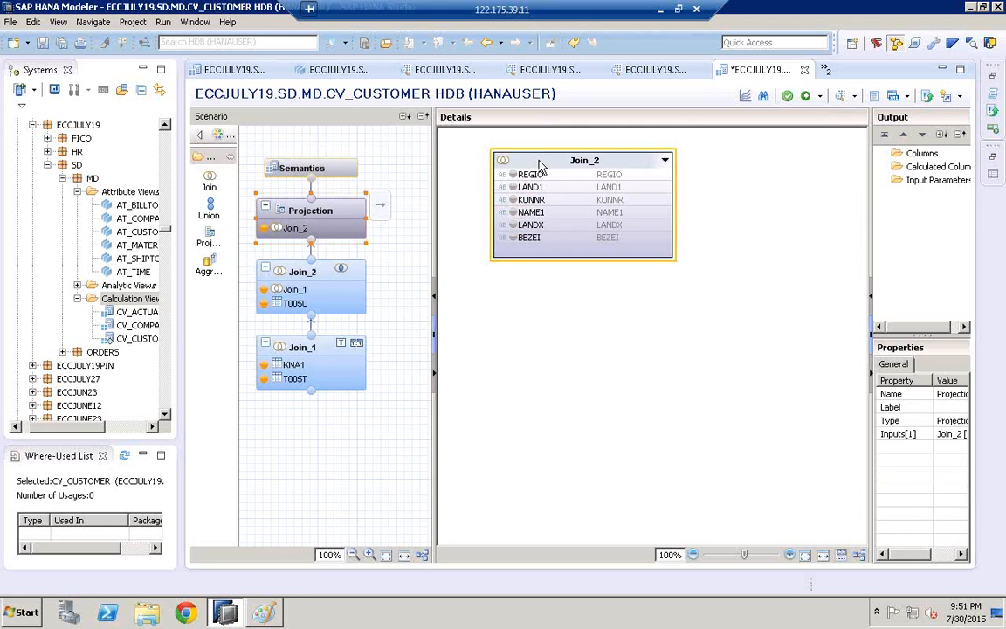
{"action": "right_click", "coordinate": [539, 163]}
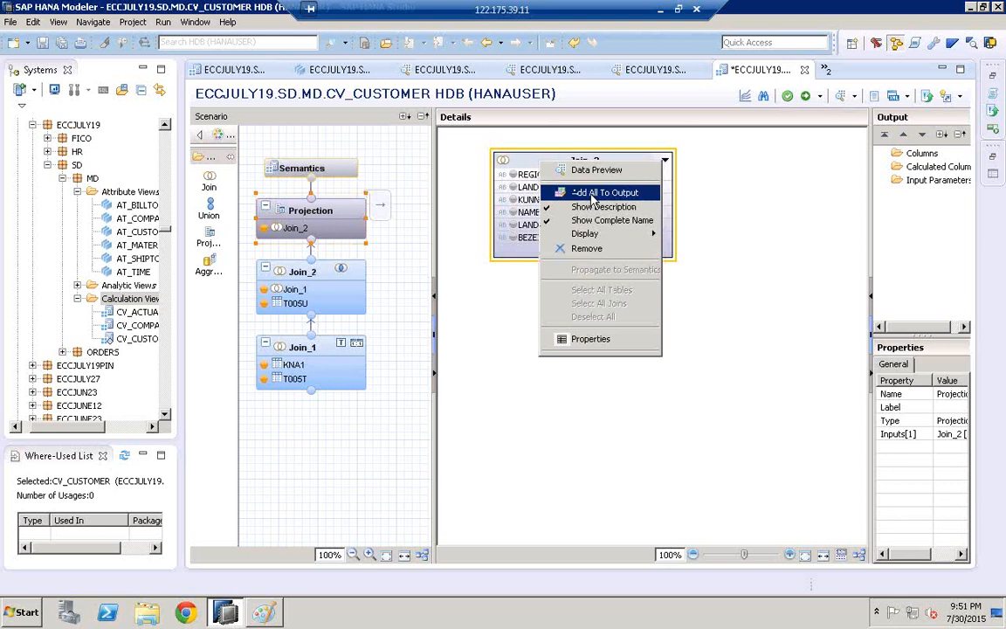
{"action": "left_click", "coordinate": [593, 194]}
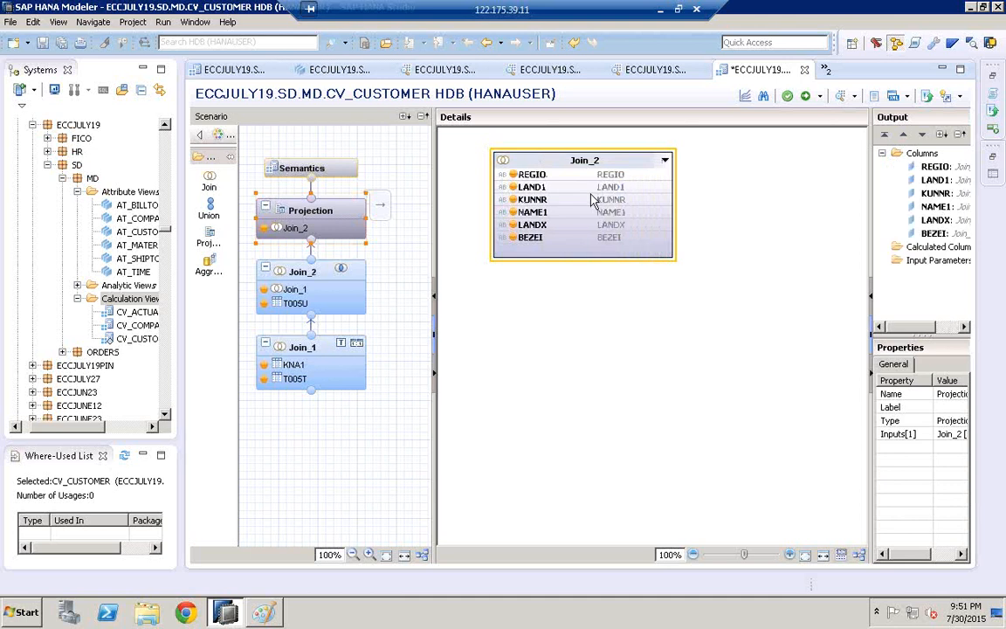
- Define KUNNR as a key attribute in the semantics of CV_CUSTOMER
{"action": "left_click", "coordinate": [294, 172]}
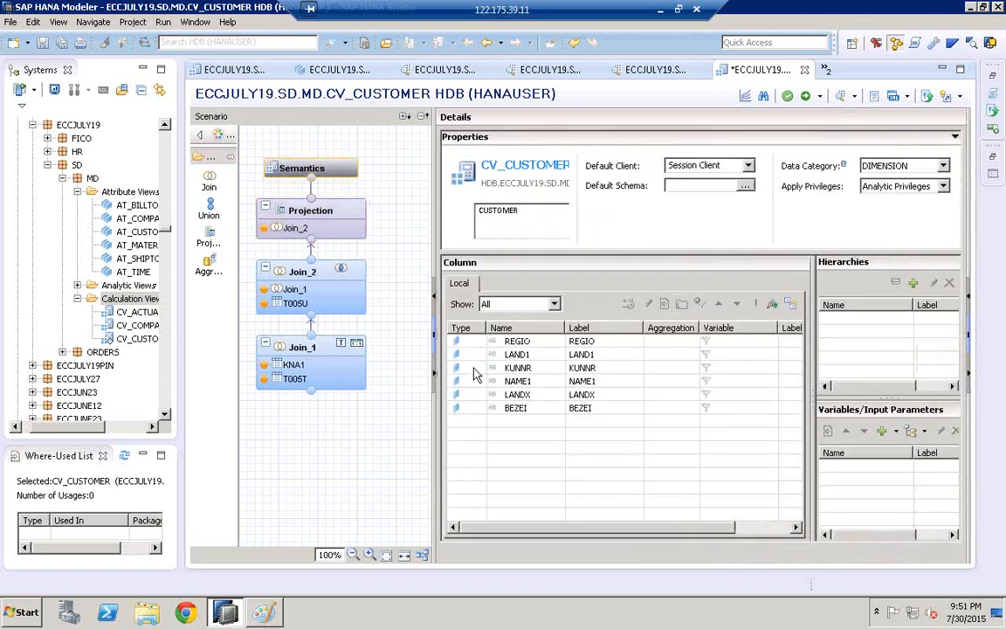
{"action": "left_click", "coordinate": [480, 370]}
{"action": "left_click", "coordinate": [480, 369]}
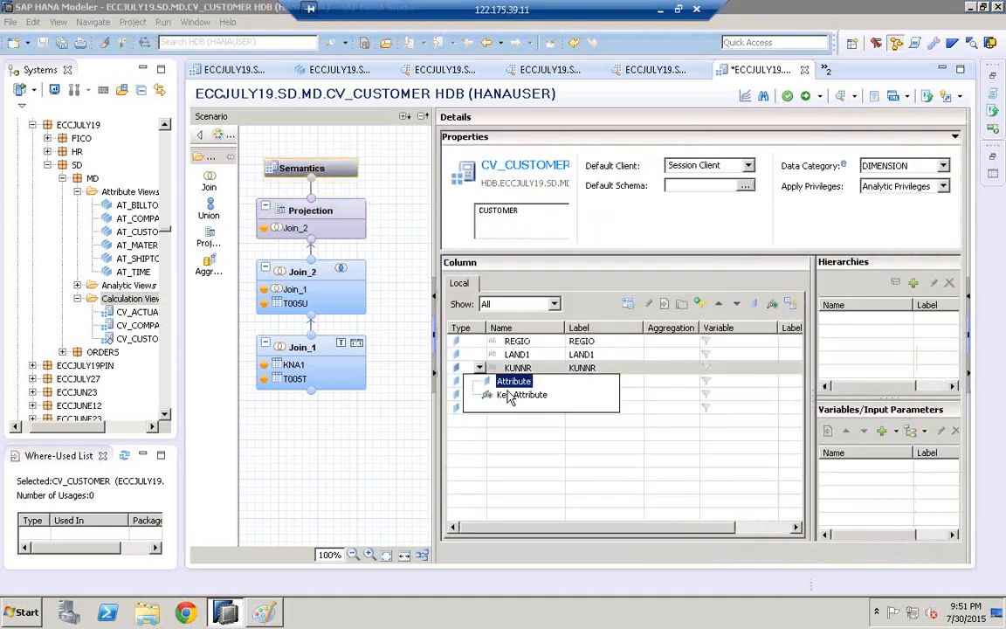
{"action": "left_click", "coordinate": [516, 396]}
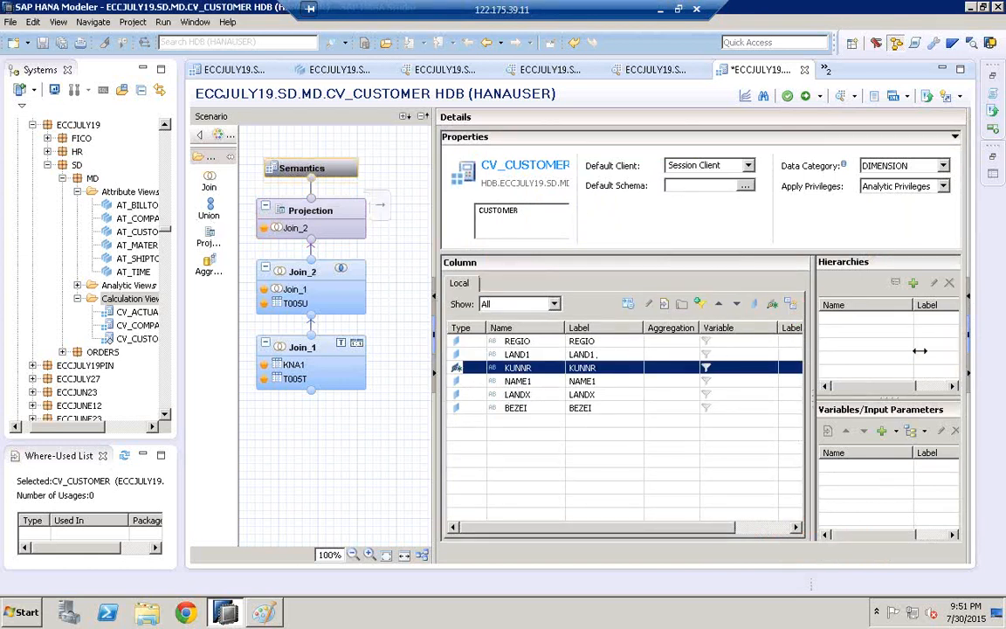
- Assign label columns in the semantics: BEZEI for REGIO, LANDX for LAND1 and NAME1 for KUNNR
{"action": "left_click_drag", "start_coordinate": [920, 350], "coordinate": [923, 349]}
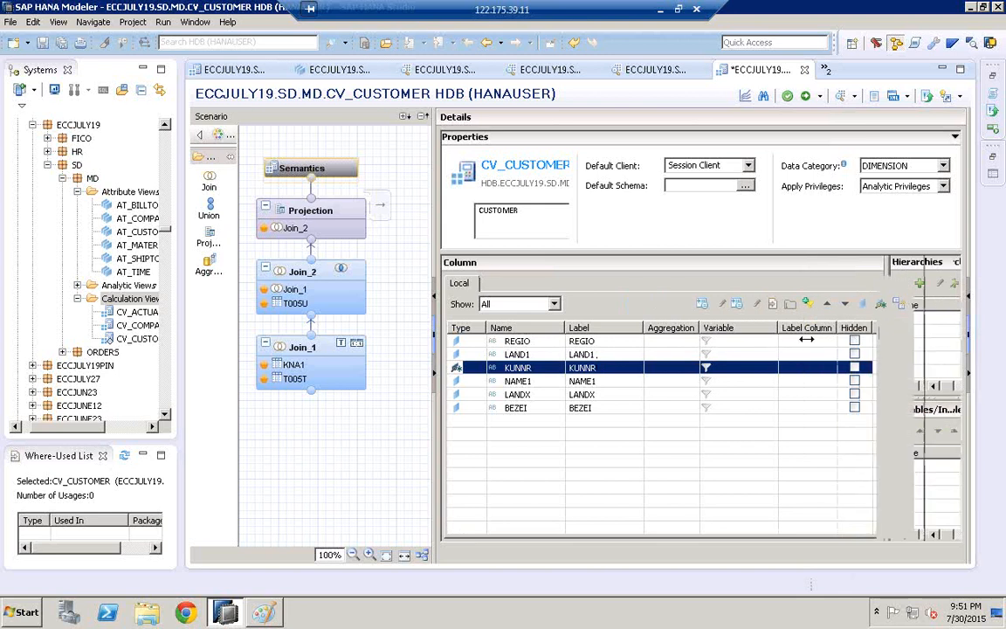
{"action": "left_click", "coordinate": [820, 341]}
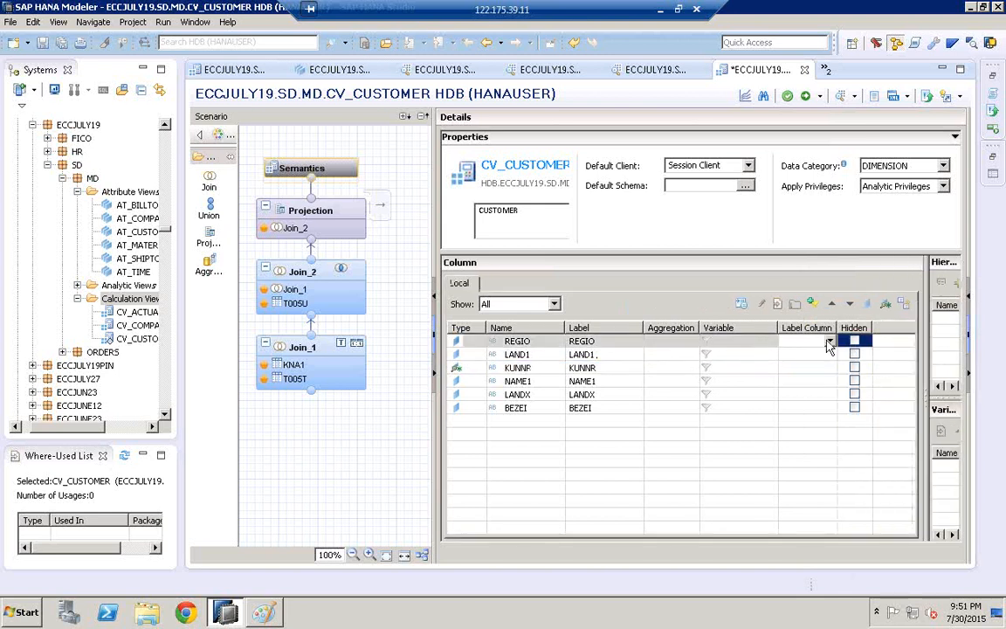
{"action": "left_click", "coordinate": [828, 342]}
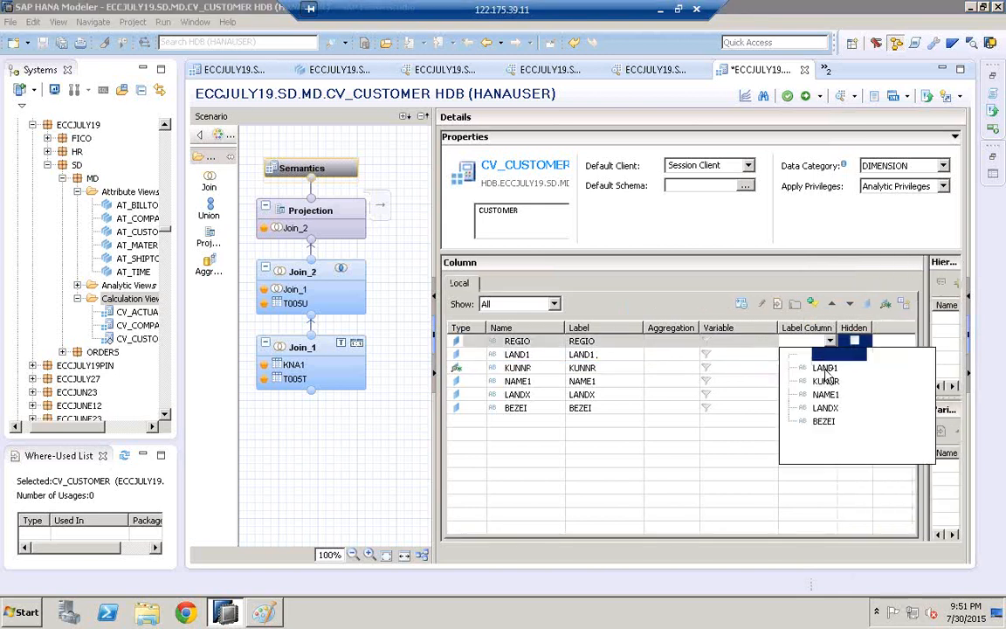
{"action": "left_click", "coordinate": [826, 422]}
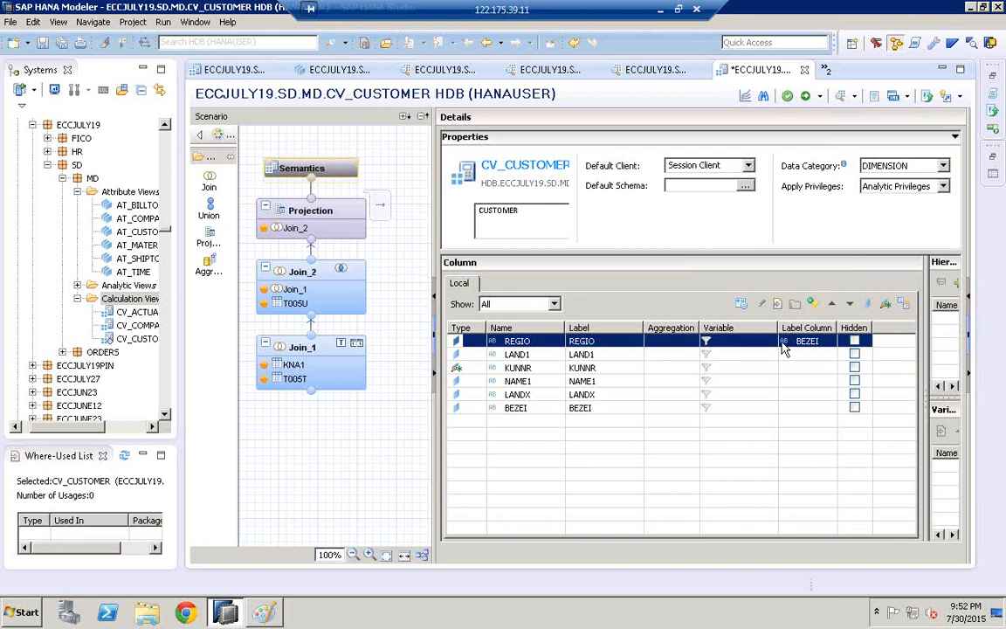
{"action": "left_click", "coordinate": [815, 355]}
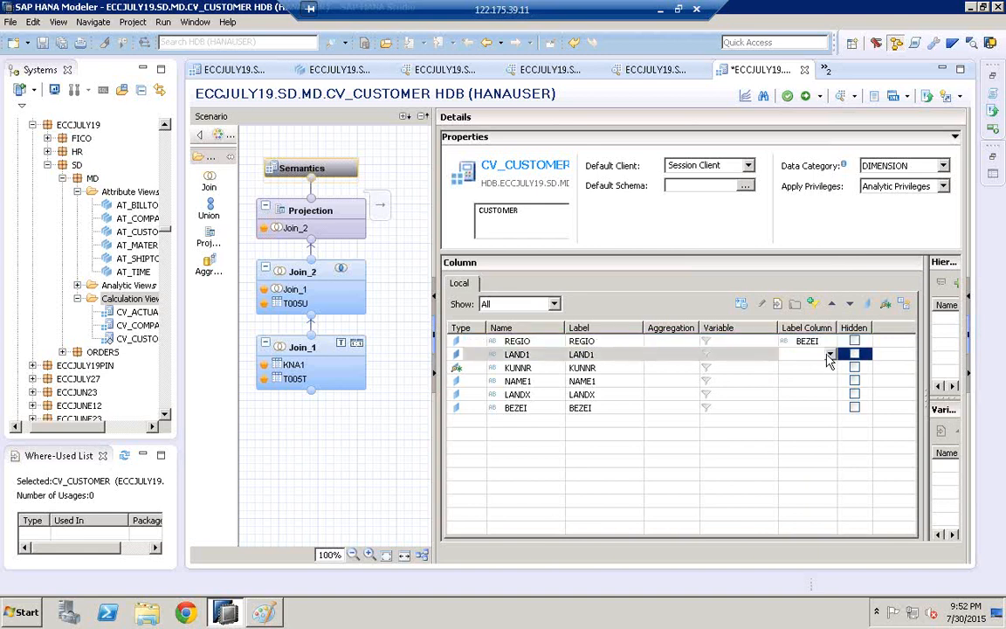
{"action": "left_click", "coordinate": [830, 356]}
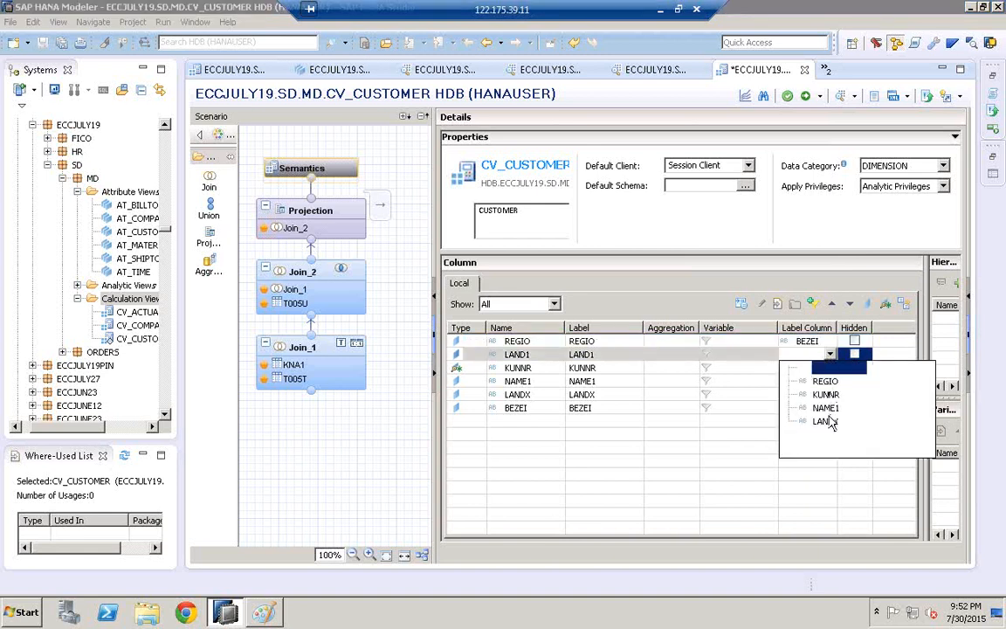
{"action": "left_click", "coordinate": [827, 422]}
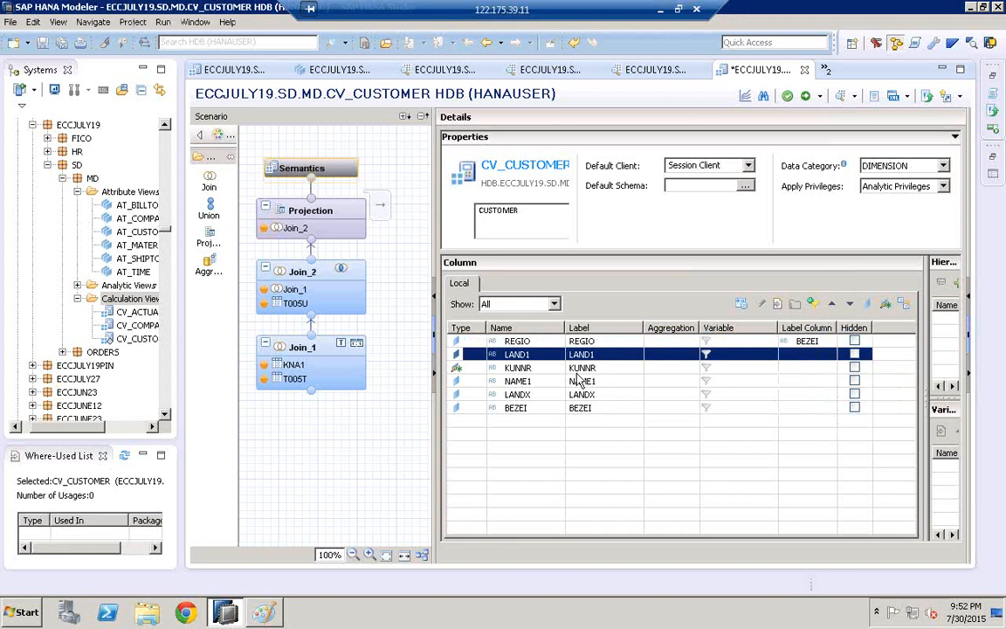
{"action": "left_click", "coordinate": [830, 368]}
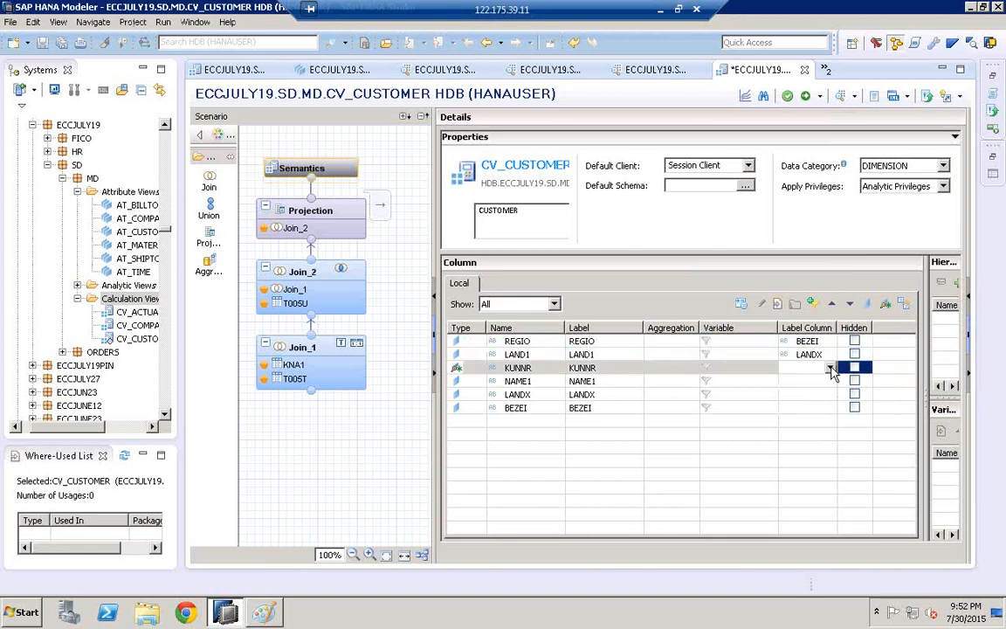
{"action": "left_click", "coordinate": [830, 369]}
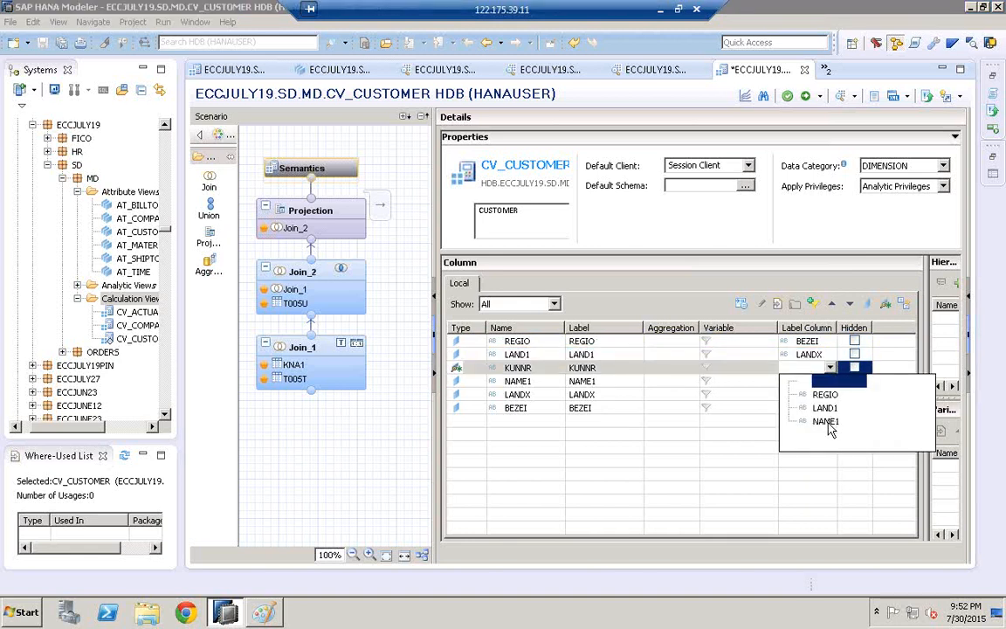
{"action": "left_click", "coordinate": [829, 422]}
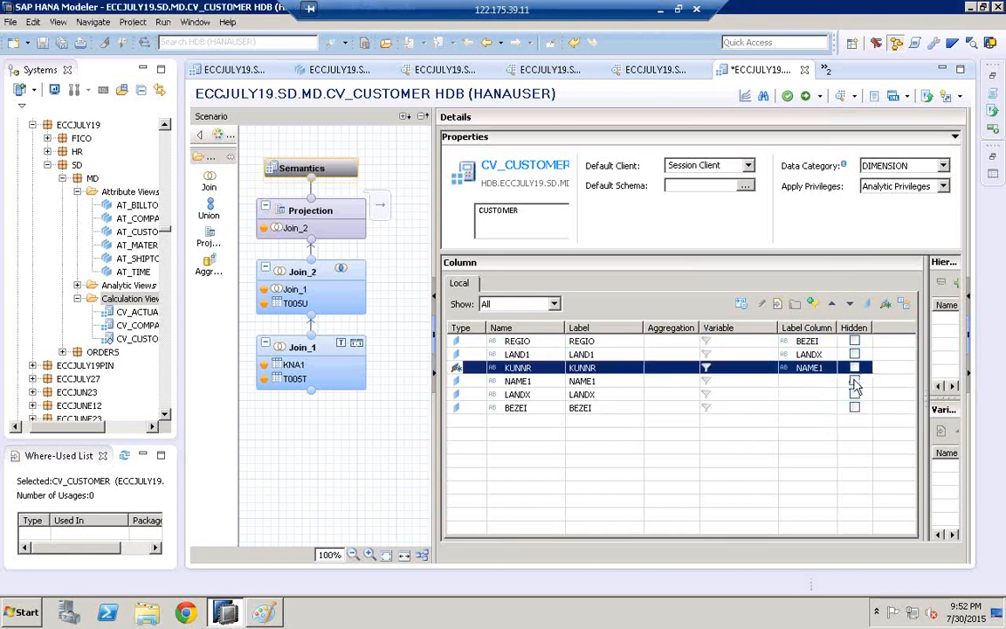
- Hide the NAME1, LANDX and BEZEI columns and activate the calculation view
{"action": "left_click", "coordinate": [854, 380]}
{"action": "left_click", "coordinate": [854, 394]}
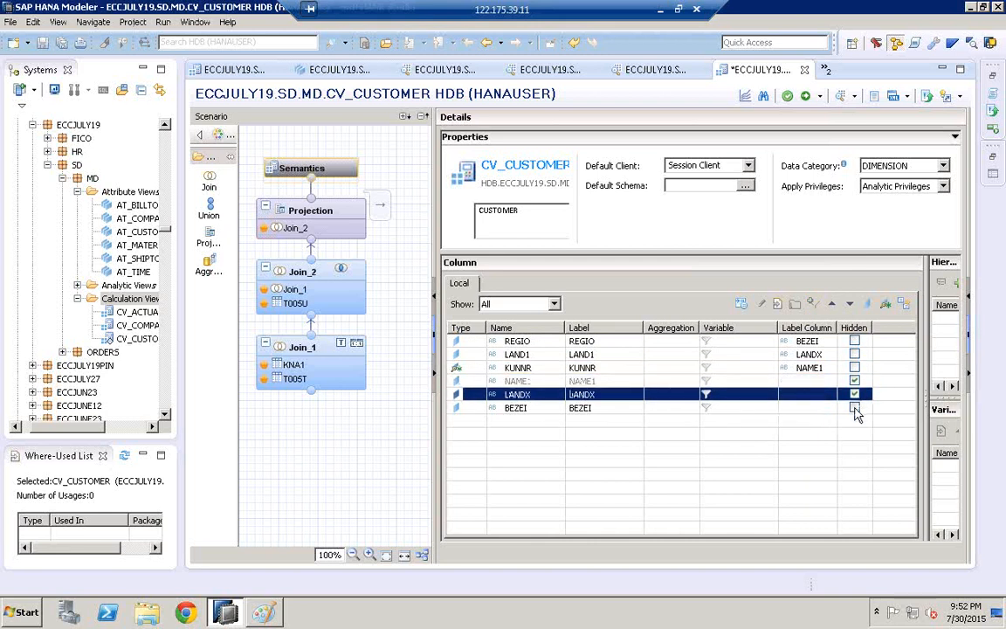
{"action": "left_click", "coordinate": [855, 407]}
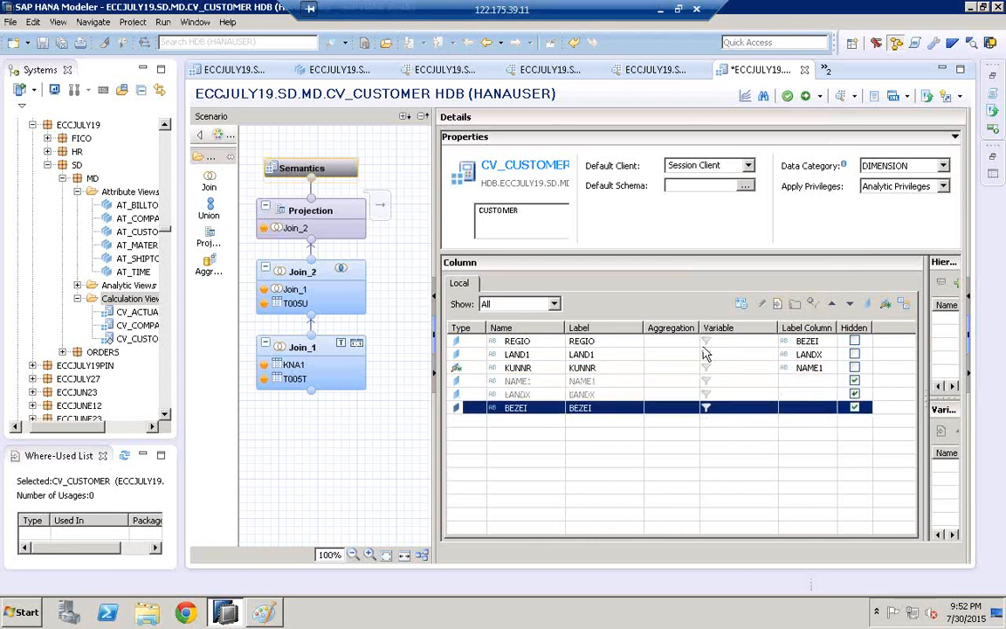
{"action": "left_click", "coordinate": [806, 97]}
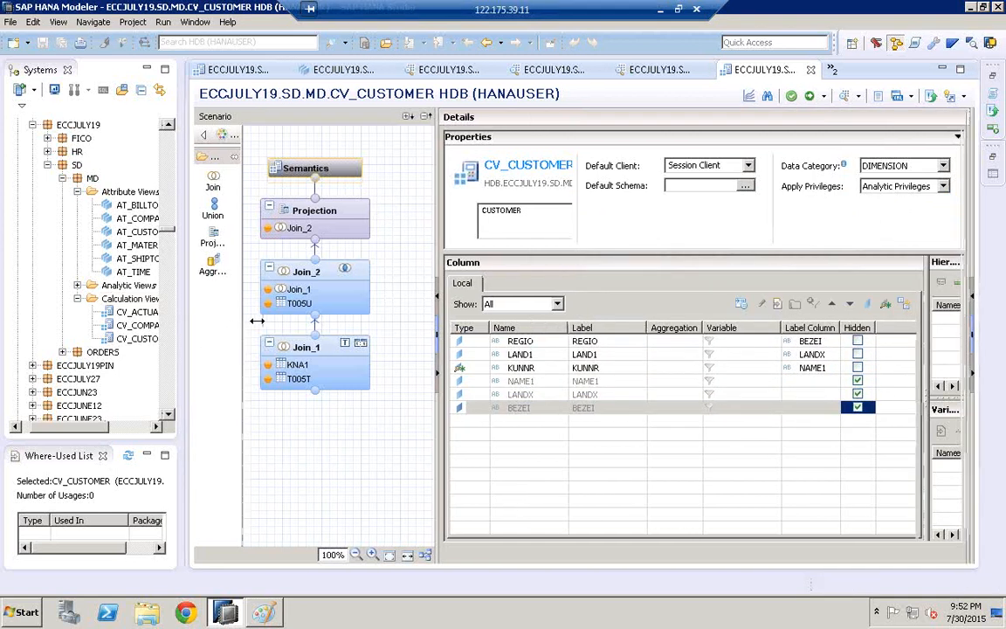
- Preview the data of CV_CUSTOMER and display its raw data
{"action": "left_click_drag", "start_coordinate": [183, 330], "coordinate": [256, 321]}
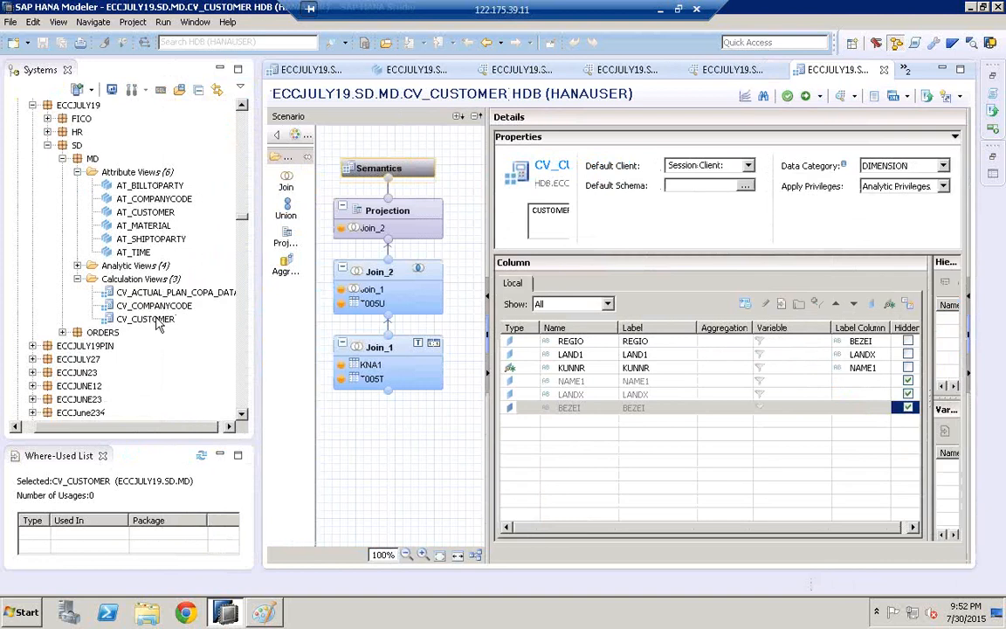
{"action": "left_click", "coordinate": [153, 320]}
{"action": "right_click", "coordinate": [155, 321]}
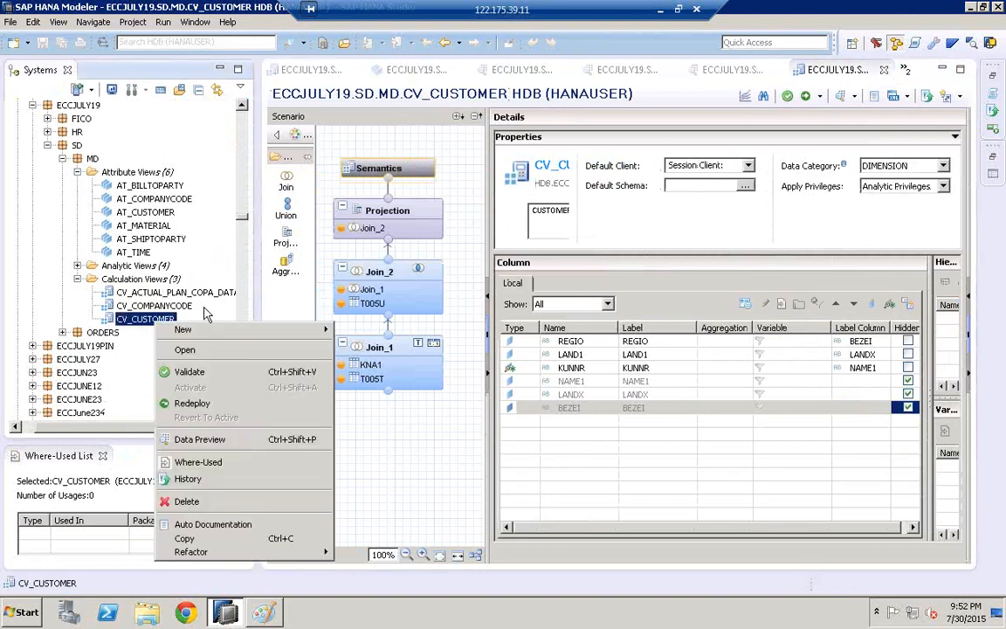
{"action": "left_click", "coordinate": [237, 441]}
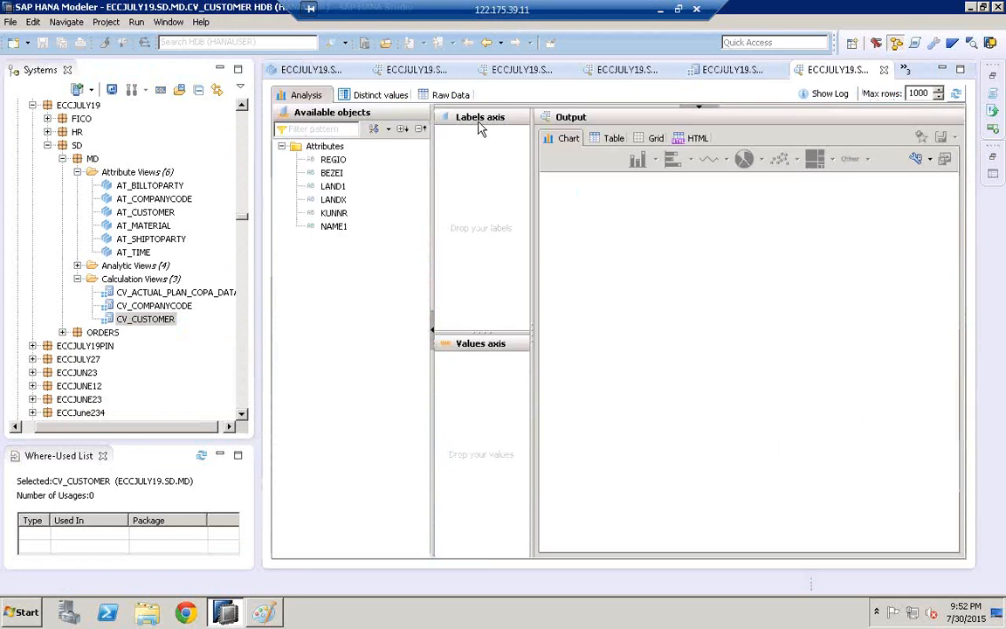
{"action": "left_click", "coordinate": [463, 98]}
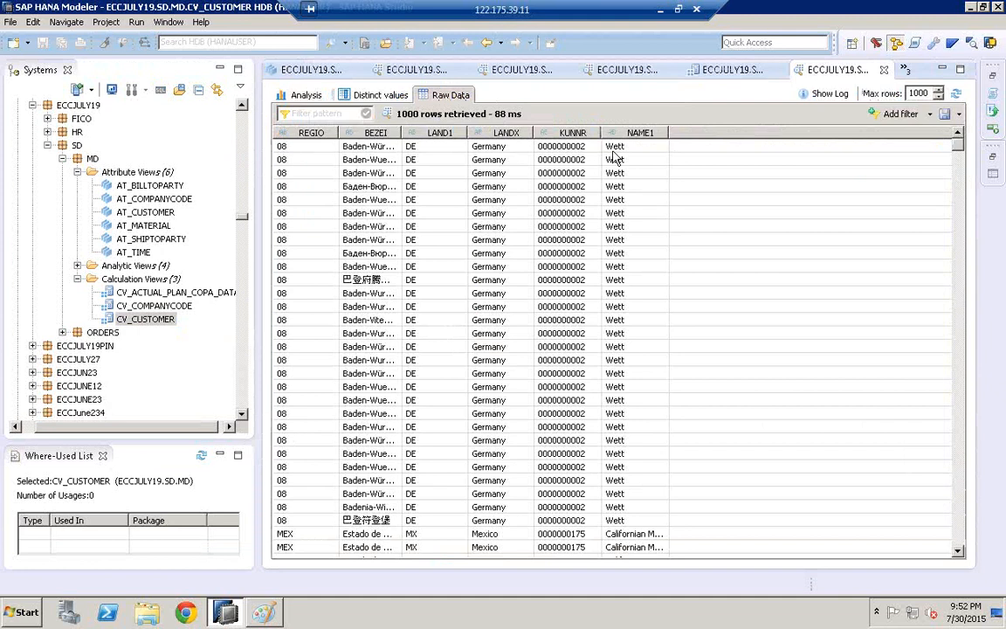
- Return to the CV_CUSTOMER definition and set the join type of Join_2 to Text Join
{"action": "double_click", "coordinate": [166, 319]}
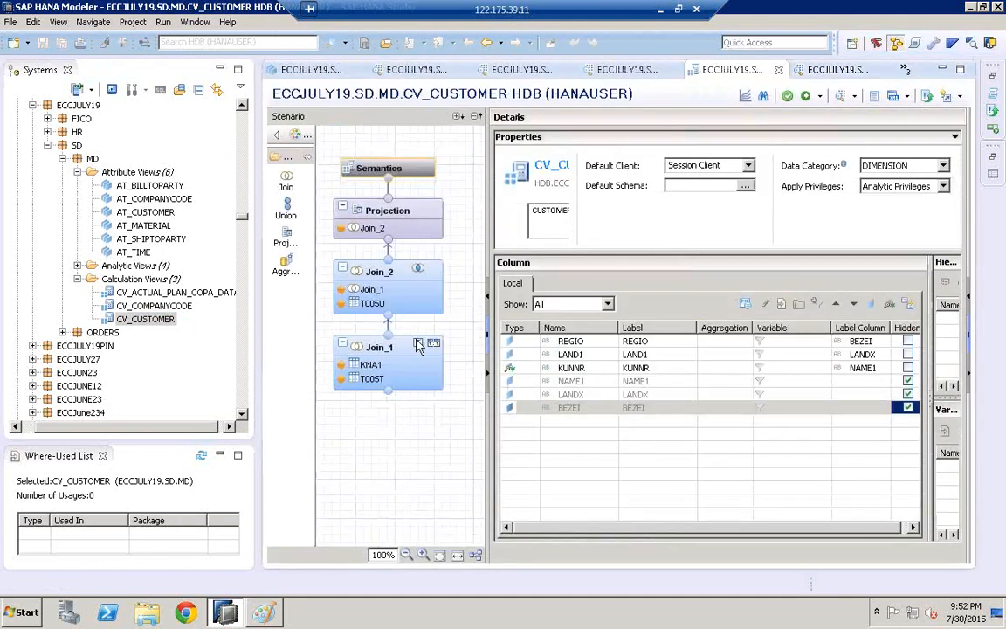
{"action": "left_click", "coordinate": [419, 275]}
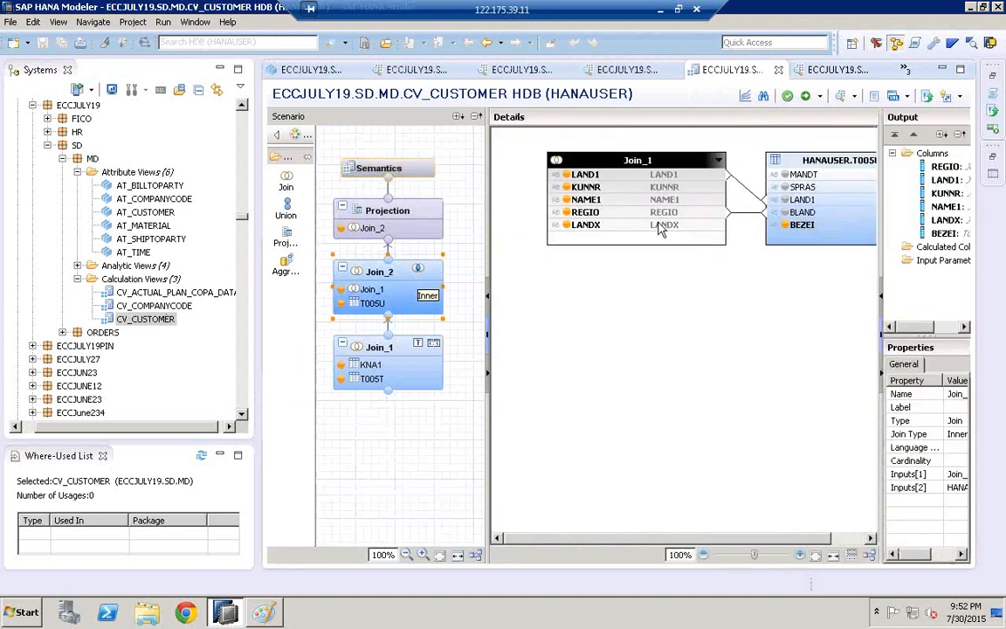
{"action": "left_click", "coordinate": [740, 187]}
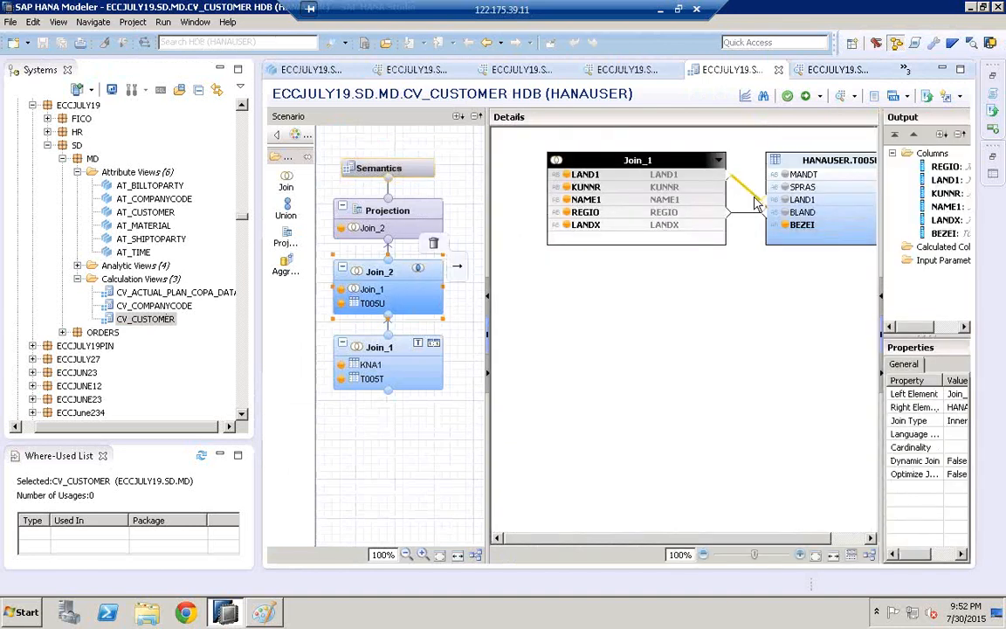
{"action": "left_click_drag", "start_coordinate": [882, 428], "coordinate": [806, 420]}
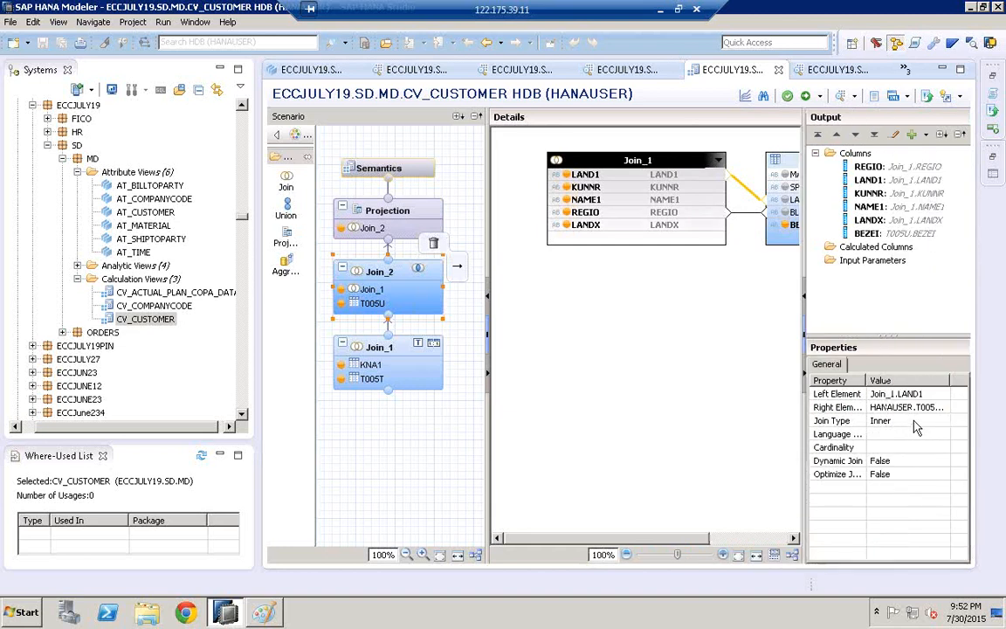
{"action": "left_click", "coordinate": [913, 420]}
{"action": "left_click", "coordinate": [944, 421]}
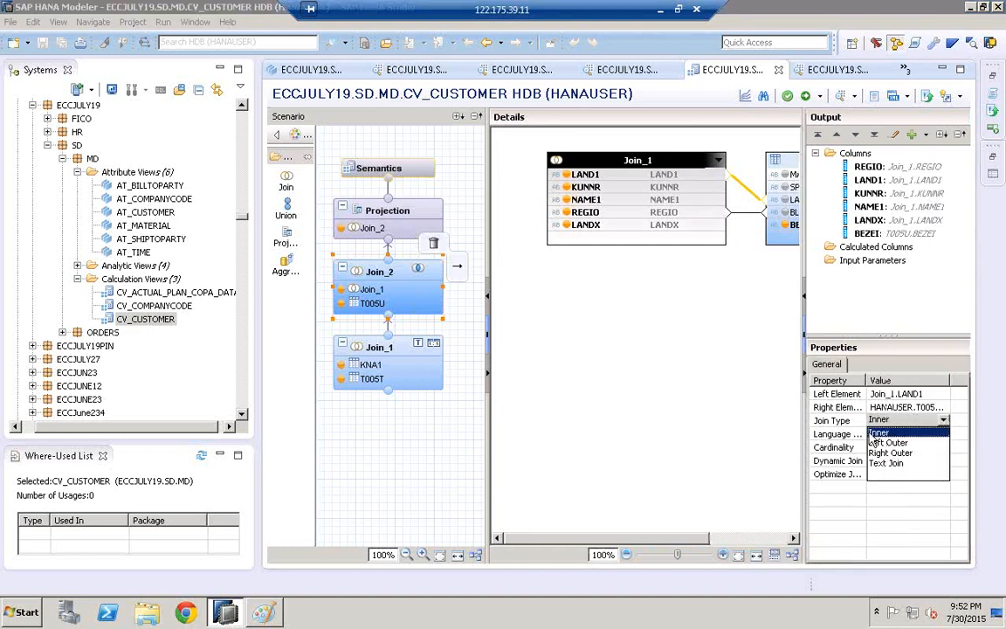
{"action": "left_click", "coordinate": [895, 464]}
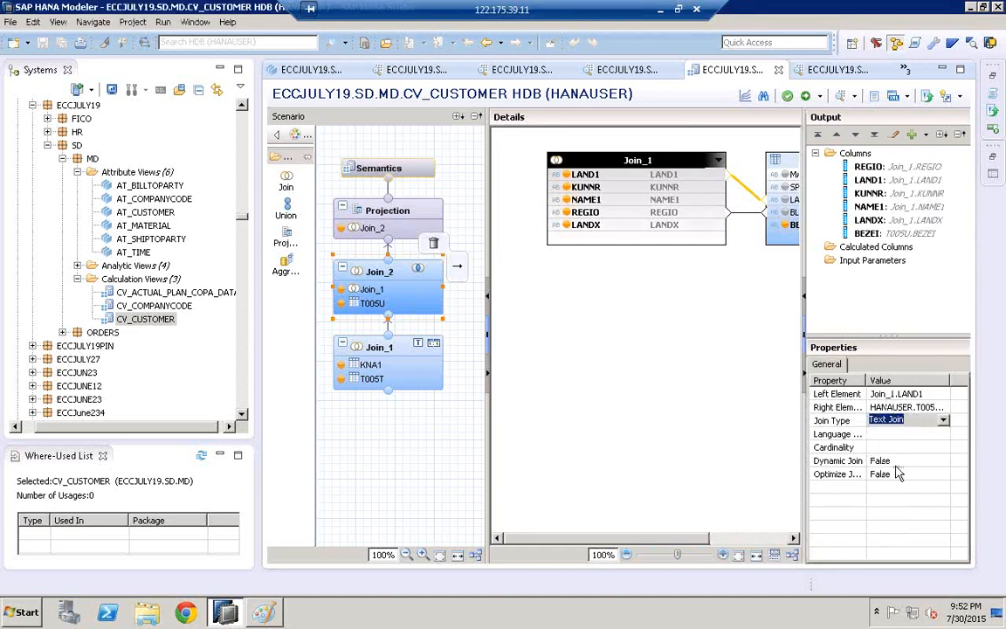
- Set the language column of the Join_2 text join to SPRAS
{"action": "left_click", "coordinate": [931, 437]}
{"action": "left_click", "coordinate": [941, 436]}
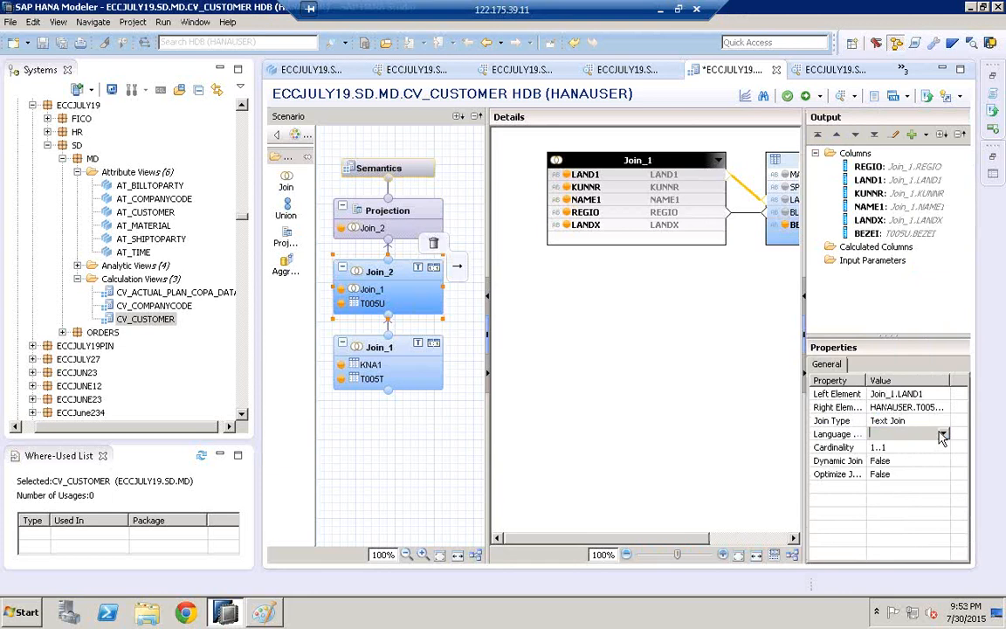
{"action": "left_click", "coordinate": [944, 435]}
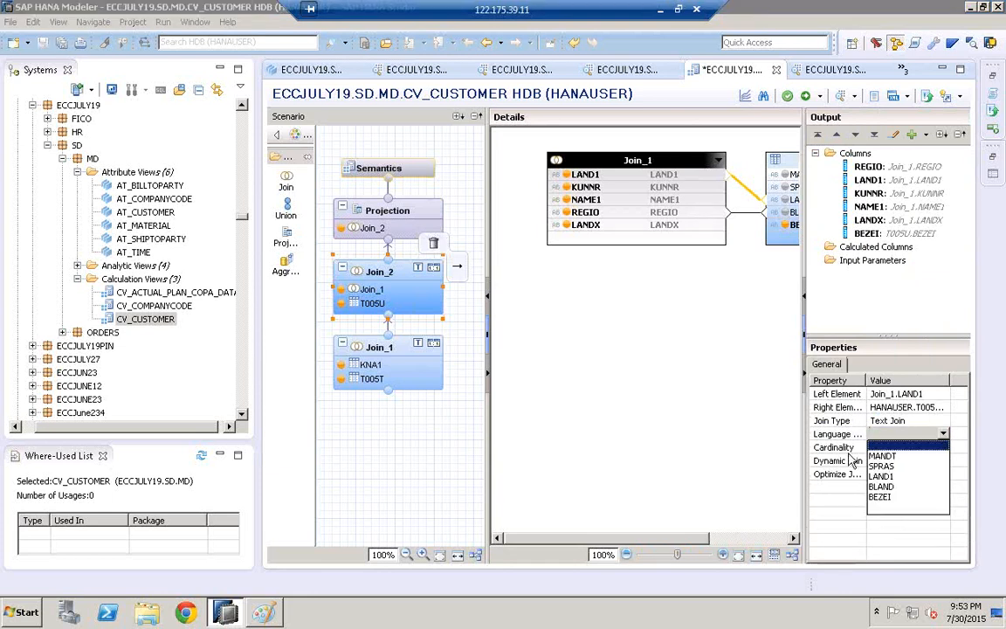
{"action": "left_click", "coordinate": [909, 466]}
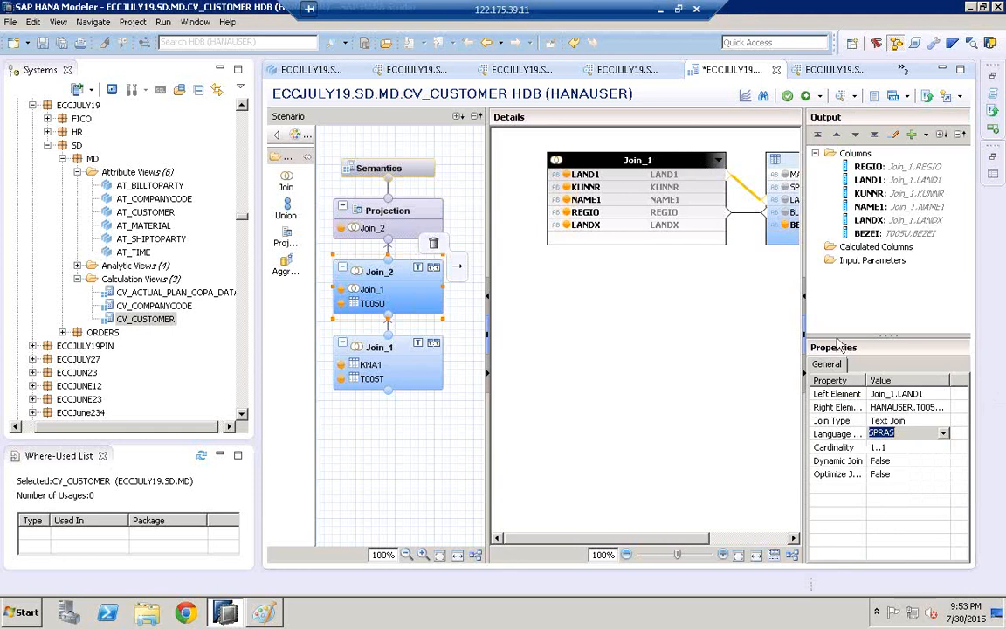
- Check the REGIO–BLAND link of Join_2, and validate and activate CV_CUSTOMER
{"action": "left_click", "coordinate": [749, 216]}
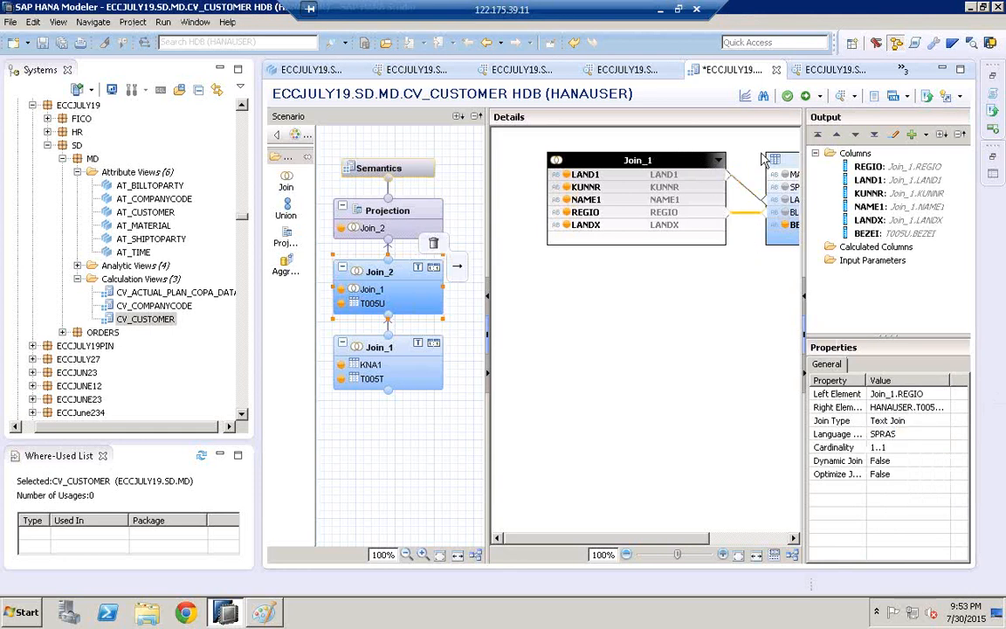
{"action": "left_click", "coordinate": [788, 98]}
{"action": "left_click", "coordinate": [807, 97]}
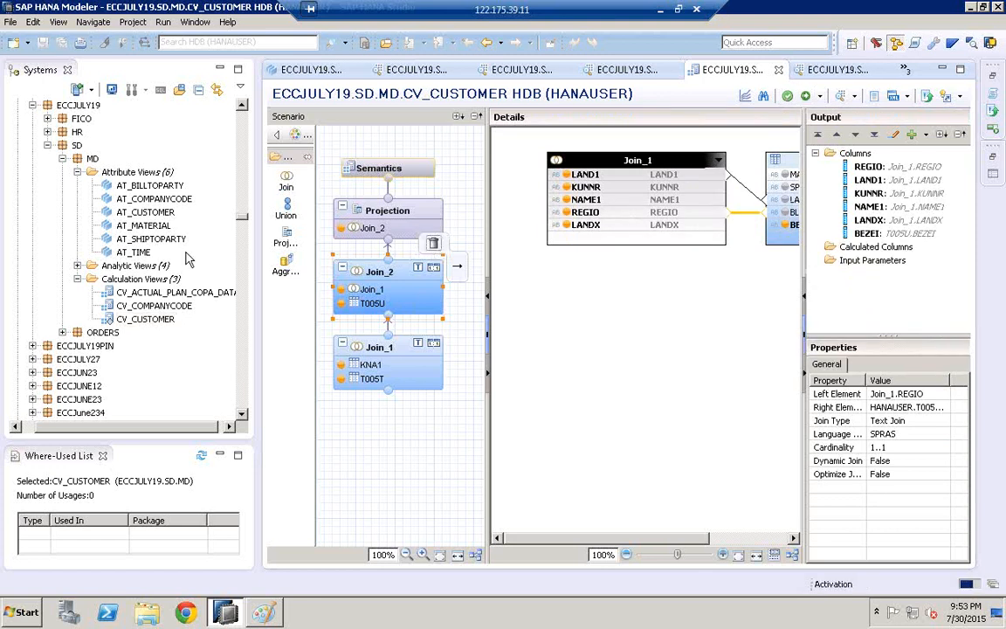
- Open a new data preview of CV_CUSTOMER and show the raw data with the text join applied
{"action": "left_click", "coordinate": [147, 320]}
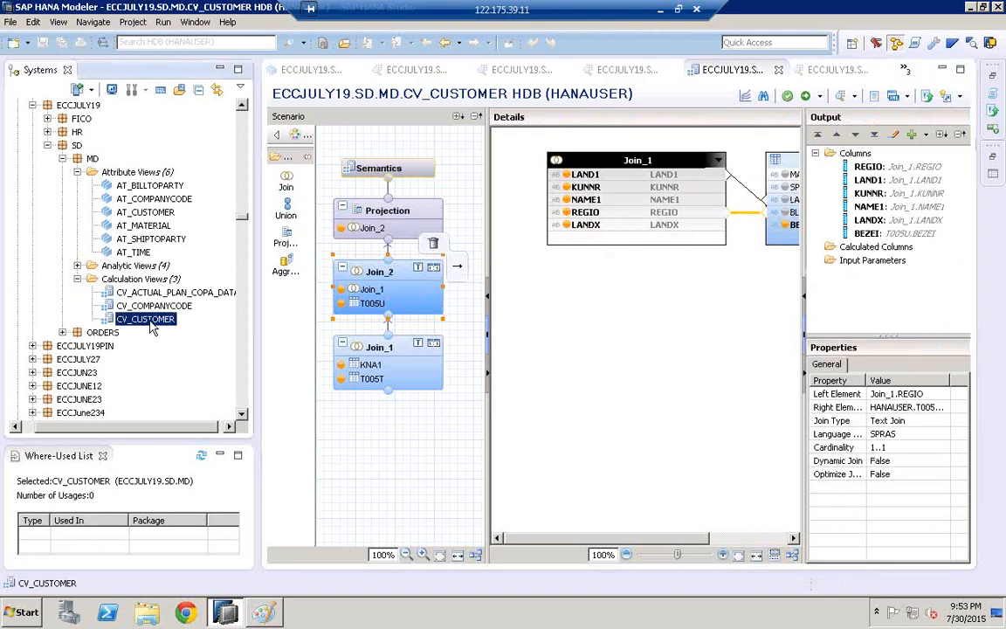
{"action": "right_click", "coordinate": [149, 321]}
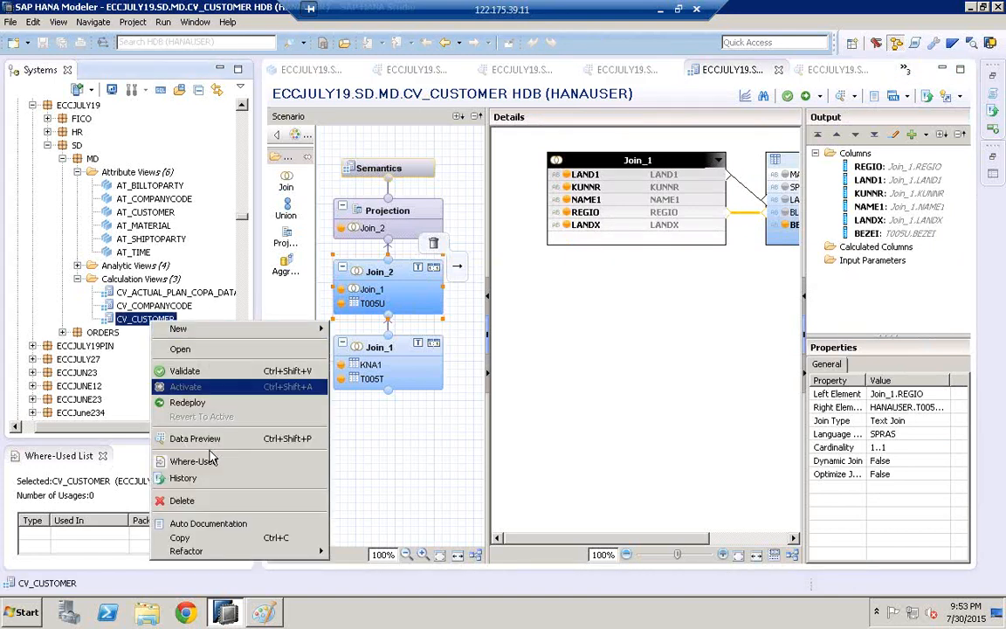
{"action": "left_click", "coordinate": [208, 441]}
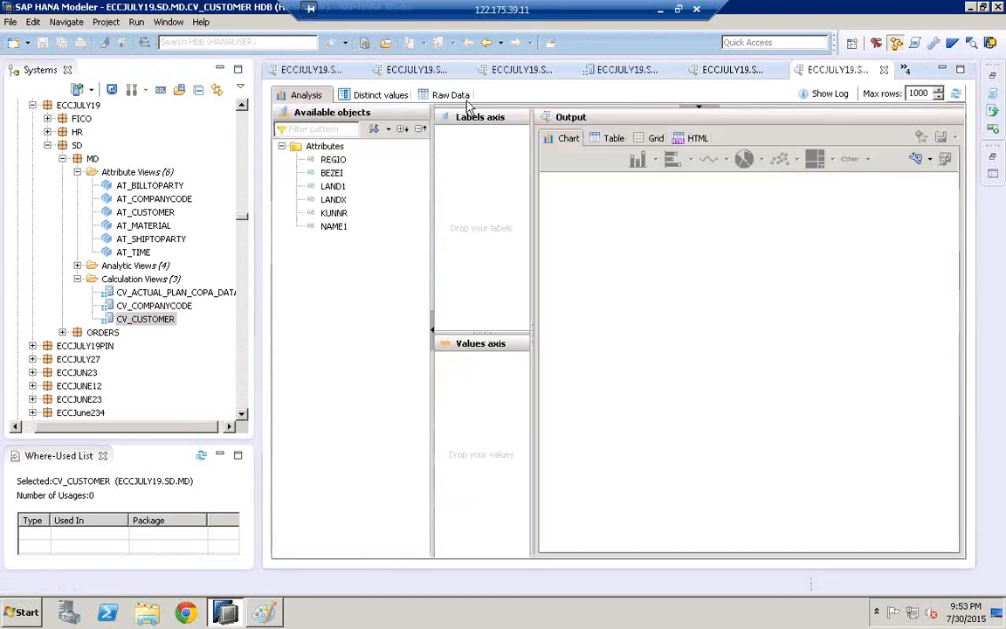
{"action": "left_click", "coordinate": [452, 95]}
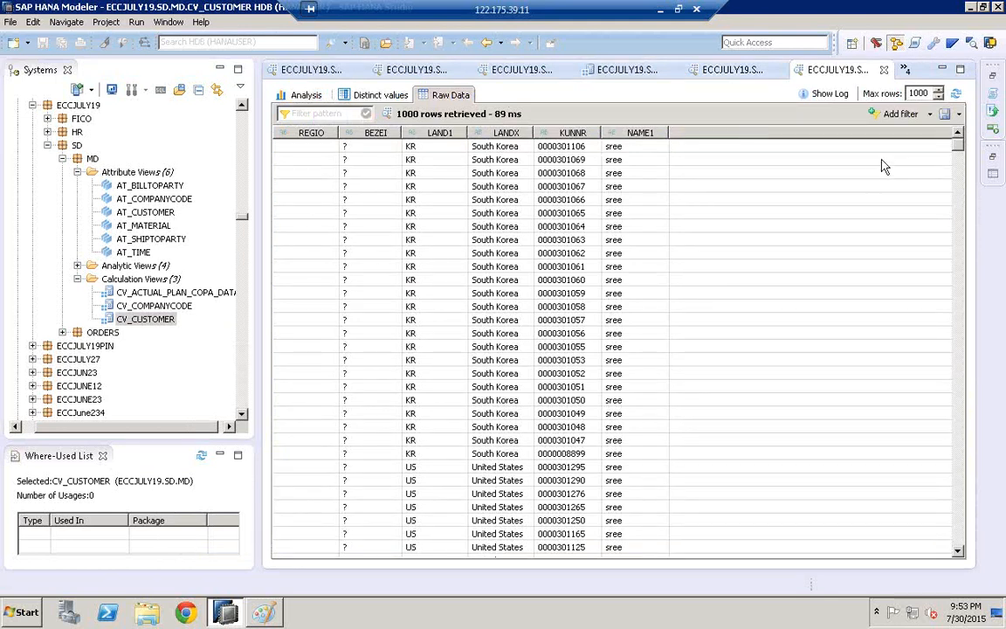
- Filter the CV_CUSTOMER raw data on KUNNR equal to the second customer number in the value list, and widen the BEZEI column
{"action": "left_click", "coordinate": [931, 114]}
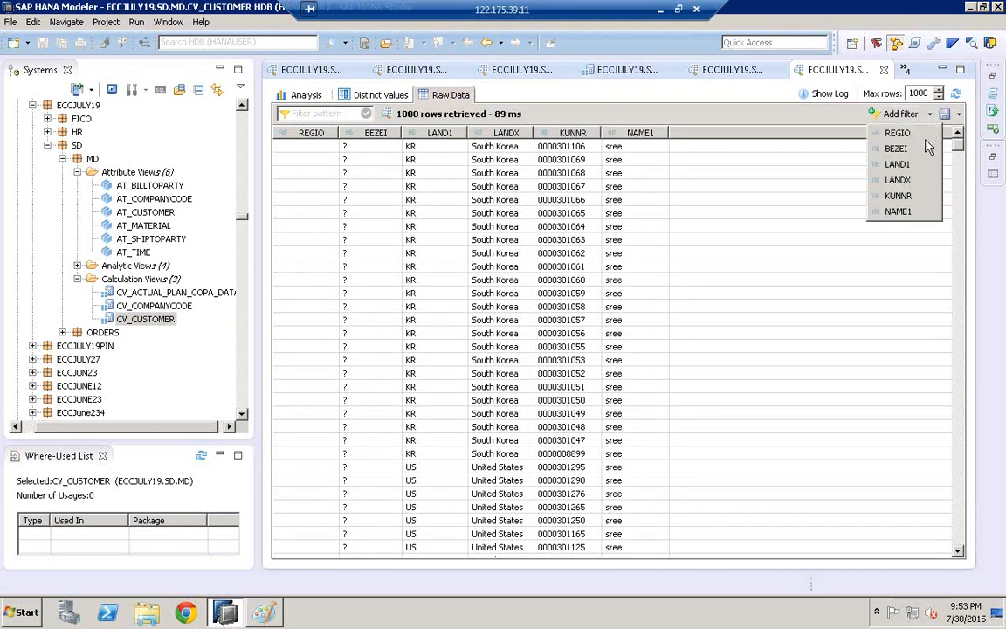
{"action": "left_click", "coordinate": [903, 198]}
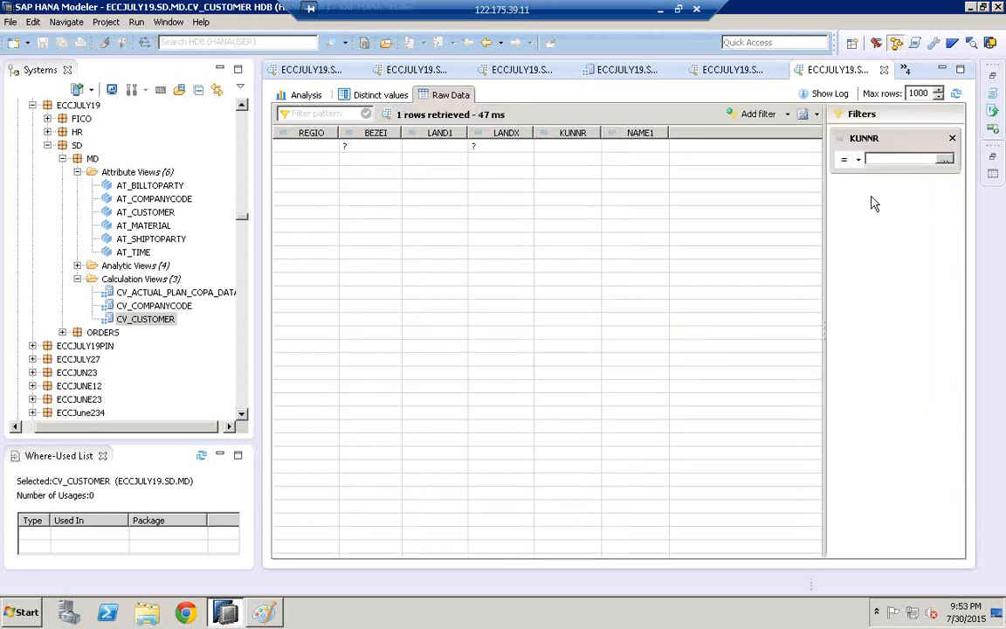
{"action": "left_click", "coordinate": [944, 160]}
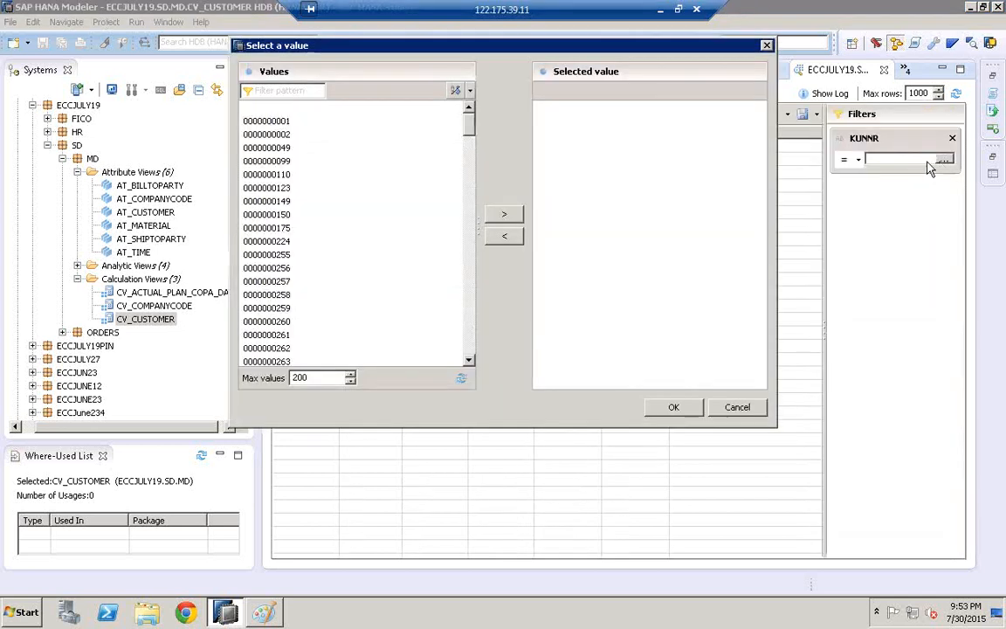
{"action": "left_click", "coordinate": [278, 123]}
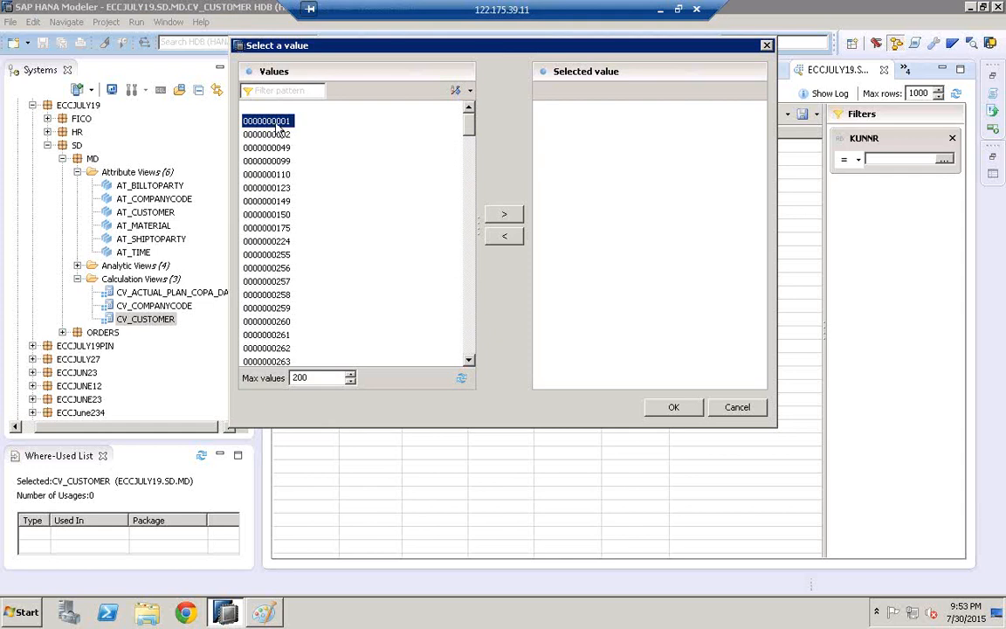
{"action": "left_click", "coordinate": [269, 135]}
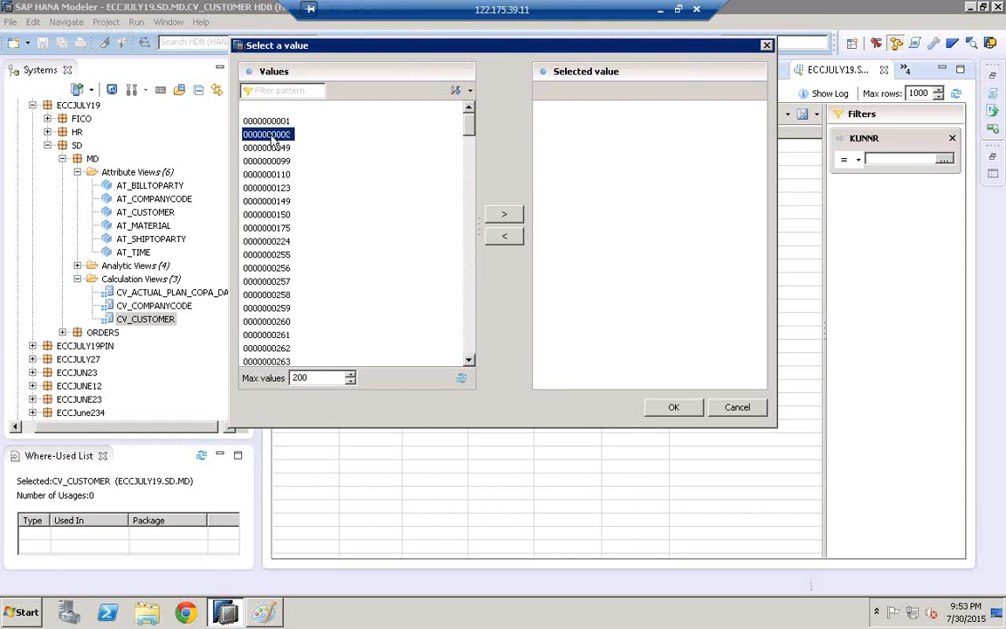
{"action": "left_click", "coordinate": [494, 219]}
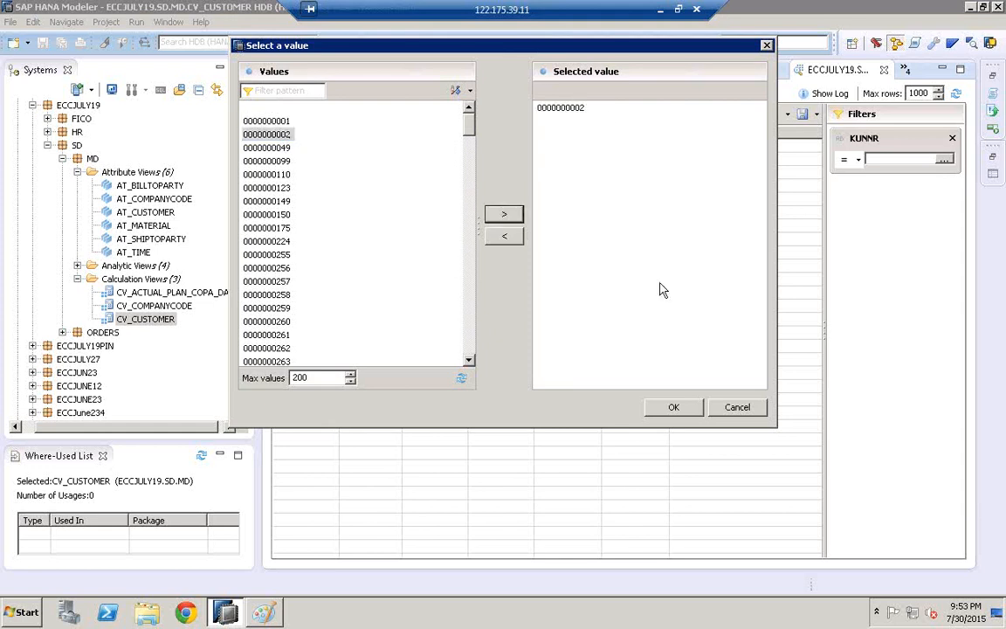
{"action": "left_click", "coordinate": [673, 408]}
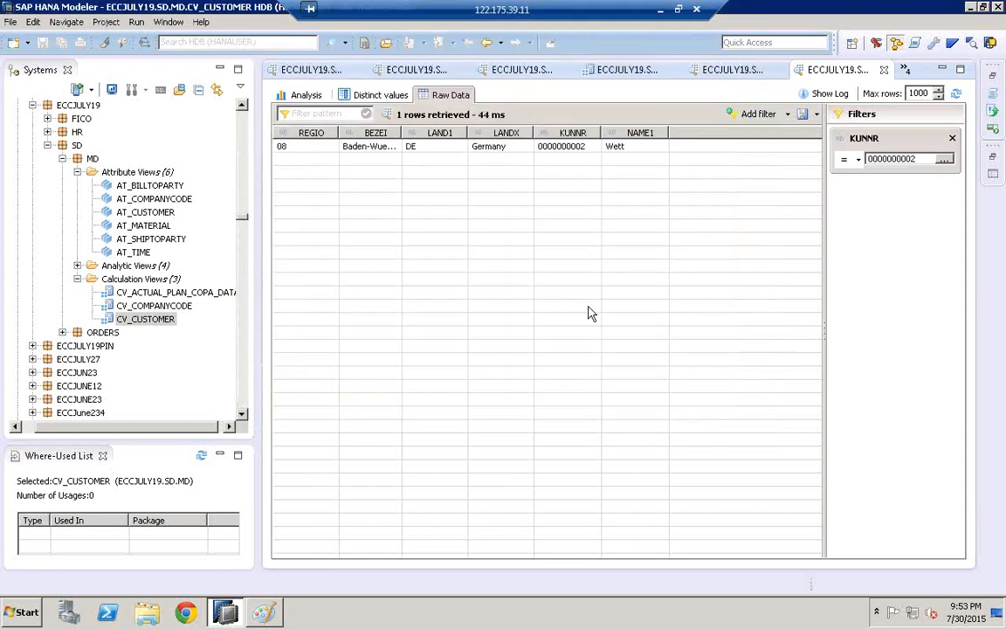
{"action": "double_click", "coordinate": [402, 133]}
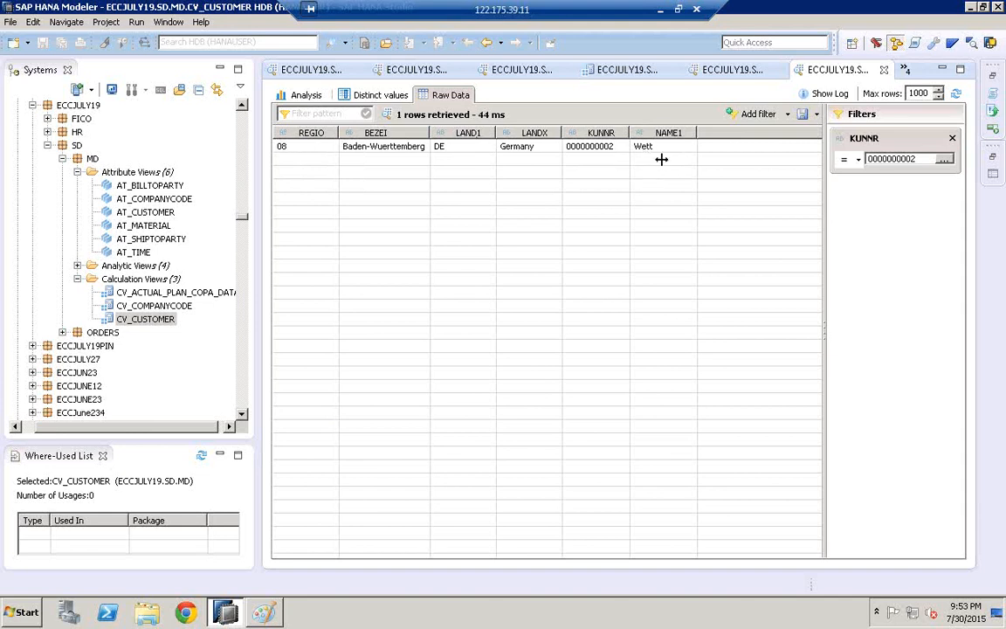
- Open a data preview of the attribute view AT_CUSTOMER and show its raw data
{"action": "left_click", "coordinate": [128, 213]}
{"action": "right_click", "coordinate": [131, 213]}
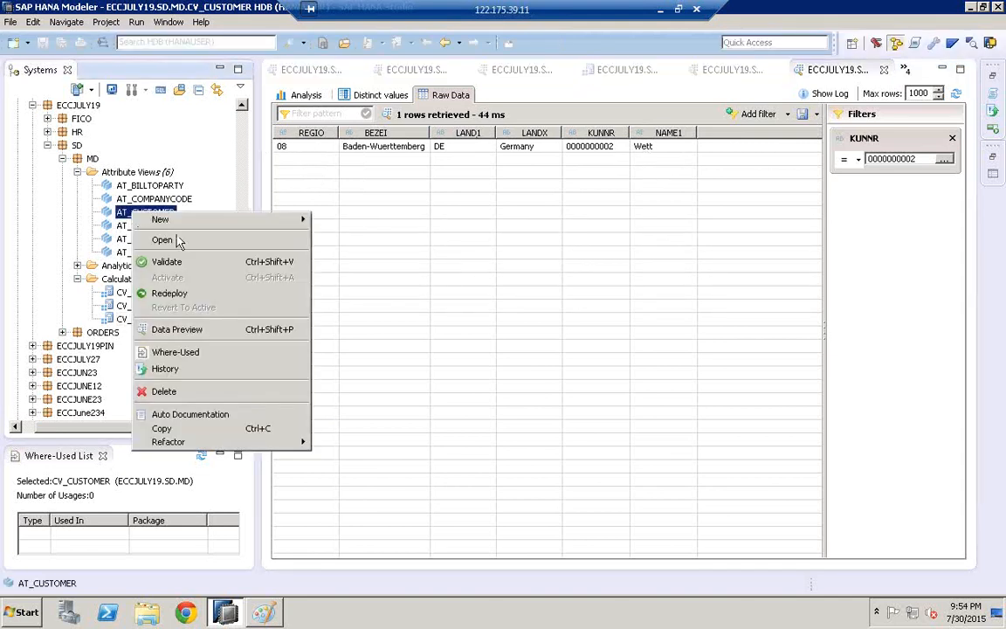
{"action": "left_click", "coordinate": [189, 330]}
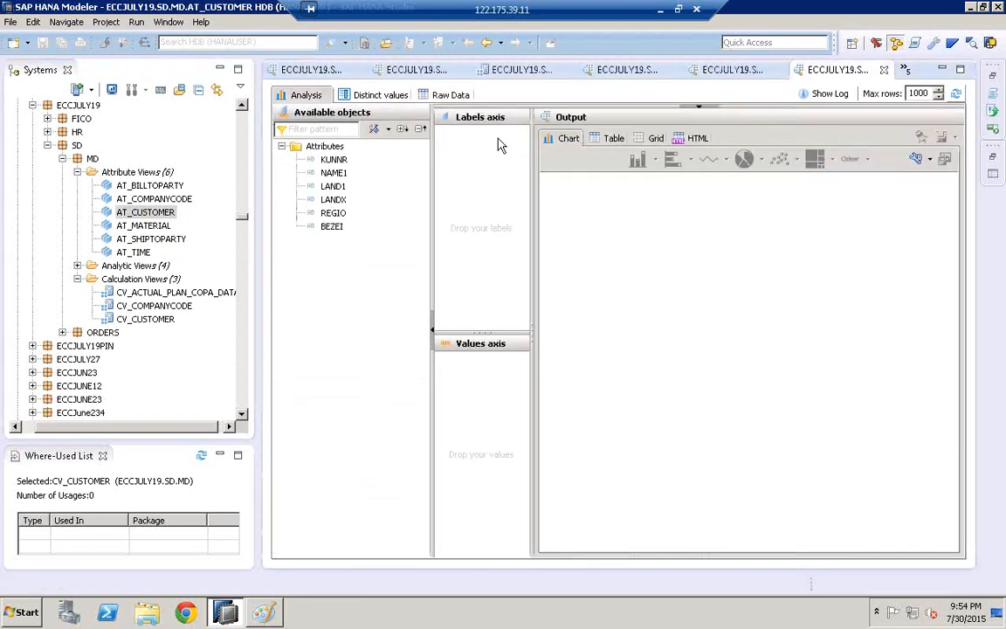
{"action": "left_click", "coordinate": [453, 95]}
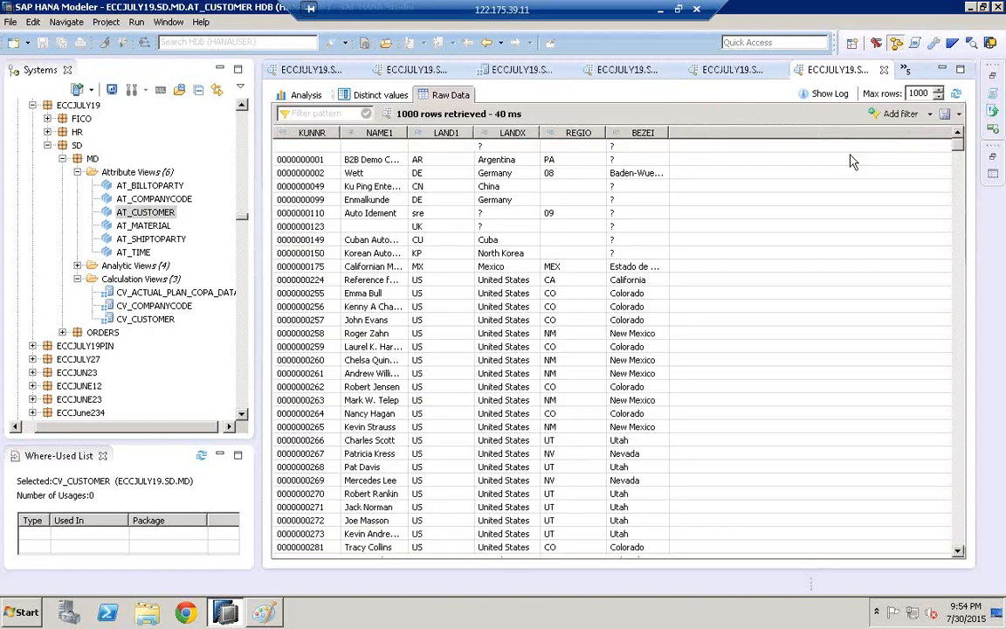
- Filter the AT_CUSTOMER raw data on KUNNR with the same customer number and compare it with the CV_CUSTOMER preview
{"action": "left_click", "coordinate": [930, 115]}
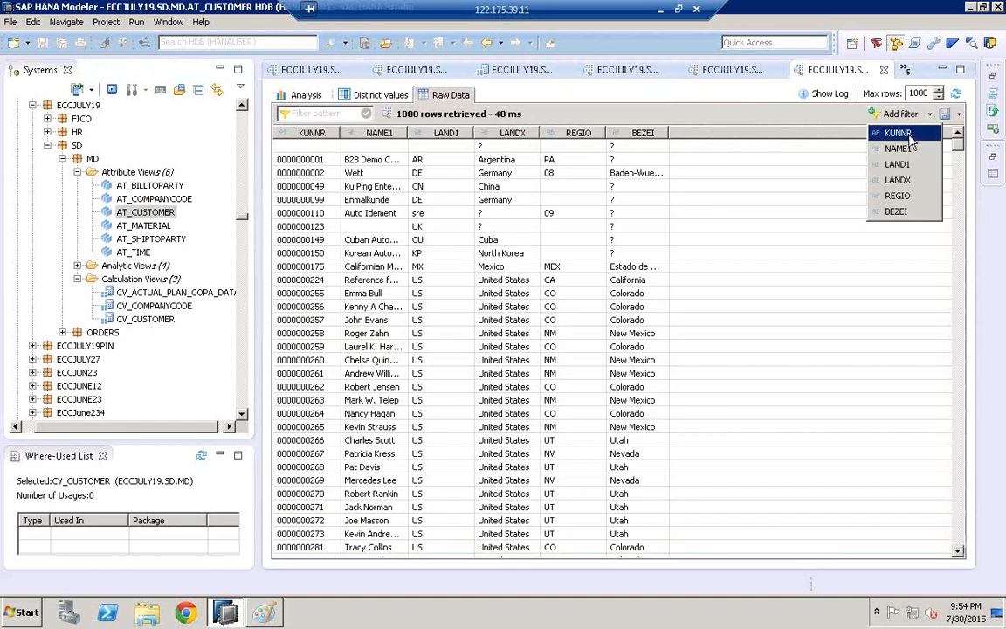
{"action": "left_click", "coordinate": [910, 137]}
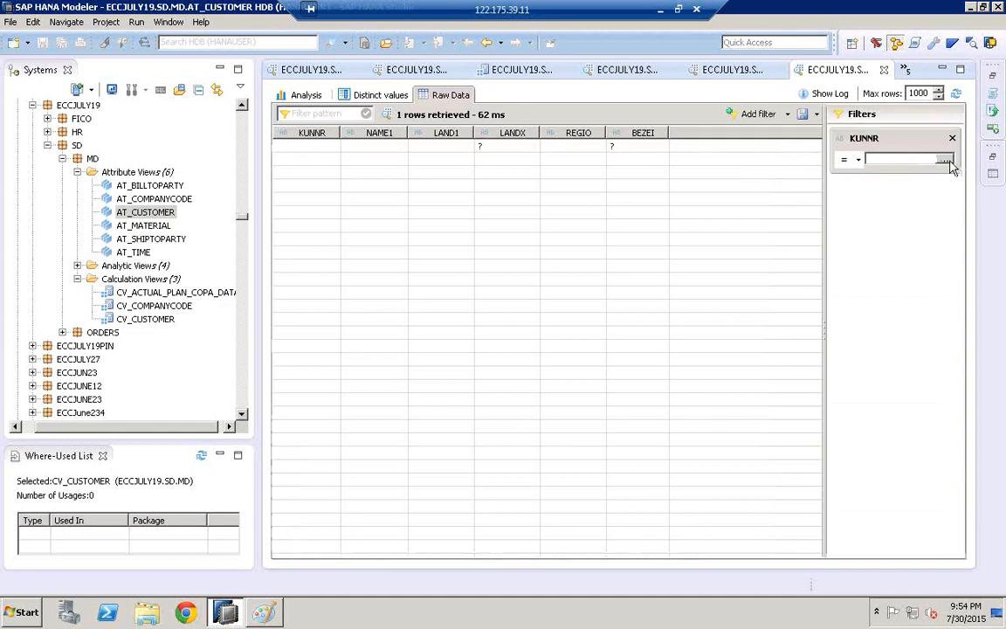
{"action": "left_click", "coordinate": [947, 160]}
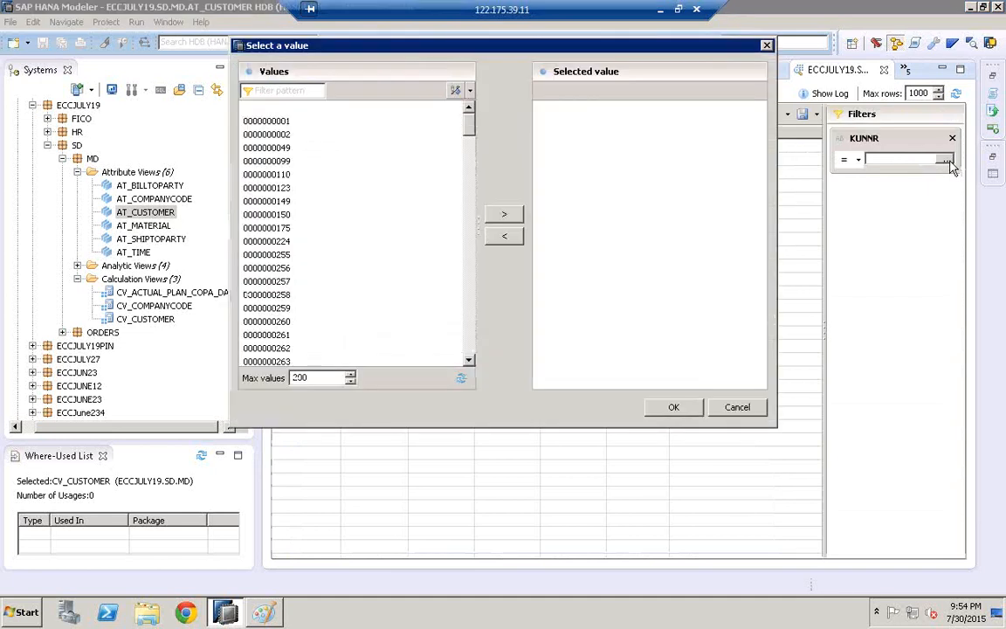
{"action": "left_click", "coordinate": [282, 135]}
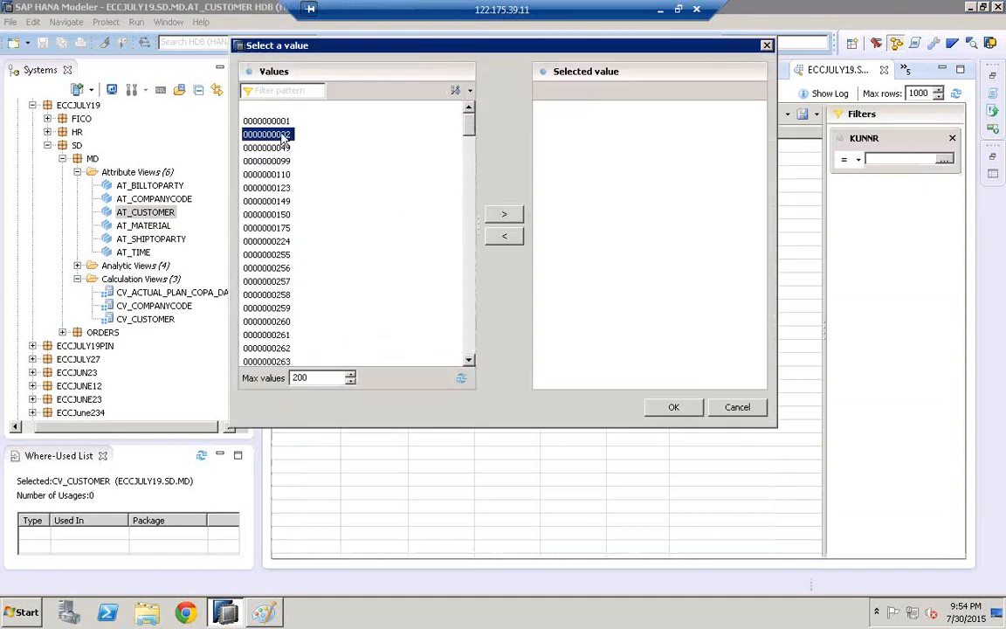
{"action": "left_click", "coordinate": [504, 215]}
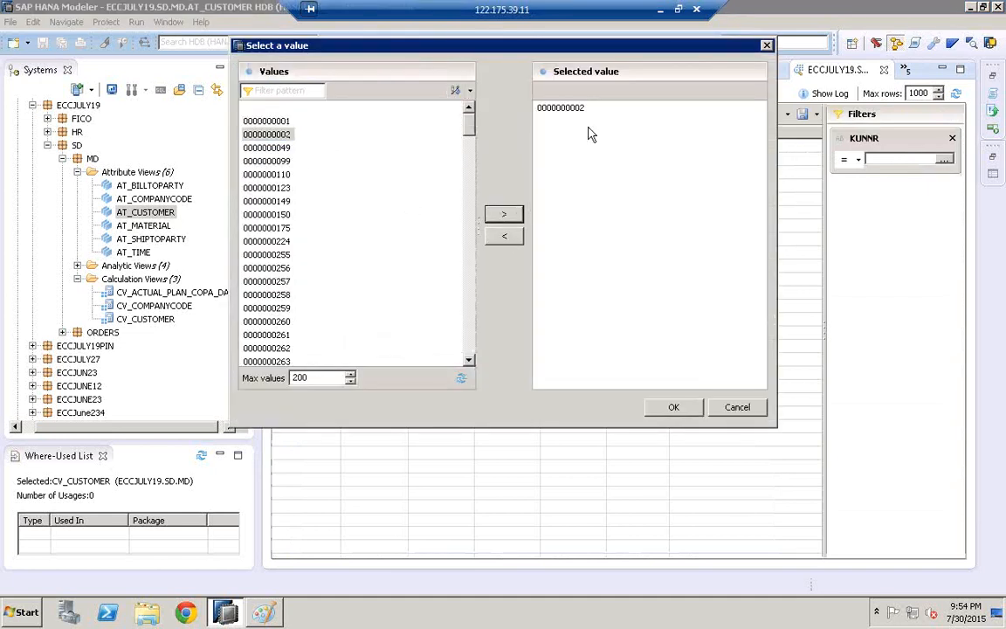
{"action": "left_click", "coordinate": [673, 409]}
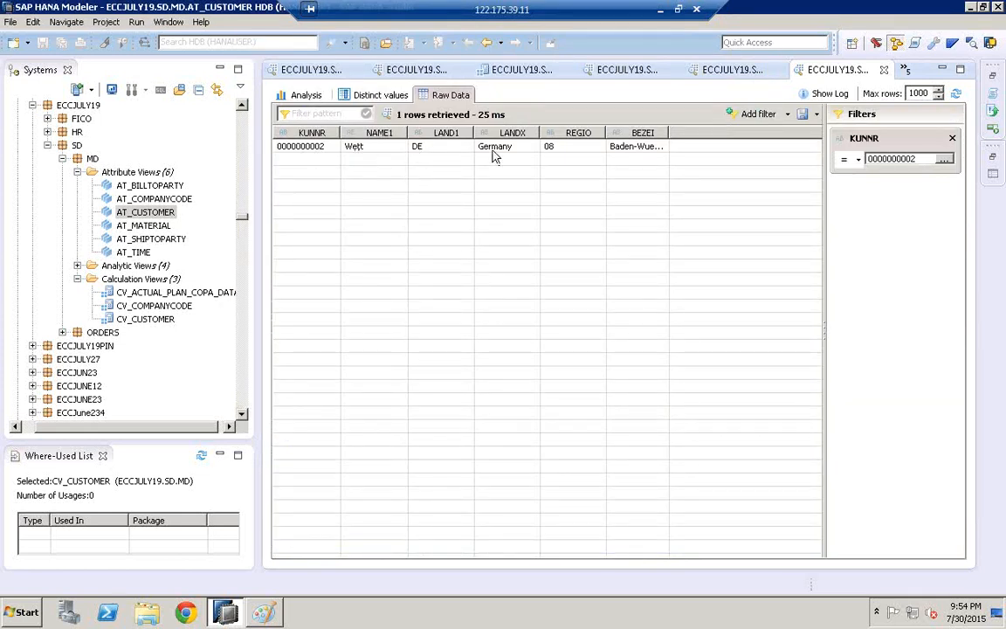
{"action": "left_click", "coordinate": [732, 70]}
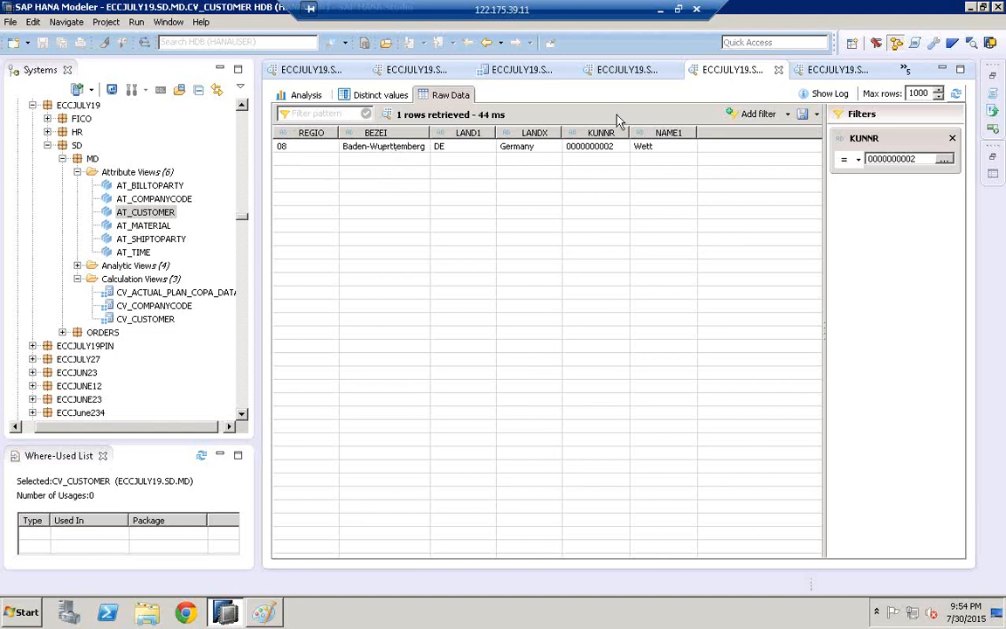
- Start a new calculation view in package ECCJULY19.SD.MD, enter the name AT_MATERIAL and copy that name
{"action": "left_click", "coordinate": [162, 307]}
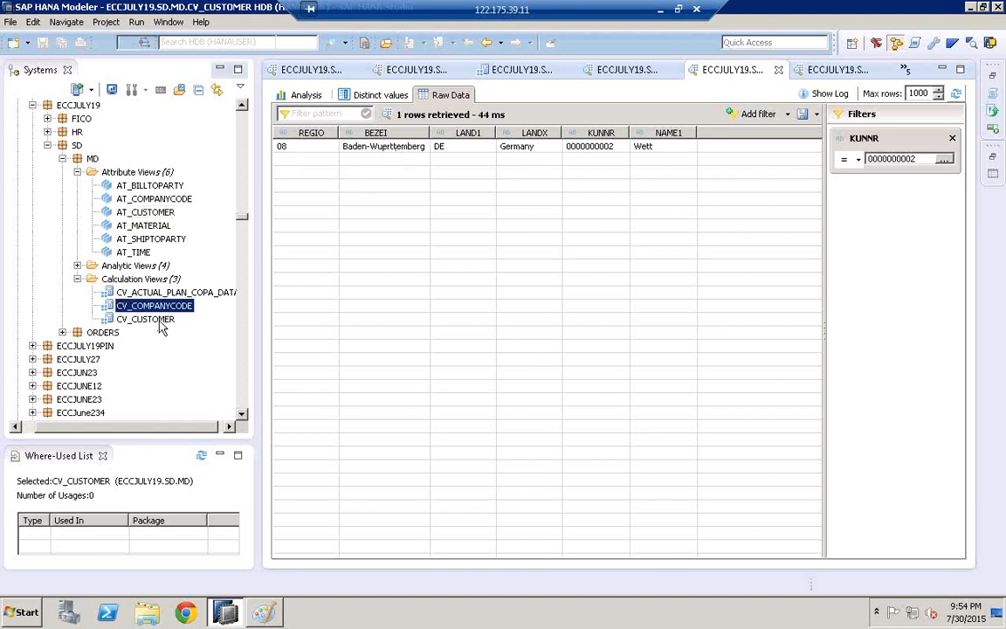
{"action": "left_click", "coordinate": [164, 319]}
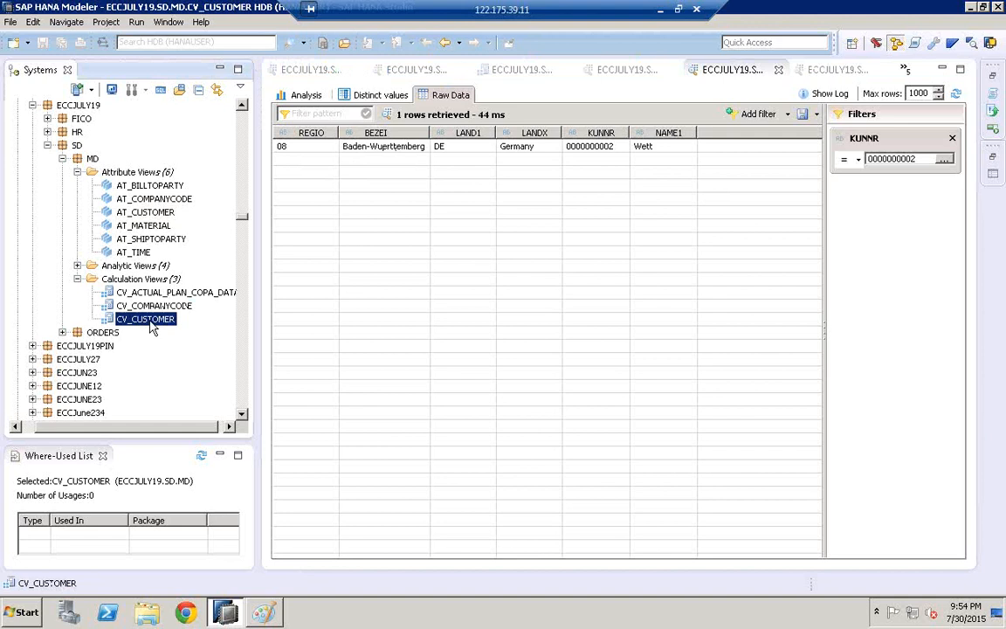
{"action": "right_click", "coordinate": [165, 280]}
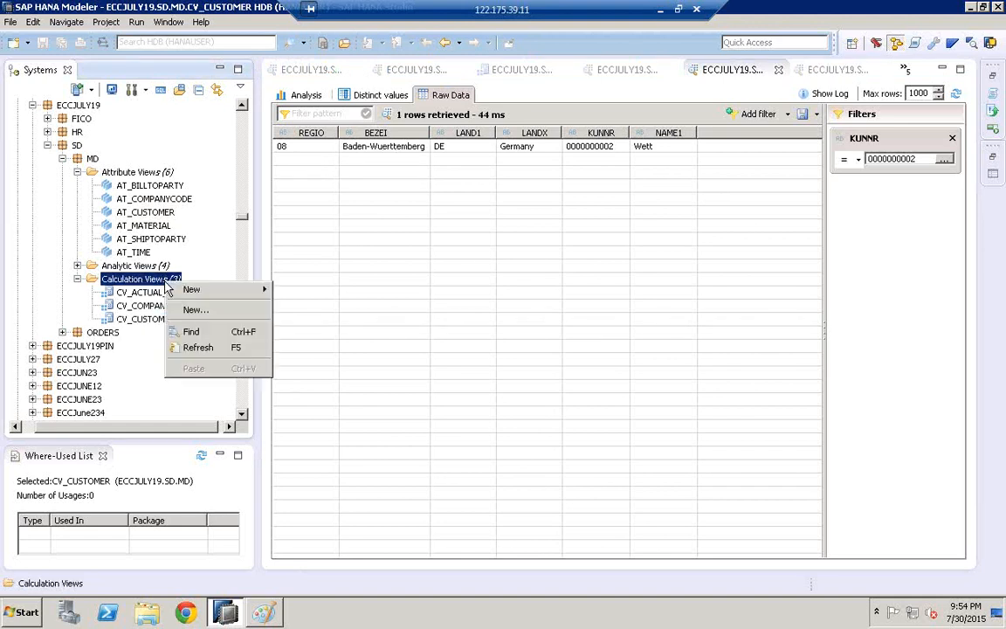
{"action": "left_click", "coordinate": [223, 314]}
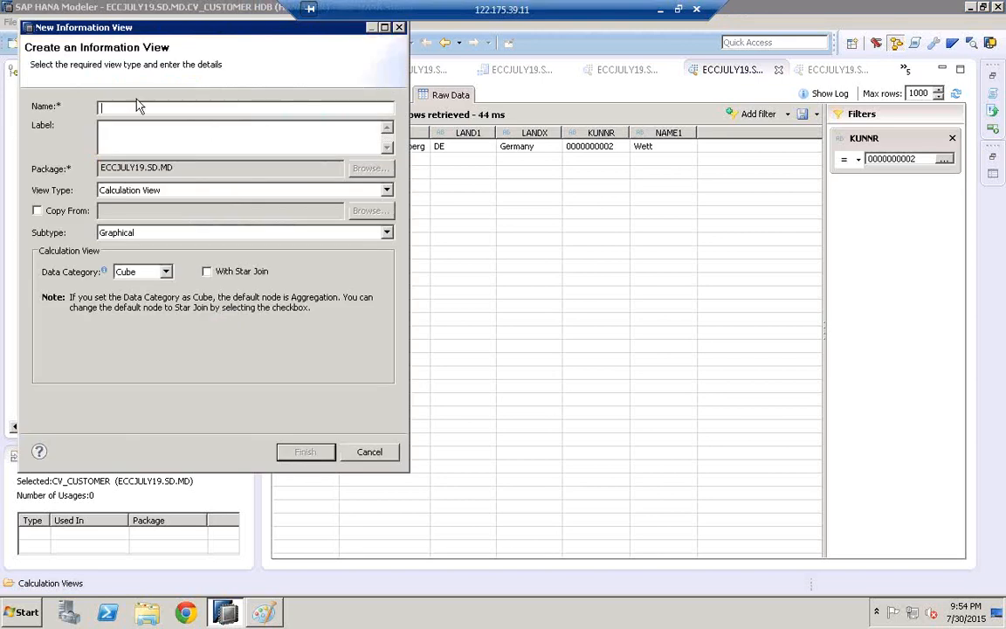
{"action": "type", "text": "AT_MATERIAL"}
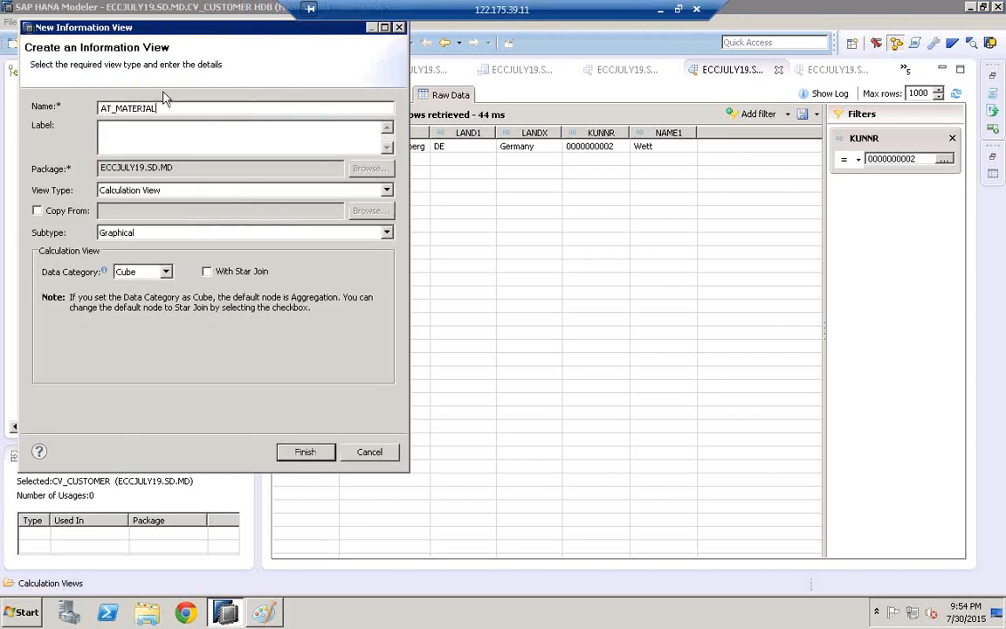
{"action": "key", "text": "ctrl+a"}
{"action": "key", "text": "ctrl+c"}
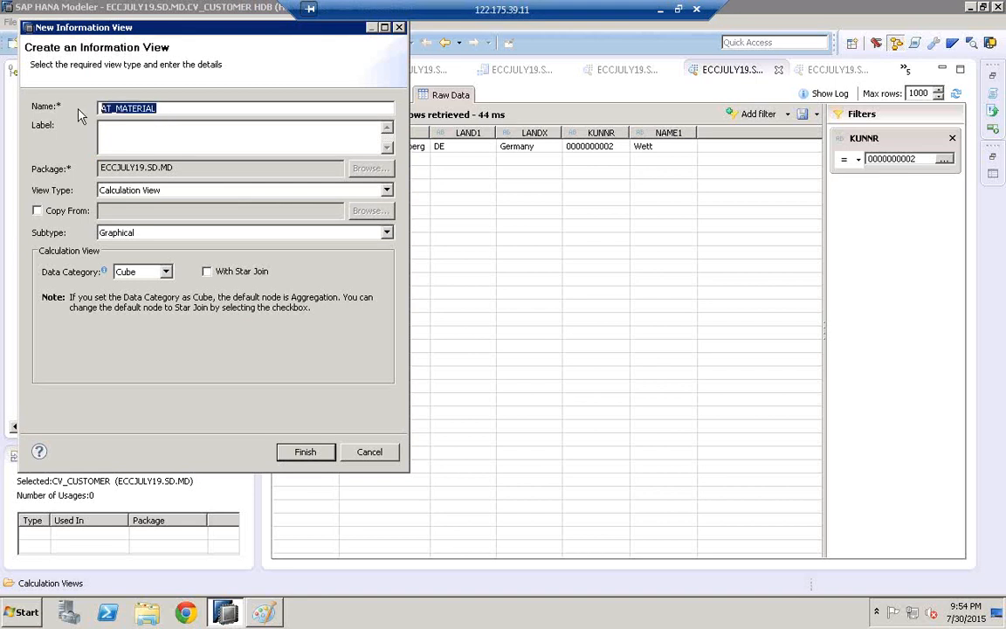
- Paste the copied name as the new view's label and shorten it to MATERIAL
{"action": "left_click", "coordinate": [158, 136]}
{"action": "key", "text": "ctrl+v"}
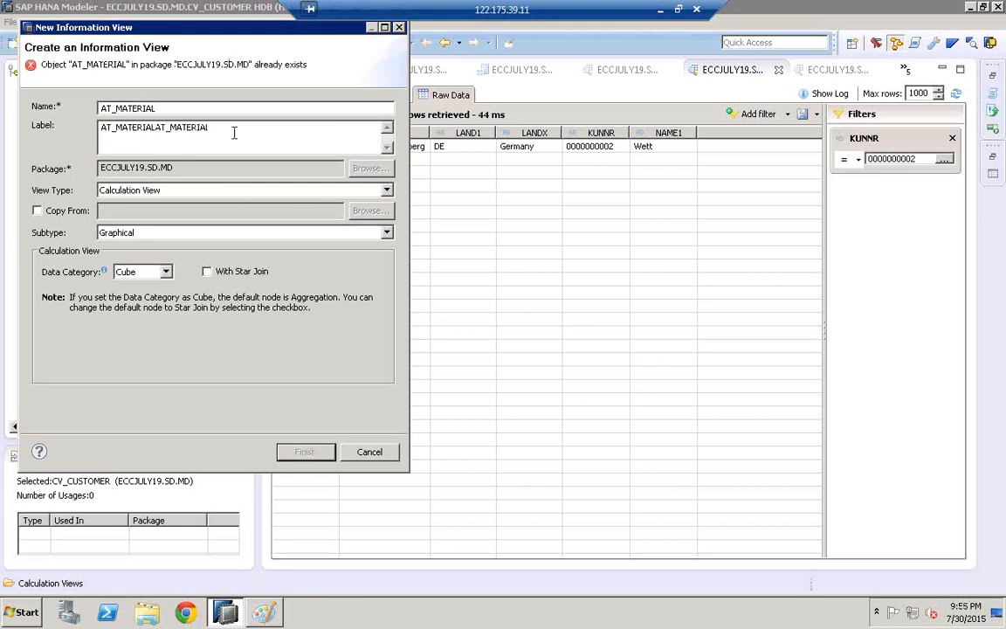
{"action": "key", "text": "BackSpace"}
{"action": "key", "text": "BackSpace"}
{"action": "key", "text": "BackSpace"}
{"action": "key", "text": "BackSpace"}
{"action": "key", "text": "BackSpace"}
{"action": "key", "text": "BackSpace"}
{"action": "key", "text": "BackSpace"}
{"action": "key", "text": "BackSpace"}
{"action": "key", "text": "BackSpace"}
{"action": "key", "text": "BackSpace"}
{"action": "key", "text": "BackSpace"}
{"action": "key", "text": "BackSpace"}
{"action": "key", "text": "BackSpace"}
{"action": "key", "text": "BackSpace"}
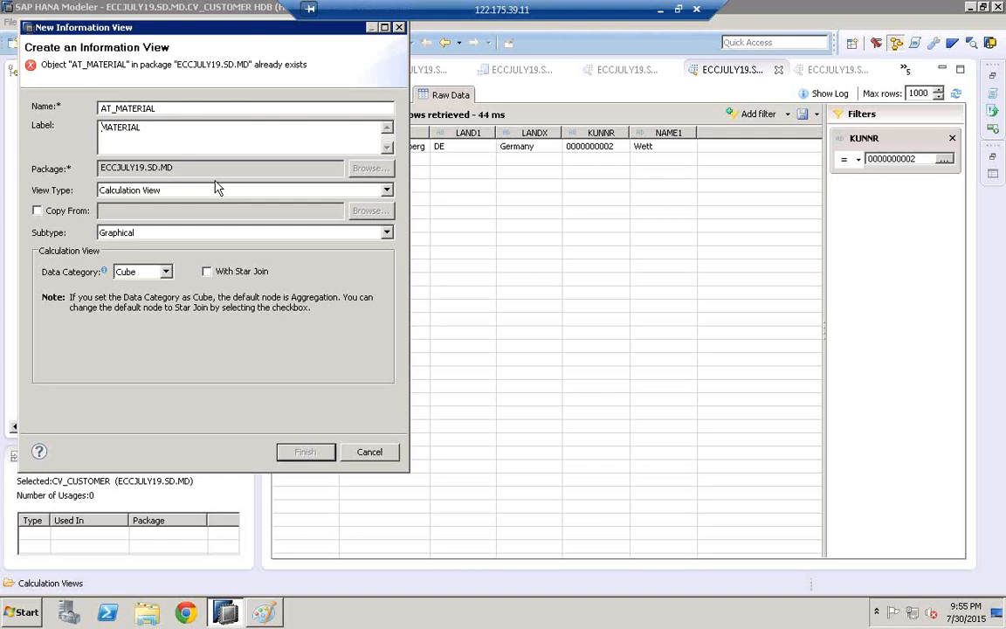
- Set the data category to Dimension, change the view's name to CV_MATERIAL and create the view
{"action": "left_click", "coordinate": [128, 273]}
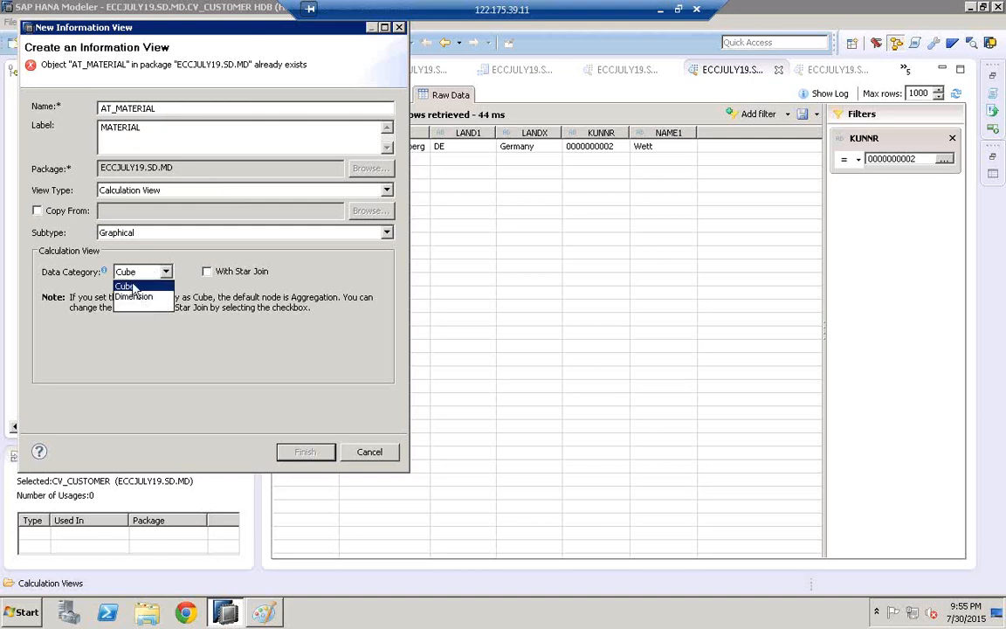
{"action": "left_click", "coordinate": [143, 299]}
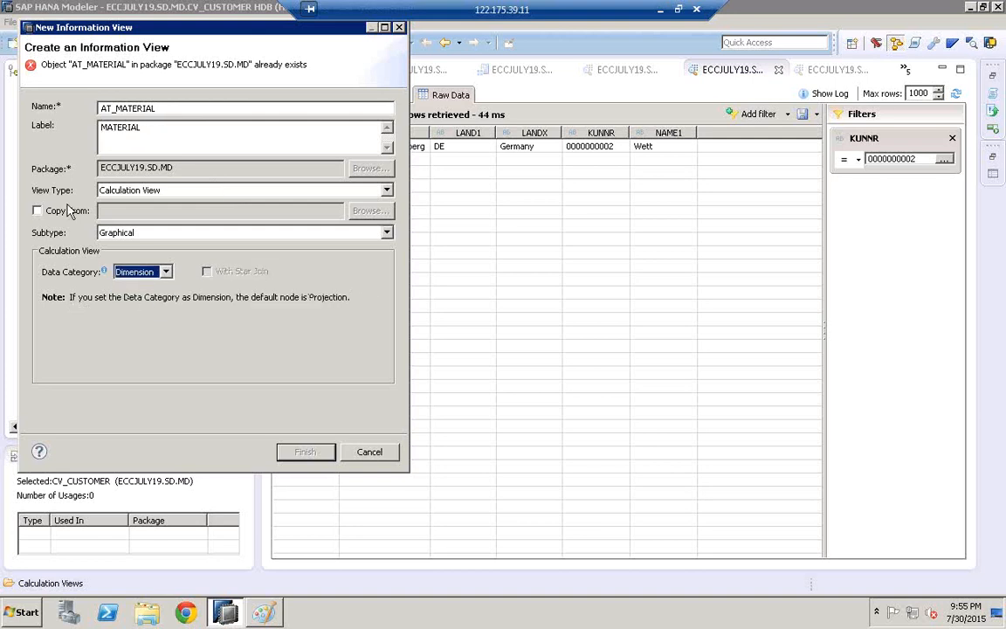
{"action": "left_click", "coordinate": [226, 142]}
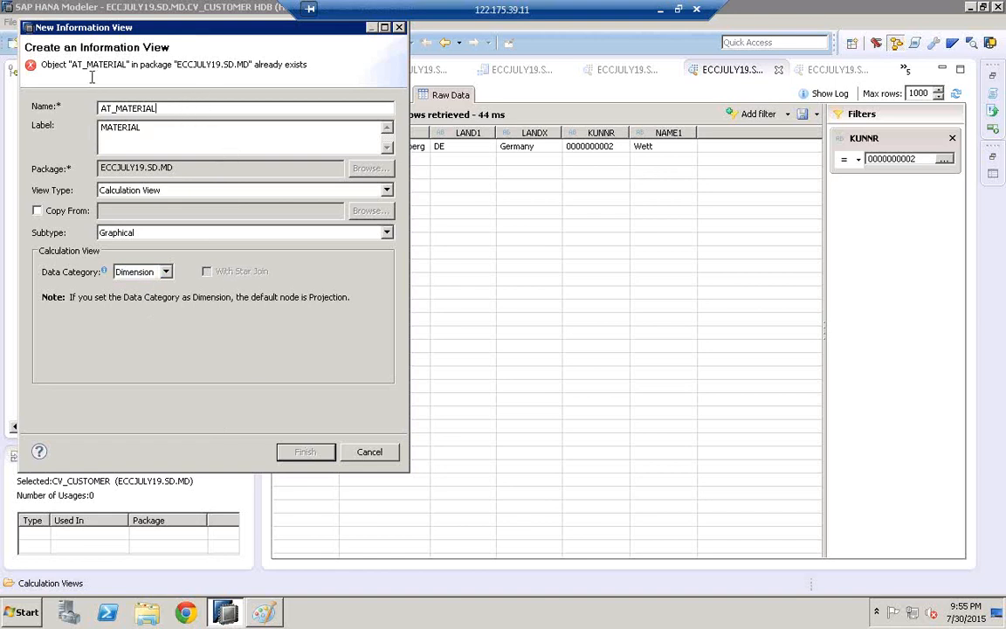
{"action": "left_click", "coordinate": [112, 108]}
{"action": "key", "text": "BackSpace"}
{"action": "key", "text": "BackSpace"}
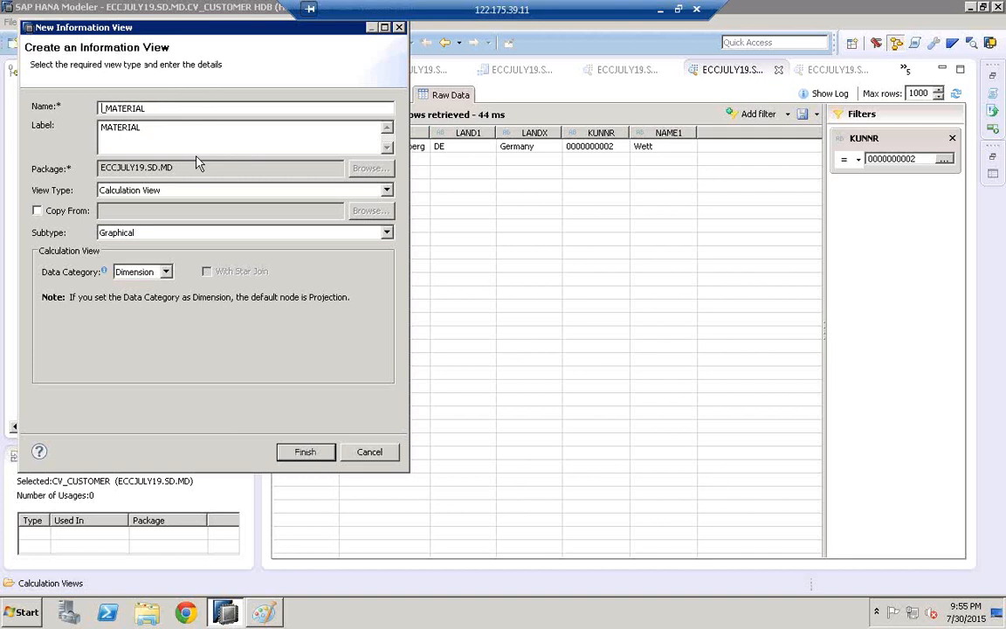
{"action": "type", "text": "CV"}
{"action": "key", "text": "End"}
{"action": "left_click", "coordinate": [304, 453]}
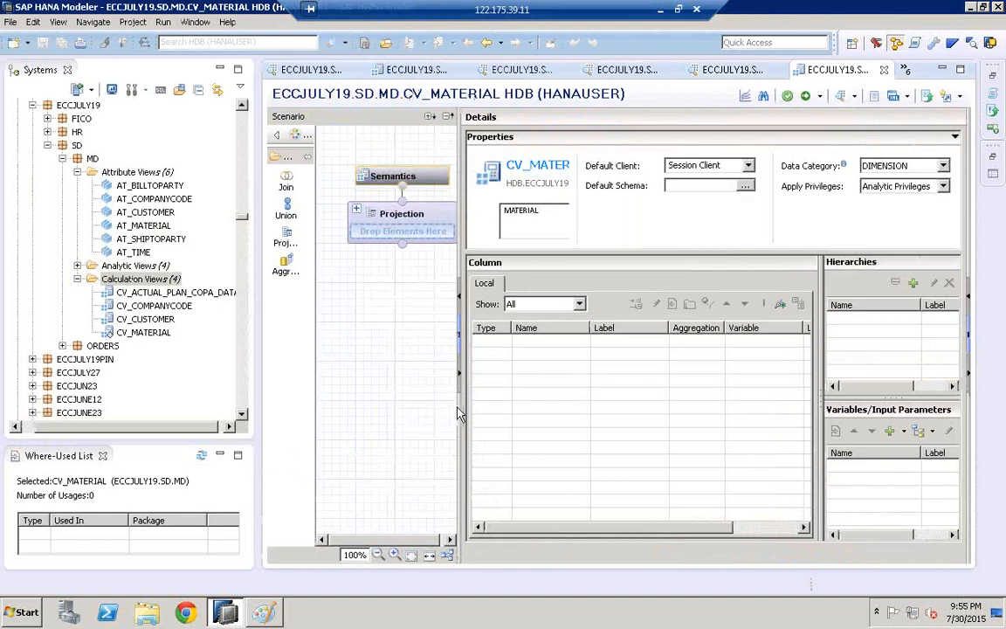
- Widen the CV_MATERIAL scenario area and add a Join node below the Projection
{"action": "left_click_drag", "start_coordinate": [561, 380], "coordinate": [595, 373]}
{"action": "left_click", "coordinate": [287, 184]}
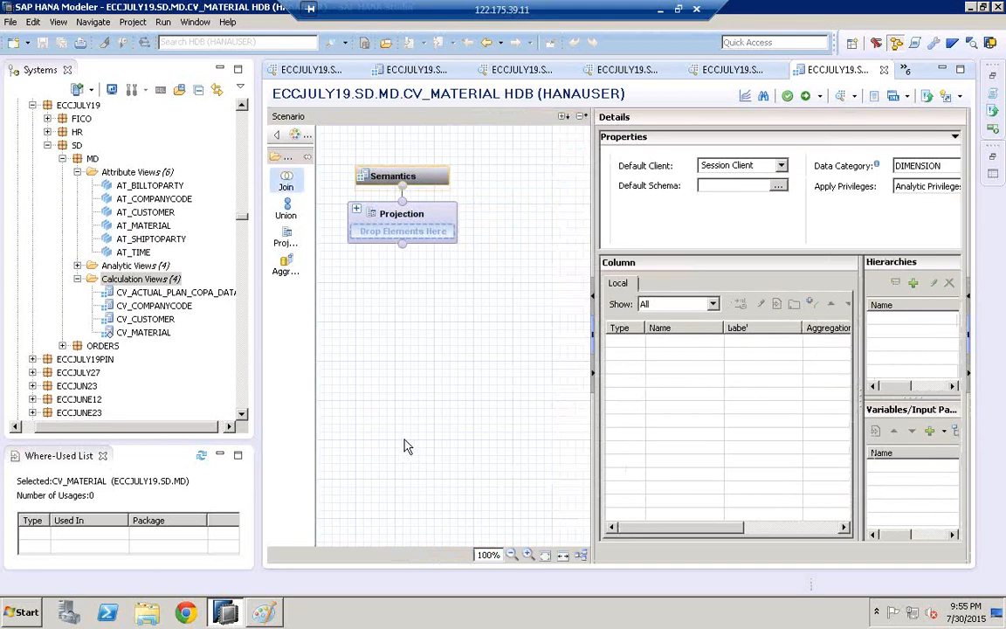
{"action": "left_click", "coordinate": [404, 481]}
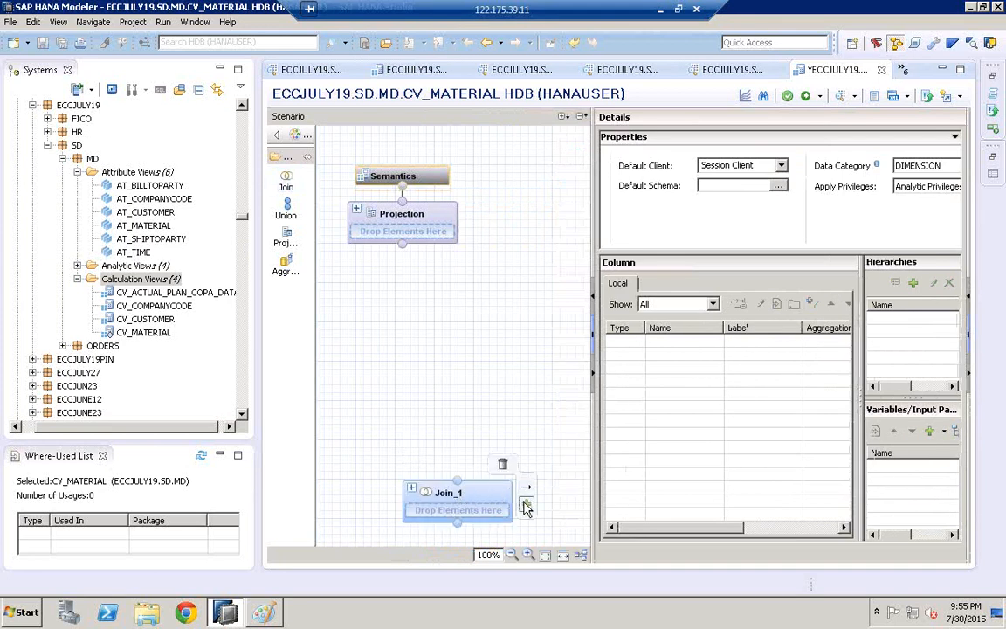
- Search for MARA and add the MARA table from schema HANAUSER to the Join_1 node
{"action": "left_click", "coordinate": [526, 506]}
{"action": "type", "text": "MARA"}
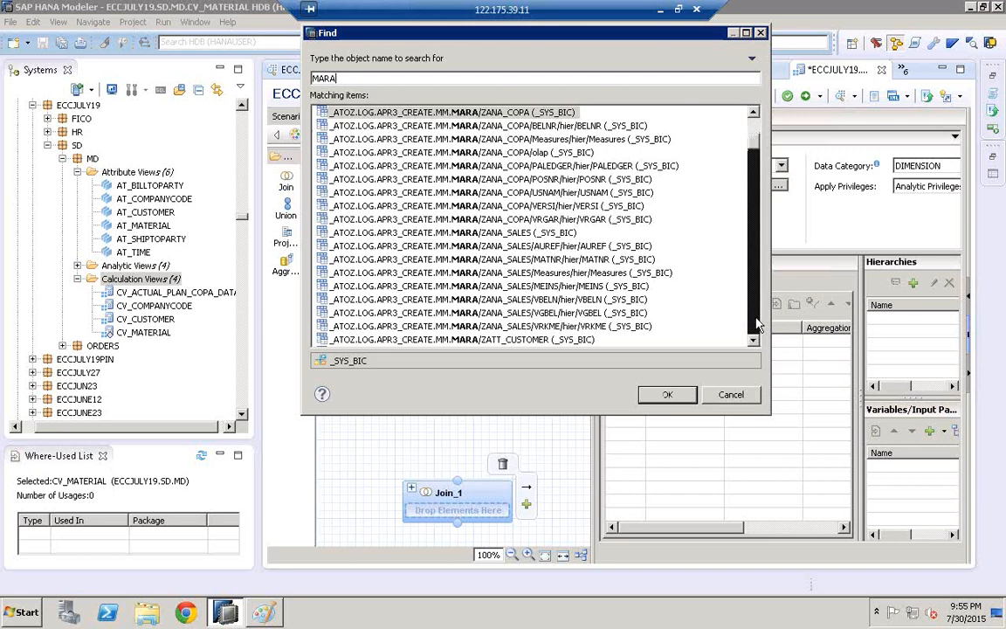
{"action": "left_click", "coordinate": [757, 324]}
{"action": "left_click", "coordinate": [757, 323]}
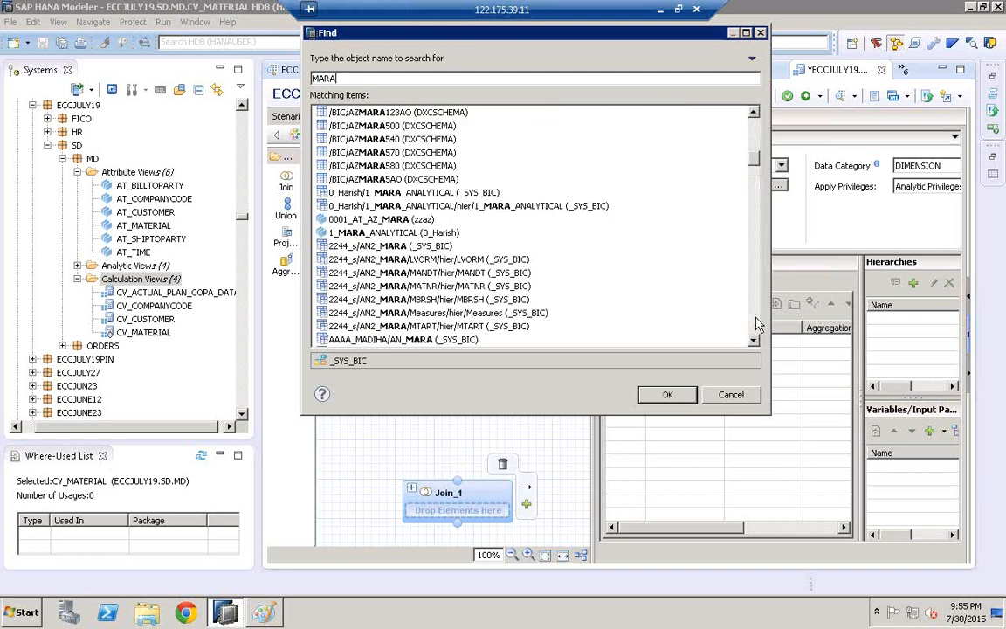
{"action": "left_click", "coordinate": [757, 323]}
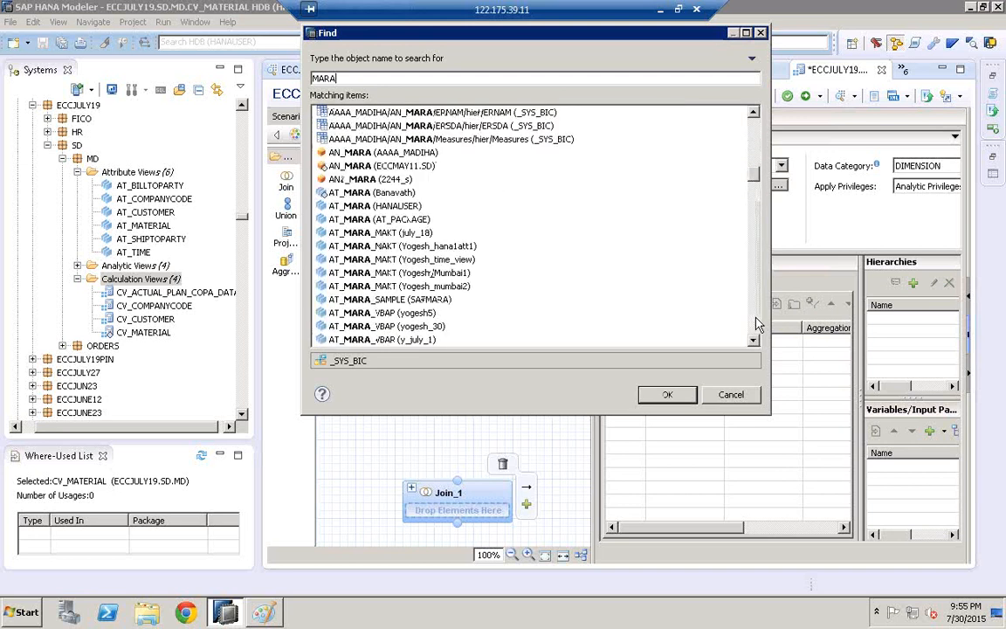
{"action": "left_click", "coordinate": [751, 325]}
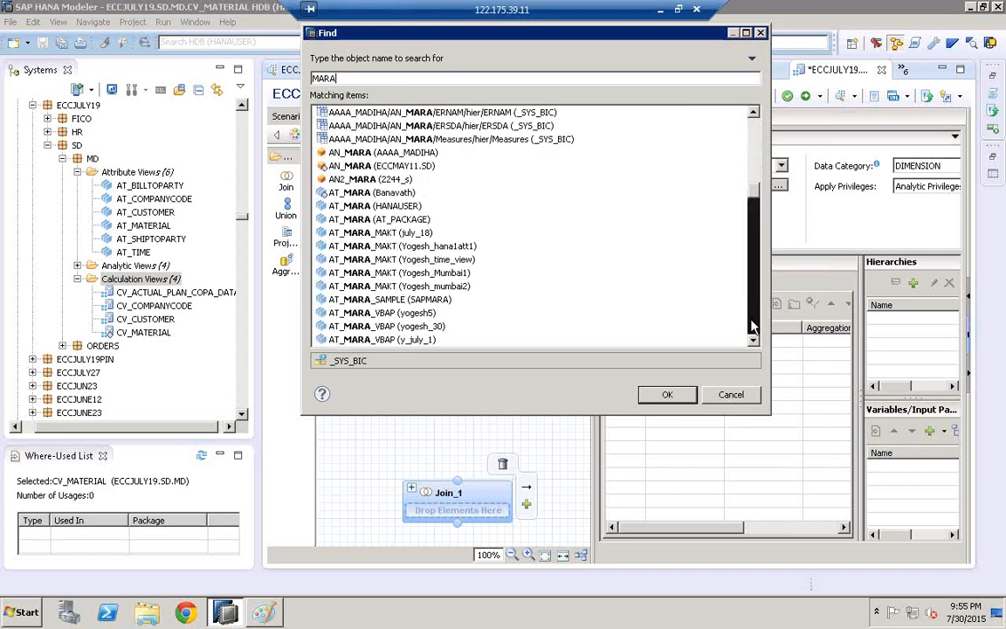
{"action": "left_click", "coordinate": [753, 326]}
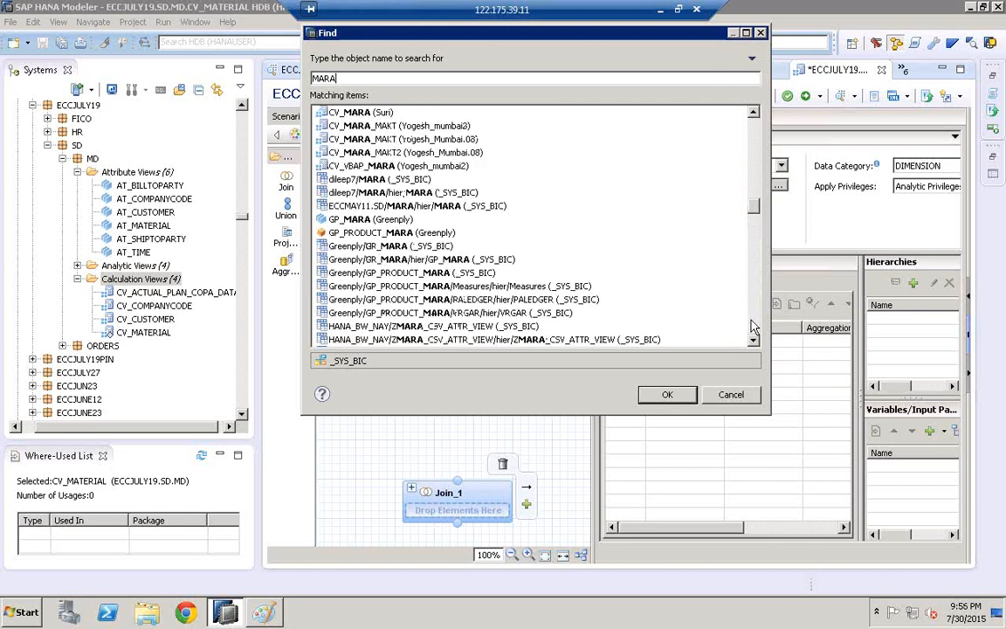
{"action": "left_click", "coordinate": [753, 325]}
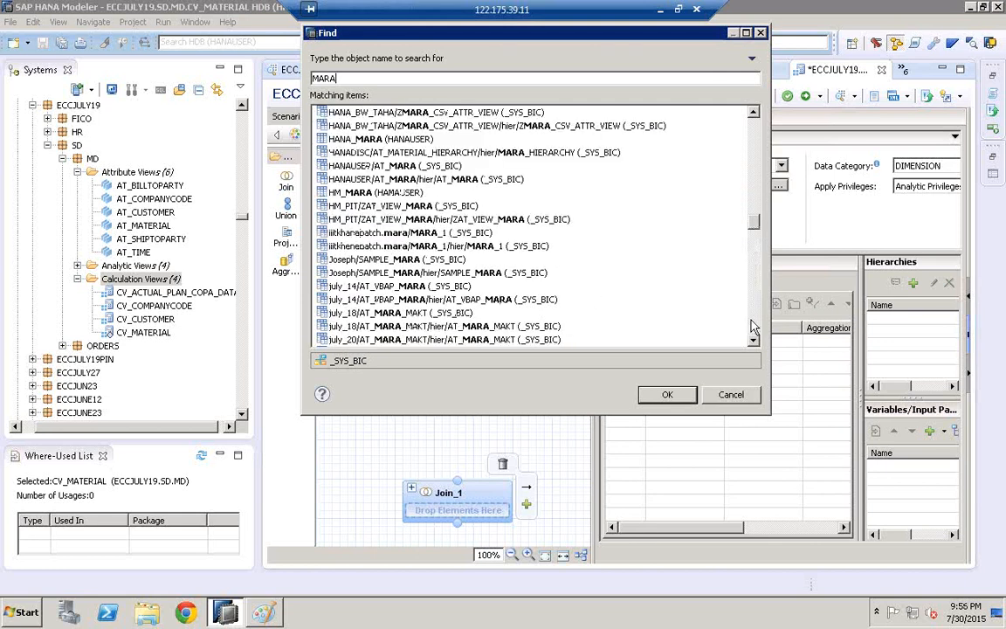
{"action": "left_click", "coordinate": [753, 326]}
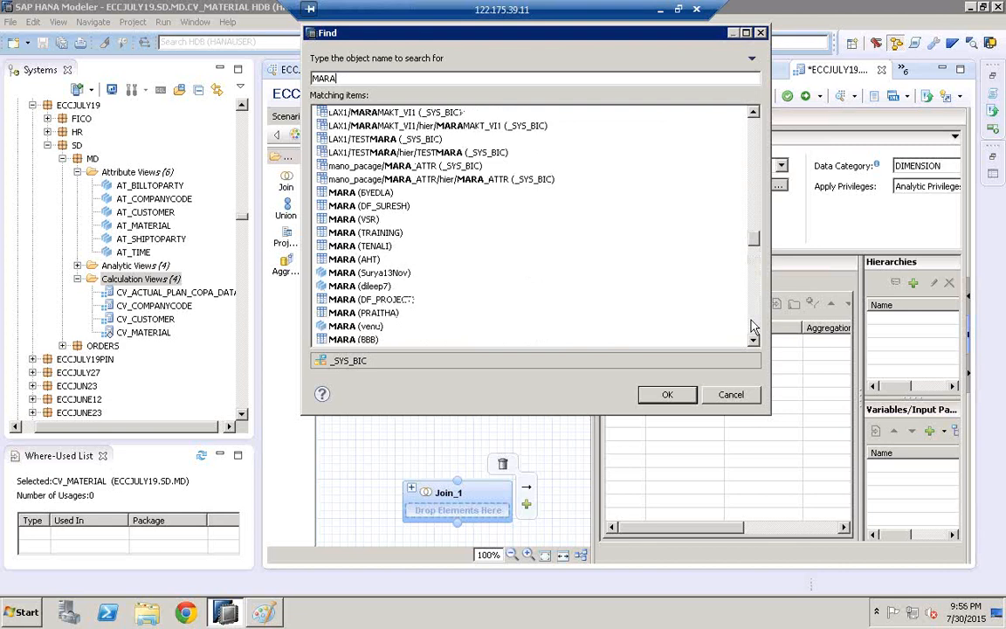
{"action": "left_click", "coordinate": [752, 326]}
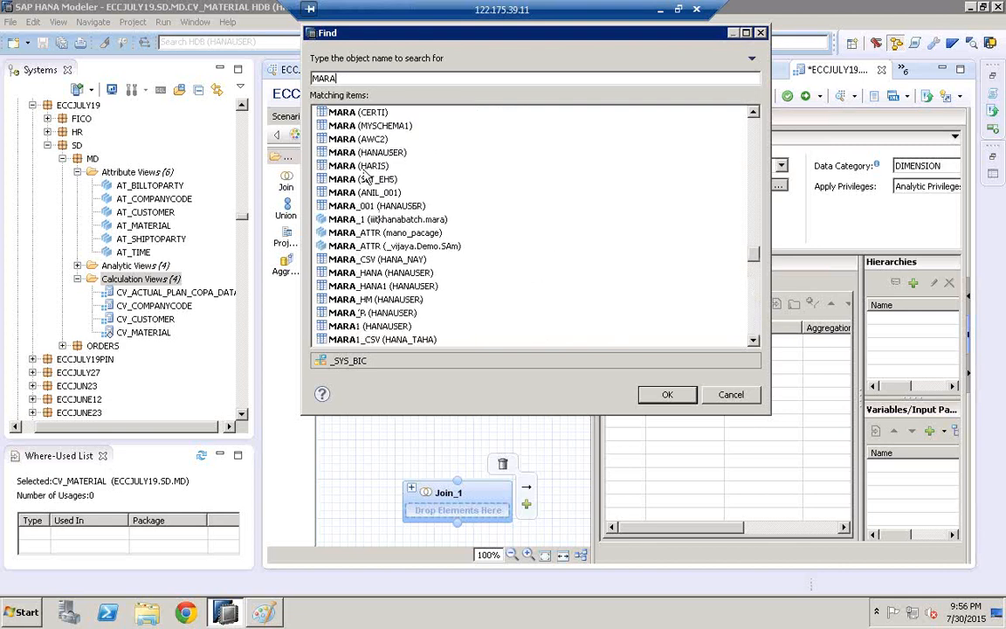
{"action": "left_click", "coordinate": [362, 153]}
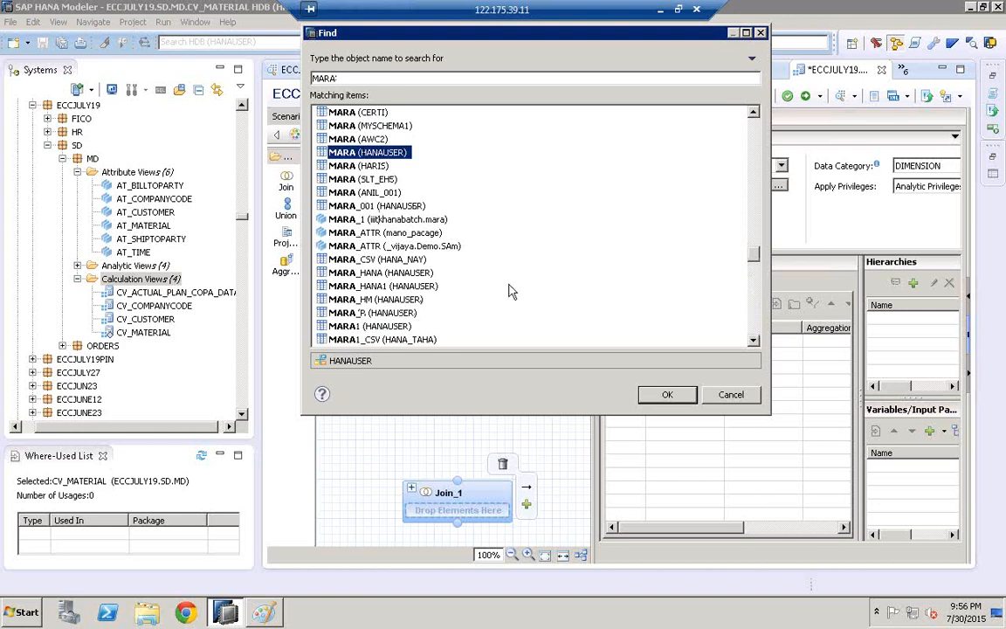
{"action": "left_click", "coordinate": [666, 396]}
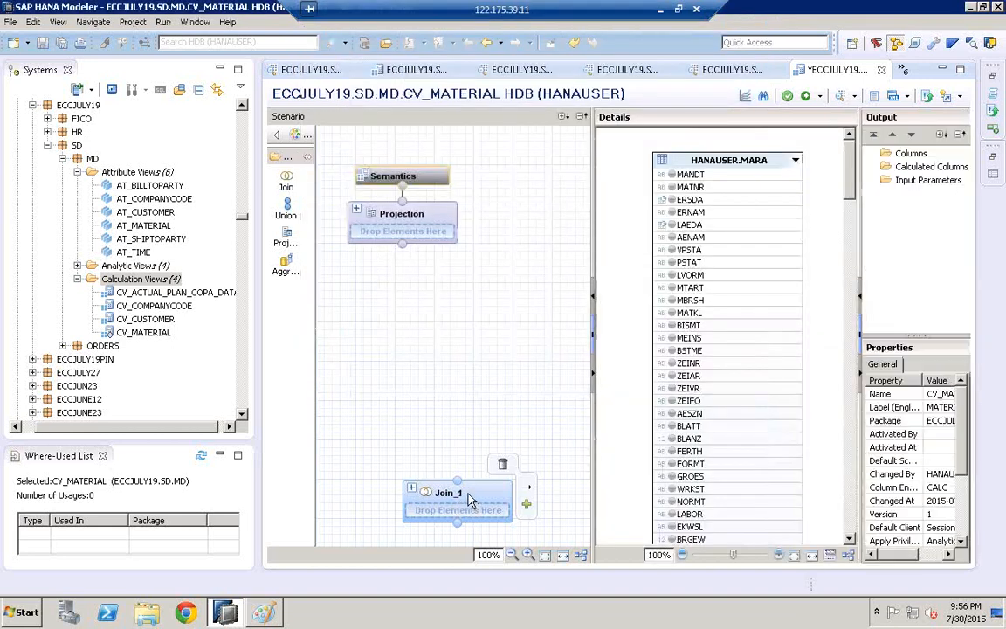
- Search for MAKT and add the MAKT table from schema HANAUSER to the Join_1 node
{"action": "mouse_move", "coordinate": [515, 502]}
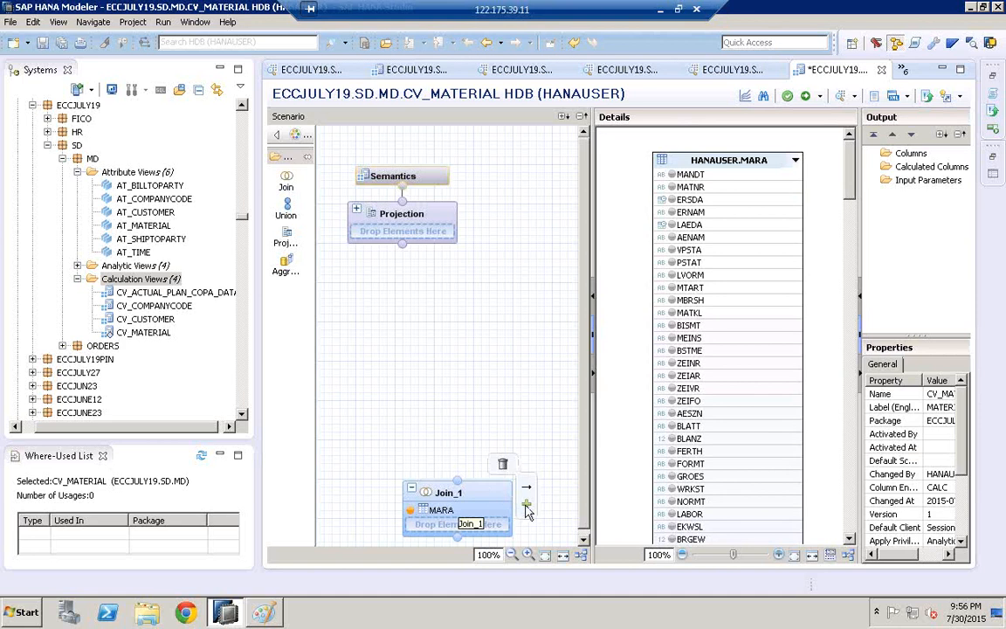
{"action": "left_click", "coordinate": [527, 506]}
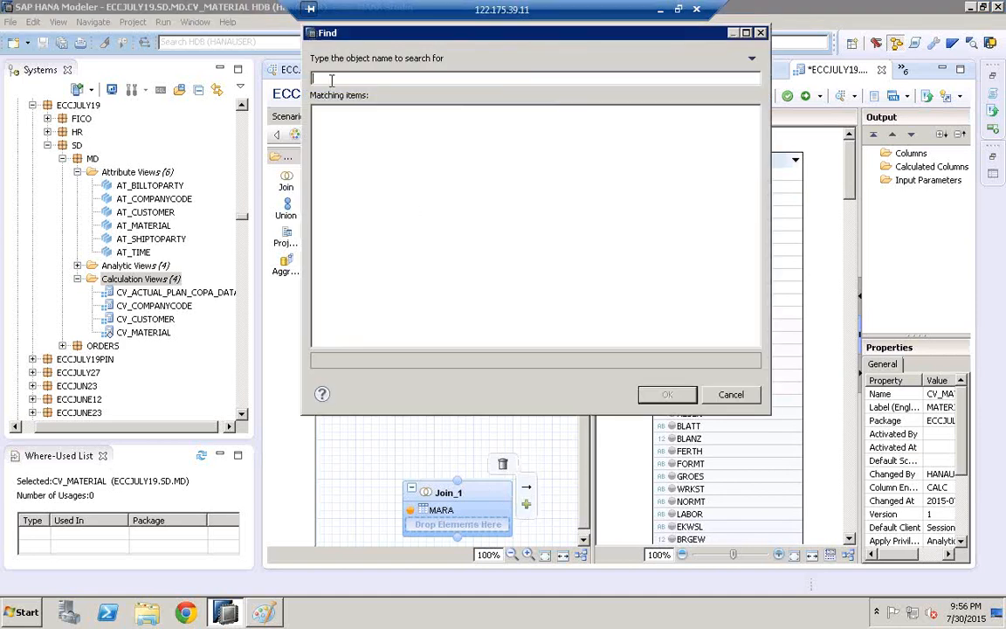
{"action": "type", "text": "MAKT"}
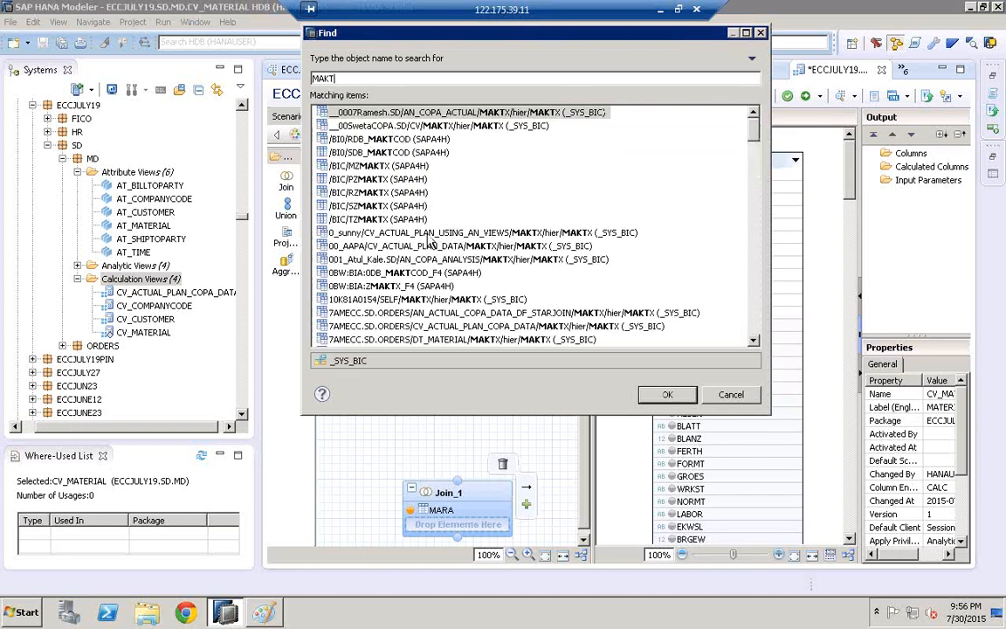
{"action": "left_click", "coordinate": [756, 322]}
{"action": "left_click", "coordinate": [756, 323]}
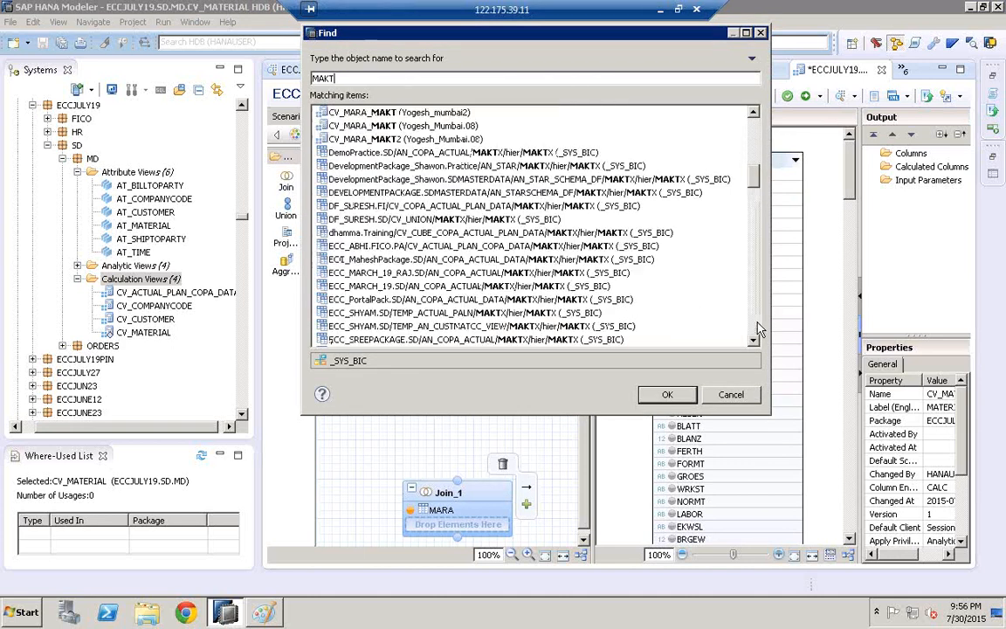
{"action": "left_click", "coordinate": [756, 328]}
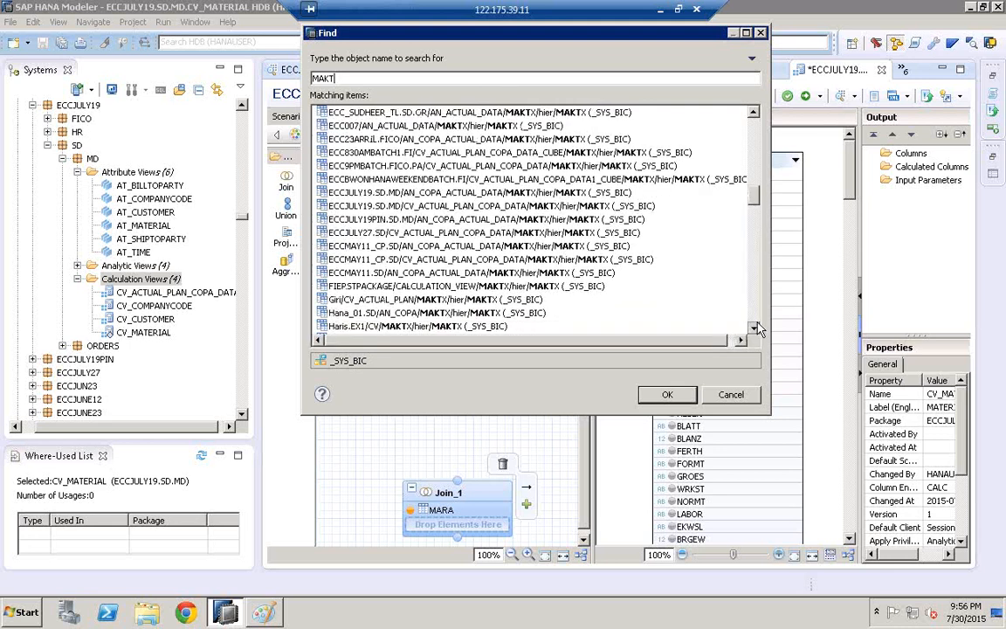
{"action": "left_click", "coordinate": [754, 327]}
{"action": "left_click", "coordinate": [754, 326]}
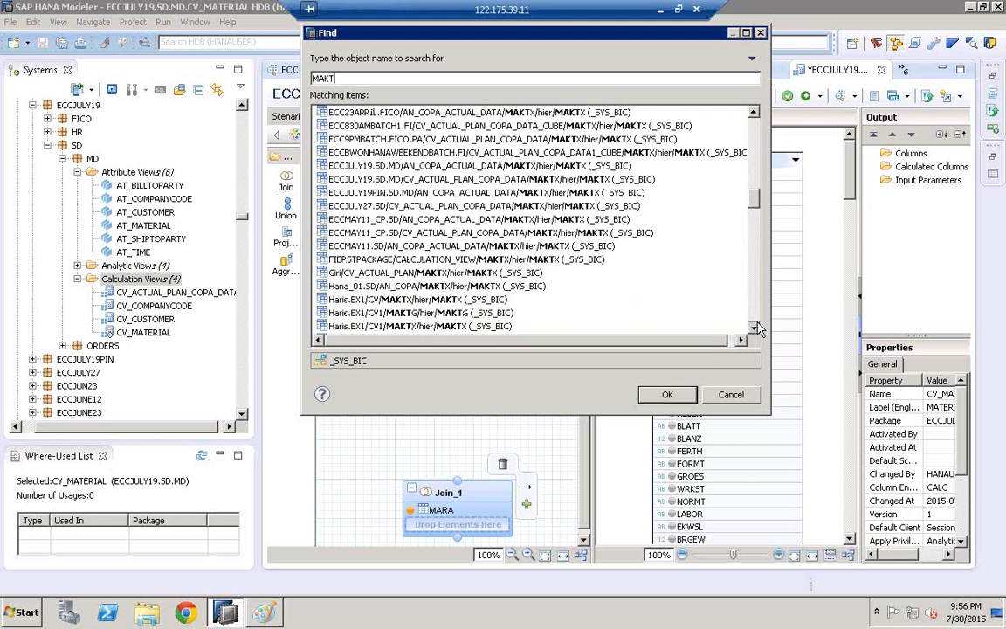
{"action": "left_click", "coordinate": [755, 327]}
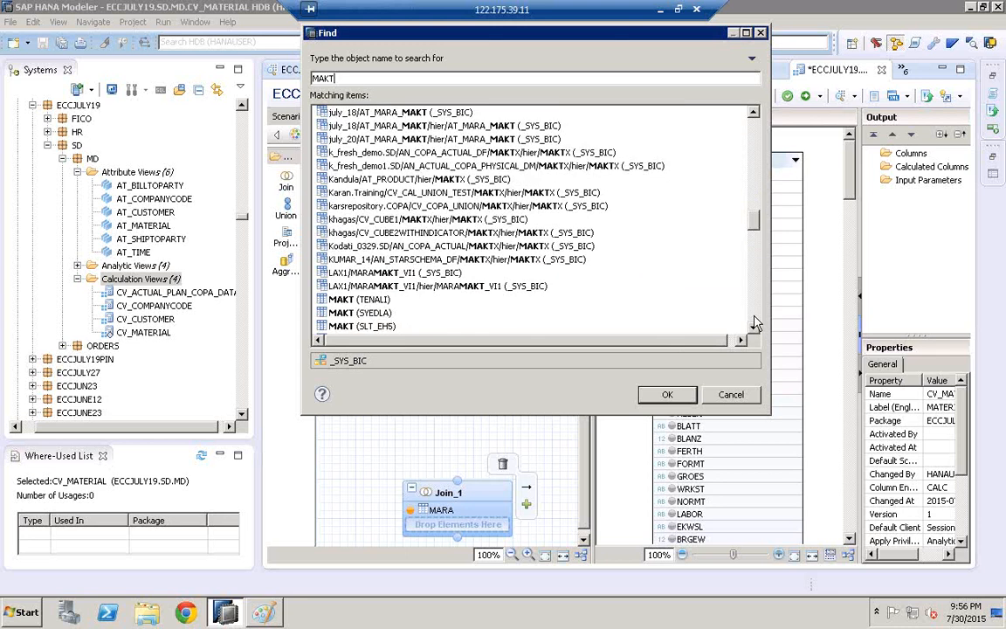
{"action": "scroll", "coordinate": [755, 325], "scroll_direction": "down", "scroll_amount": 6}
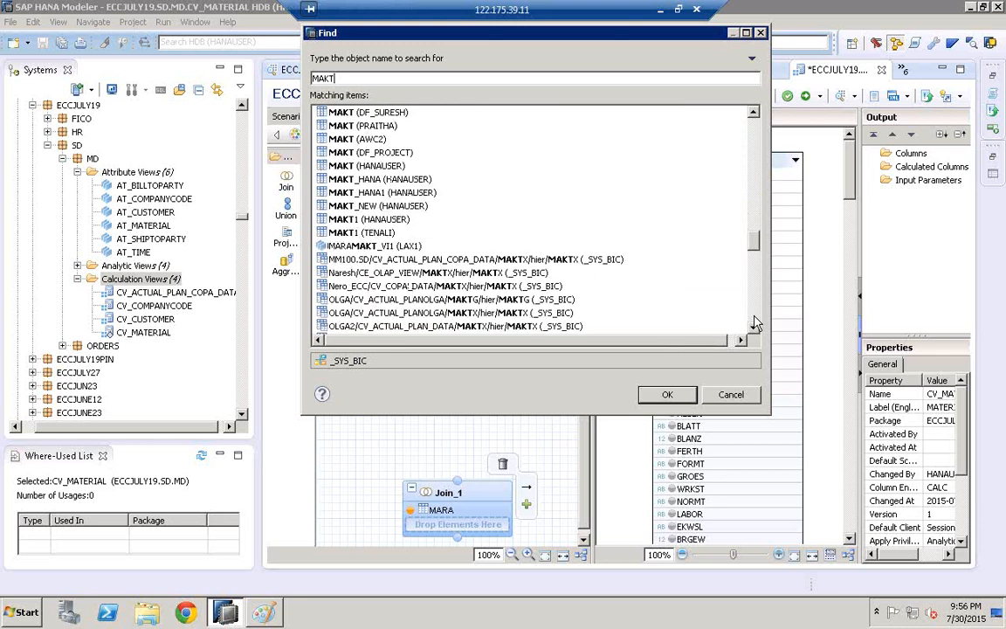
{"action": "left_click", "coordinate": [371, 167]}
{"action": "left_click", "coordinate": [666, 394]}
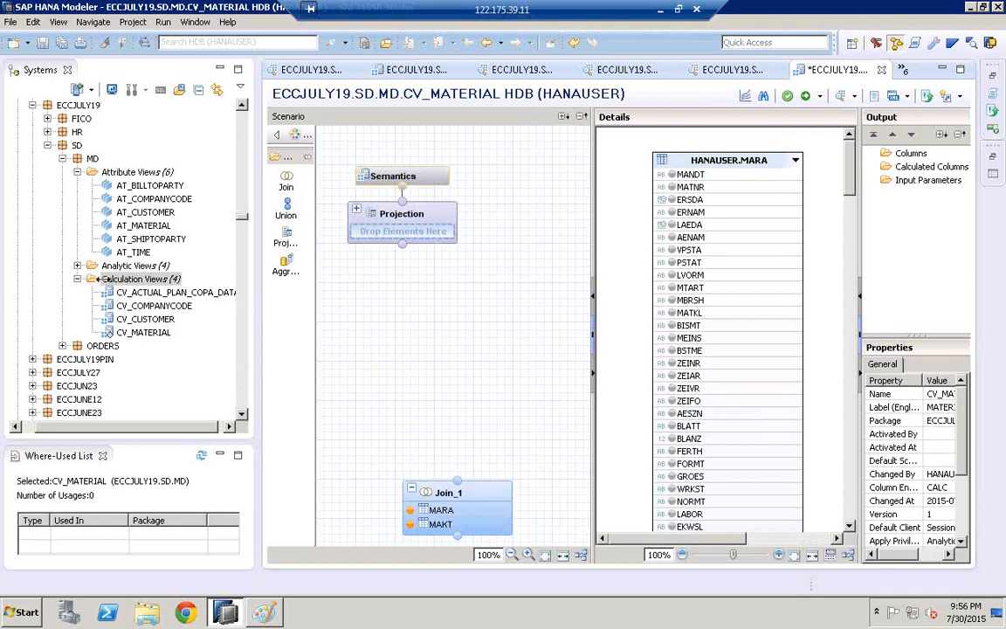
- Join MARA to MAKT on MATNR, and add MARA's MATNR and MAKT's MAKTX to the output columns
{"action": "left_click_drag", "start_coordinate": [257, 279], "coordinate": [103, 278]}
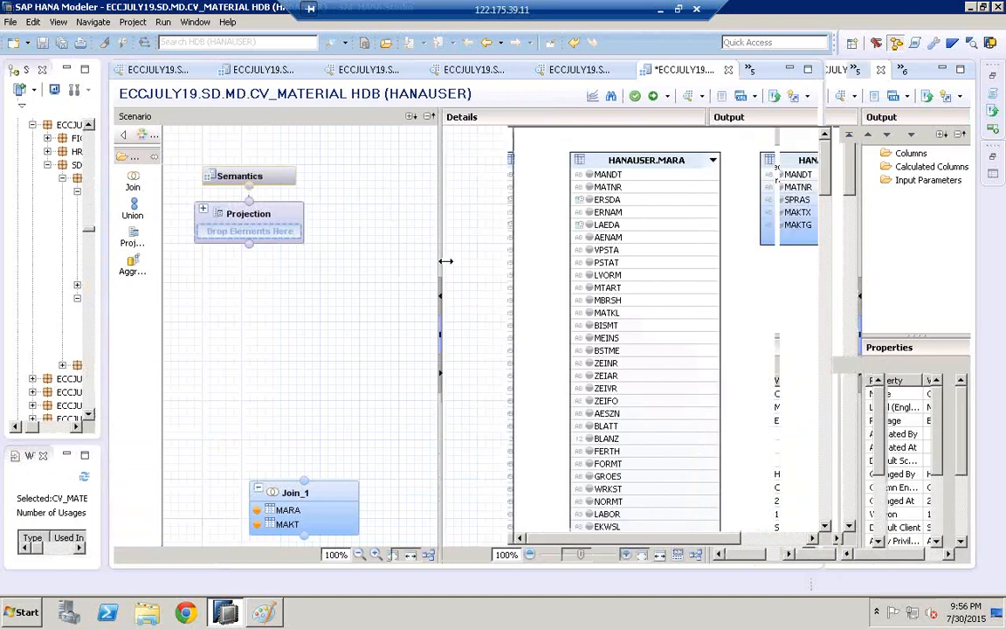
{"action": "left_click_drag", "start_coordinate": [446, 260], "coordinate": [417, 249]}
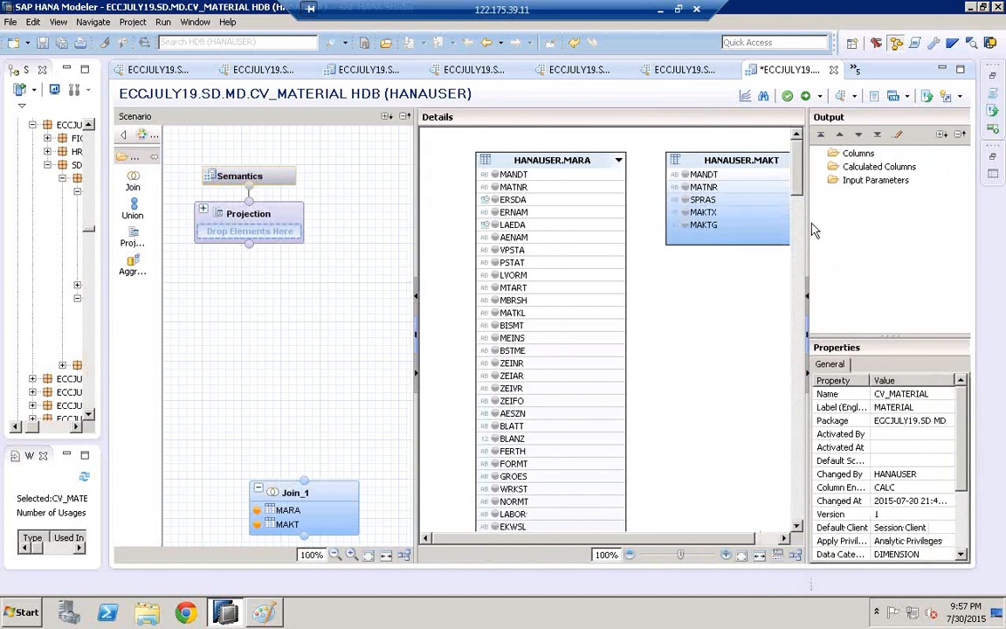
{"action": "left_click_drag", "start_coordinate": [808, 214], "coordinate": [879, 212]}
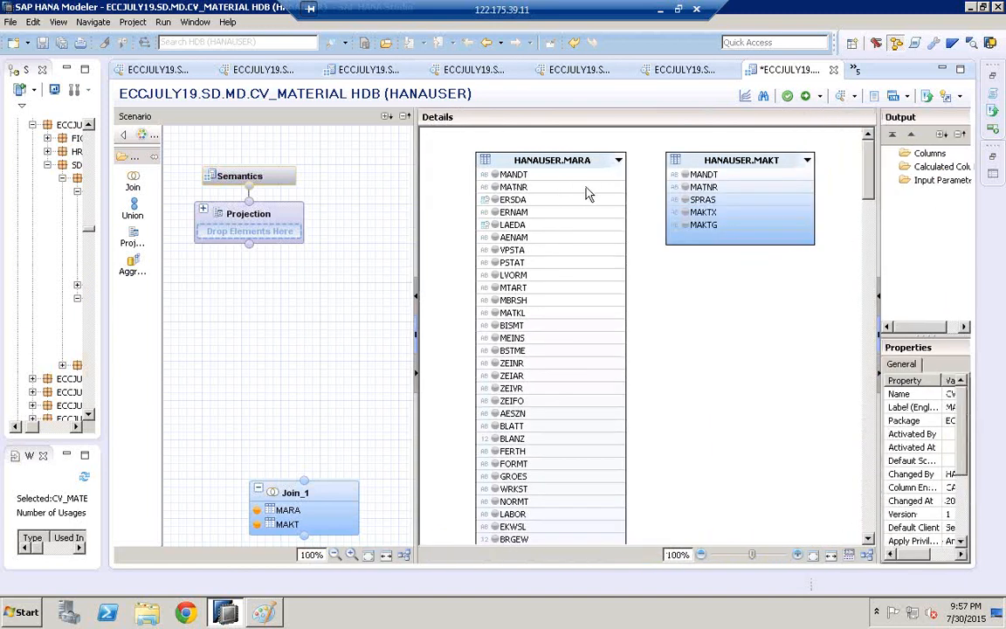
{"action": "left_click_drag", "start_coordinate": [583, 192], "coordinate": [687, 196]}
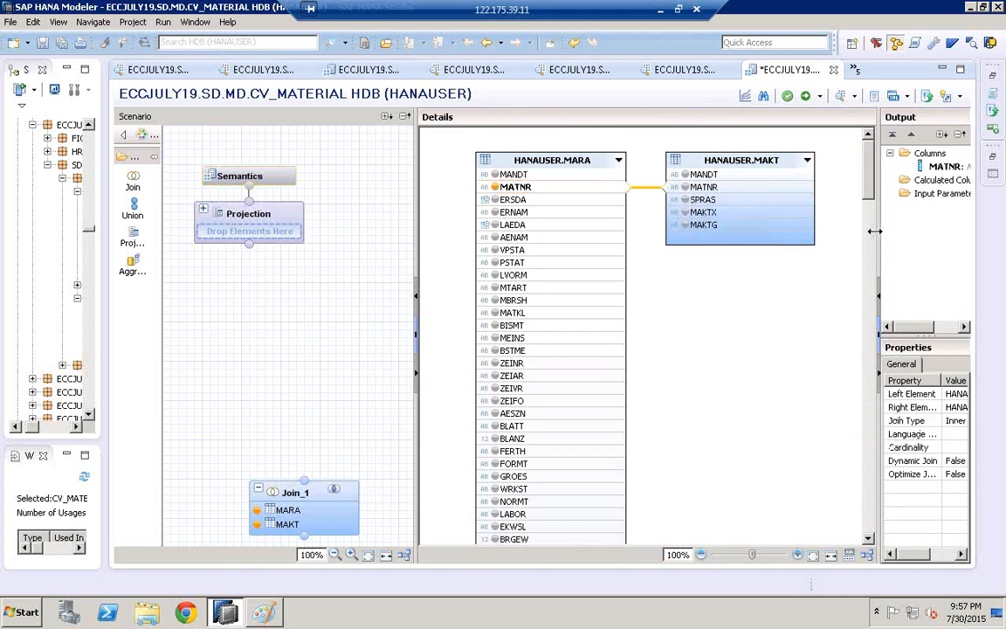
{"action": "left_click_drag", "start_coordinate": [874, 231], "coordinate": [845, 225]}
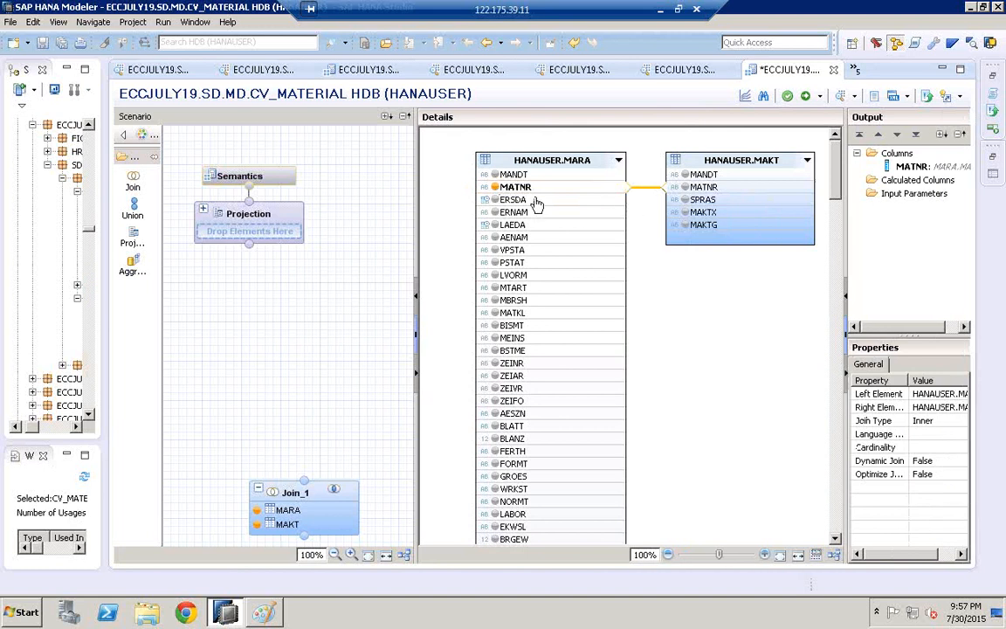
{"action": "left_click", "coordinate": [686, 215]}
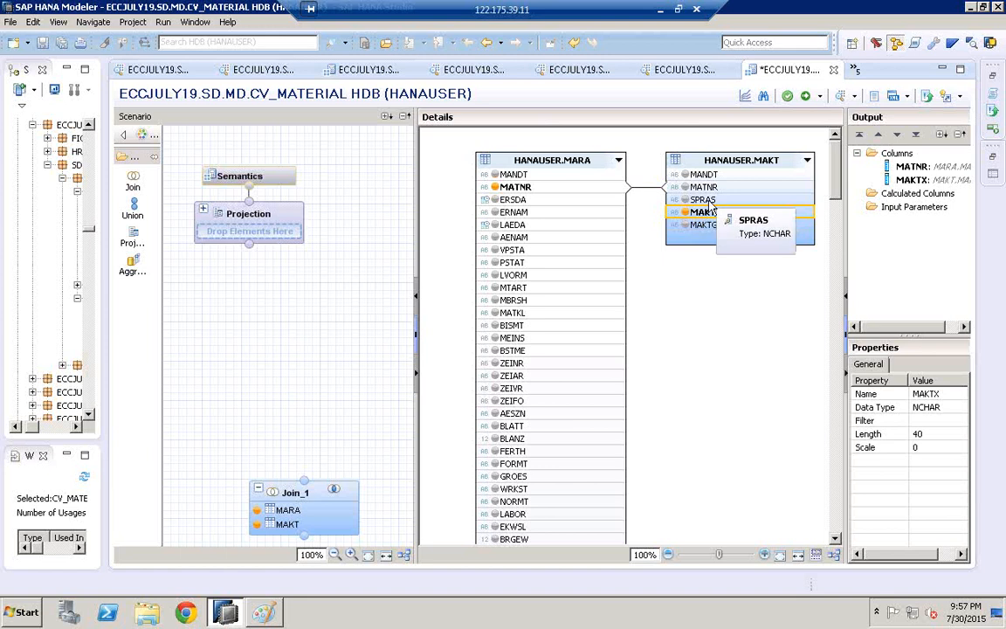
- Select the MATNR join between MARA and MAKT and set its join type to Text Join
{"action": "left_click", "coordinate": [649, 190]}
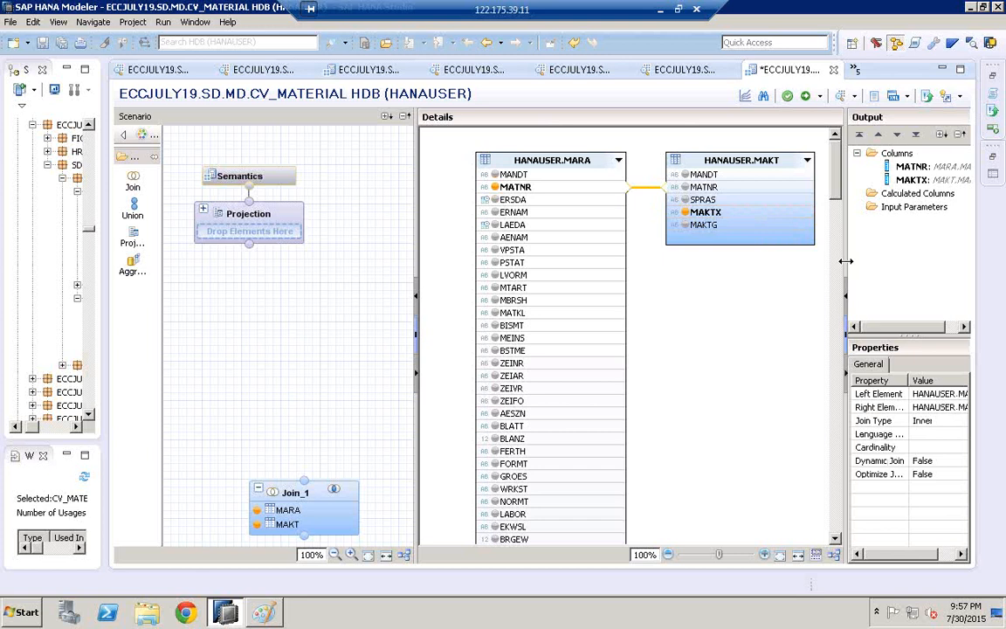
{"action": "left_click_drag", "start_coordinate": [829, 303], "coordinate": [780, 304]}
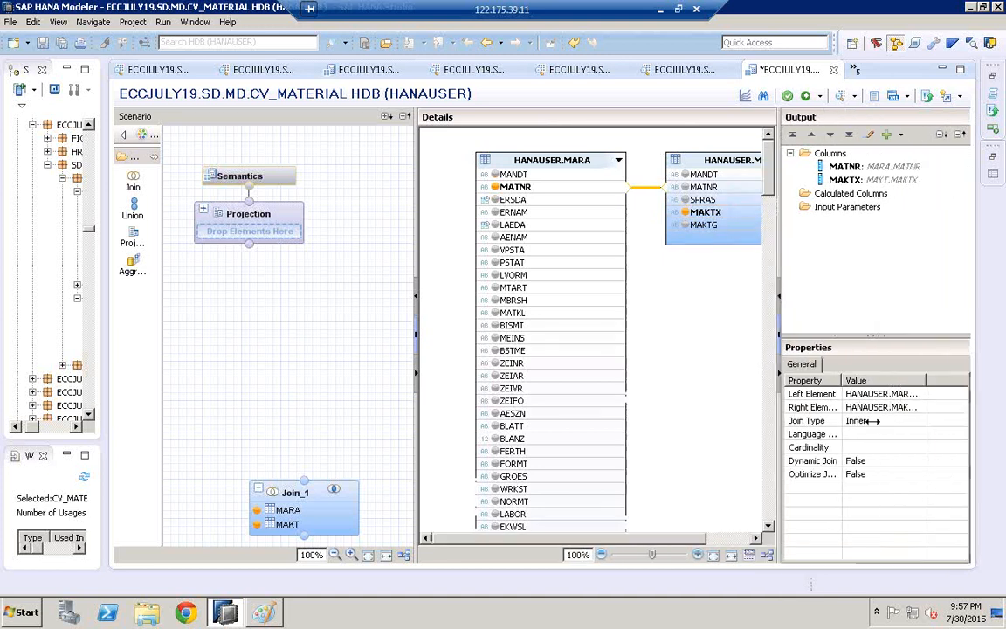
{"action": "left_click", "coordinate": [856, 420]}
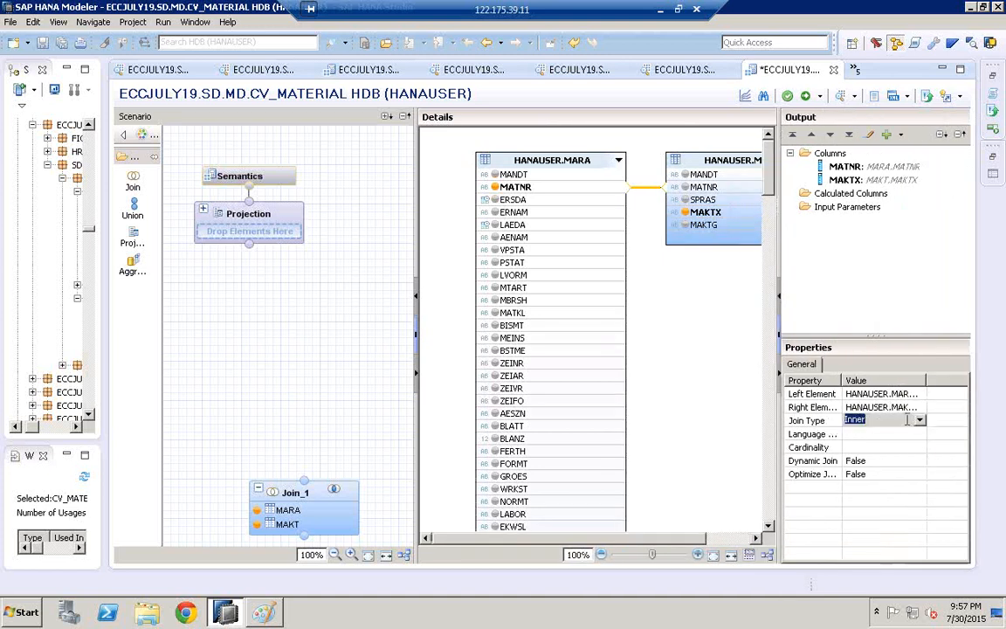
{"action": "left_click", "coordinate": [920, 420]}
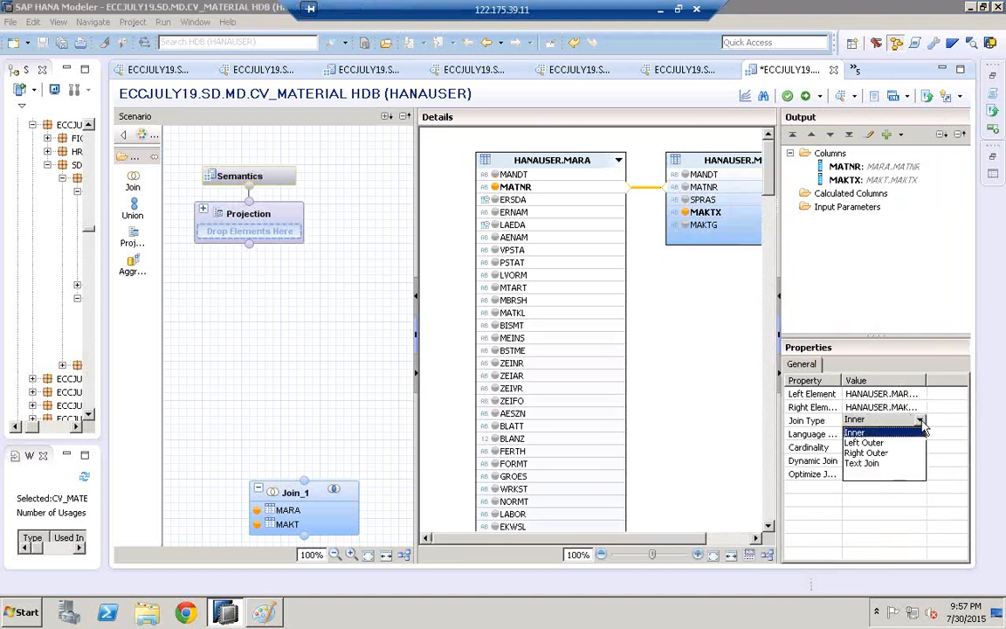
{"action": "left_click", "coordinate": [874, 463]}
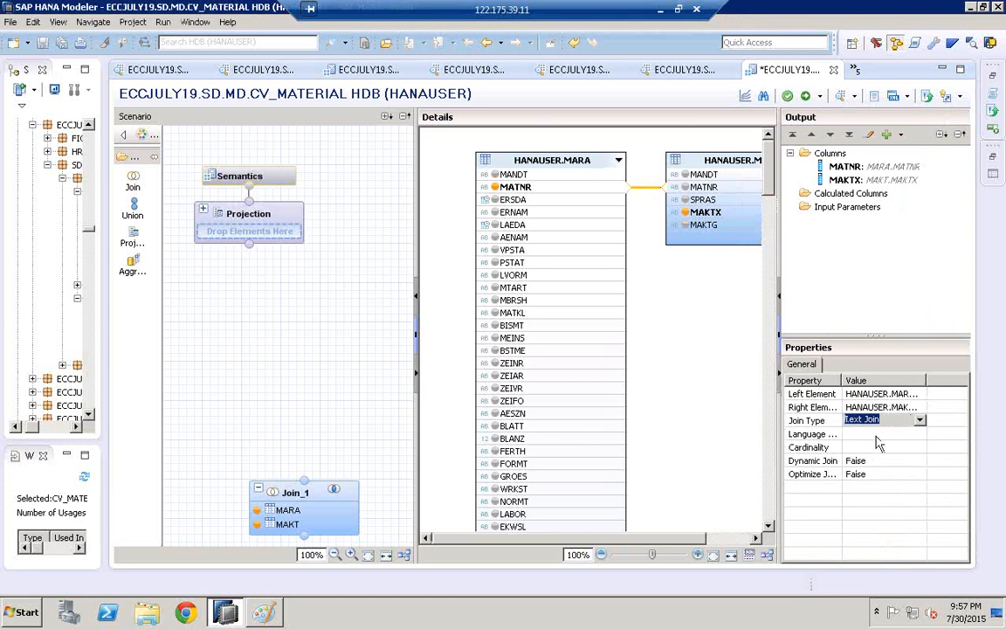
- Set the text join's language column to SPRAS and connect Join_1 to the Projection node
{"action": "left_click", "coordinate": [877, 436]}
{"action": "left_click", "coordinate": [911, 435]}
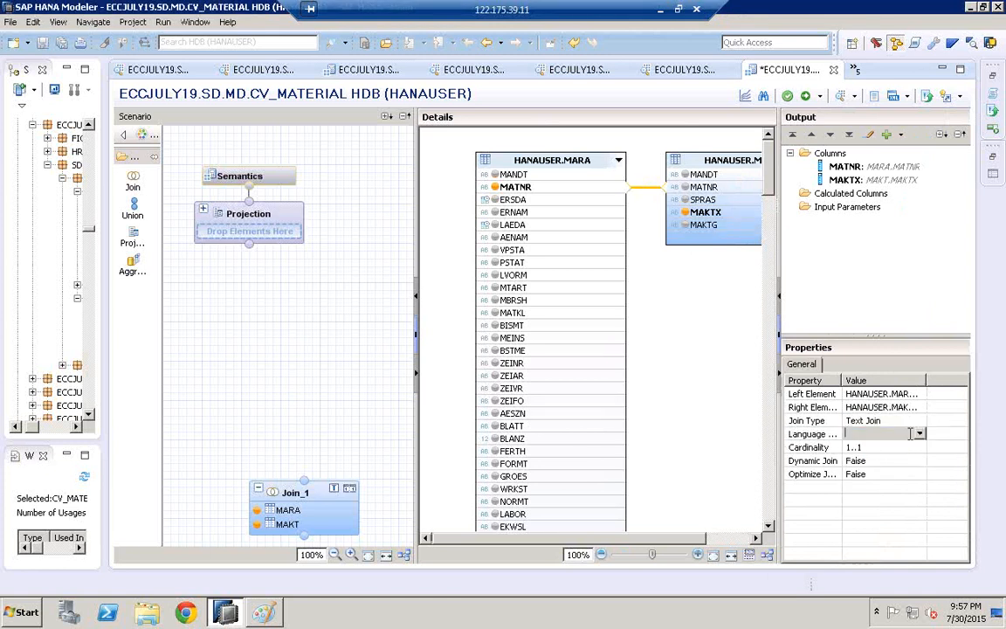
{"action": "left_click", "coordinate": [920, 434]}
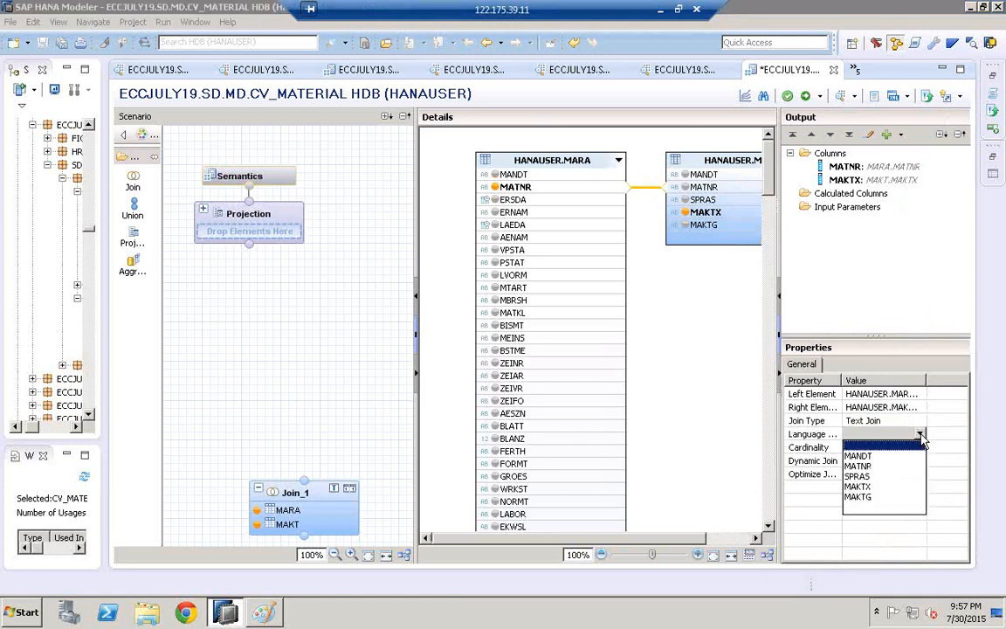
{"action": "left_click", "coordinate": [869, 481]}
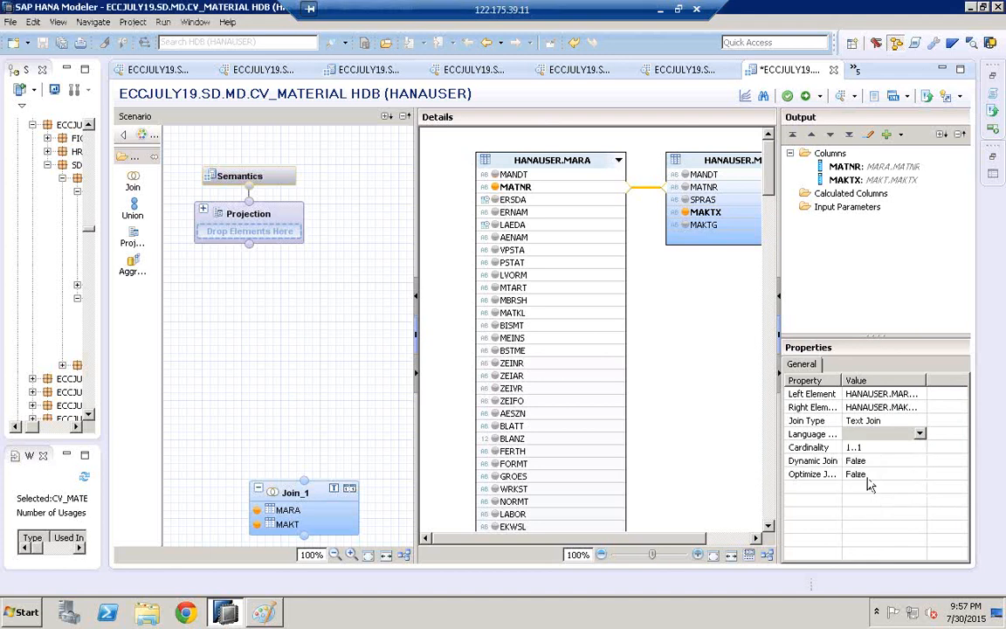
{"action": "left_click", "coordinate": [863, 437]}
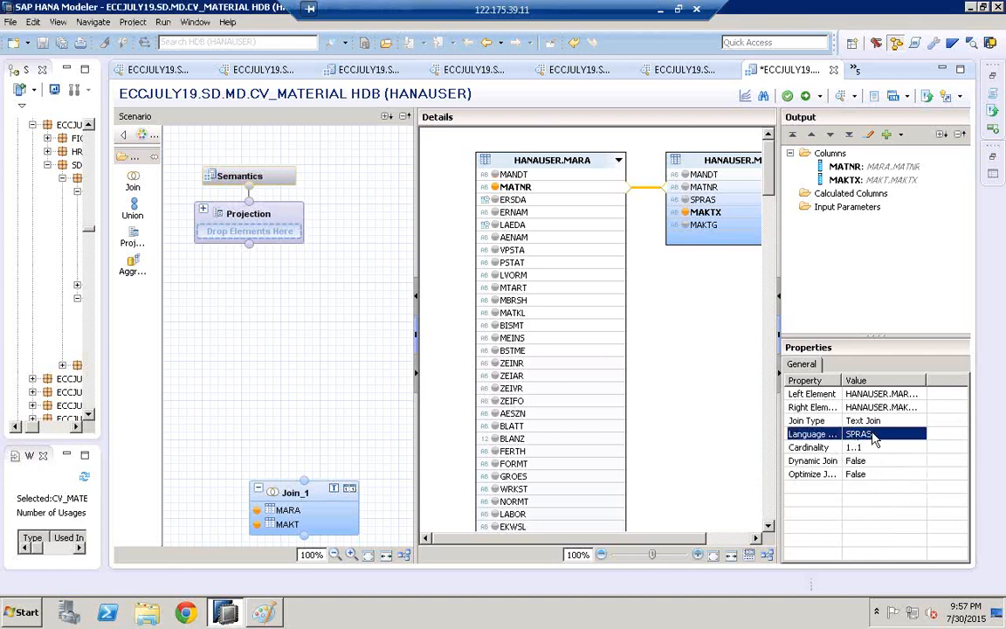
{"action": "left_click_drag", "start_coordinate": [305, 482], "coordinate": [252, 251]}
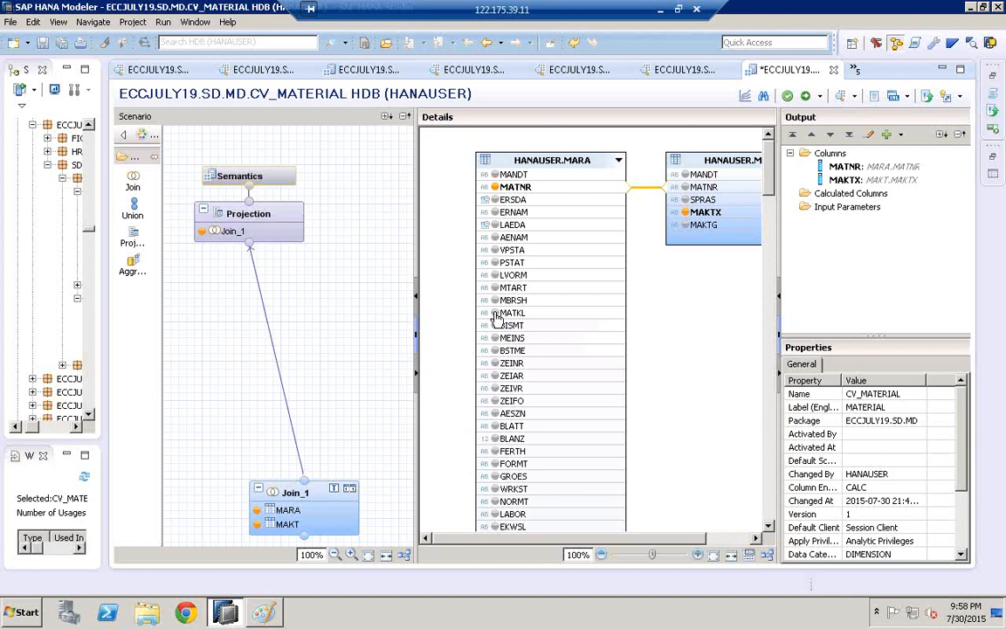
- Add MARA's MATKL to Join_1's output columns, and add all Join_1 columns to the Projection node's output
{"action": "left_click", "coordinate": [496, 313]}
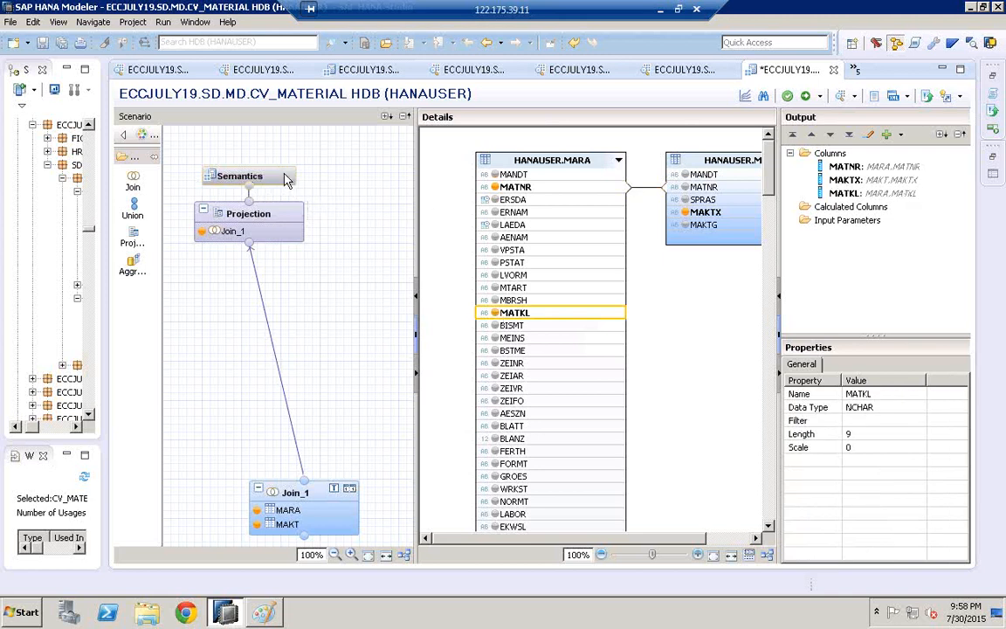
{"action": "left_click", "coordinate": [234, 179]}
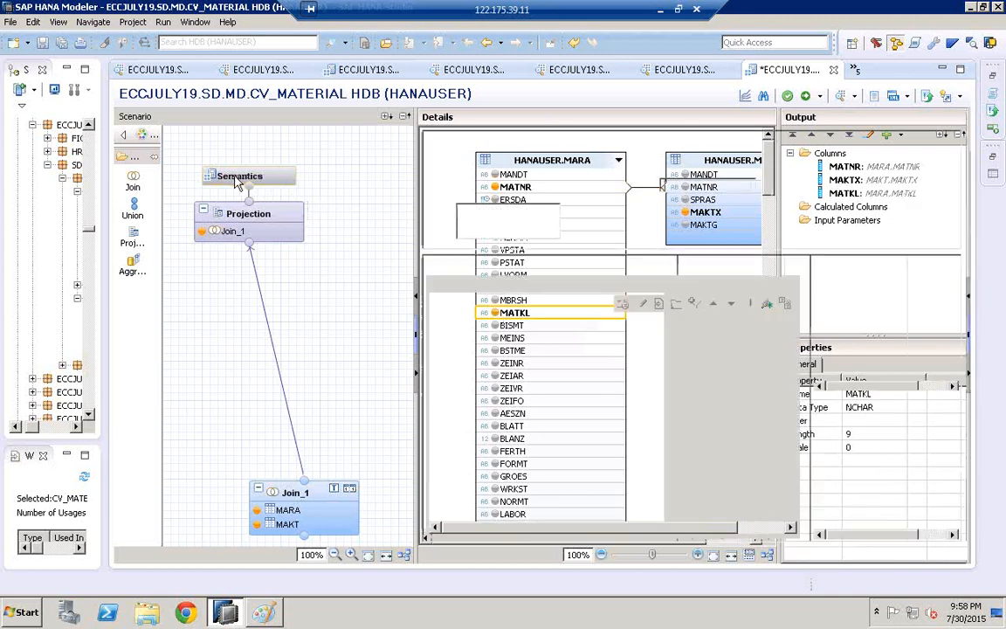
{"action": "left_click", "coordinate": [281, 216]}
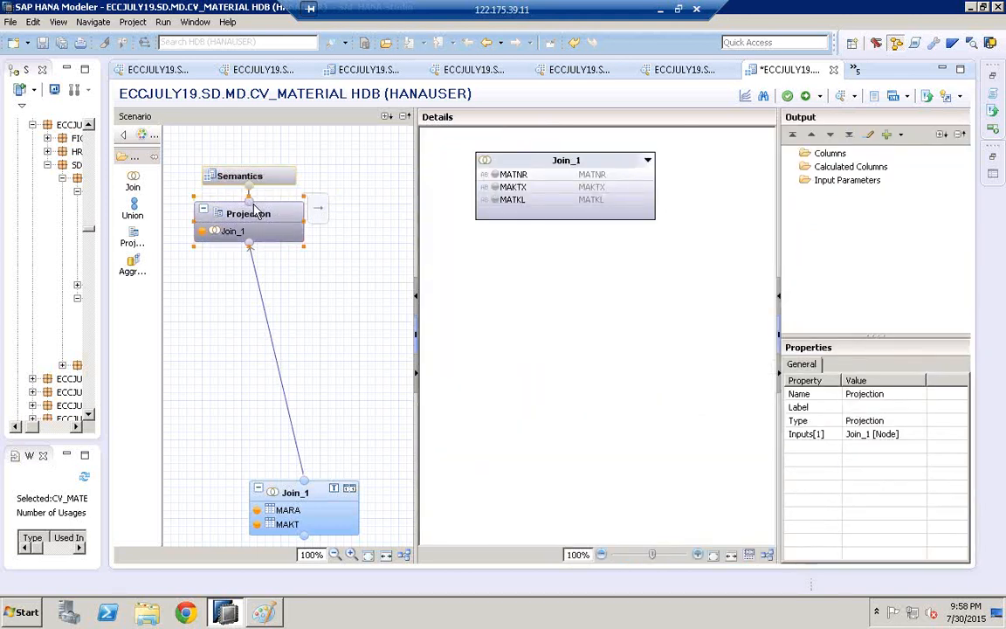
{"action": "right_click", "coordinate": [535, 161]}
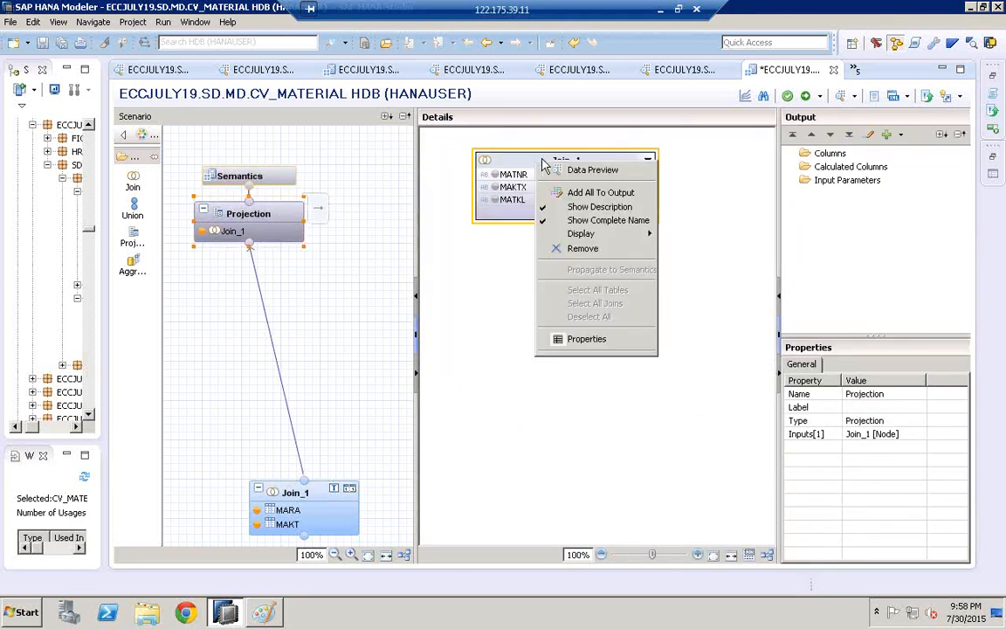
{"action": "left_click", "coordinate": [585, 193]}
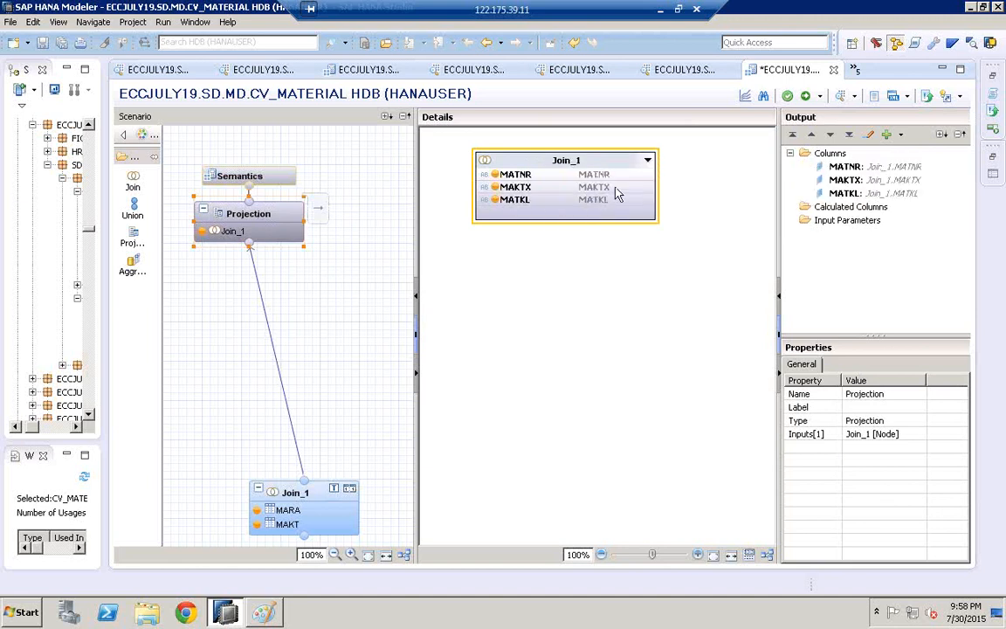
- Set the MATNR column's type to Key Attribute in the Semantics node
{"action": "left_click", "coordinate": [250, 179]}
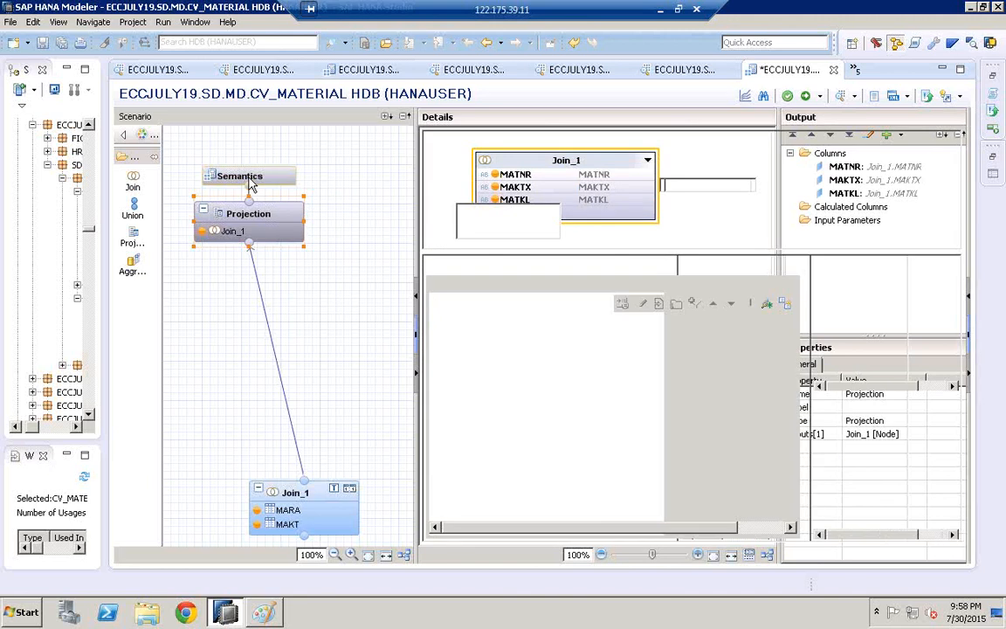
{"action": "left_click", "coordinate": [457, 344]}
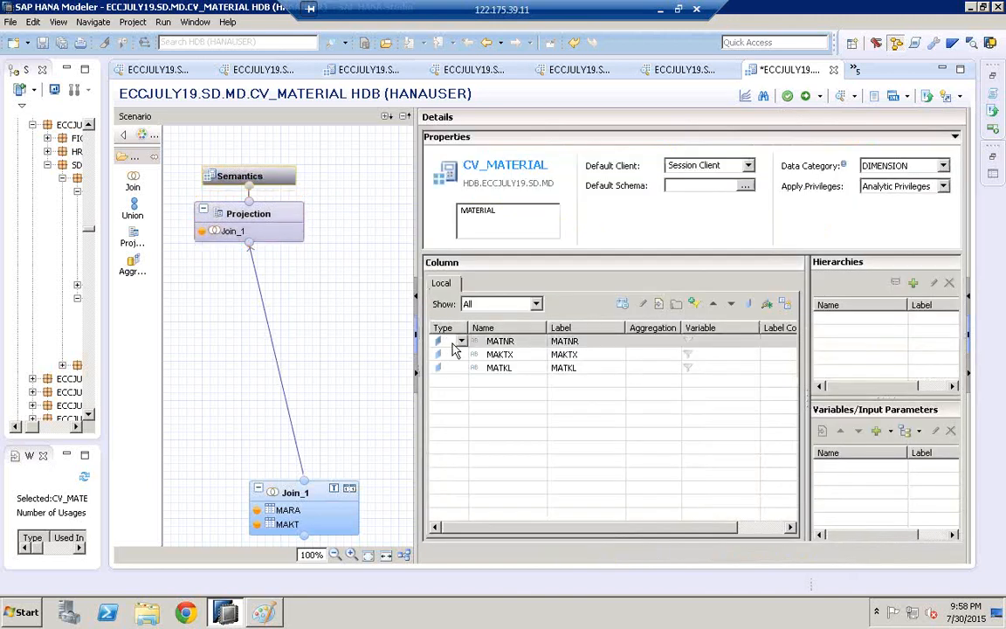
{"action": "left_click", "coordinate": [462, 343]}
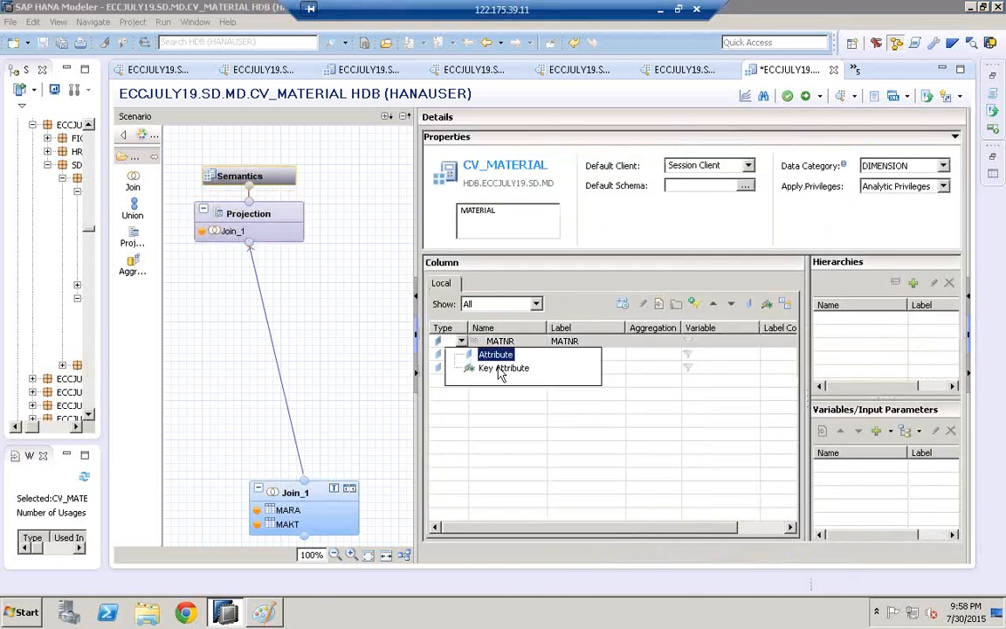
{"action": "left_click", "coordinate": [501, 371]}
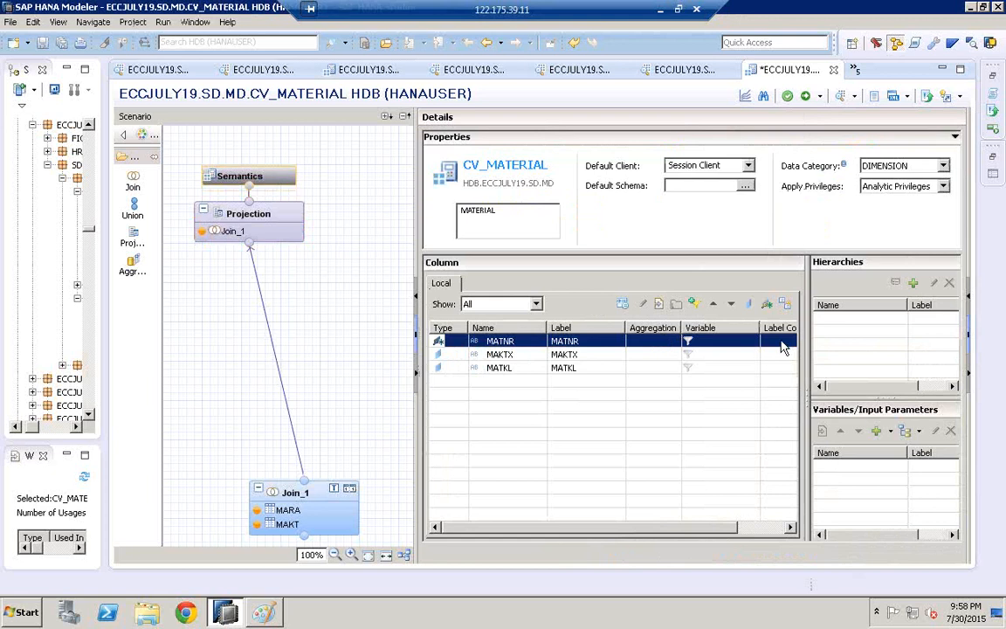
- Assign MAKTX as the label column of MATNR in the Semantics node
{"action": "left_click_drag", "start_coordinate": [690, 529], "coordinate": [748, 530]}
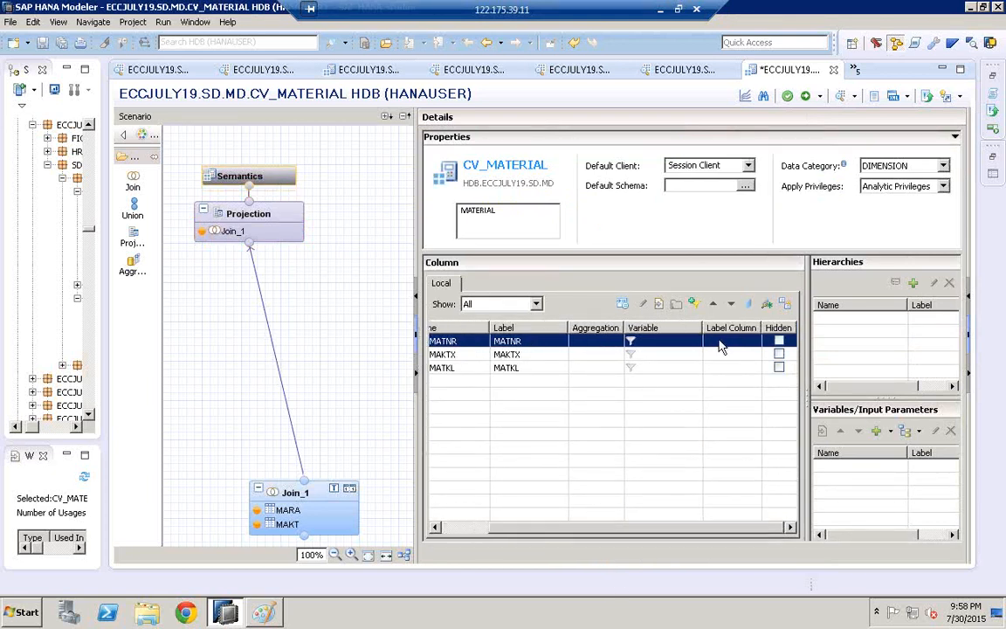
{"action": "left_click", "coordinate": [721, 346]}
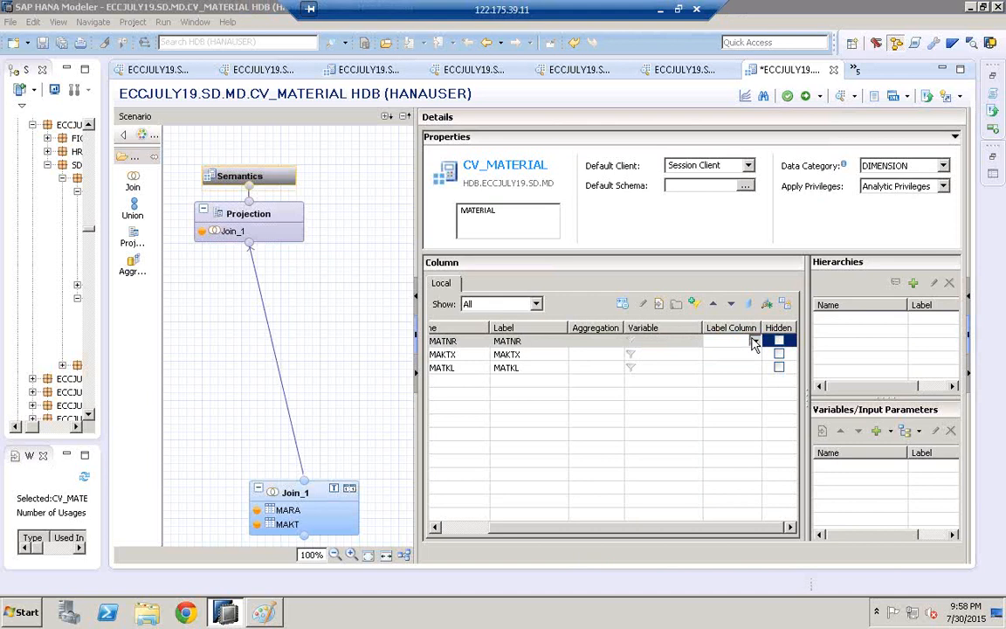
{"action": "left_click", "coordinate": [754, 343]}
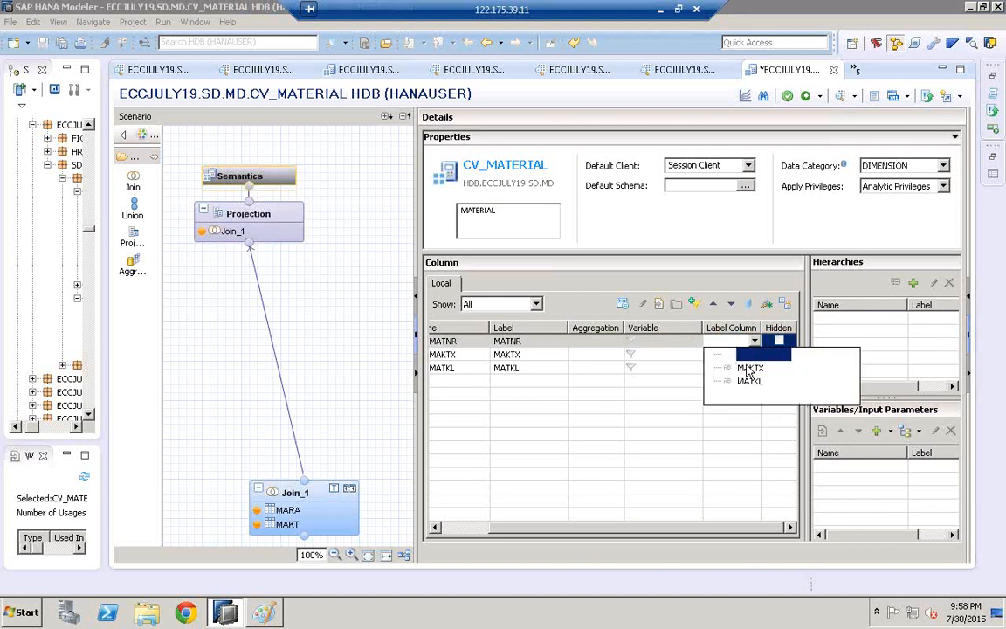
{"action": "left_click", "coordinate": [749, 368]}
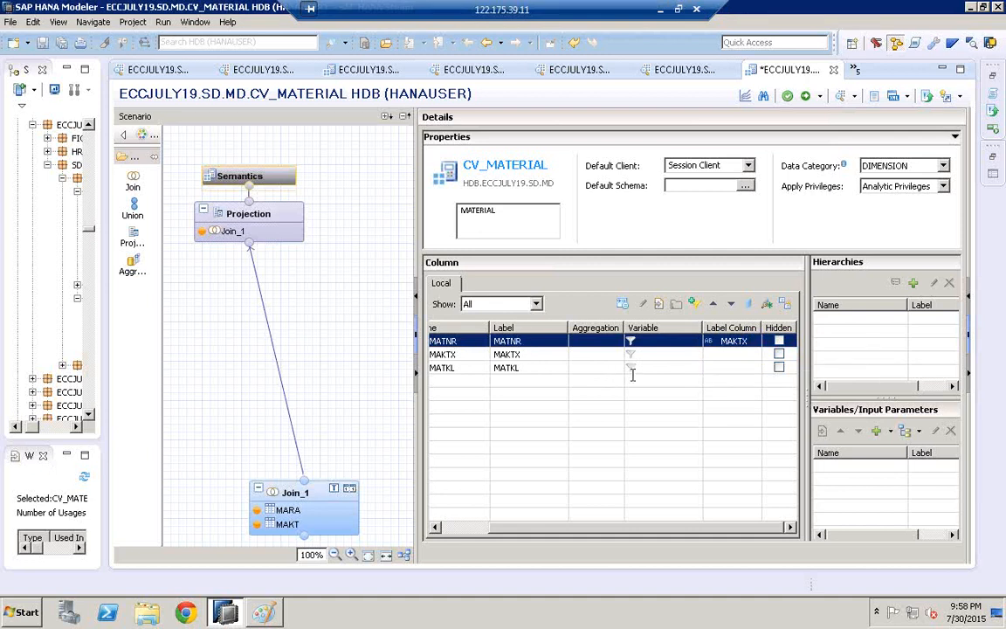
- Mark the MAKTX column as hidden in the Semantics node, then save and activate CV_MATERIAL
{"action": "left_click", "coordinate": [721, 374]}
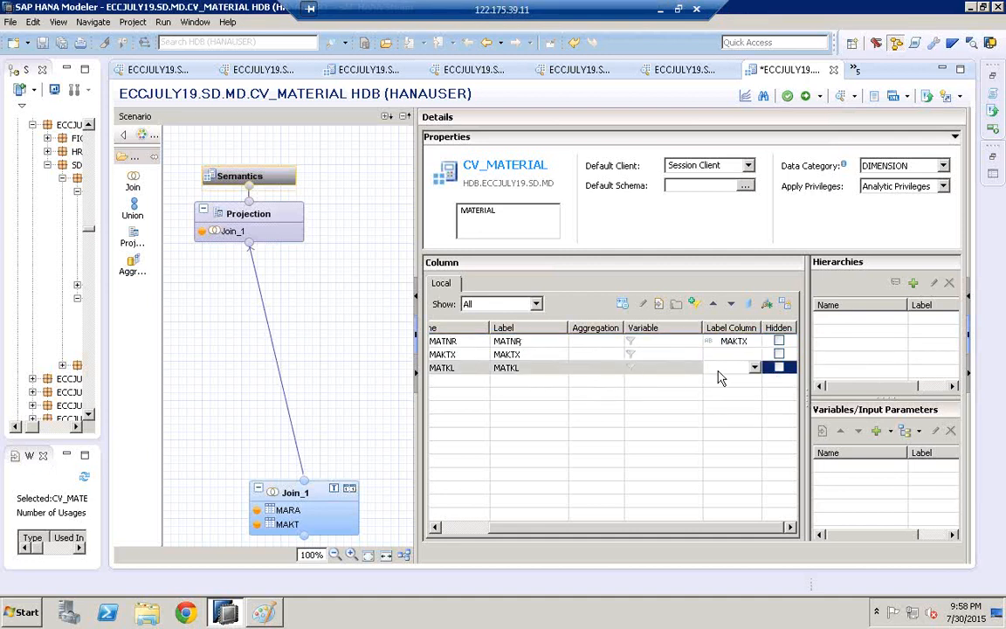
{"action": "left_click", "coordinate": [780, 368]}
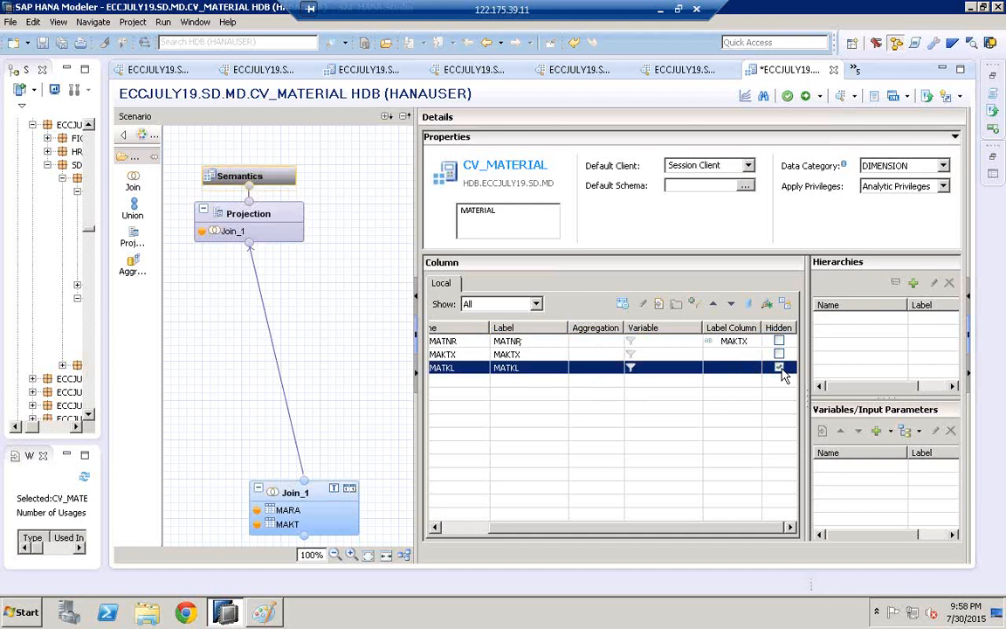
{"action": "left_click", "coordinate": [781, 367]}
{"action": "left_click", "coordinate": [779, 354]}
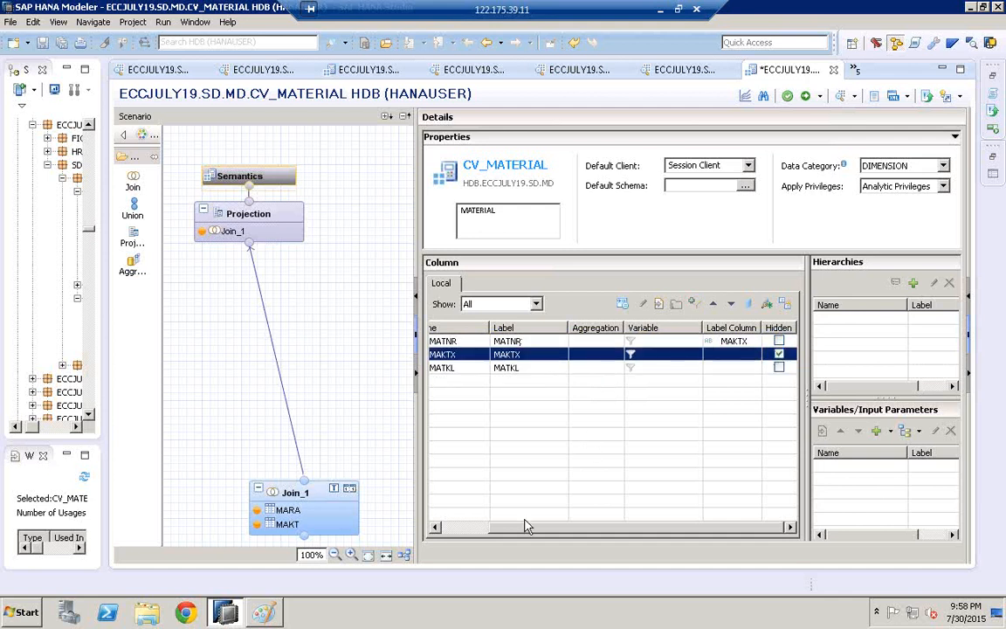
{"action": "scroll", "coordinate": [517, 405], "scroll_direction": "left", "scroll_amount": 3}
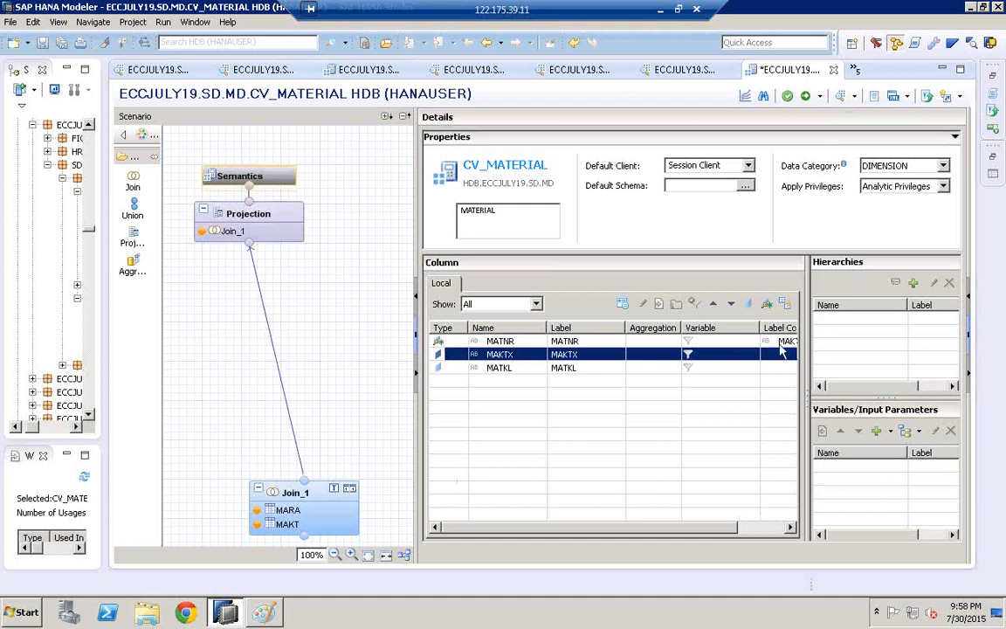
{"action": "left_click", "coordinate": [788, 98]}
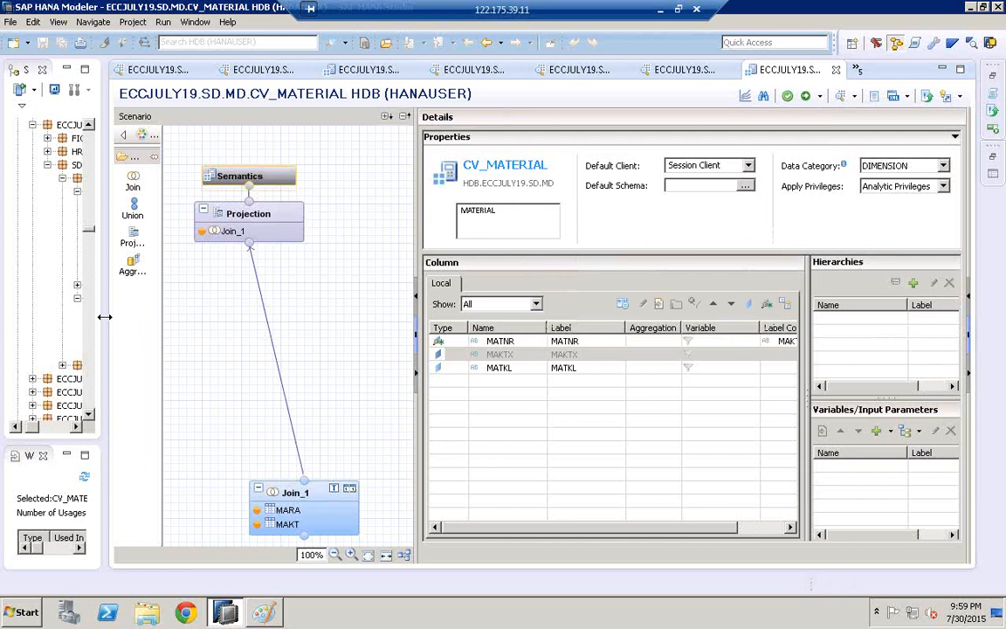
- Preview the raw data of calculation view CV_MATERIAL with full-length MATNR values shown
{"action": "left_click_drag", "start_coordinate": [103, 315], "coordinate": [283, 316]}
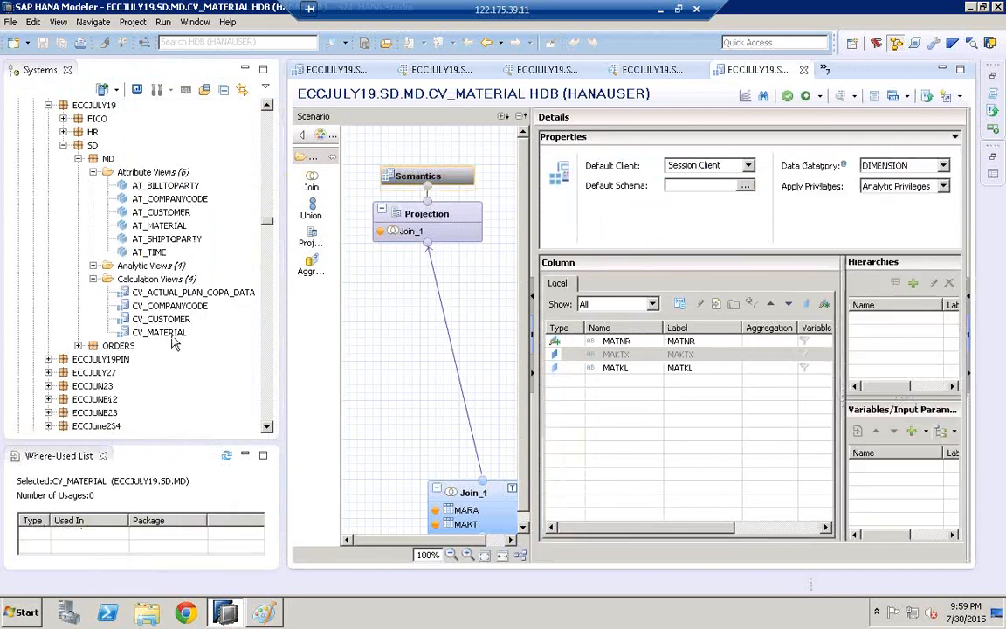
{"action": "left_click", "coordinate": [155, 333]}
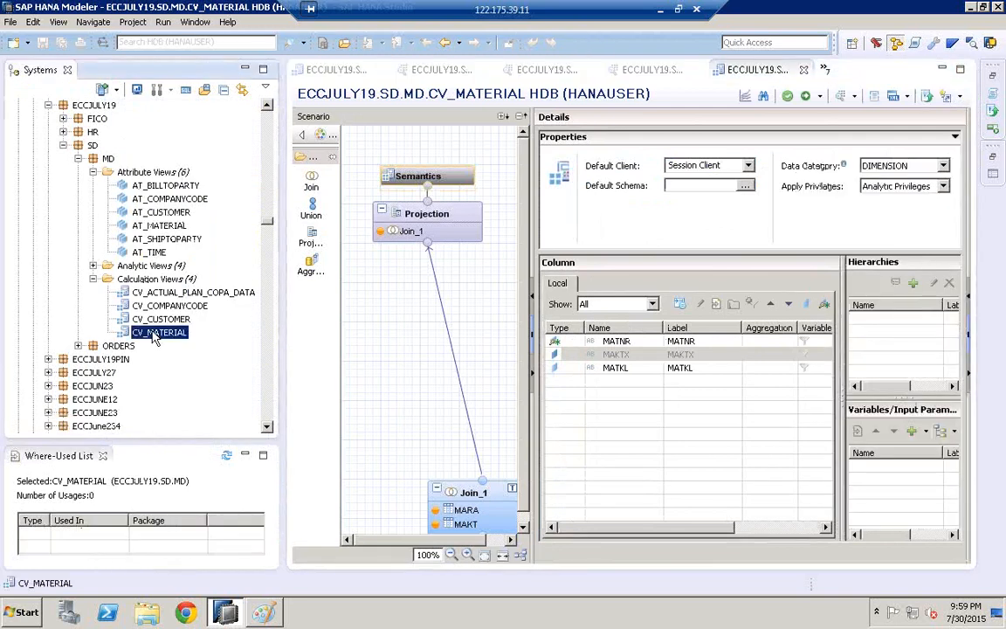
{"action": "right_click", "coordinate": [153, 339]}
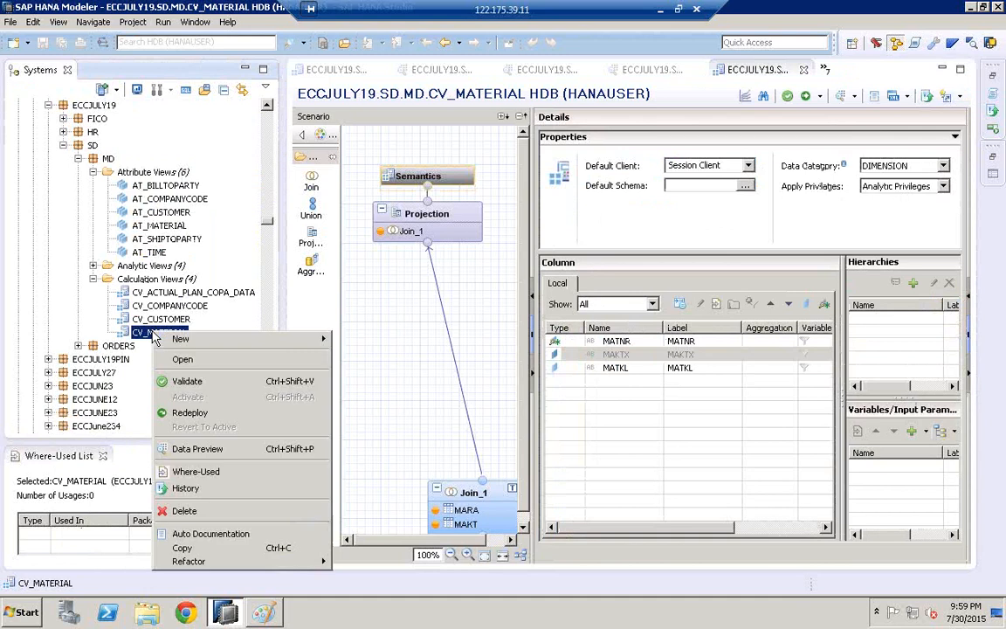
{"action": "left_click", "coordinate": [195, 449]}
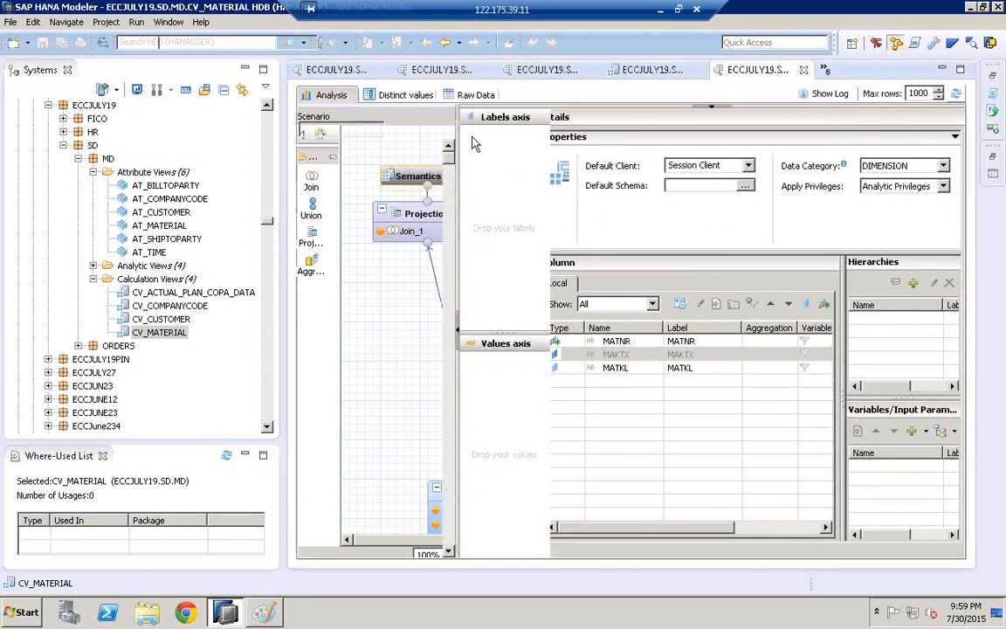
{"action": "left_click", "coordinate": [474, 96]}
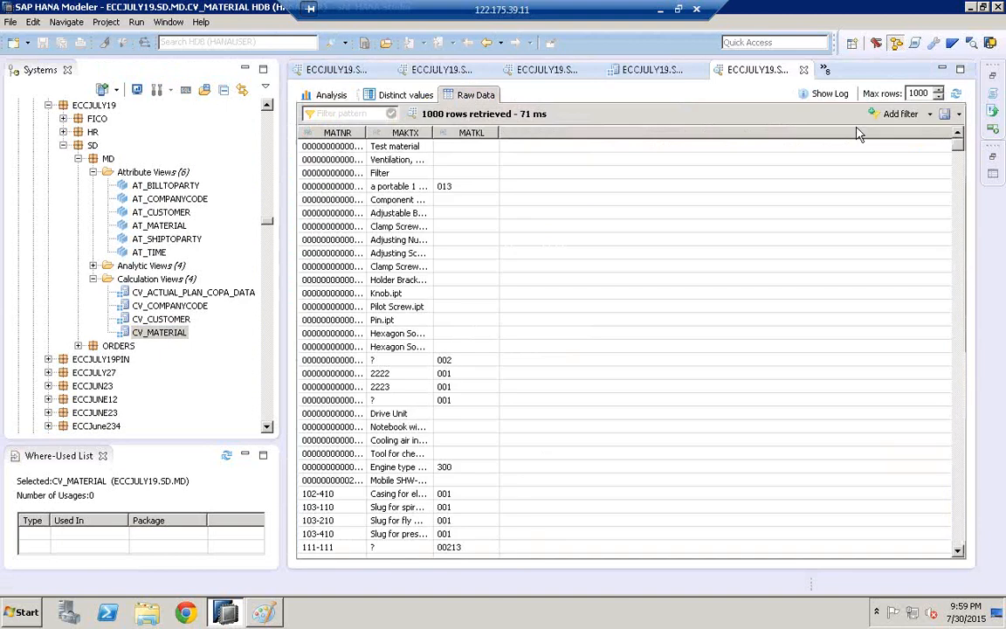
{"action": "double_click", "coordinate": [365, 133]}
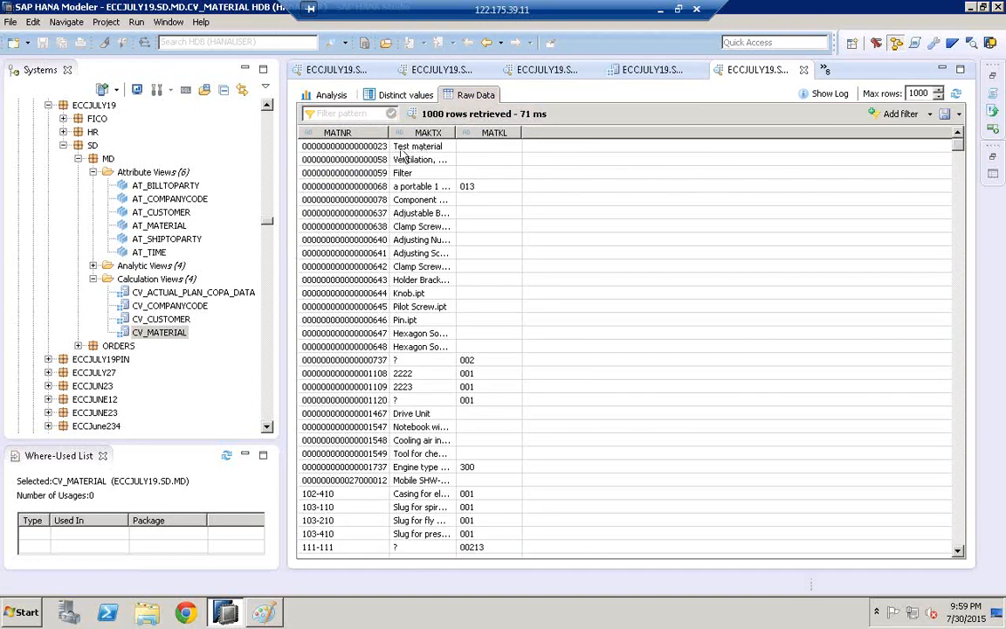
- Preview the raw data of attribute view AT_MATERIAL, widening the MATNR and MAKTX columns for comparison with CV_MATERIAL
{"action": "left_click", "coordinate": [156, 229]}
{"action": "right_click", "coordinate": [154, 230]}
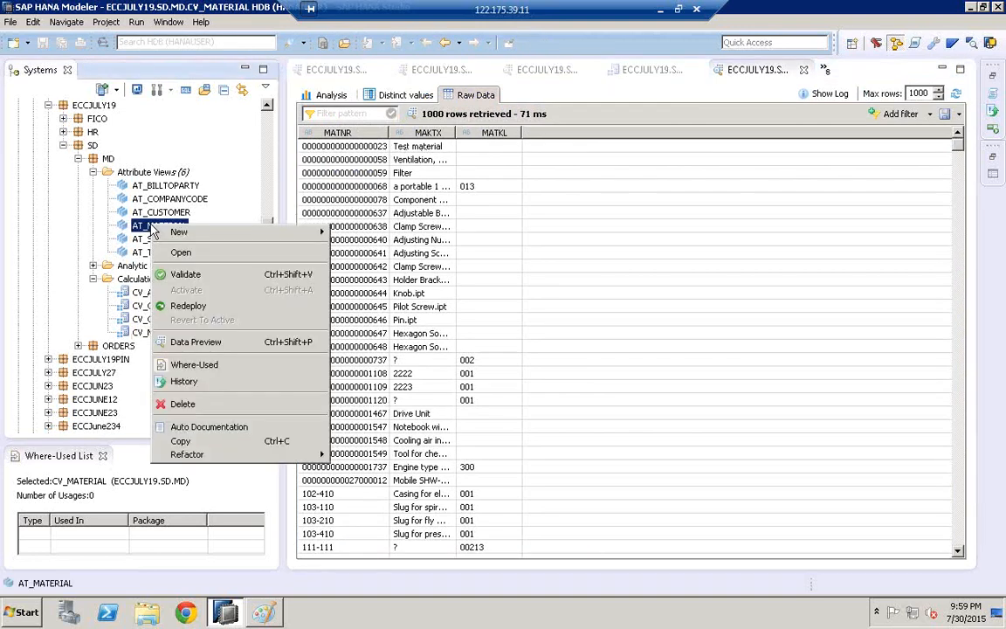
{"action": "left_click", "coordinate": [218, 345]}
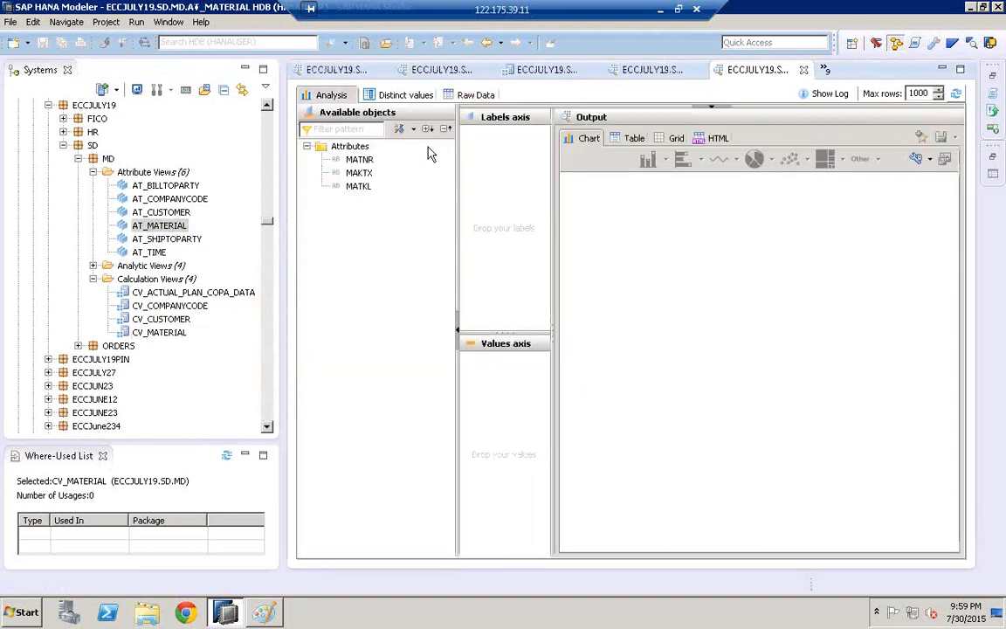
{"action": "left_click", "coordinate": [486, 96]}
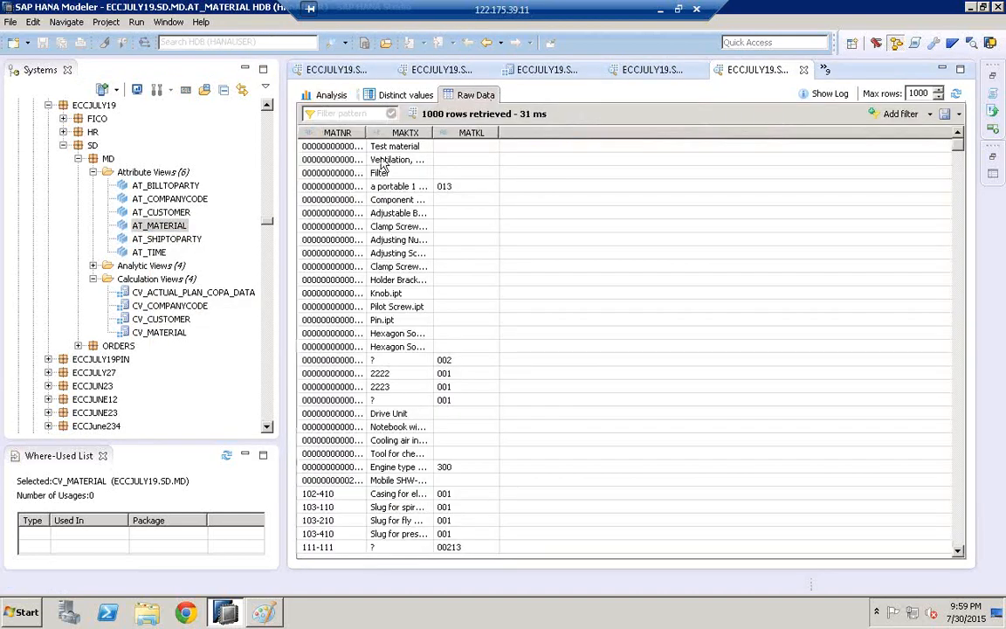
{"action": "double_click", "coordinate": [365, 131]}
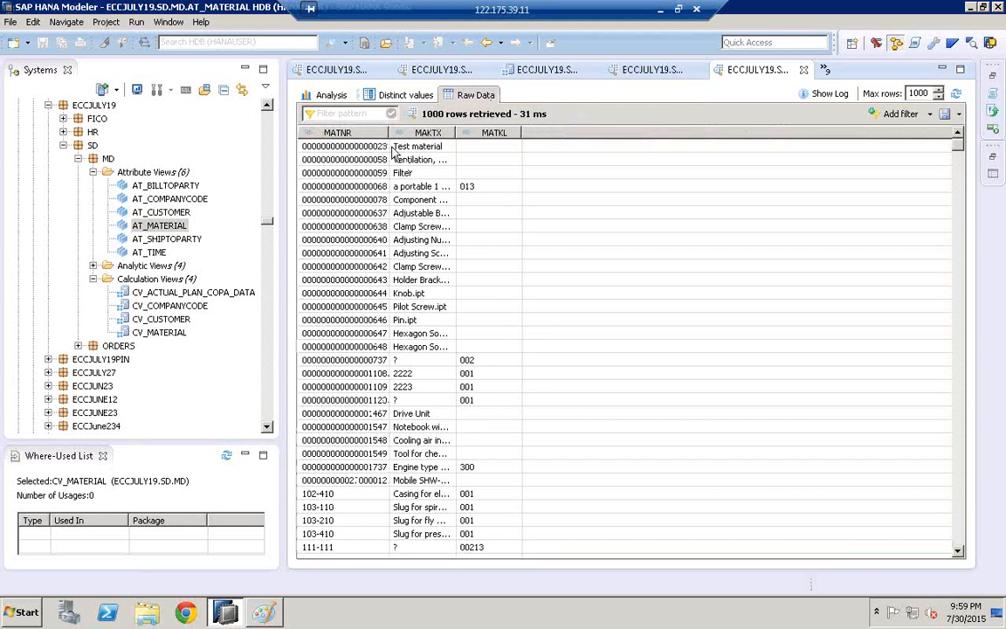
{"action": "left_click", "coordinate": [425, 149]}
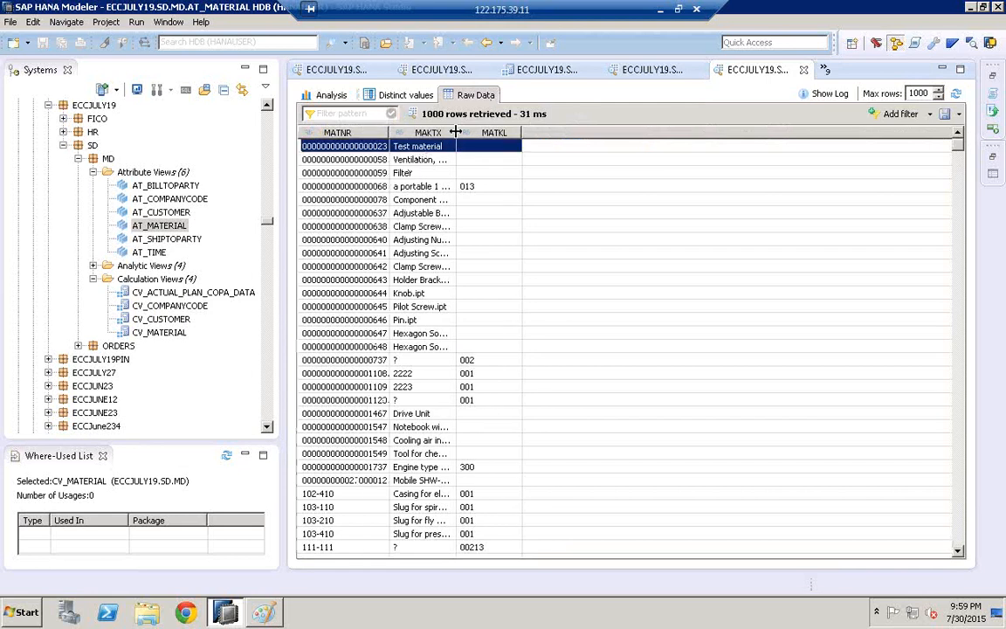
{"action": "left_click_drag", "start_coordinate": [455, 132], "coordinate": [493, 132]}
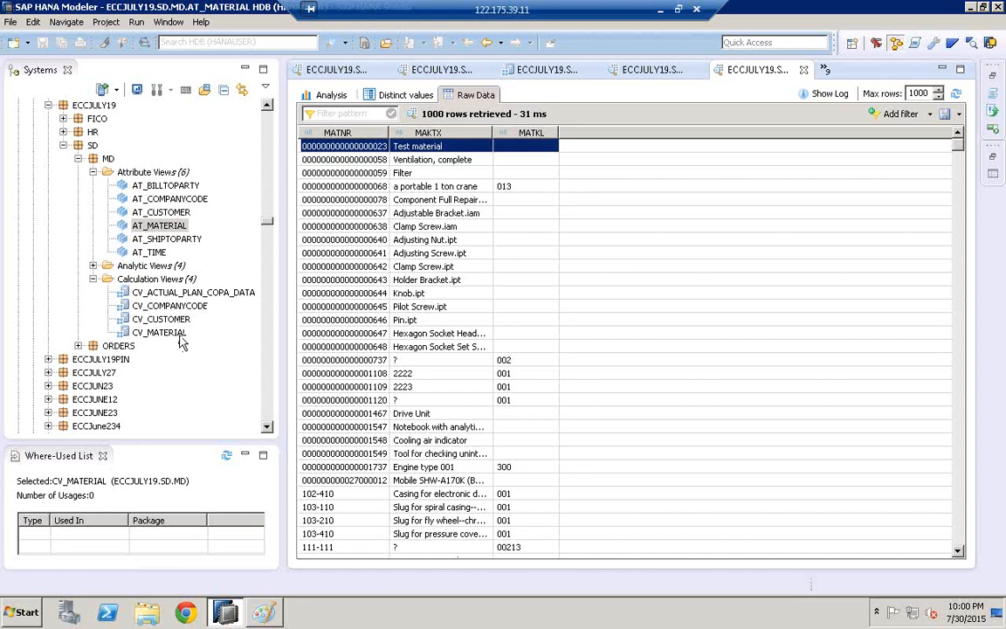
- Start a new calculation view in ECCJULY19.SD.MD named CV_ACTUAL_PLAN_COPA_DATA_STARJOIN, with the label ACTUAL_PLAN_COPA_DATA_STARJOIN
{"action": "left_click", "coordinate": [147, 282]}
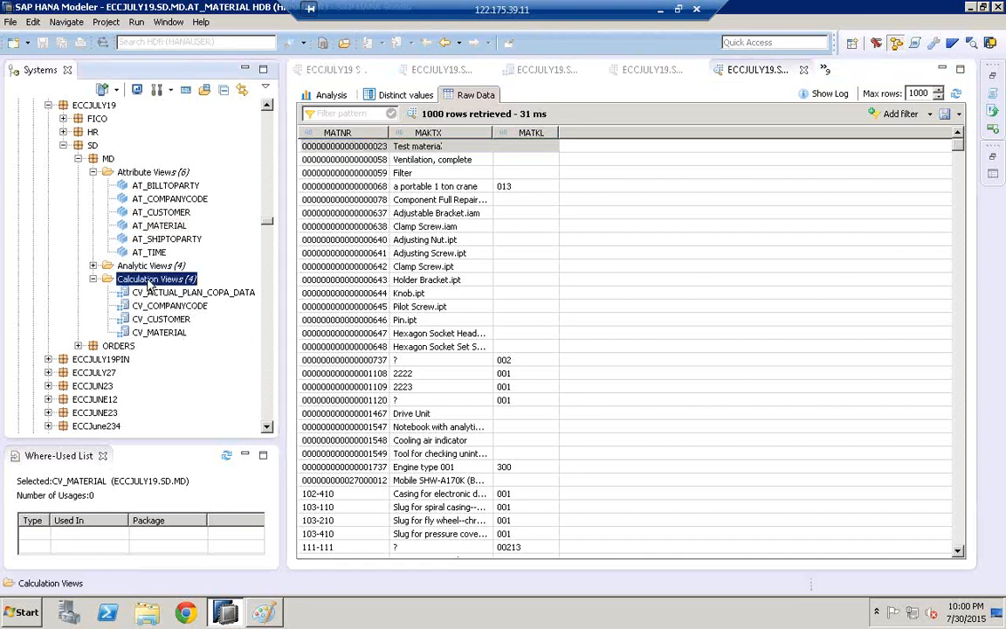
{"action": "right_click", "coordinate": [147, 279]}
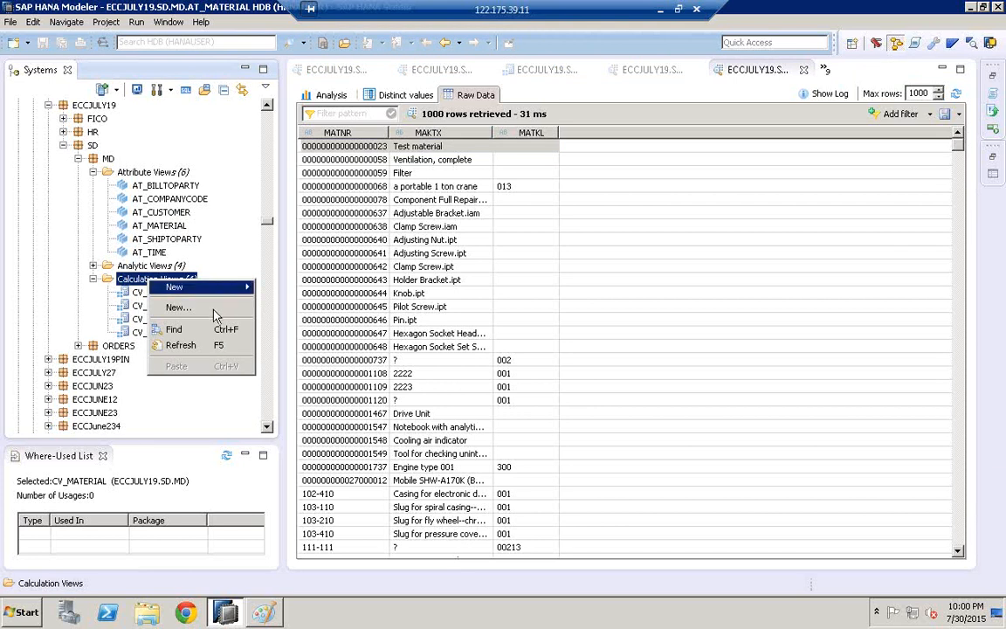
{"action": "left_click", "coordinate": [220, 307]}
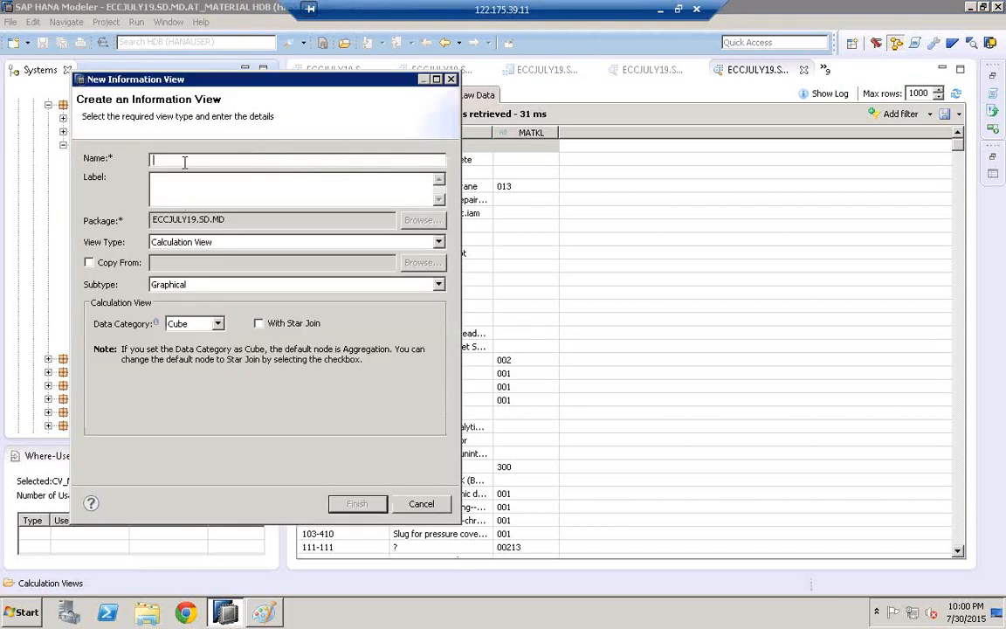
{"action": "type", "text": "CV_ACTUAL_PLAN_CO"}
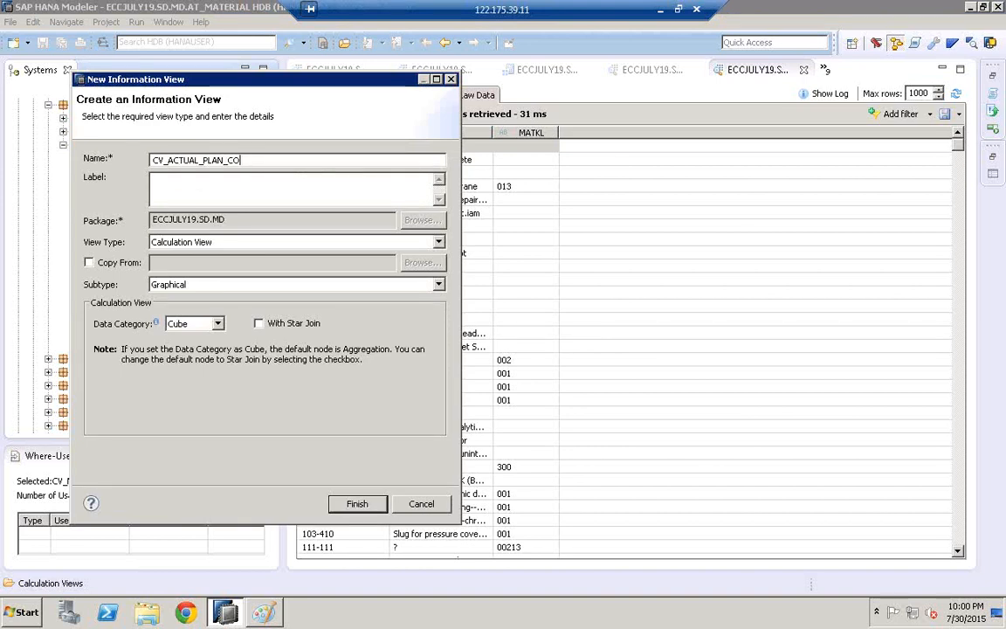
{"action": "type", "text": "PA_DATA_STARJOIN"}
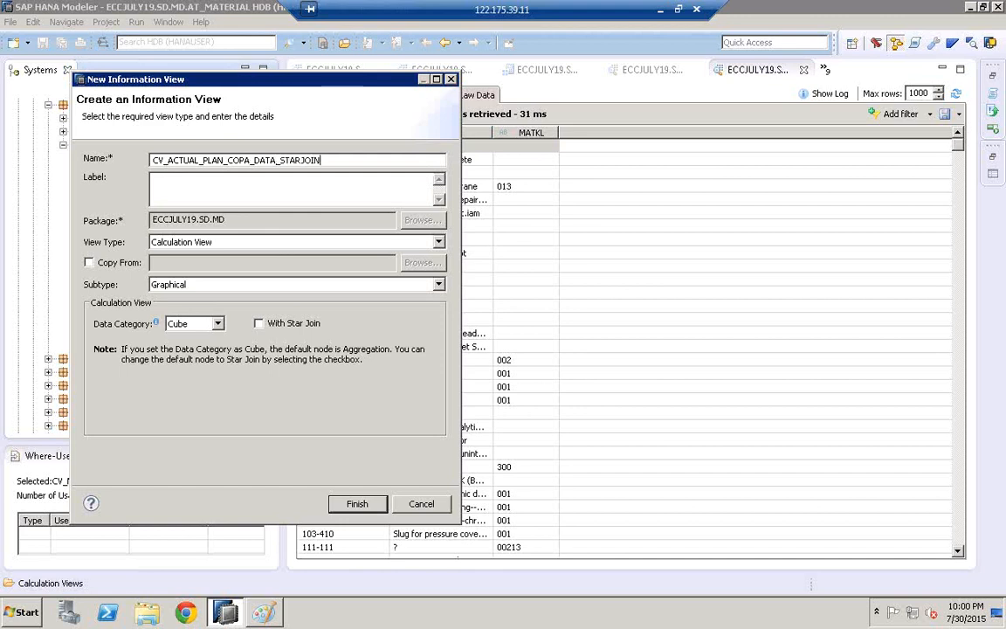
{"action": "left_click", "coordinate": [164, 192]}
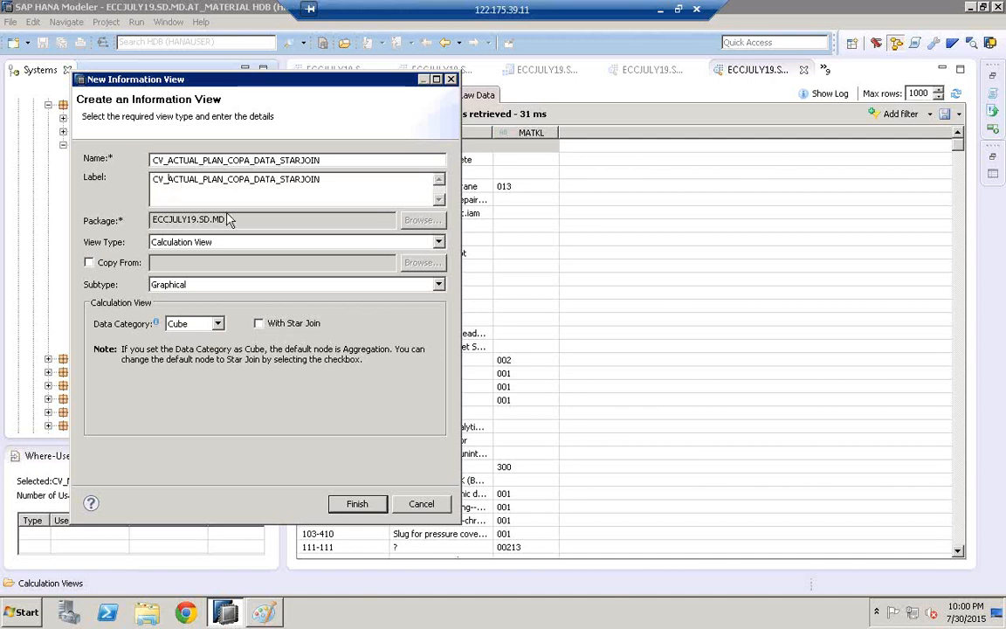
{"action": "key", "text": "BackSpace"}
{"action": "key", "text": "BackSpace"}
{"action": "key", "text": "BackSpace"}
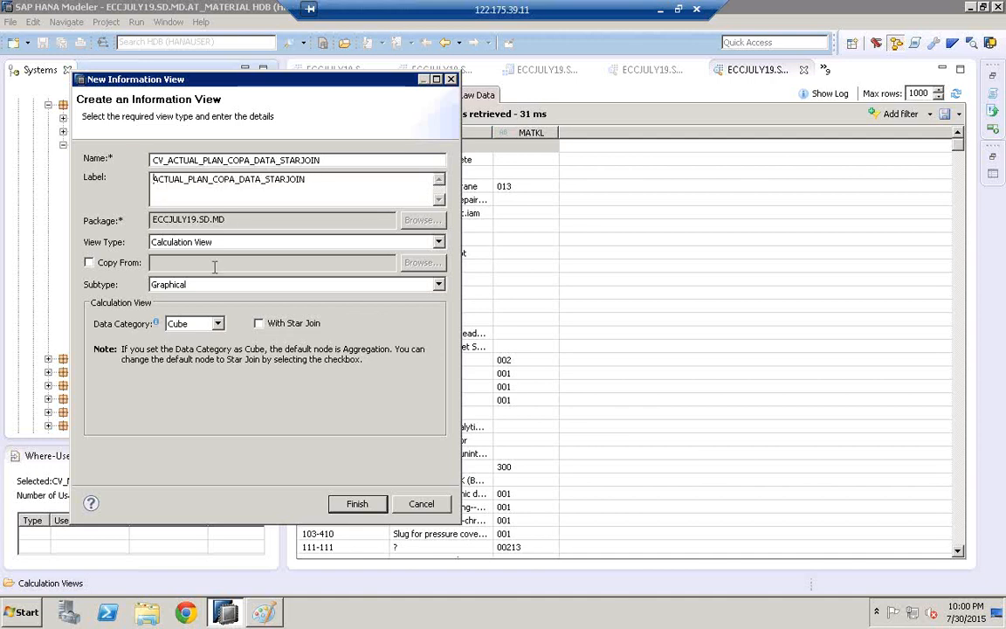
- Set the new view's data category to Cube with a star join and create the view
{"action": "left_click", "coordinate": [191, 327]}
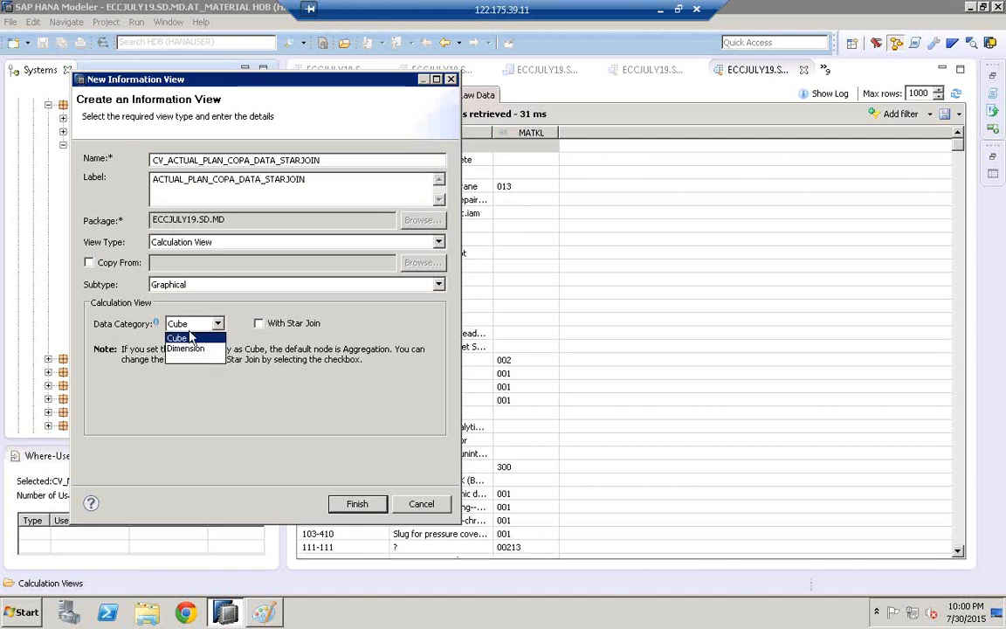
{"action": "left_click", "coordinate": [190, 338]}
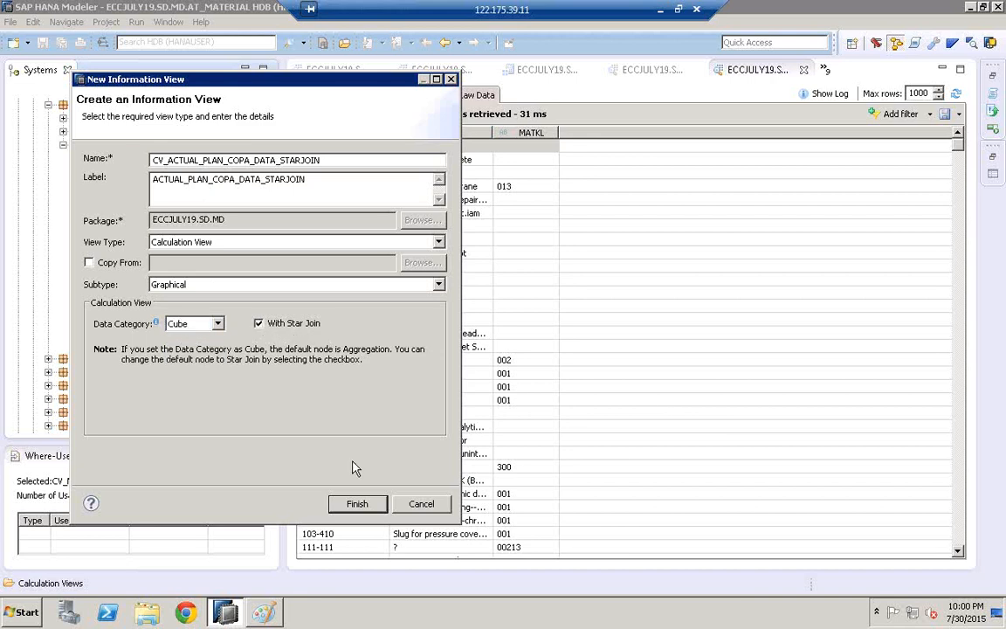
{"action": "left_click", "coordinate": [357, 507]}
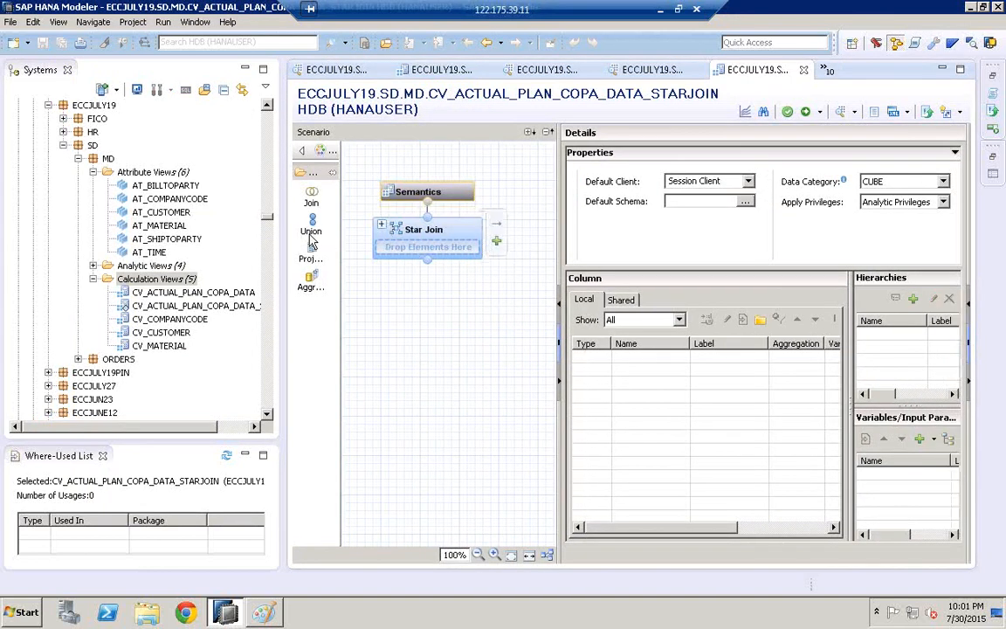
- Add the calculation view CV_CUSTOMER to the Star Join node
{"action": "left_click", "coordinate": [155, 216]}
{"action": "left_click_drag", "start_coordinate": [156, 218], "coordinate": [178, 188]}
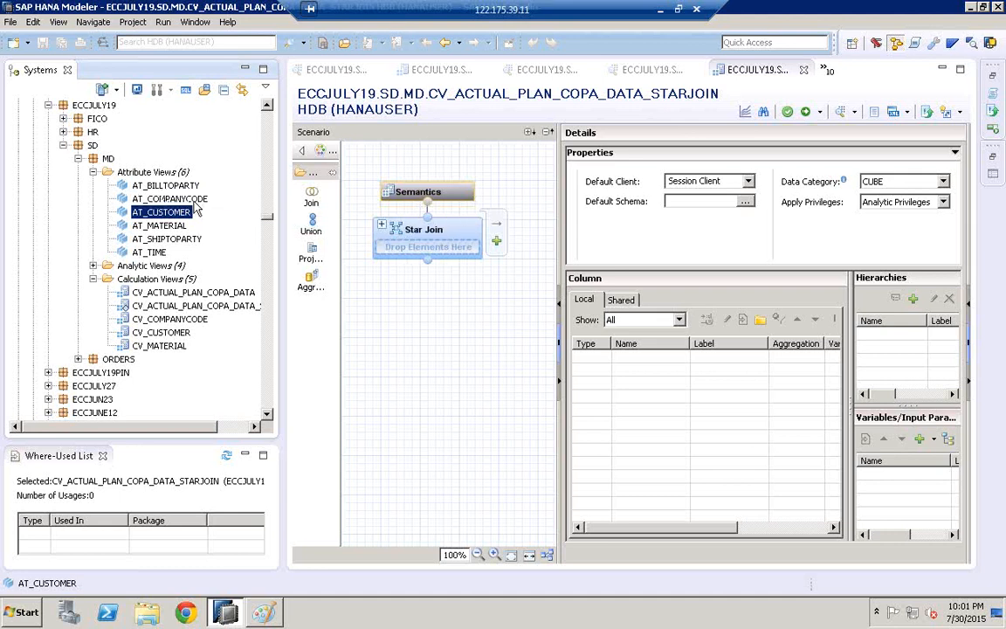
{"action": "left_click", "coordinate": [157, 333]}
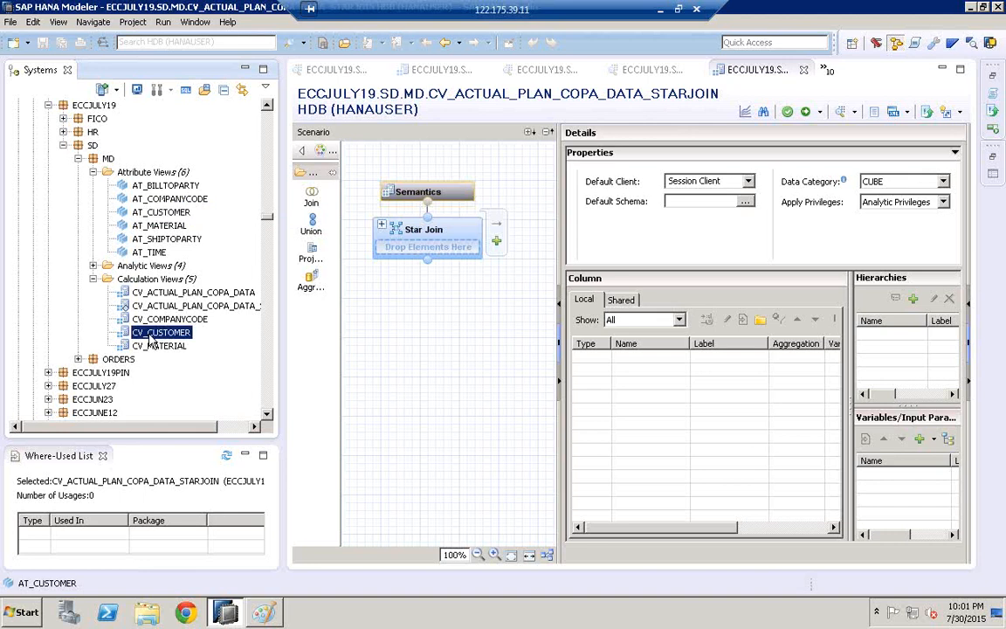
{"action": "left_click_drag", "start_coordinate": [152, 340], "coordinate": [448, 253]}
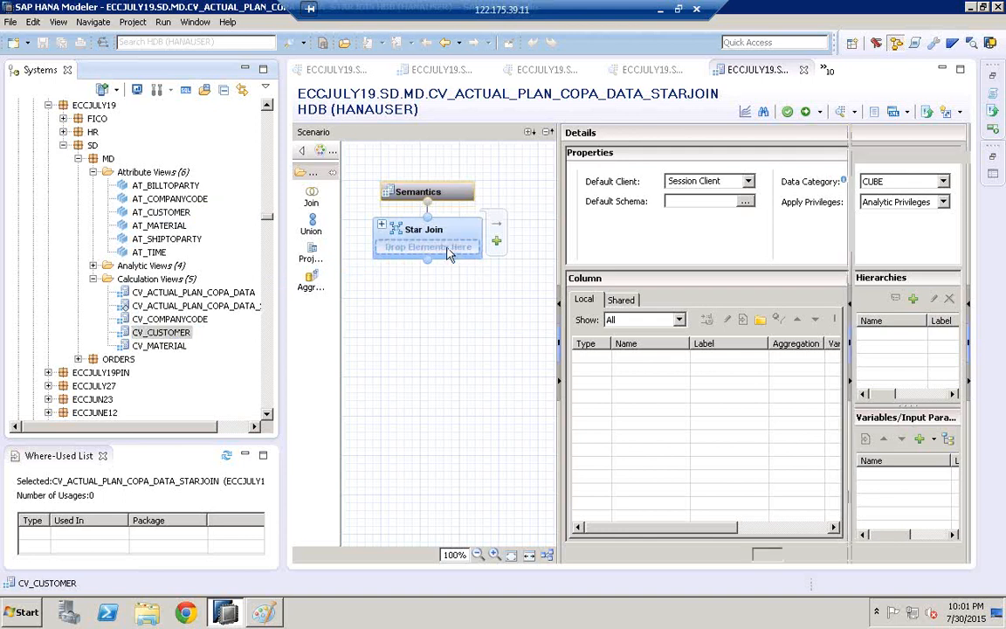